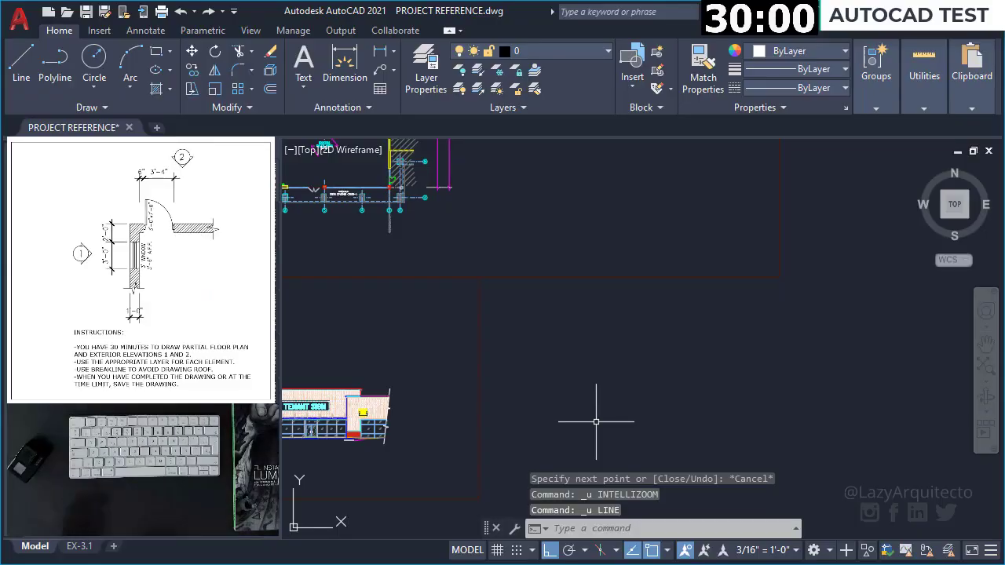
Draw the L-shaped wall outline as a polyline with a corner vertex
text(pl)
key(Return)
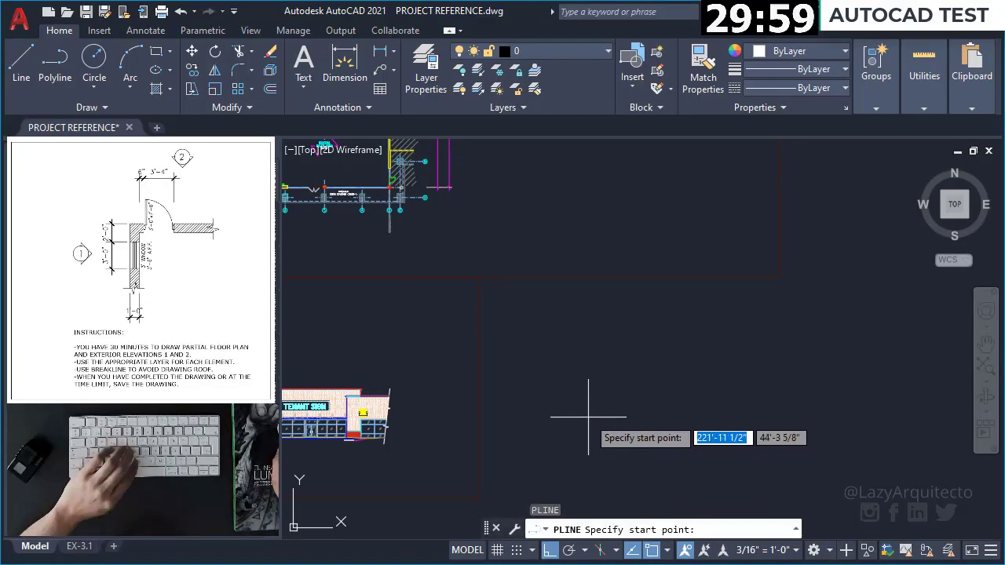
click(588, 416)
click(588, 373)
click(632, 373)
key(Escape)
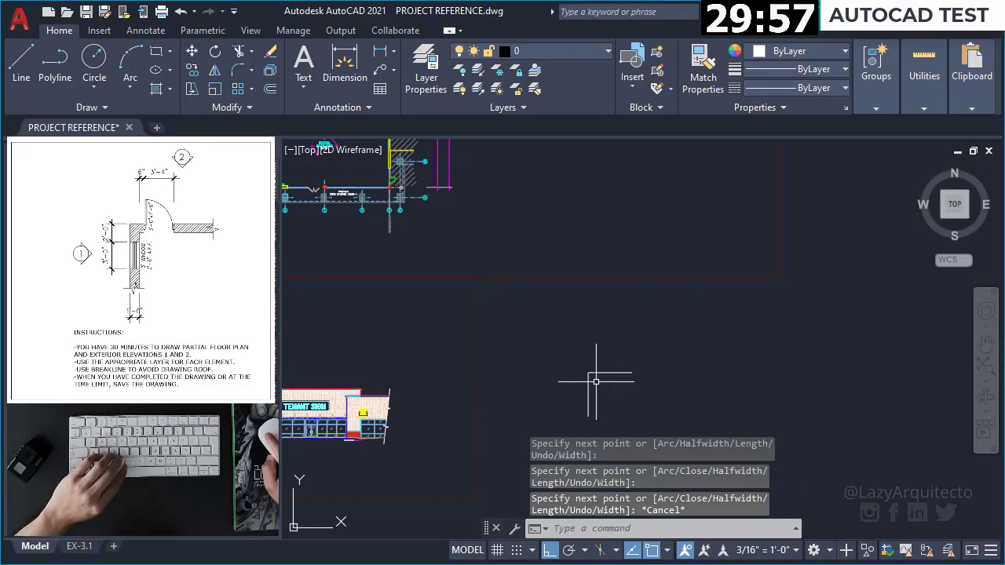
Offset the wall outline 12 inches to the outer side to form the wall thickness
text(o)
key(Return)
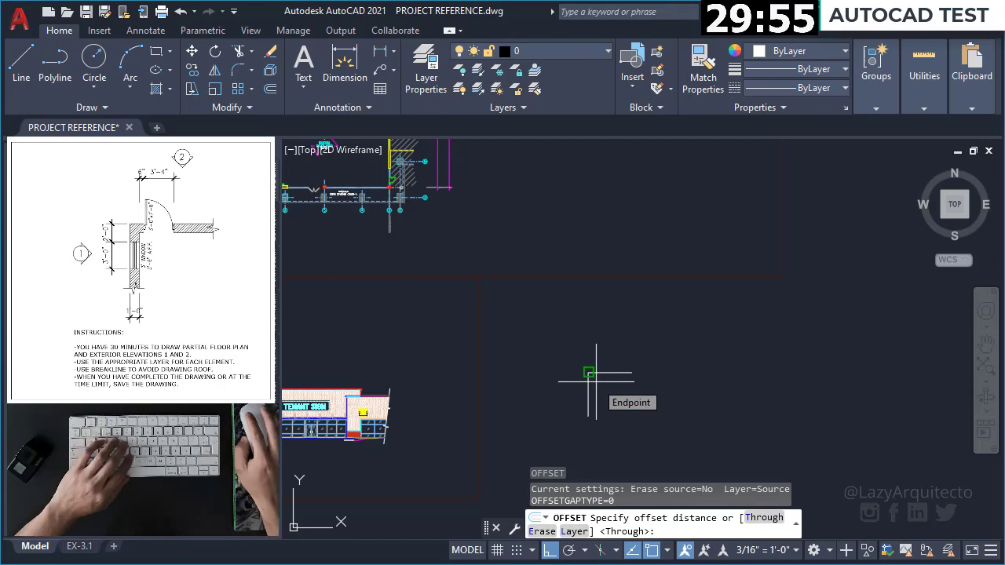
text(12)
key(Return)
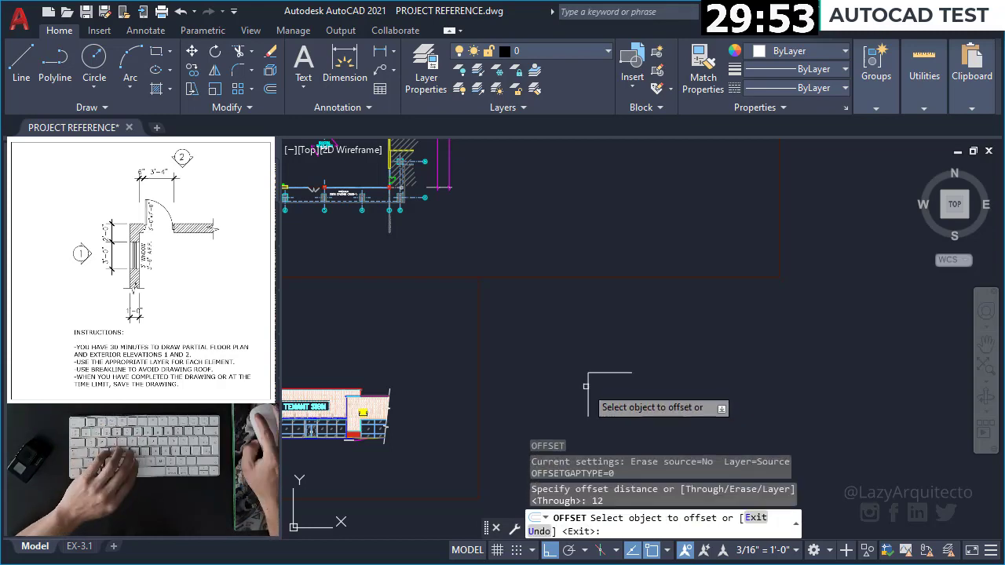
click(587, 382)
click(541, 359)
scroll(578, 386, up, 5)
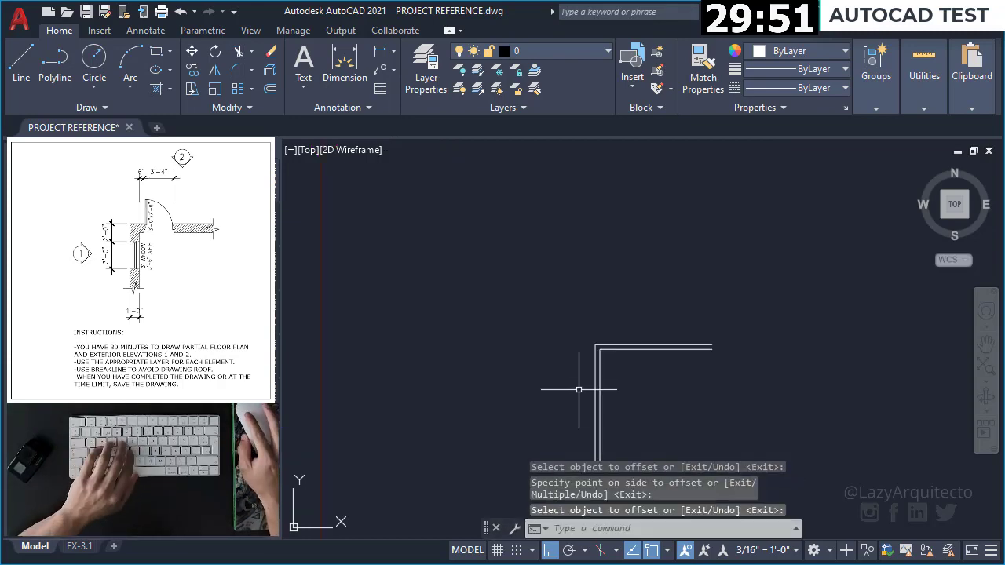
scroll(601, 360, up, 1)
scroll(645, 358, up, 2)
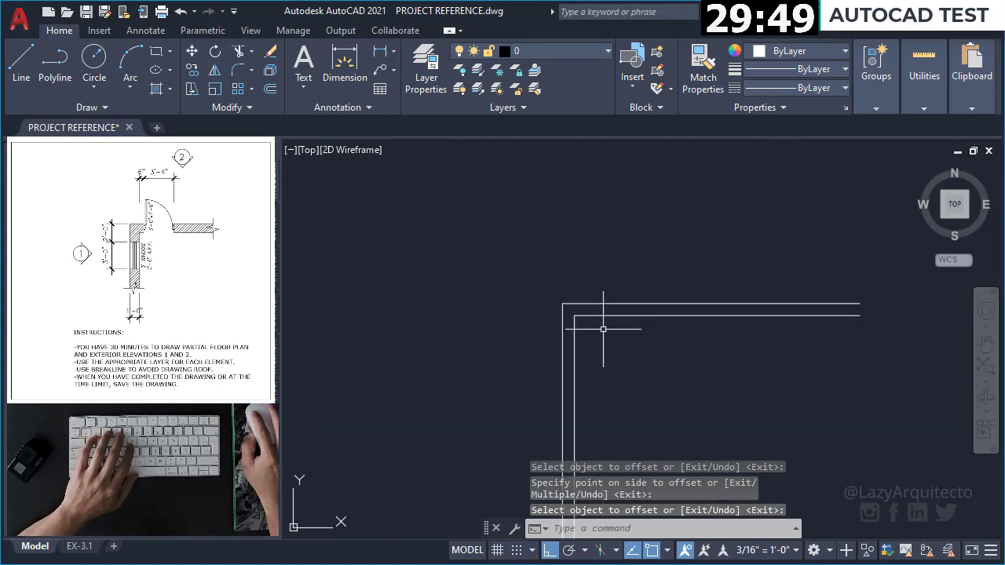
mouse_move(603, 329)
middle_down()
mouse_move(561, 372)
mouse_move(538, 366)
middle_up()
key(Return)
Undo a stray line, review Object Snap settings, and select the short line across the wall
text(l)
key(space)
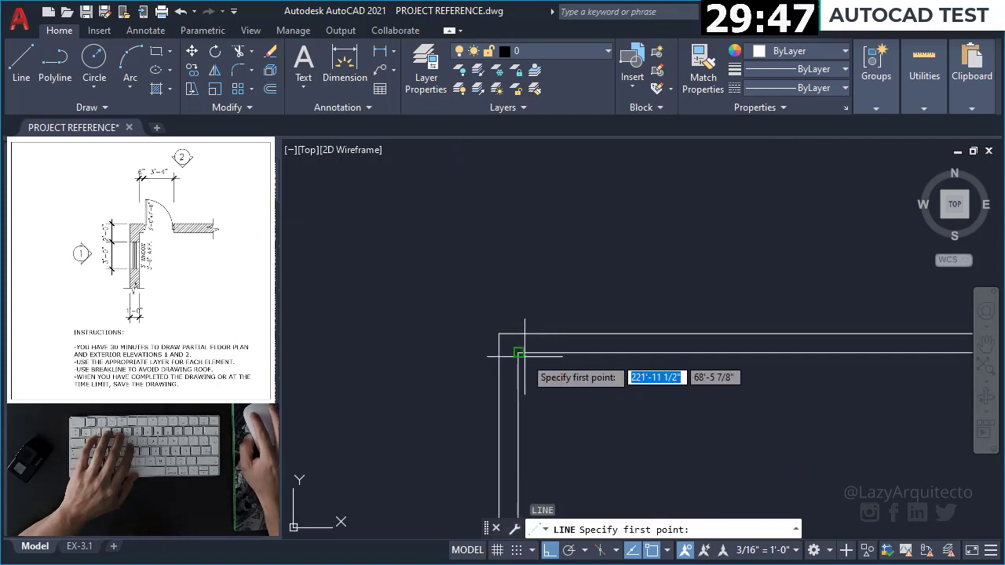
click(499, 333)
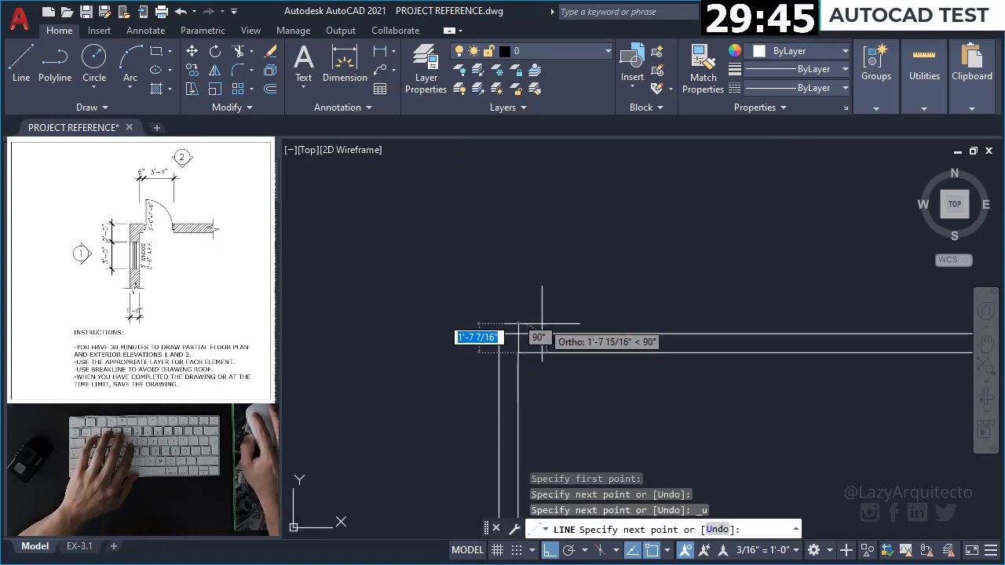
key(ctrl+z)
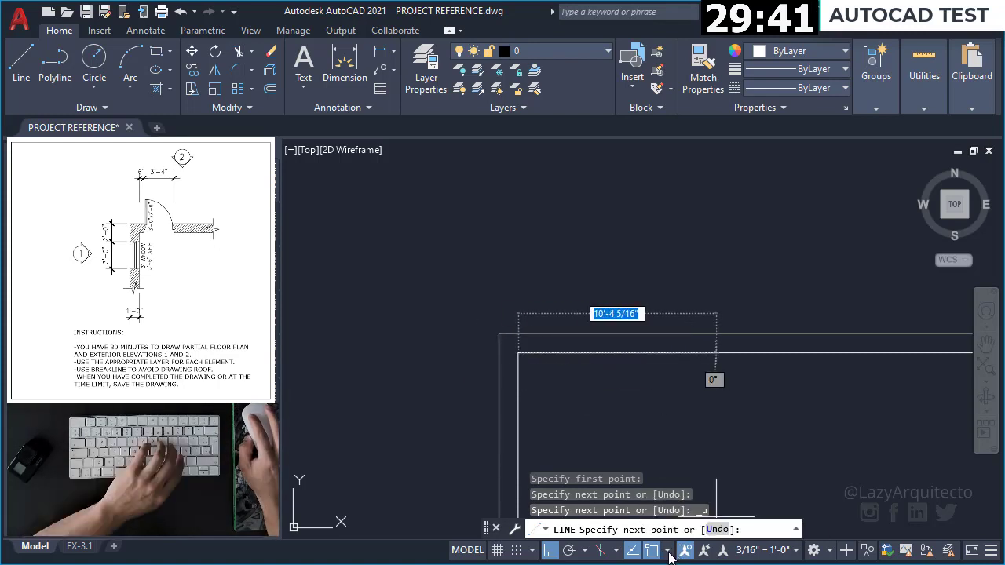
click(667, 550)
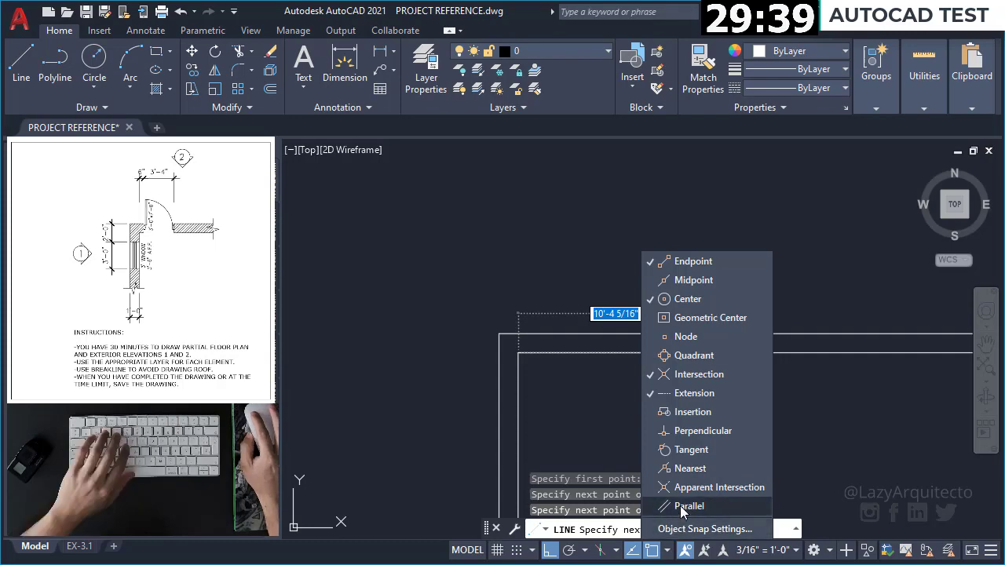
click(704, 528)
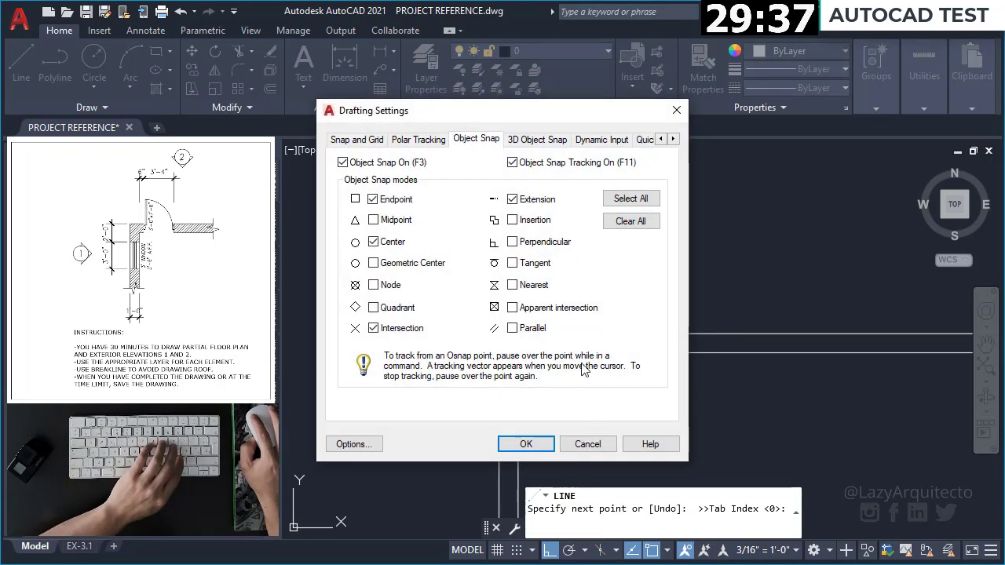
click(526, 444)
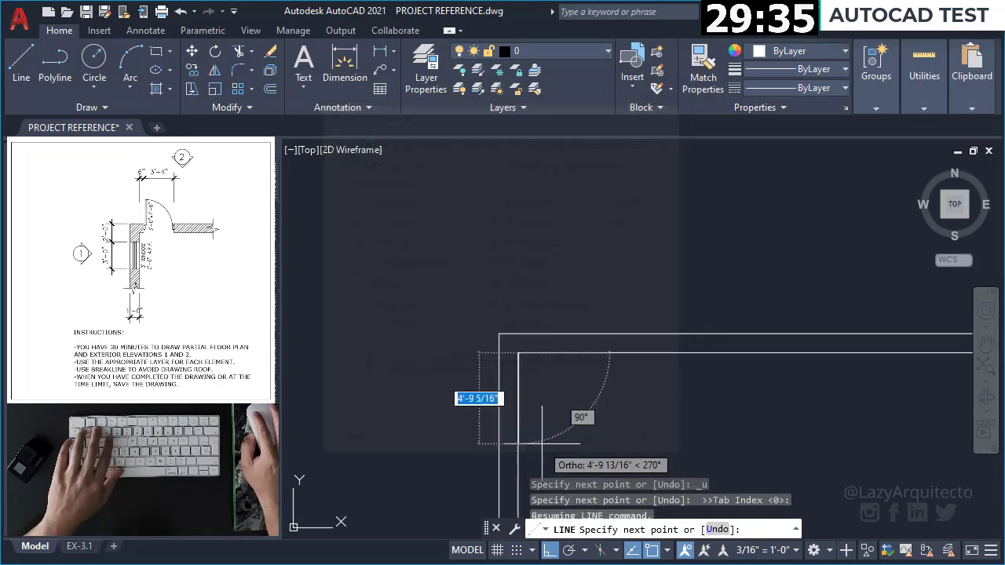
key(Escape)
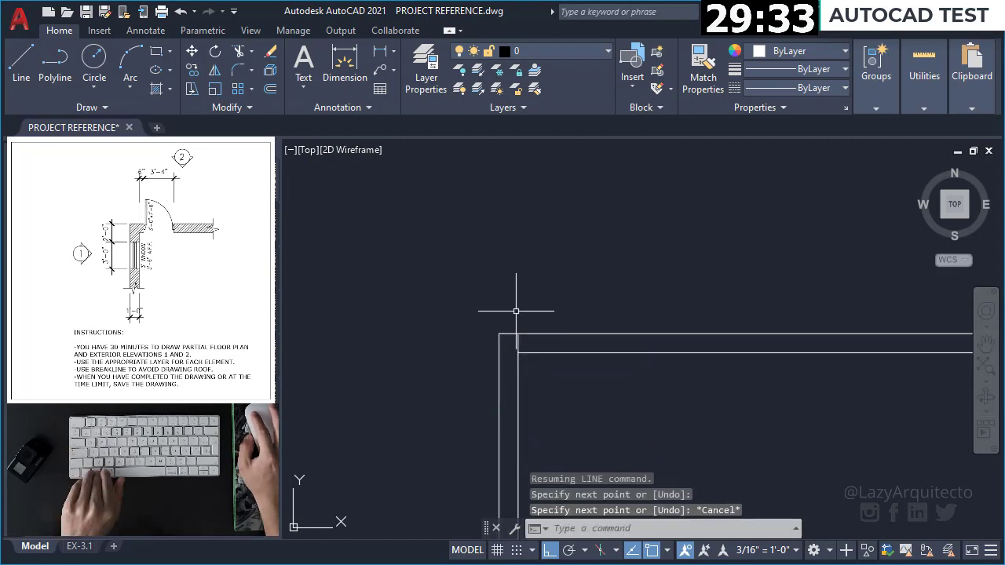
drag(516, 307, 555, 398)
Move the short jamb line 6 inches to the left
text(m)
key(Return)
click(611, 382)
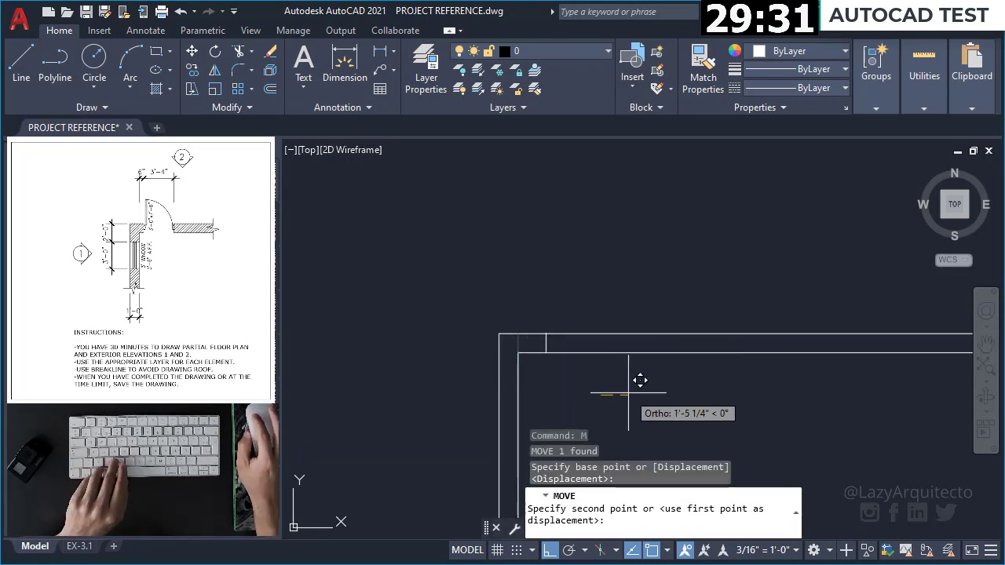
text(6)
key(Return)
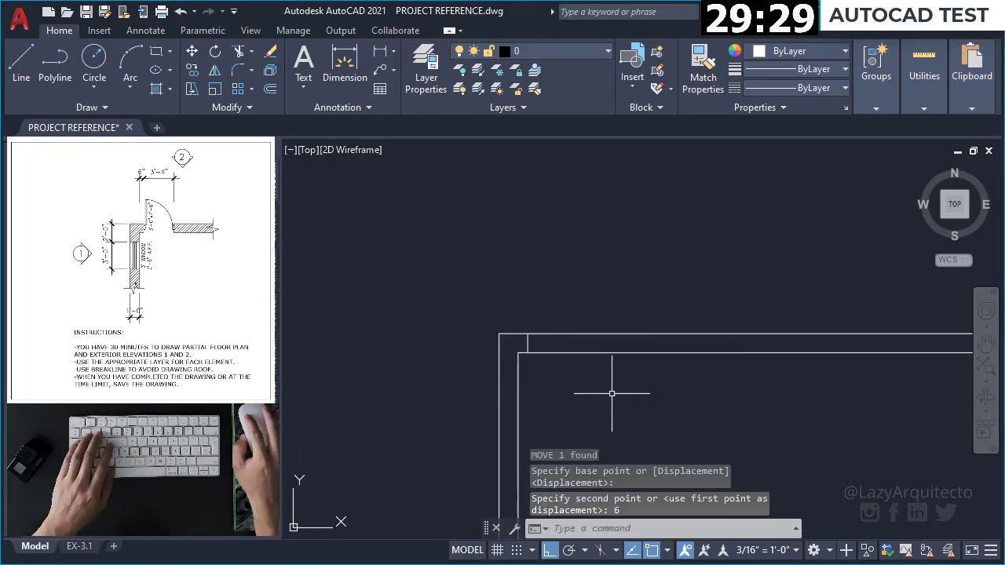
text(O)
Offset the jamb line 3'4" to the right for the second jamb
key(Return)
text(3'4)
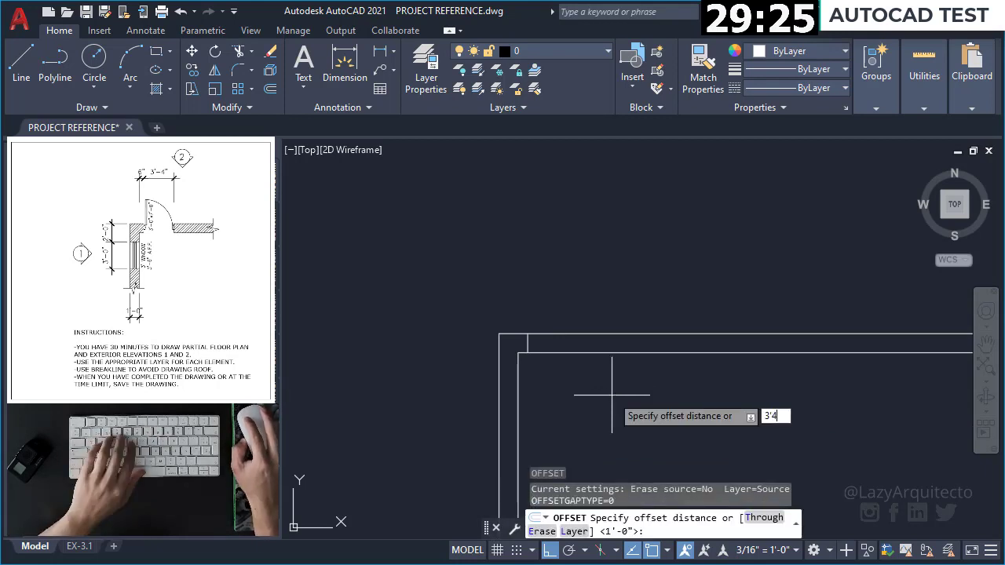
key(Return)
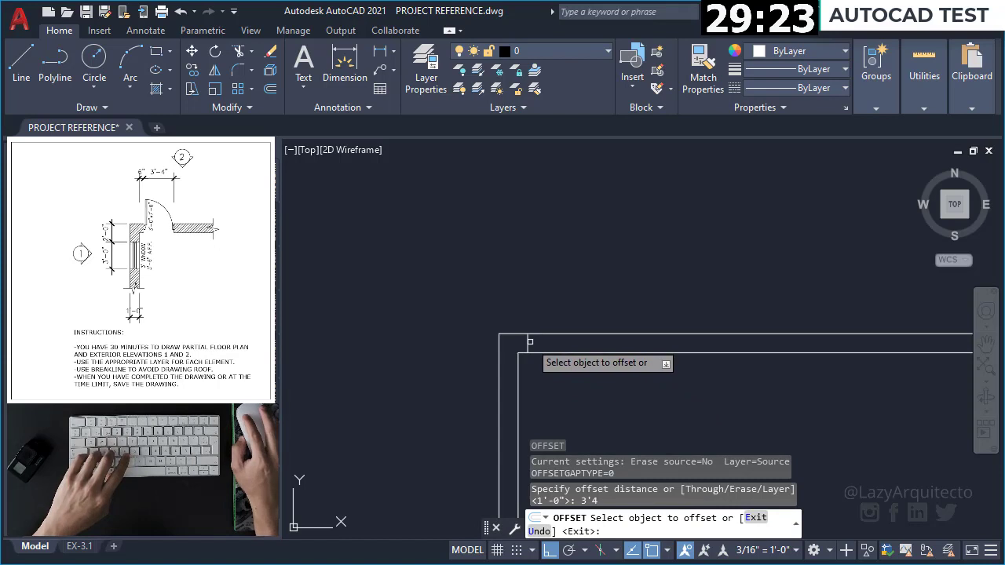
click(530, 342)
click(612, 374)
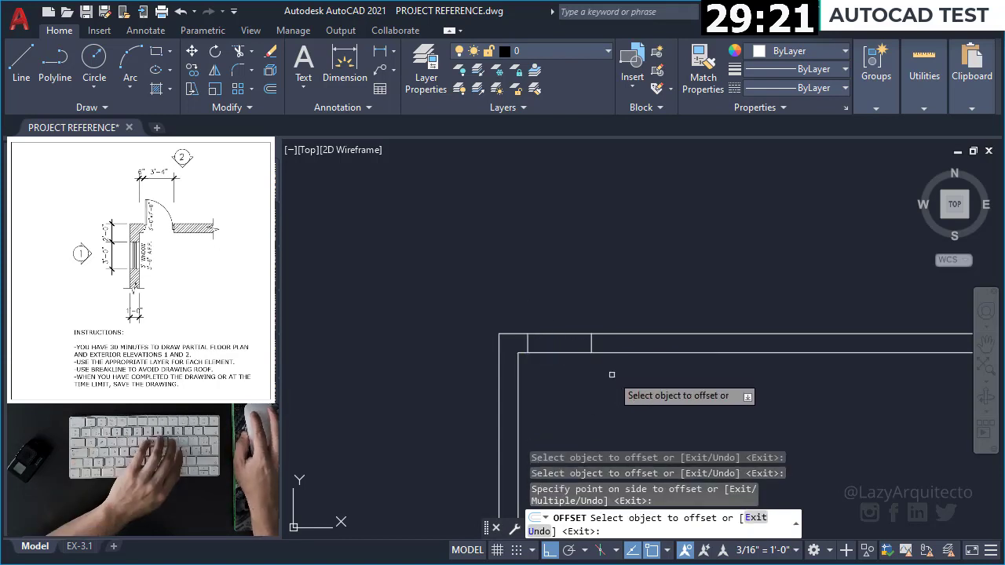
key(Return)
Trim the wall lines between the two jambs to open the doorway
text(tr)
key(Return)
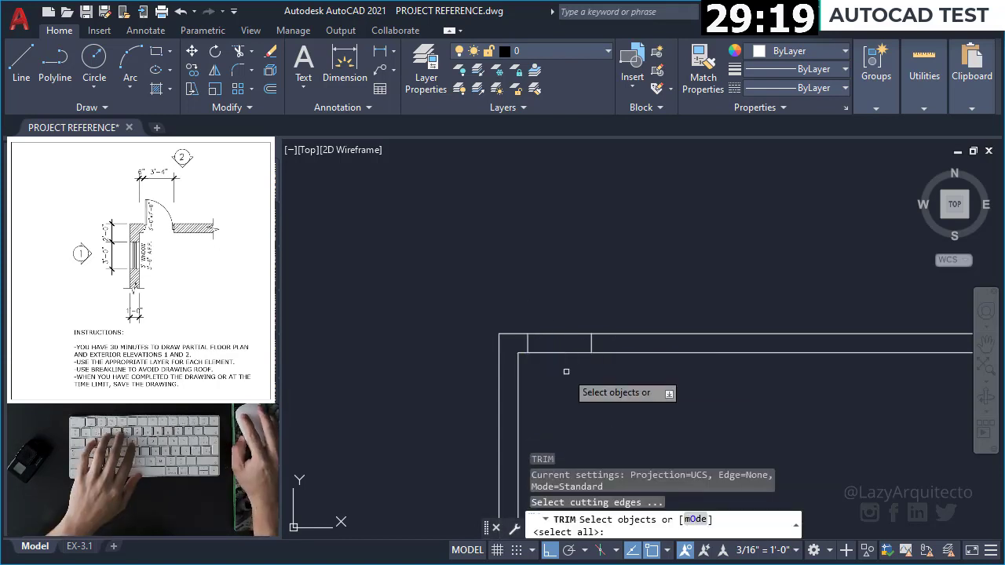
key(Return)
click(552, 292)
click(569, 363)
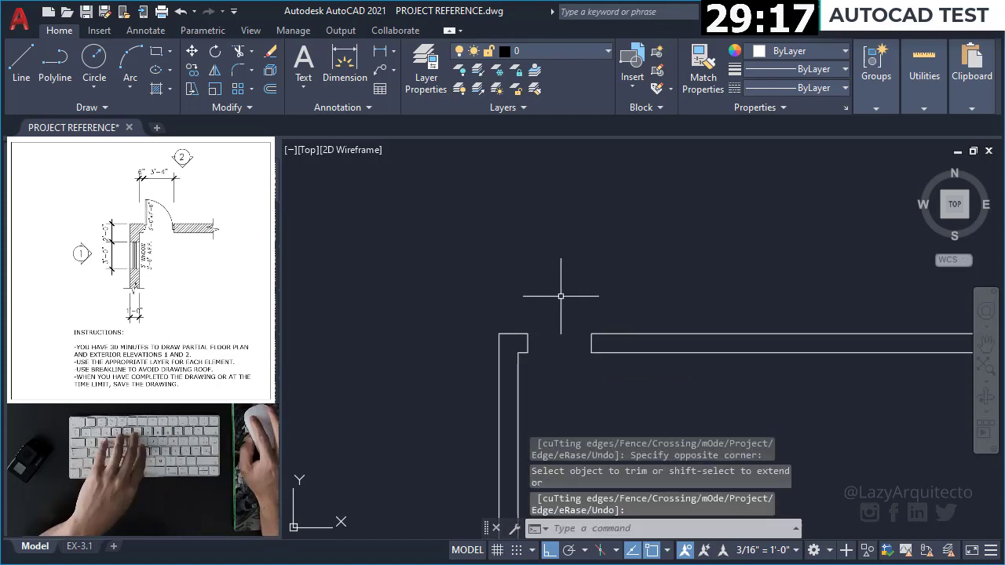
scroll(563, 288, down, 2)
middle_drag(567, 414, 579, 347)
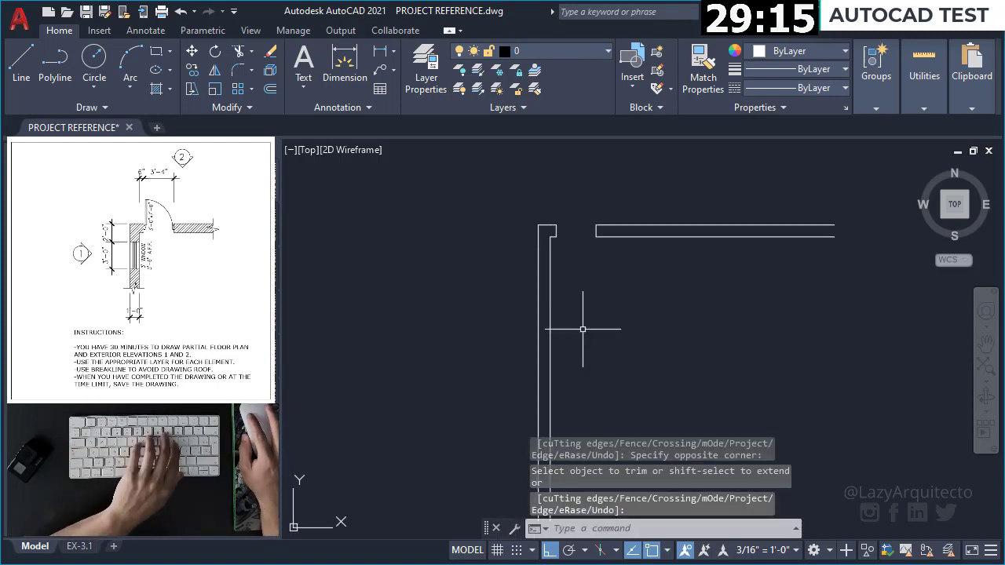
key(Escape)
Select a line across the vertical wall and move it down 2 feet
text(l)
key(space)
scroll(541, 235, up, 2)
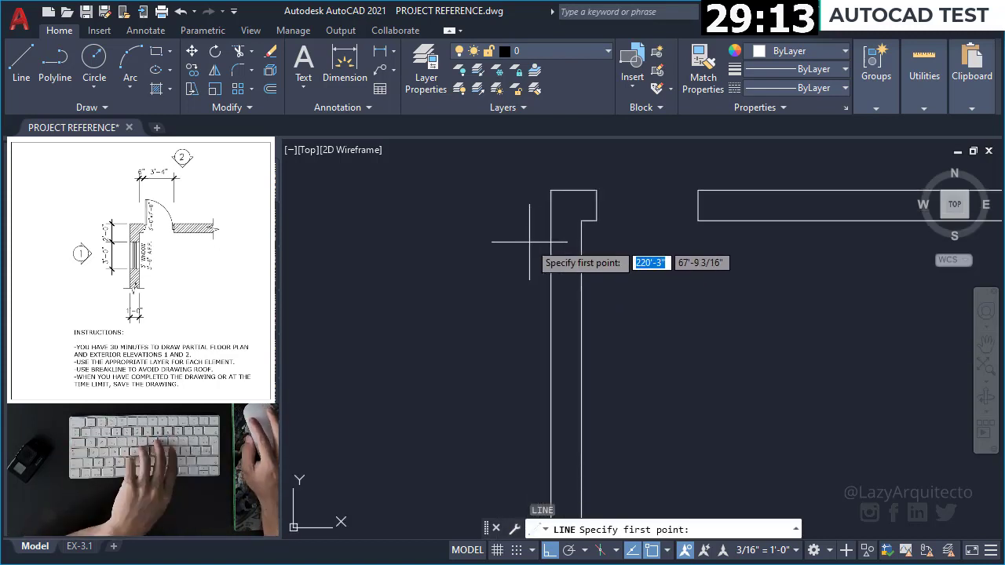
scroll(565, 223, up, 2)
click(555, 220)
key(space)
key(Escape)
click(527, 213)
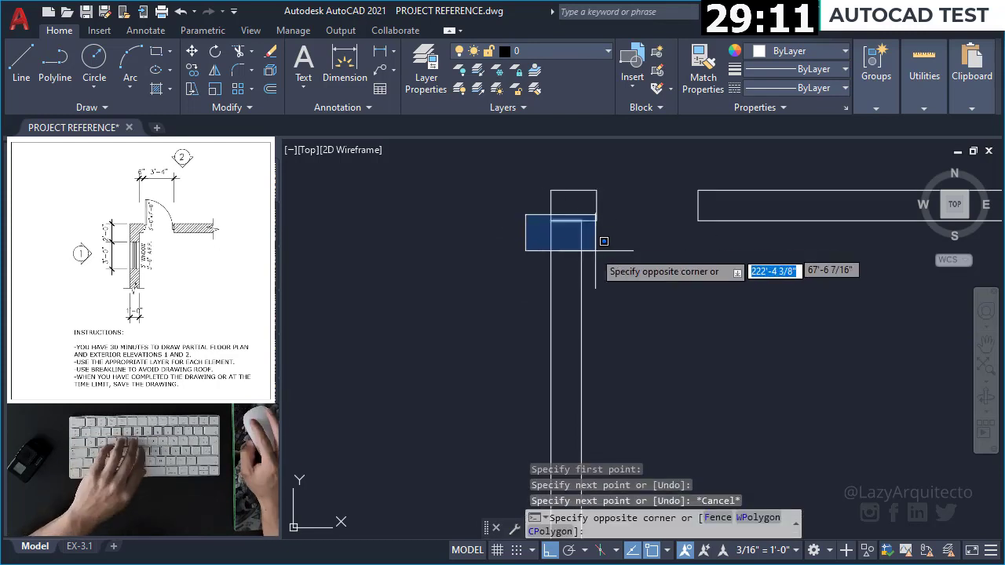
click(594, 247)
text(m)
key(space)
click(594, 274)
text(2)
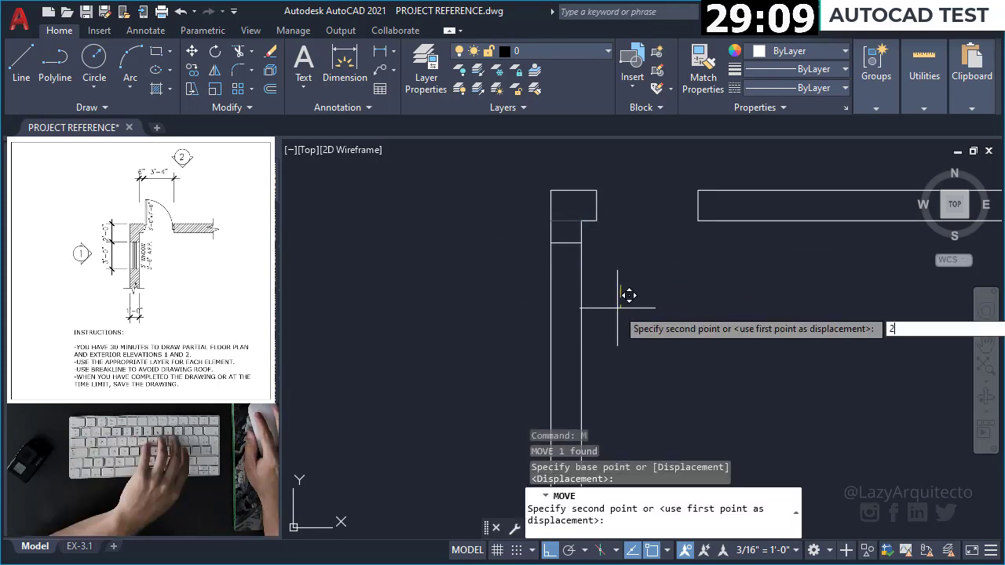
key(Return)
text(O)
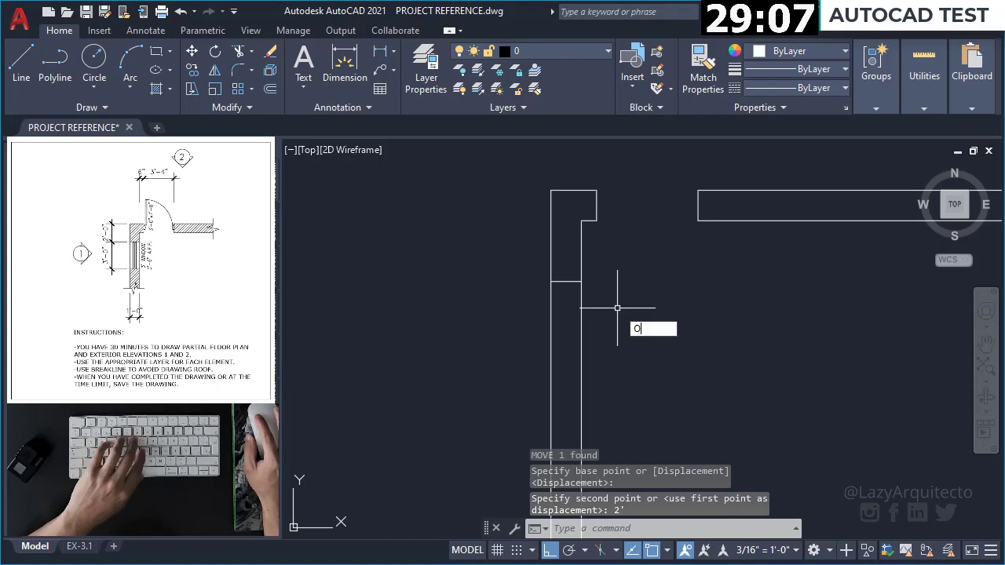
Offset the moved line 3 feet below it for the other side of the opening
key(space)
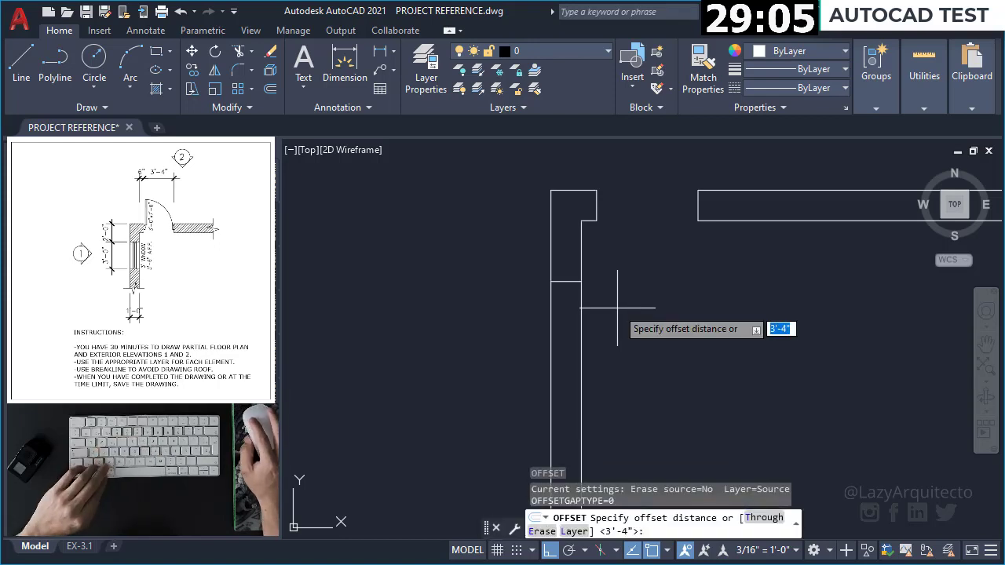
text(3')
key(Return)
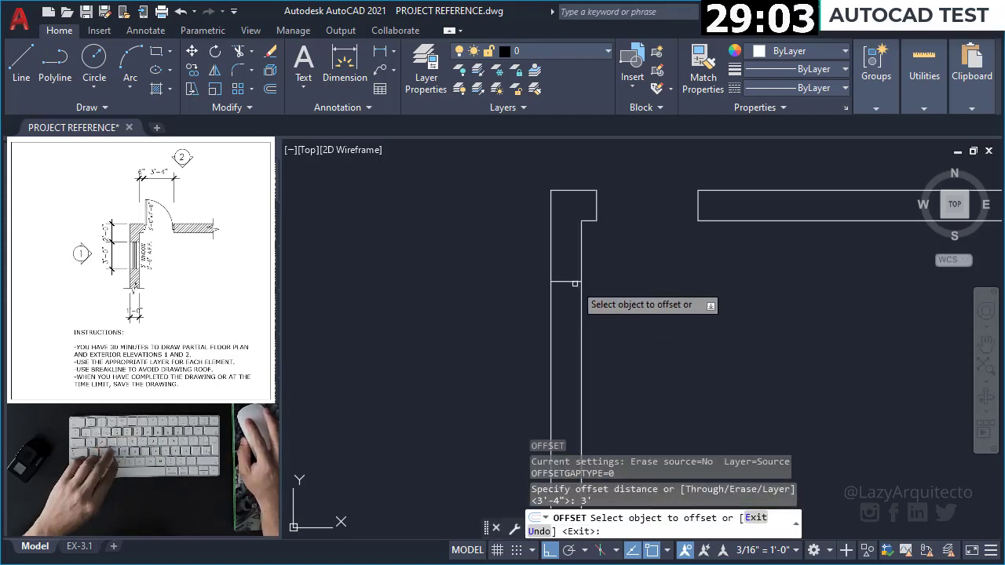
click(568, 280)
click(624, 368)
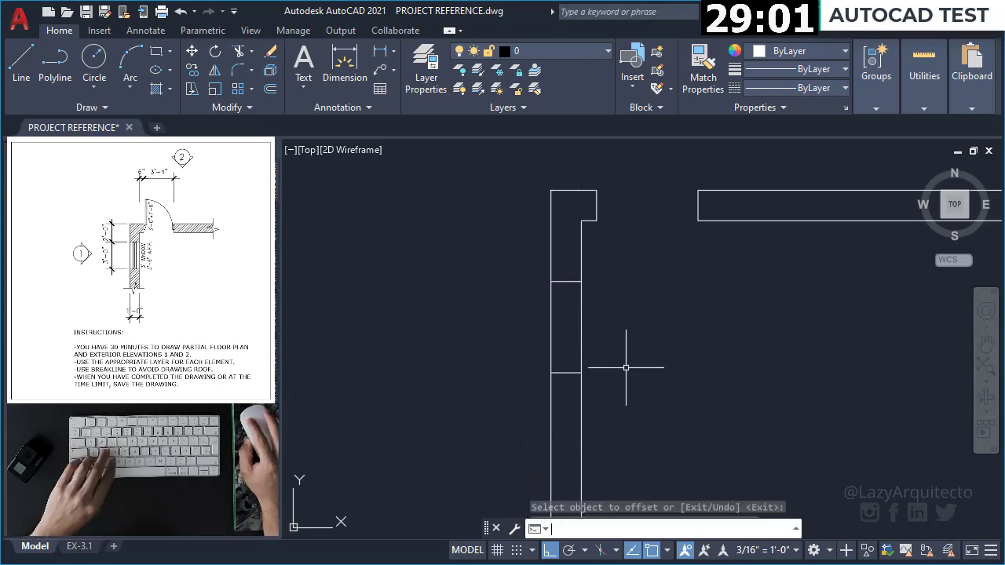
key(space)
Trim the vertical wall lines between the two cross lines to open the gap
text(tr)
key(space)
click(616, 331)
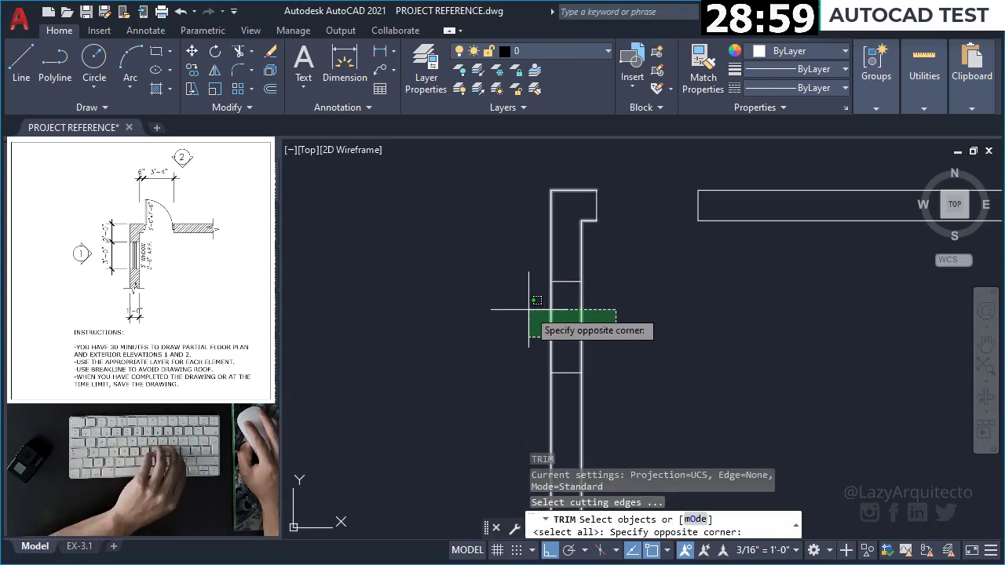
key(Escape)
key(space)
key(space)
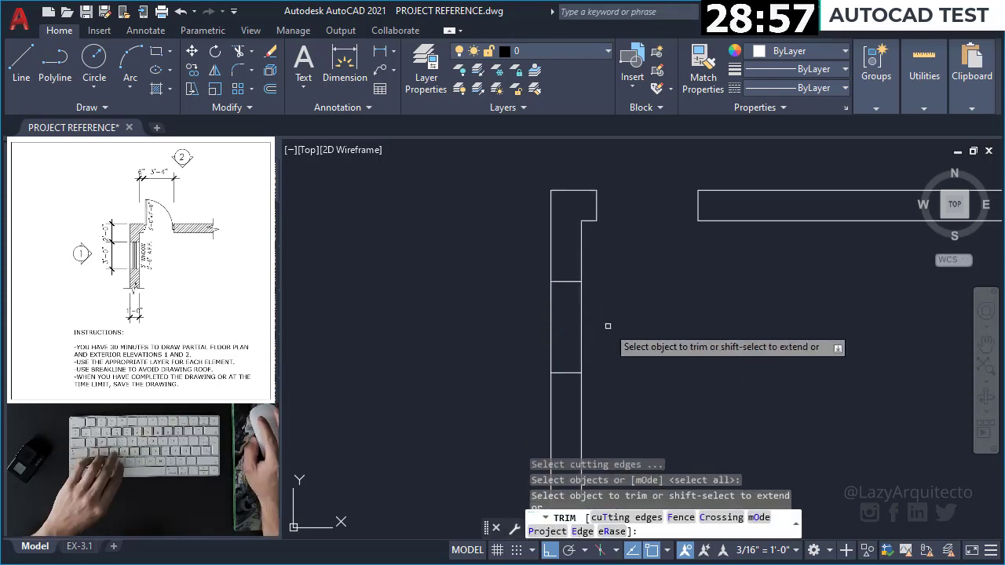
drag(605, 325, 538, 309)
scroll(540, 291, down, 1)
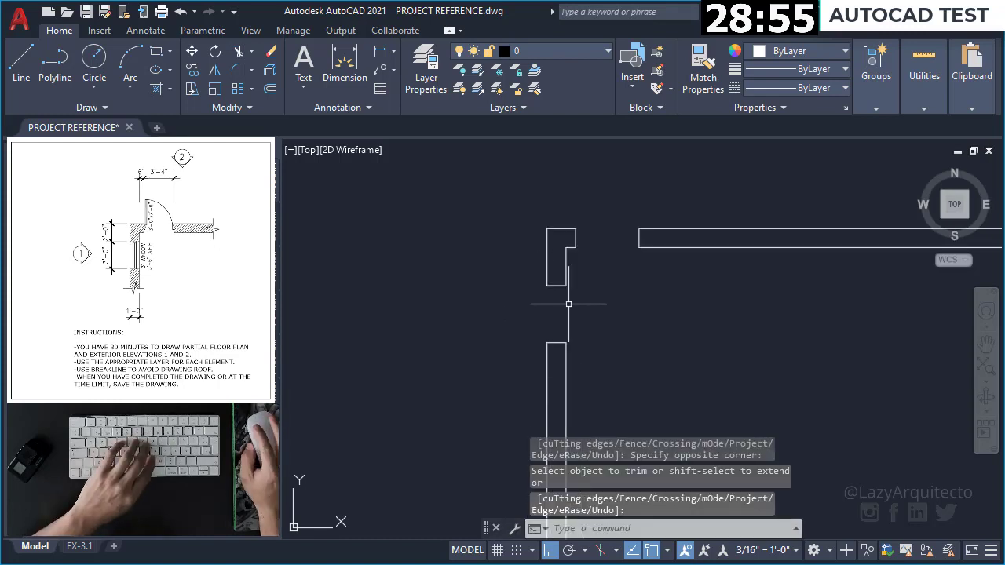
scroll(568, 304, down, 1)
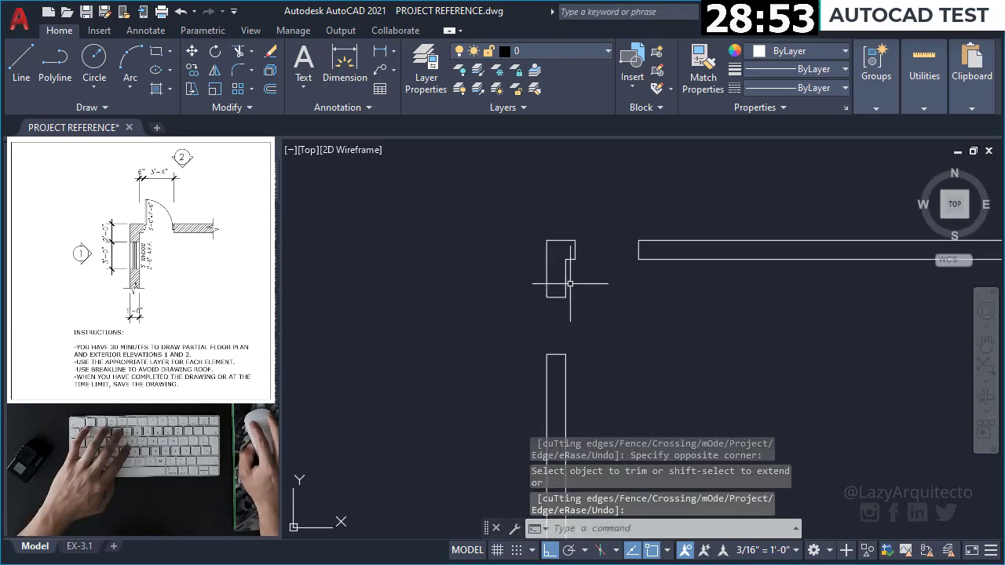
scroll(593, 315, down, 2)
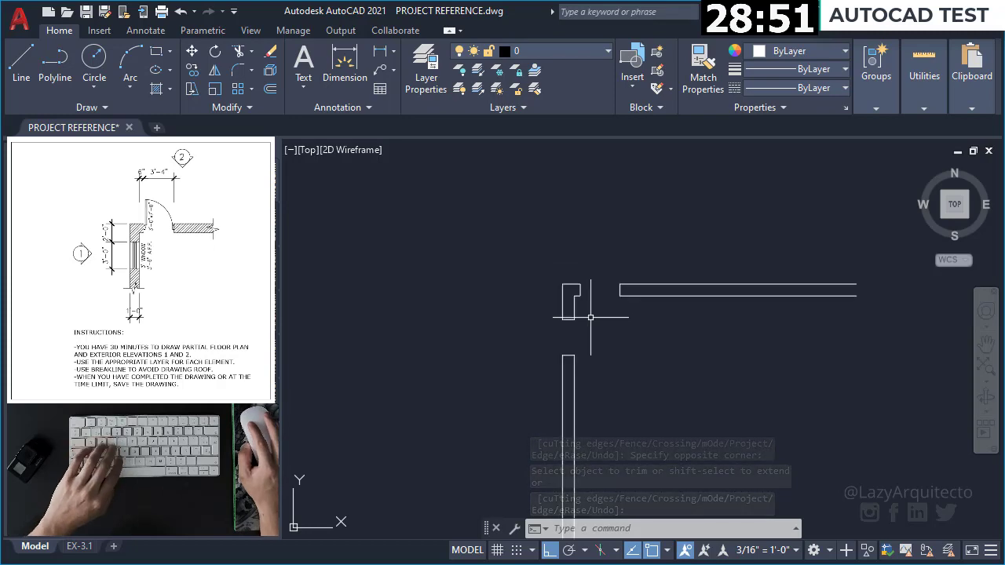
mouse_move(590, 318)
middle_down()
mouse_move(605, 336)
mouse_move(767, 292)
mouse_move(708, 325)
mouse_move(827, 291)
middle_up()
Pan to the existing floor plan and grab the swing door by its grip to relocate it
scroll(606, 336, down, 2)
middle_drag(651, 298, 676, 443)
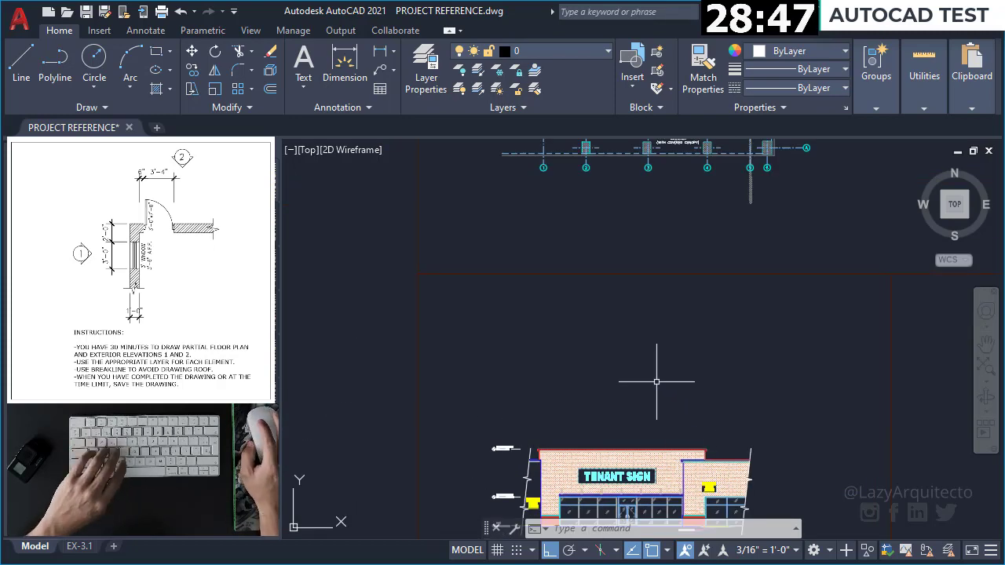
middle_drag(656, 383, 657, 404)
middle_drag(662, 196, 660, 353)
mouse_move(607, 157)
middle_down()
mouse_move(607, 225)
mouse_move(582, 257)
mouse_move(547, 268)
middle_up()
scroll(607, 225, up, 3)
scroll(591, 223, up, 3)
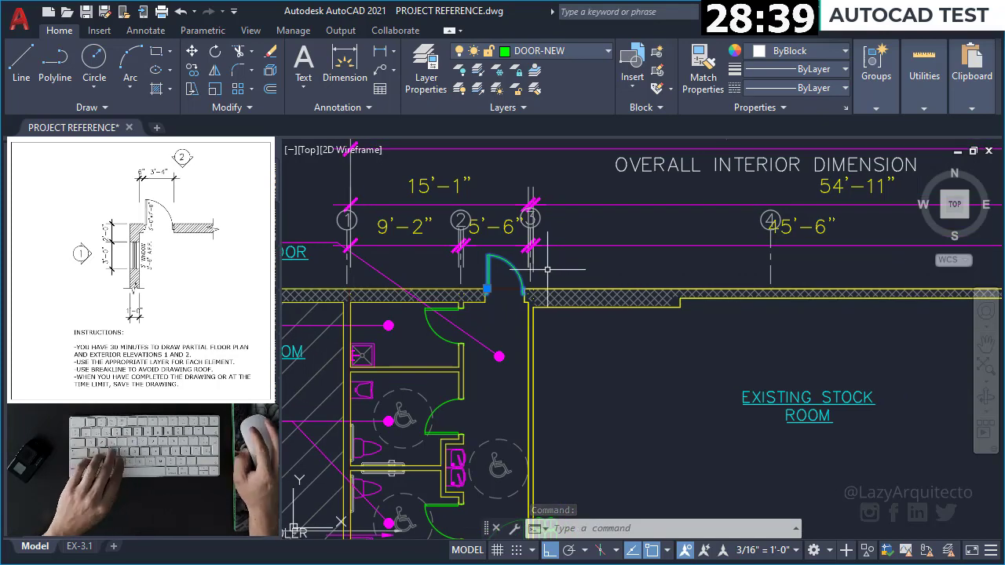
click(487, 289)
scroll(491, 291, down, 4)
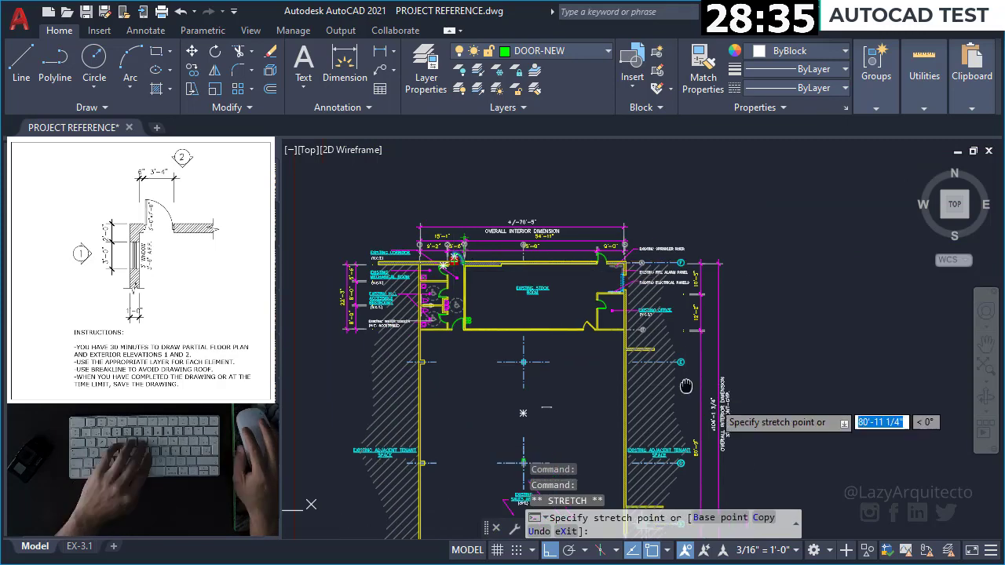
scroll(618, 248, down, 1)
scroll(617, 258, up, 7)
scroll(671, 377, up, 2)
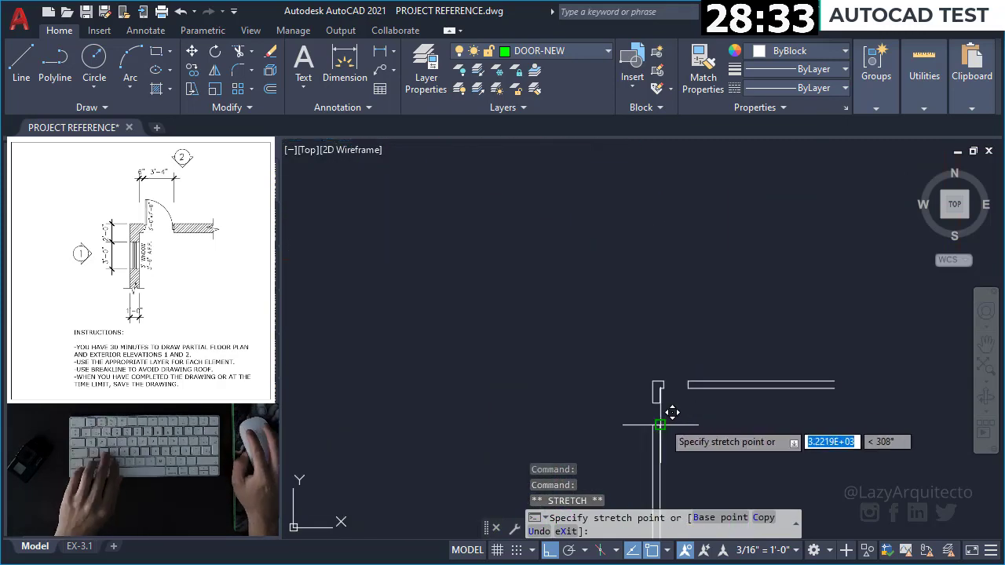
scroll(670, 375, up, 2)
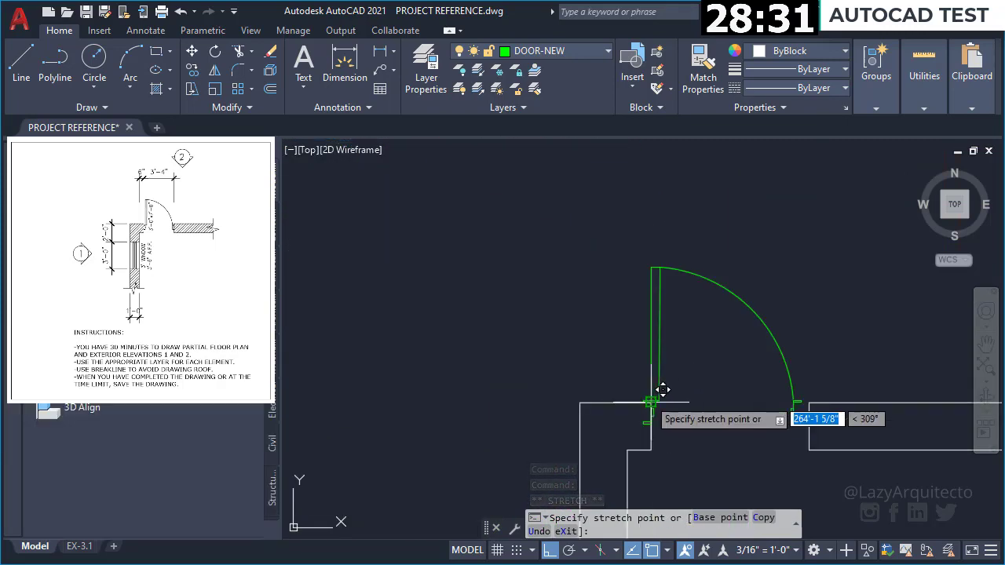
Window-select the door and swing arc and move them onto the opening's jamb
key(Escape)
scroll(662, 403, up, 2)
click(662, 391)
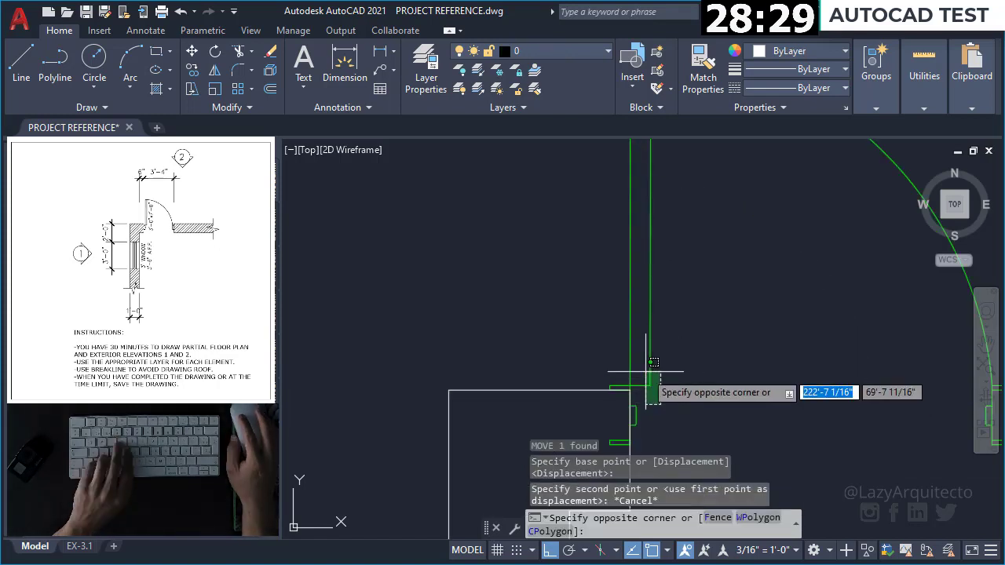
middle_drag(662, 391, 629, 322)
text(m)
key(Return)
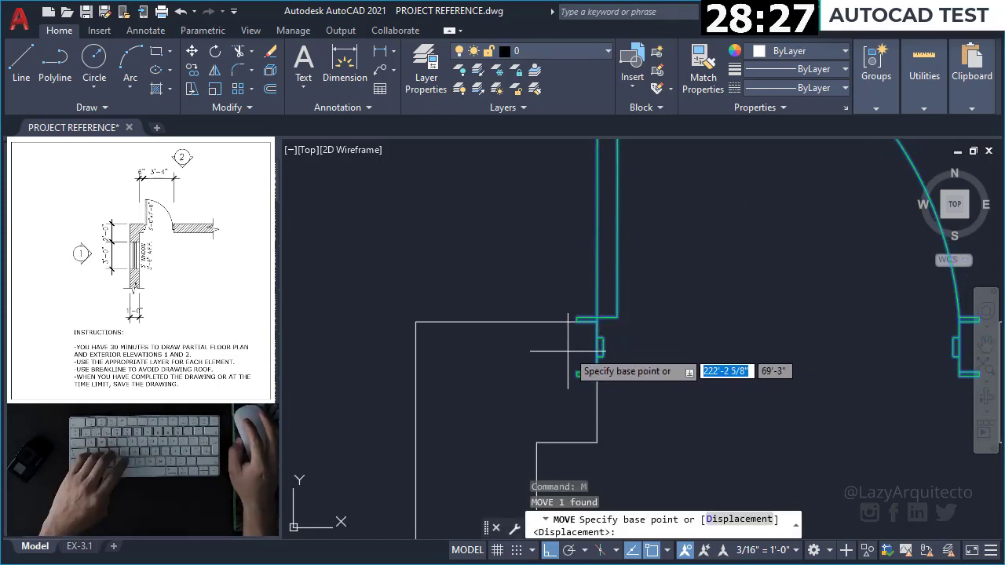
click(577, 371)
click(610, 352)
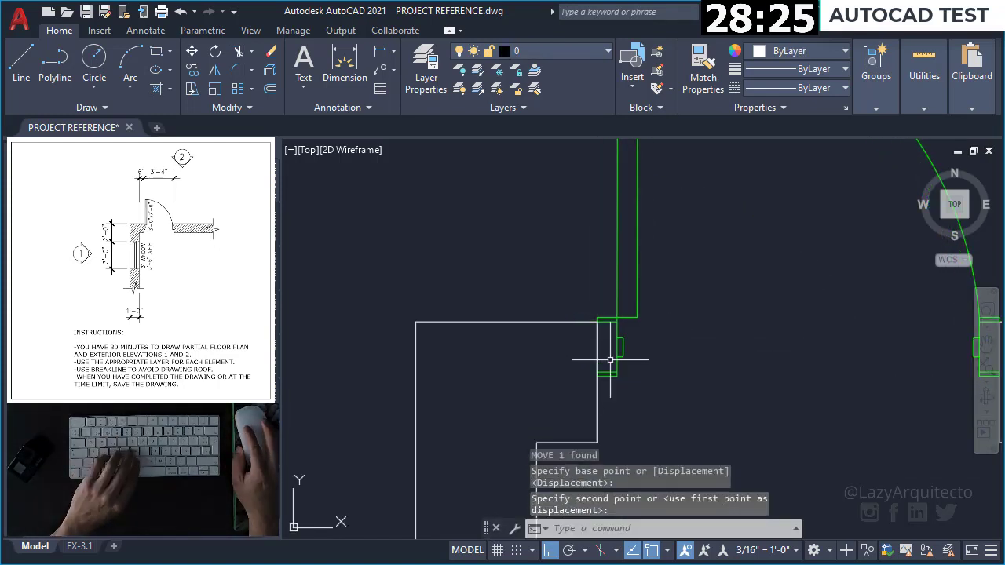
scroll(612, 355, down, 3)
Start a second move of the door, then cancel it, leaving it in place
text(m)
key(Return)
click(502, 193)
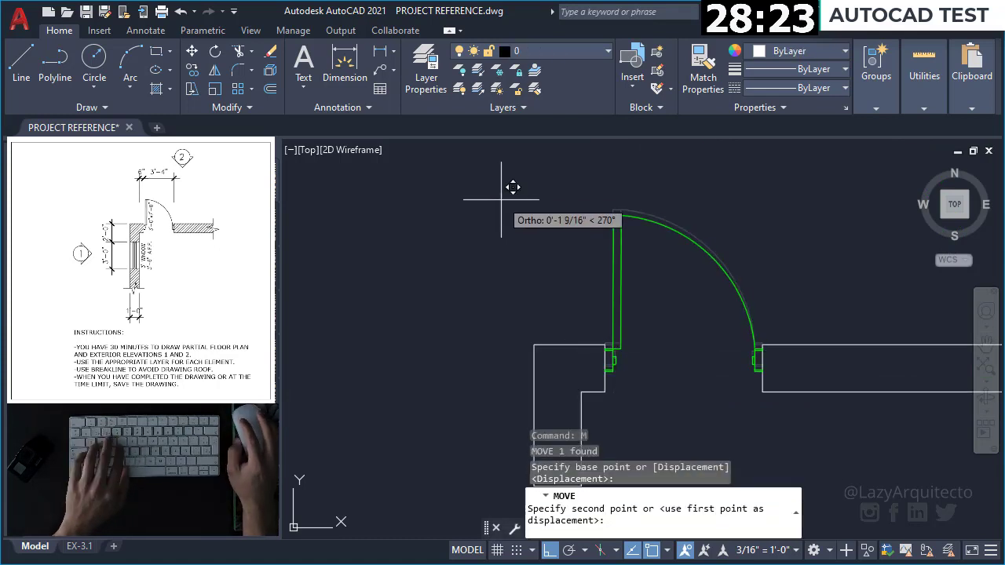
key(Escape)
scroll(526, 219, down, 2)
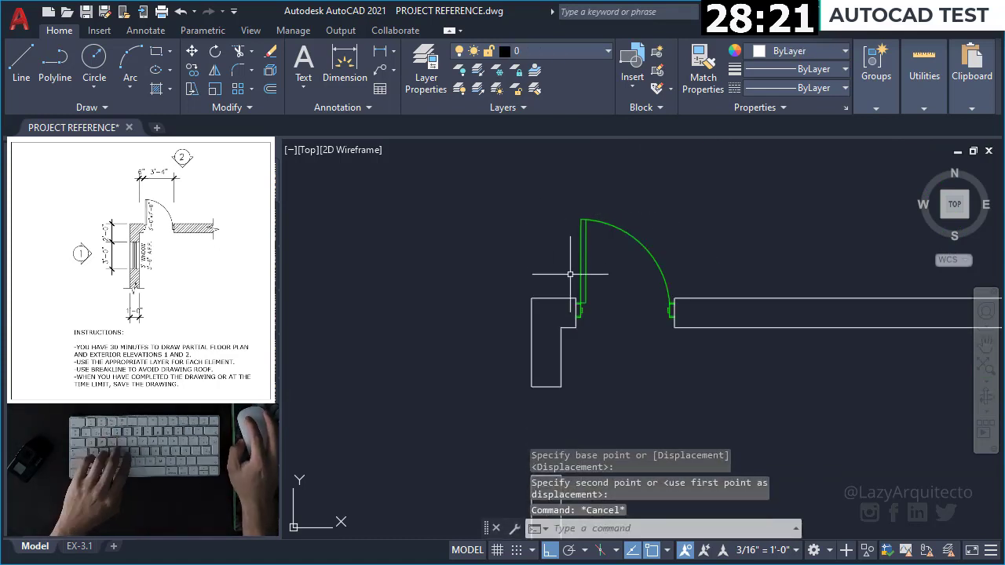
scroll(569, 274, down, 4)
Select the five EX-Glaz storefront window lines in the existing plan
middle_drag(542, 271, 633, 384)
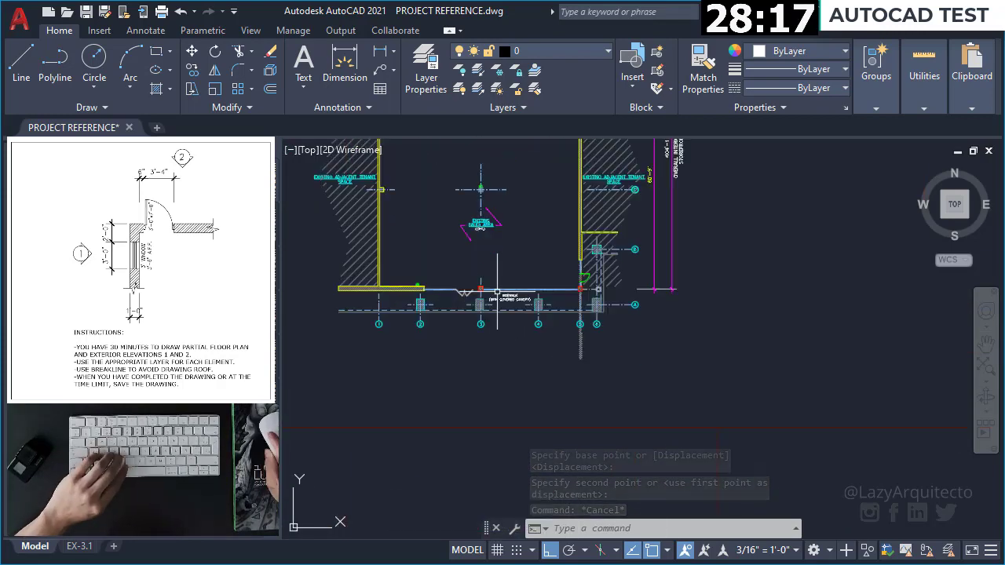
scroll(544, 321, down, 2)
middle_drag(547, 289, 553, 338)
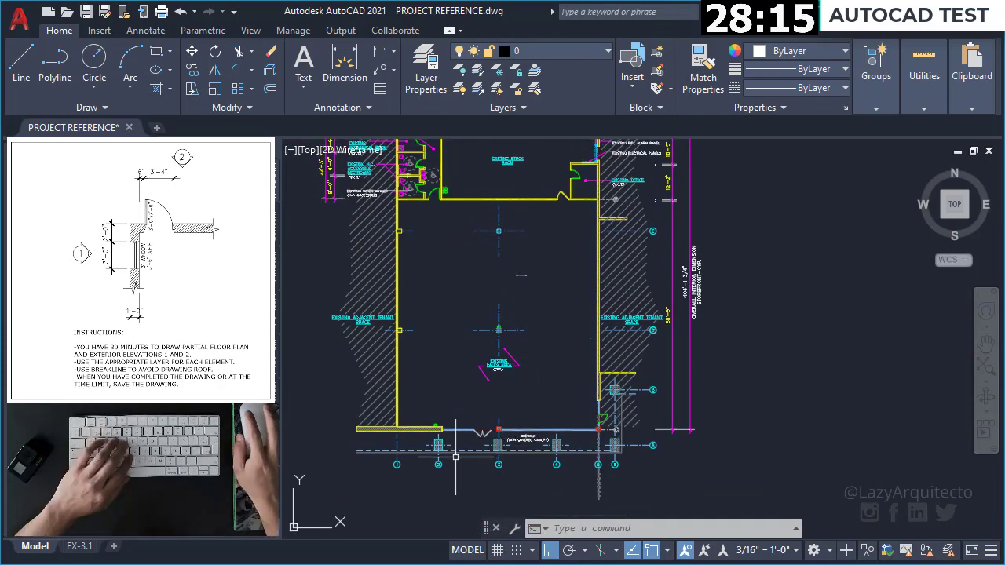
scroll(432, 416, up, 5)
middle_drag(541, 510, 487, 338)
scroll(495, 338, up, 5)
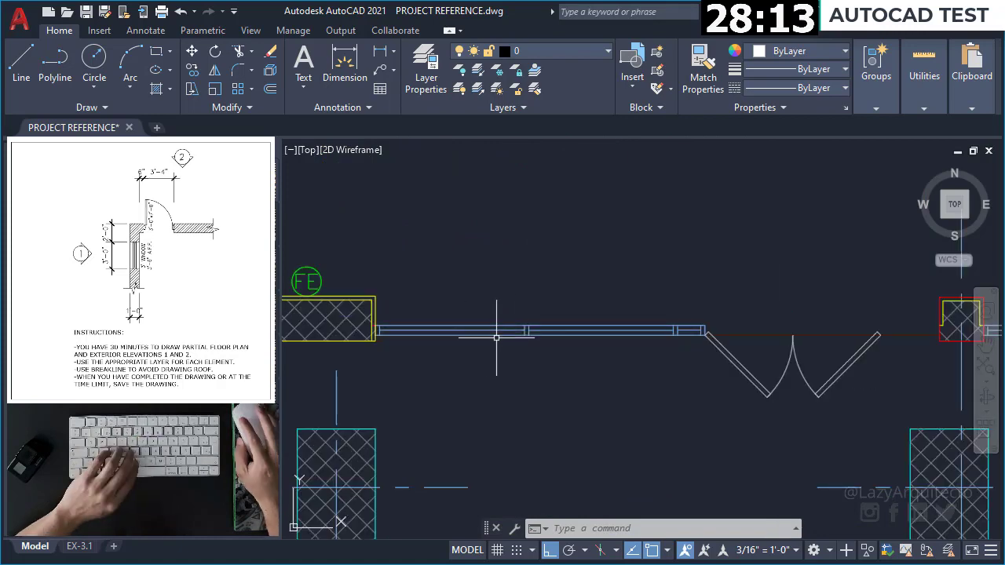
scroll(374, 326, up, 1)
scroll(370, 320, up, 2)
scroll(361, 290, up, 4)
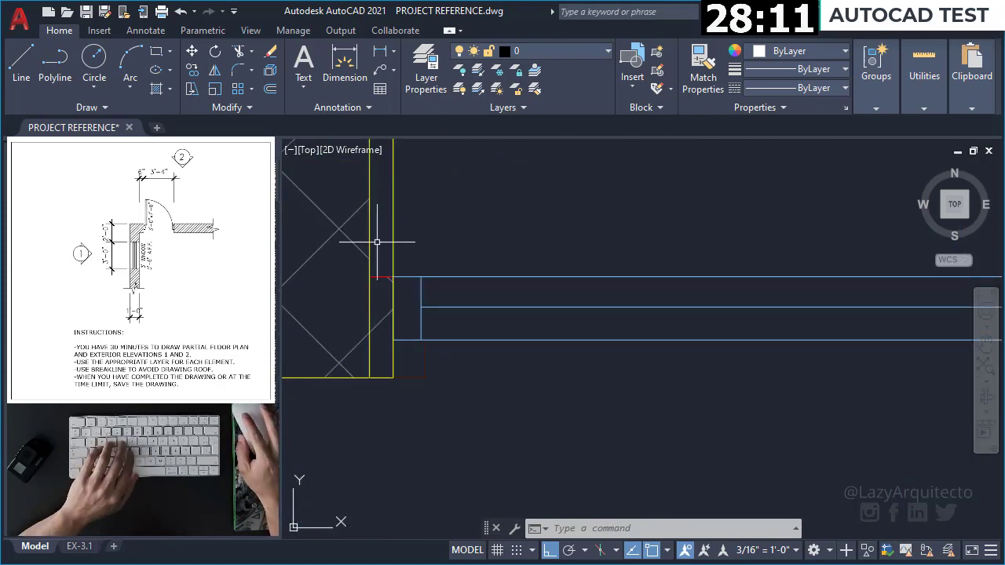
scroll(396, 271, down, 4)
click(399, 265)
click(811, 314)
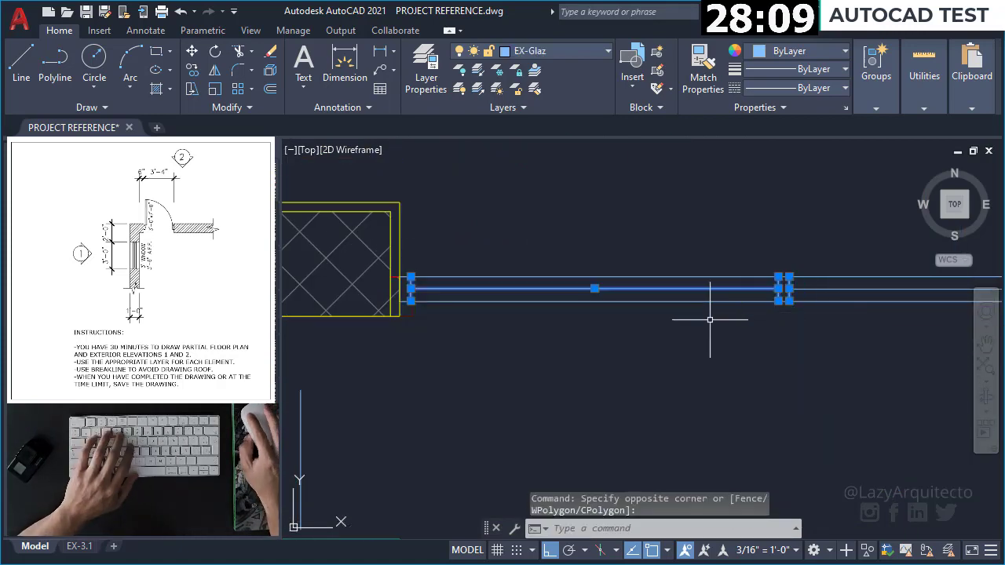
click(709, 319)
click(673, 236)
shift+click(377, 333)
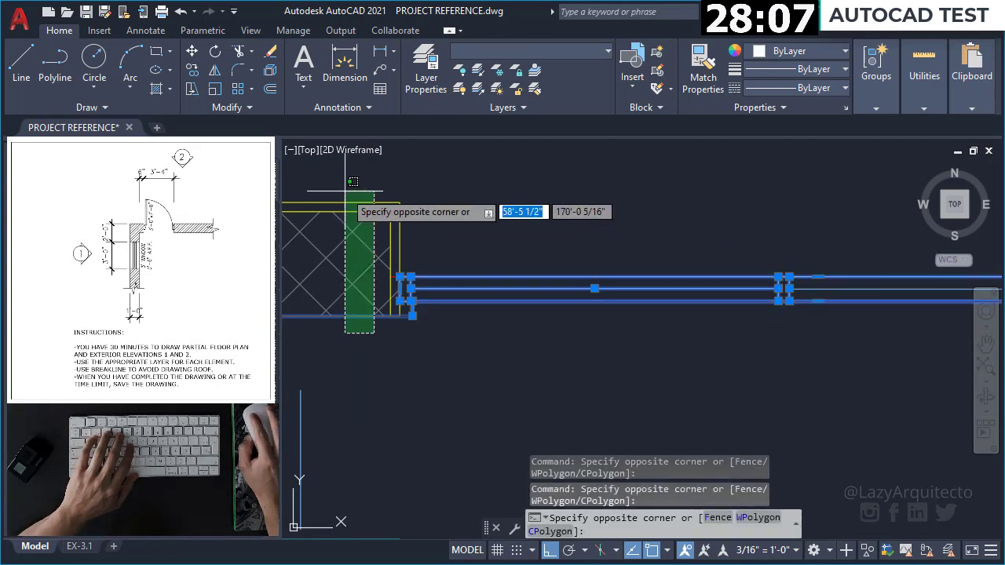
shift+click(342, 214)
Copy the window lines from their end point to the new lower wall corner
text(O)
key(Return)
scroll(420, 291, up, 4)
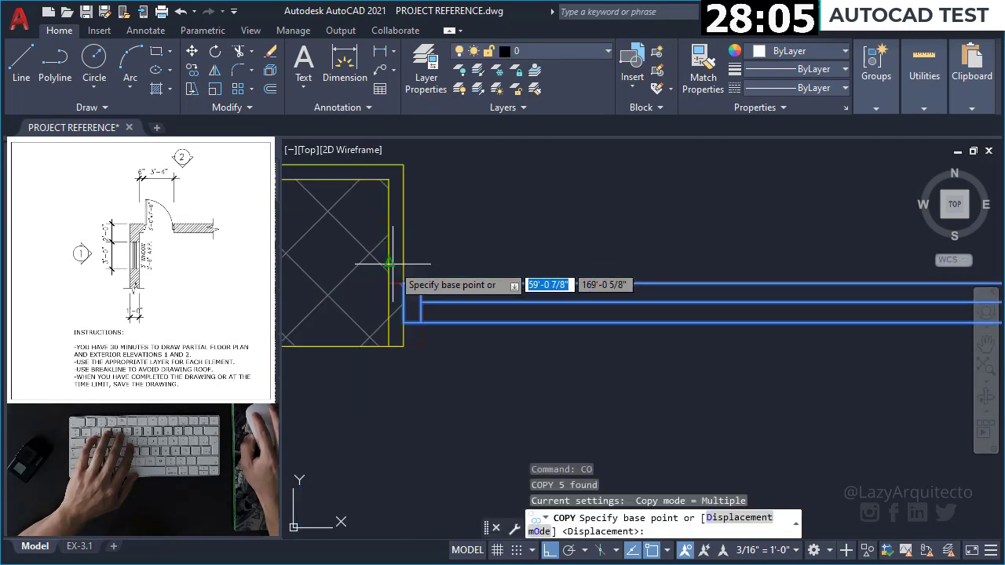
click(408, 293)
scroll(406, 259, down, 3)
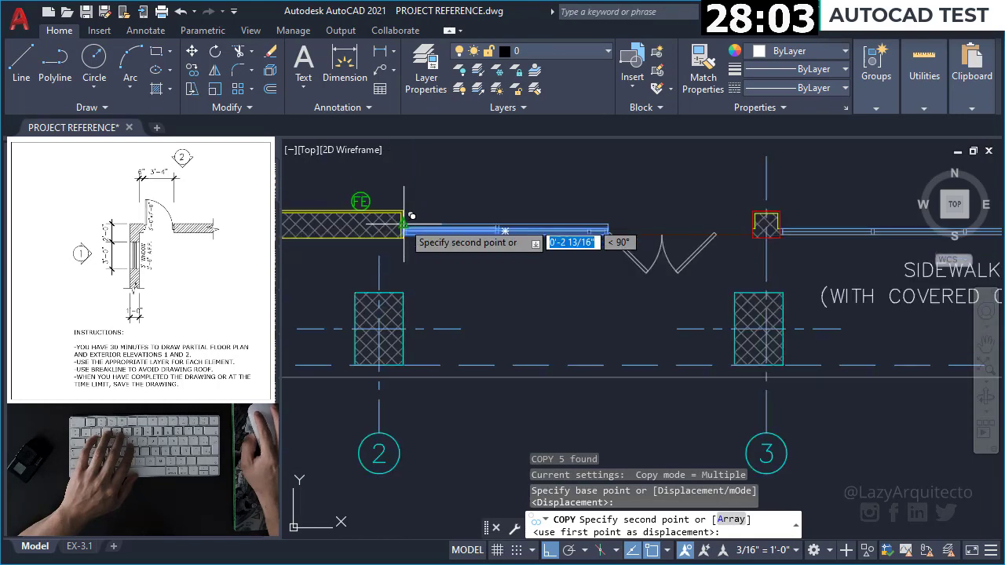
scroll(404, 220, down, 2)
scroll(482, 245, down, 2)
scroll(651, 415, up, 3)
scroll(714, 404, up, 2)
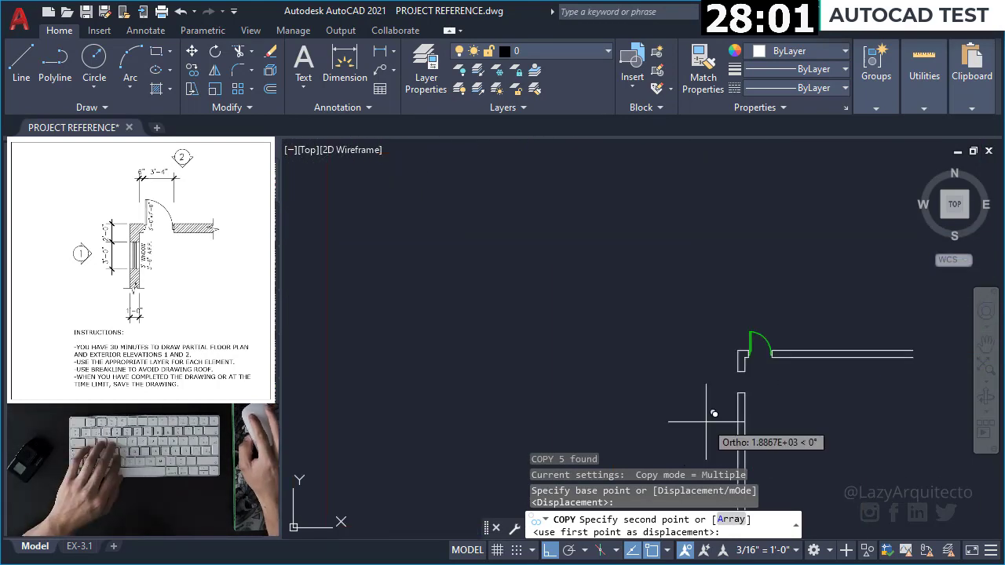
scroll(717, 403, up, 1)
click(774, 397)
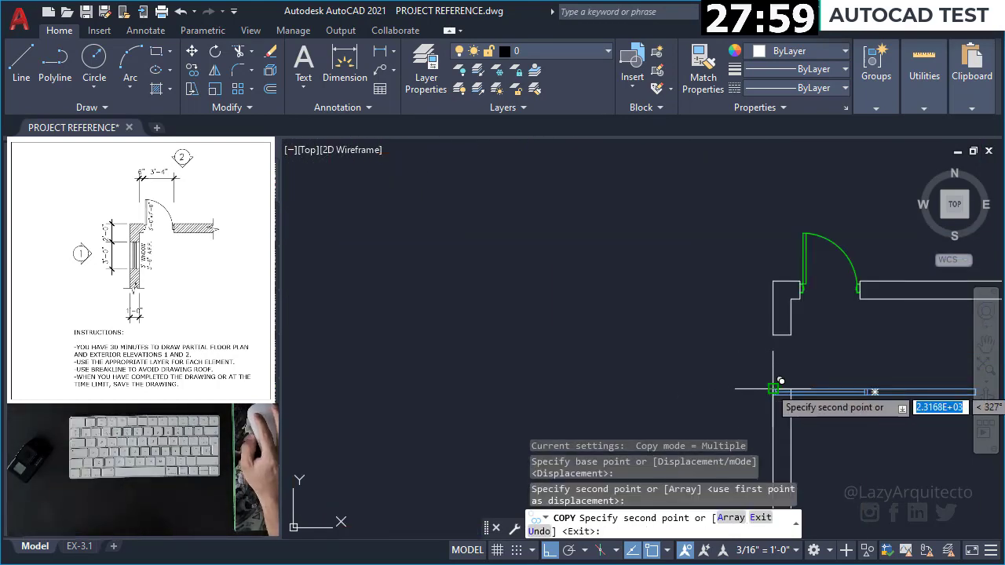
key(Escape)
Start rotating the copied window with the Previous selection, then cancel
middle_drag(803, 398, 709, 375)
text(ro)
key(Return)
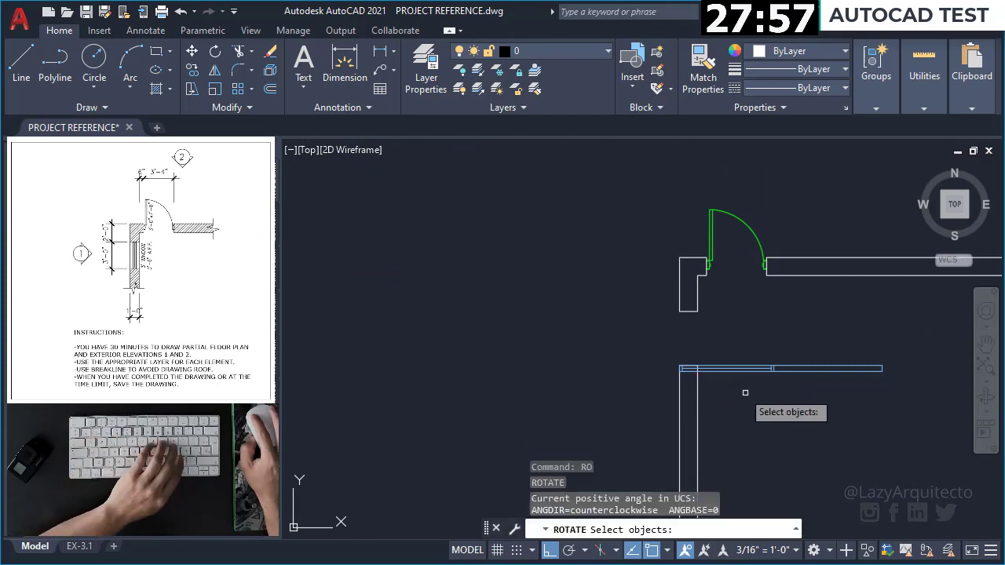
text(p)
key(Return)
key(Escape)
Begin stretching the copied window's end with a crossing selection, then cancel it
scroll(785, 391, up, 2)
middle_drag(800, 387, 670, 367)
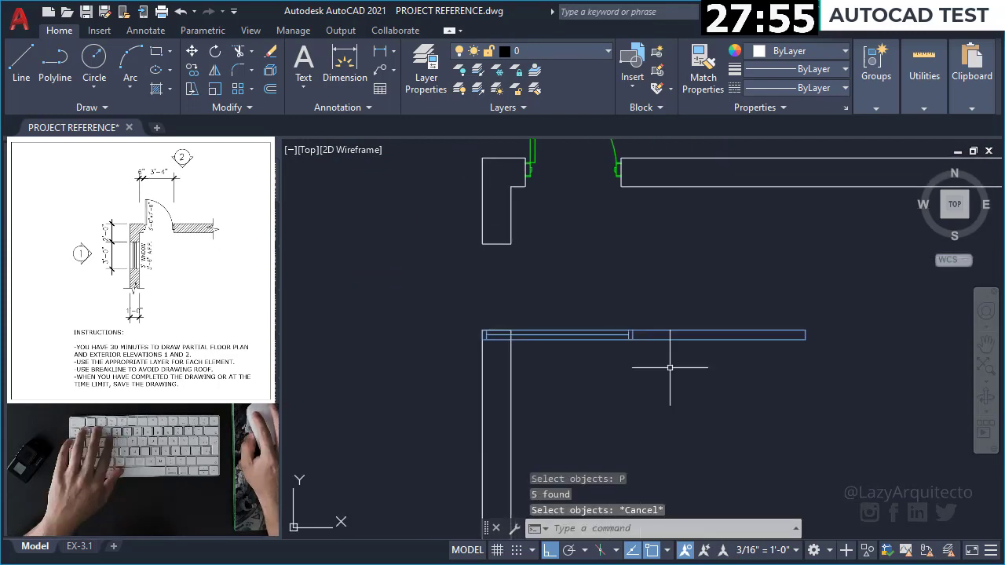
scroll(797, 366, up, 2)
key(s)
key(Return)
click(825, 354)
click(783, 276)
key(Return)
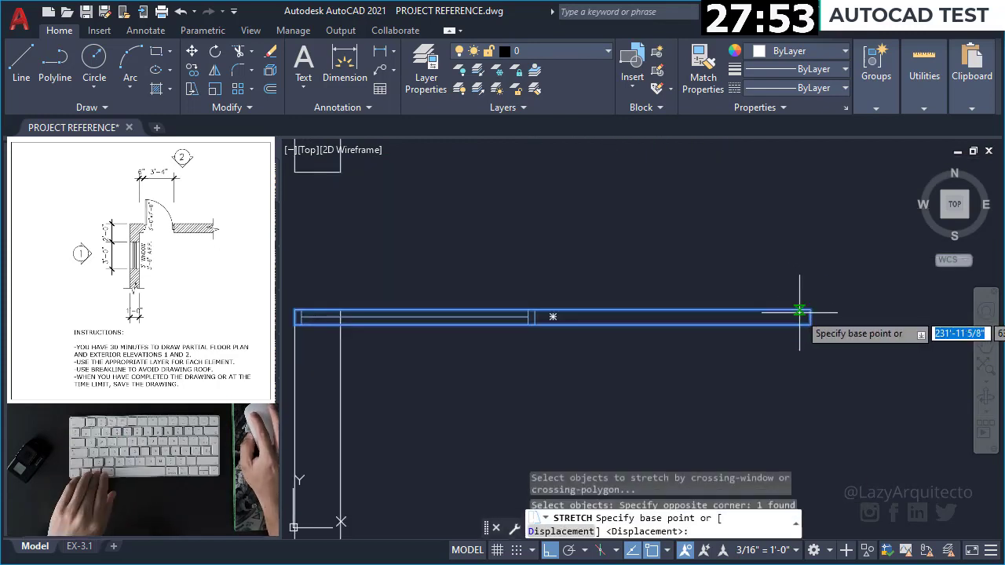
click(810, 310)
scroll(810, 311, up, 2)
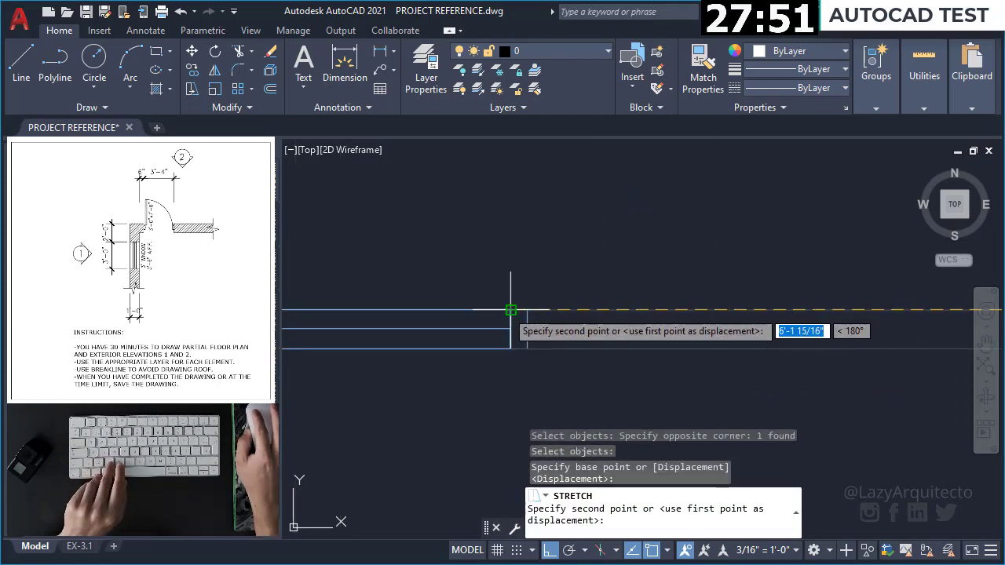
key(Escape)
Window-select the lines of the horizontal window assembly
scroll(690, 298, down, 1)
scroll(673, 301, down, 3)
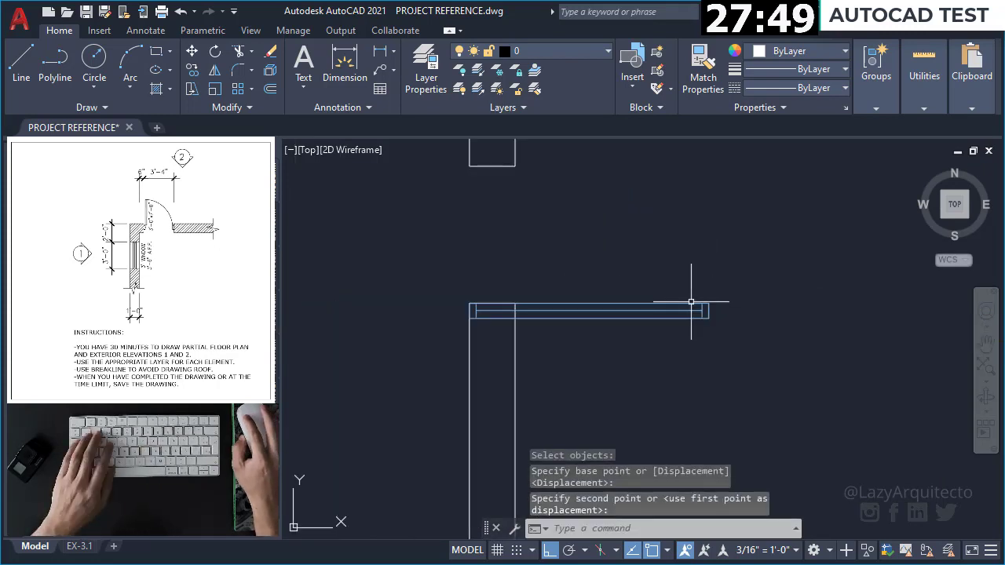
click(465, 287)
click(713, 330)
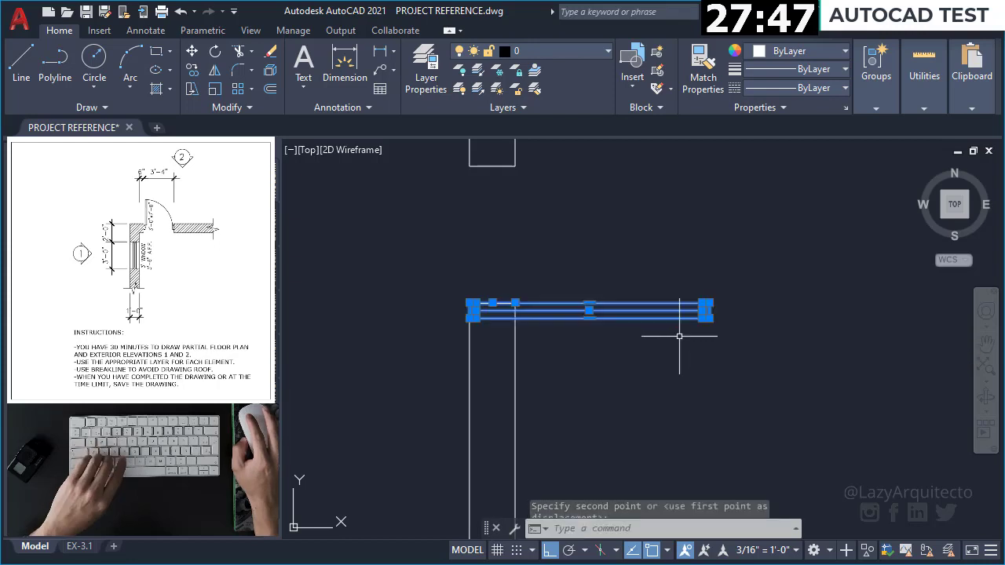
scroll(485, 302, up, 3)
scroll(485, 301, up, 2)
click(385, 260)
click(644, 309)
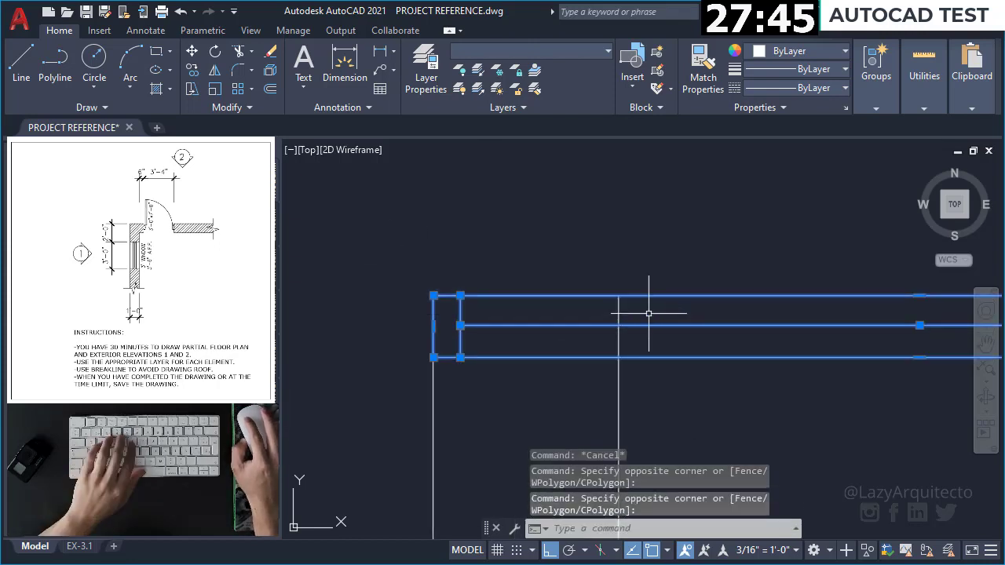
scroll(597, 267, down, 2)
Rotate the window assembly 90° about its left end so it stands vertical
text(O)
key(Return)
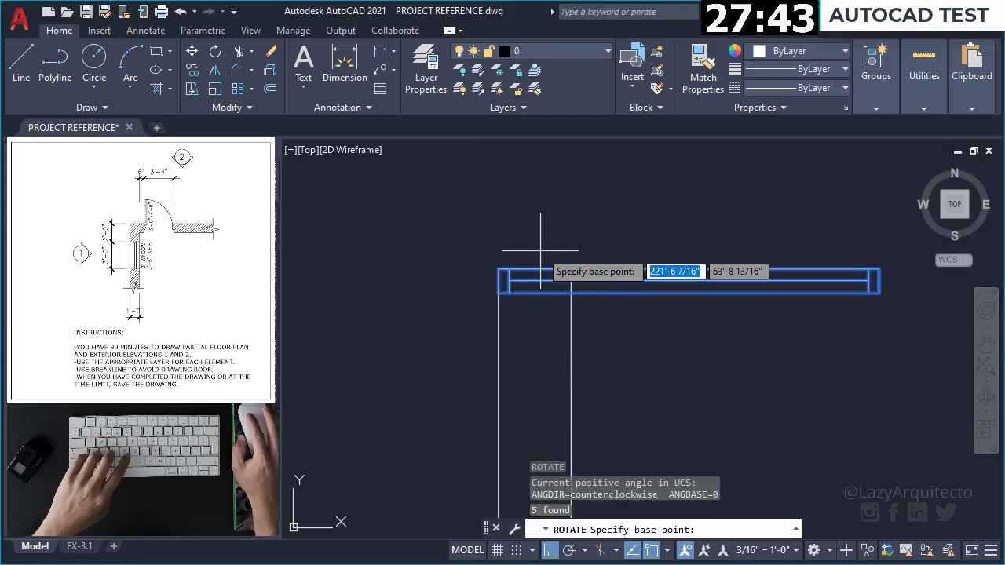
scroll(488, 282, up, 2)
click(485, 294)
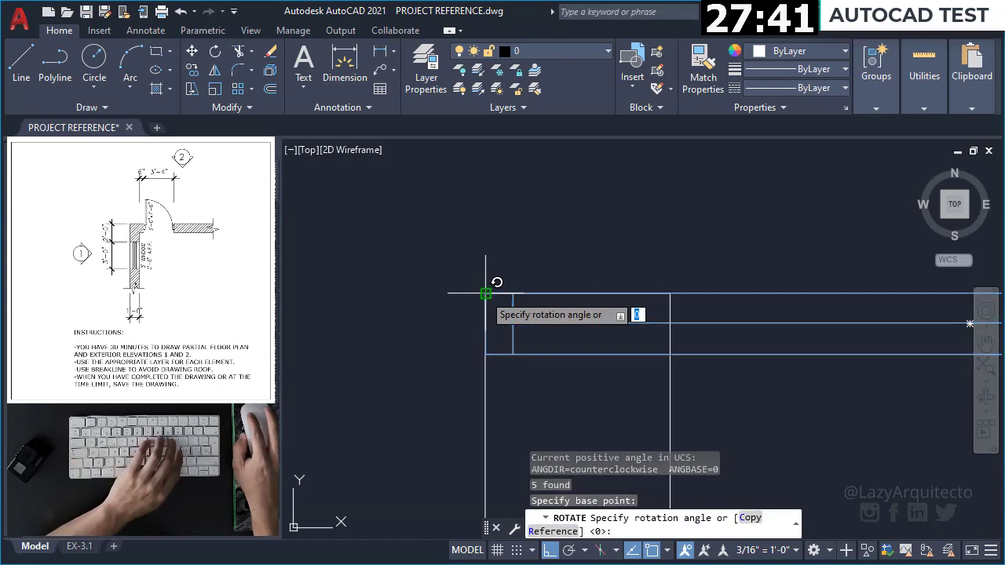
scroll(488, 284, down, 2)
scroll(518, 259, down, 1)
scroll(479, 393, down, 1)
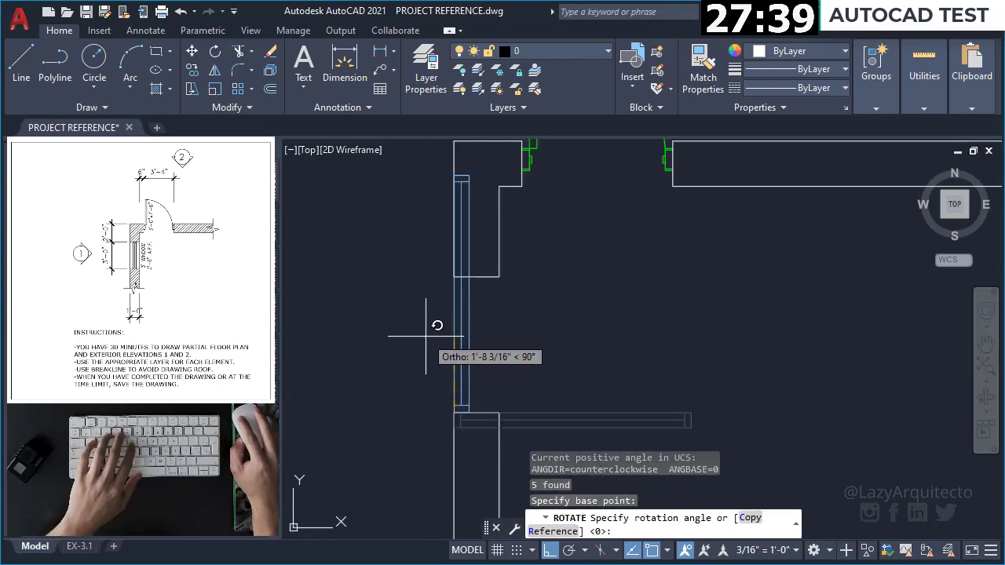
click(461, 351)
Start moving the rotated window using the Previous five-object selection
text(m)
key(Return)
text(p)
key(Return)
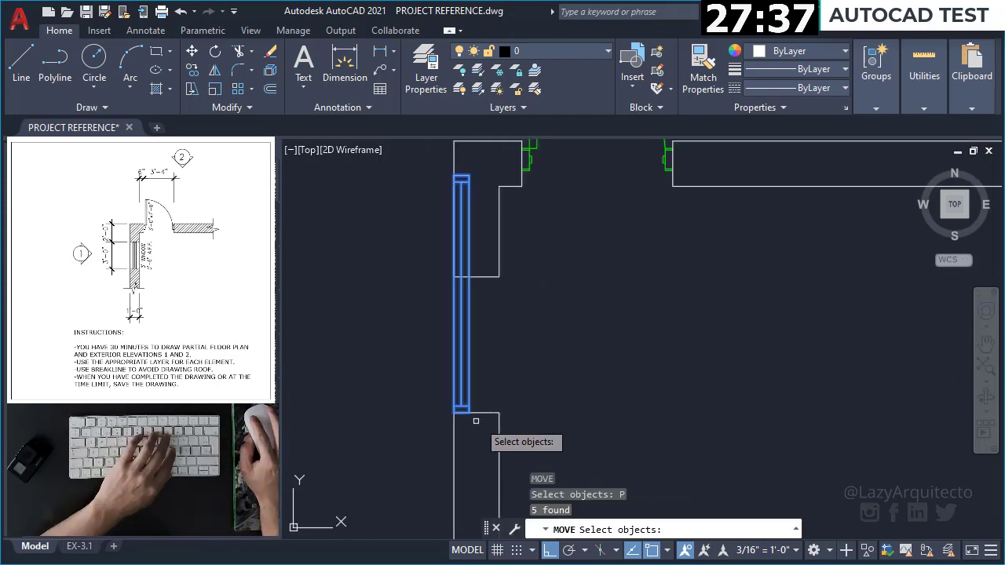
key(Return)
scroll(469, 412, up, 4)
Drop the window from its end point into the vertical wall opening
click(434, 398)
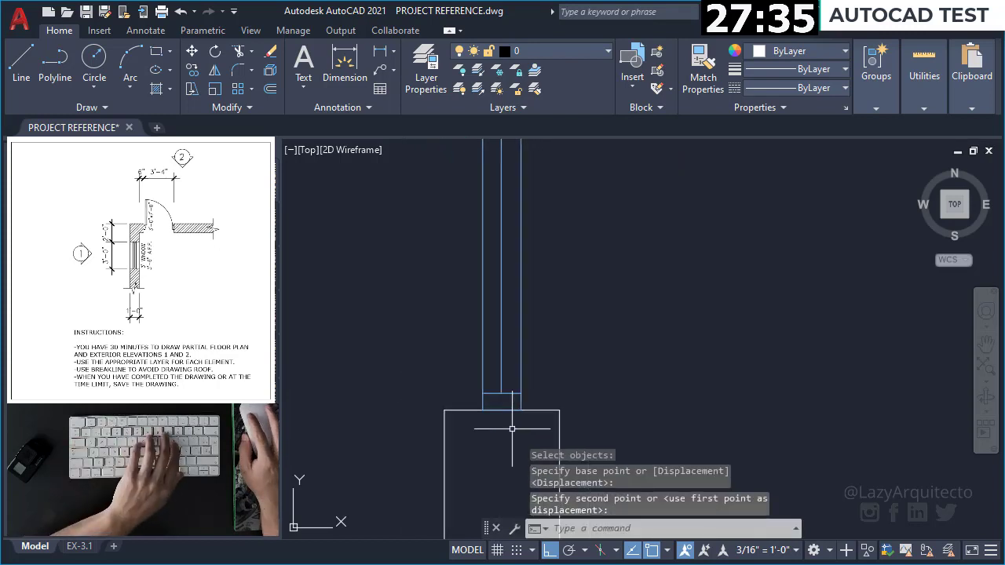
scroll(502, 393, down, 2)
click(502, 404)
Stretch the wall's top end down to meet the window, then undo it
text(s)
key(Return)
click(525, 189)
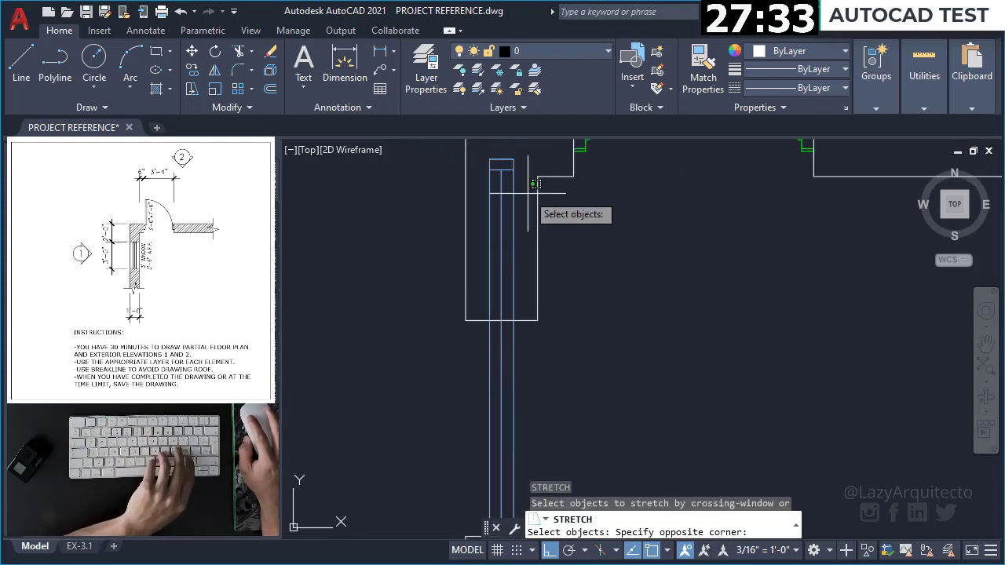
click(486, 157)
key(Return)
click(489, 159)
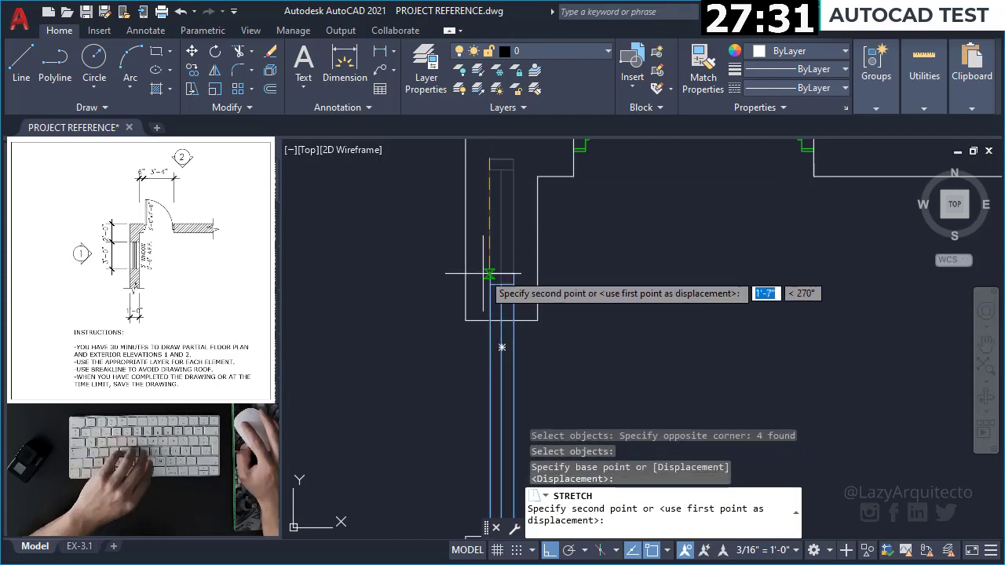
click(488, 321)
scroll(550, 283, down, 3)
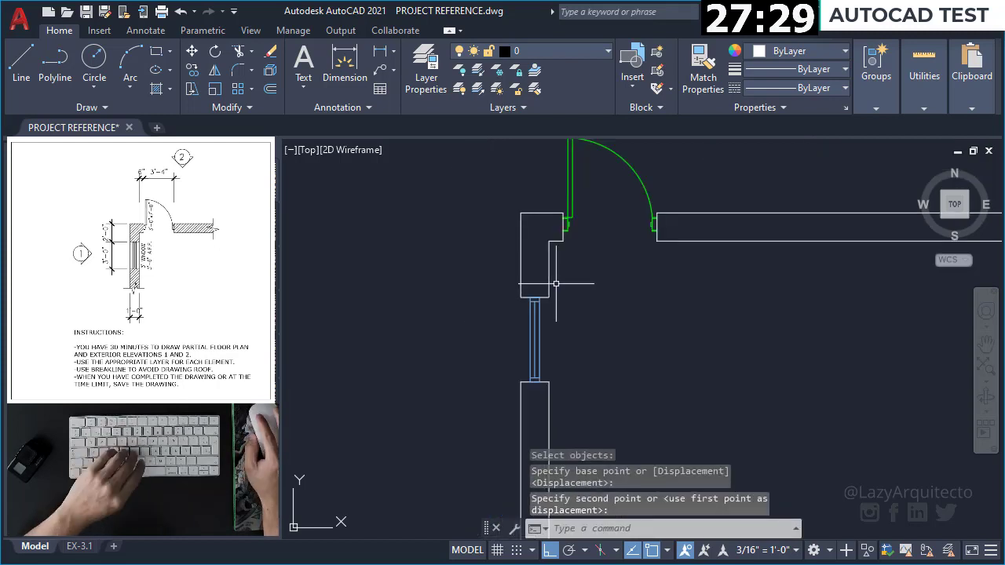
middle_drag(560, 344, 560, 323)
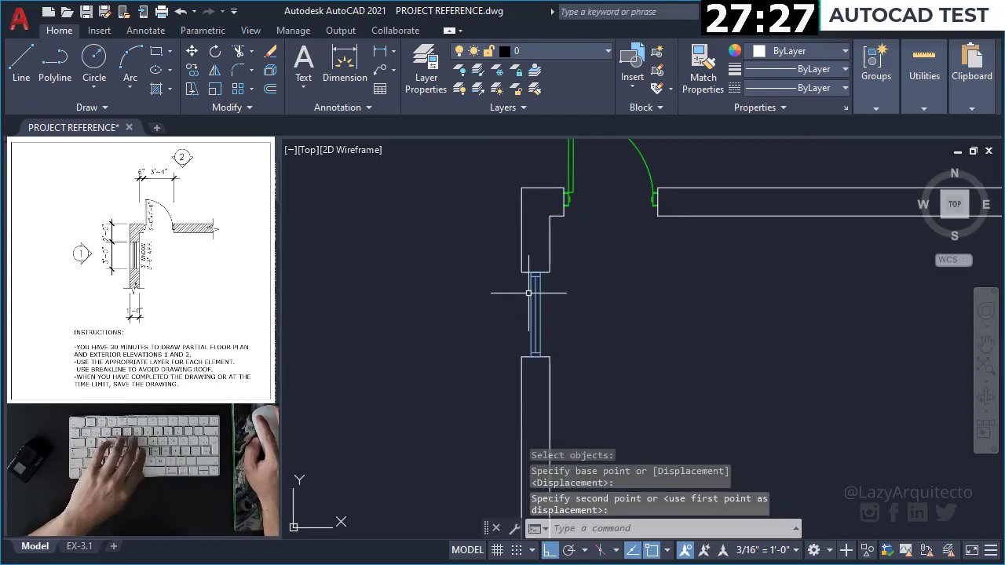
scroll(526, 302, up, 2)
key(ctrl+z)
text(L)
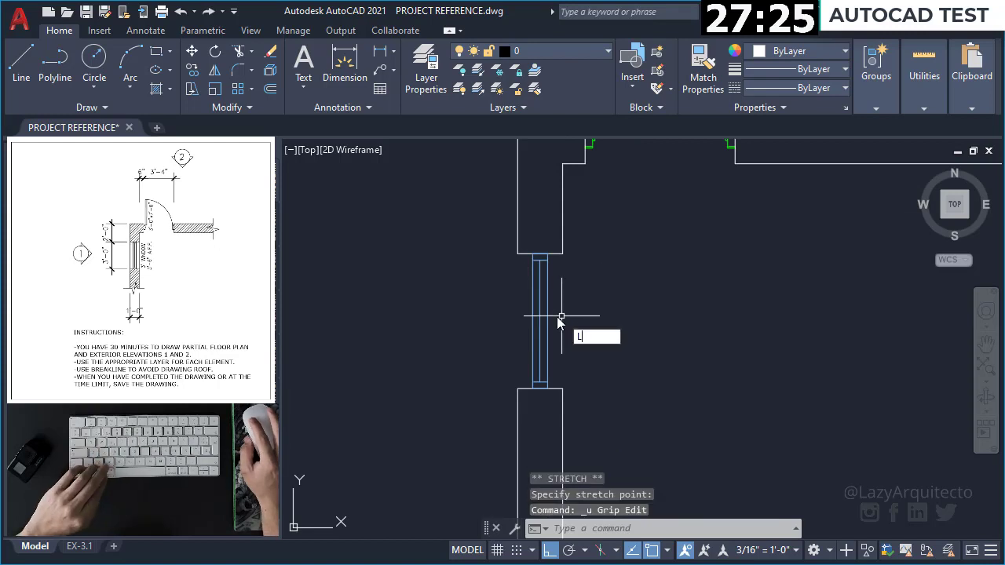
Draw two vertical lines closing both wall sides down past the window
key(Return)
click(517, 254)
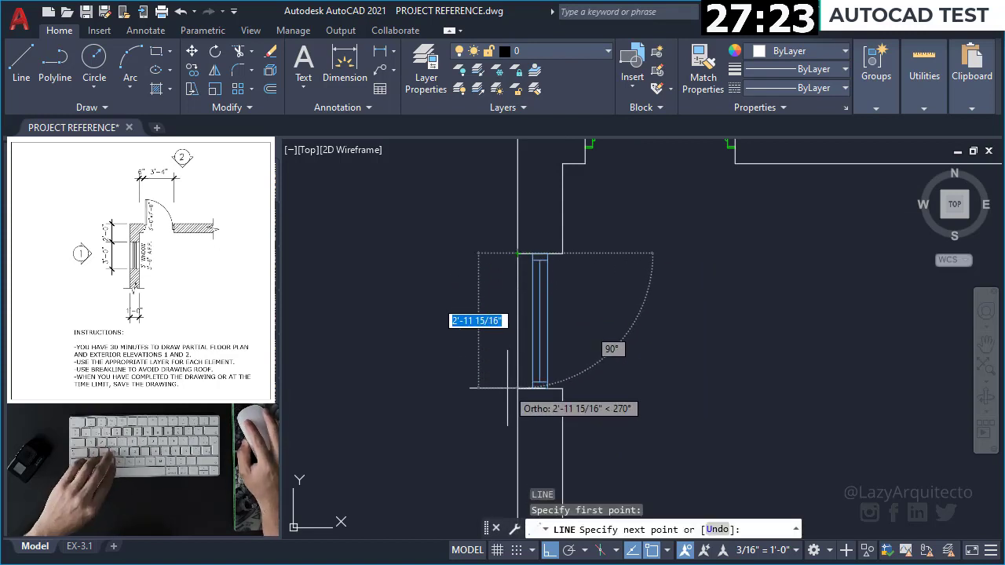
click(517, 388)
key(Escape)
key(Return)
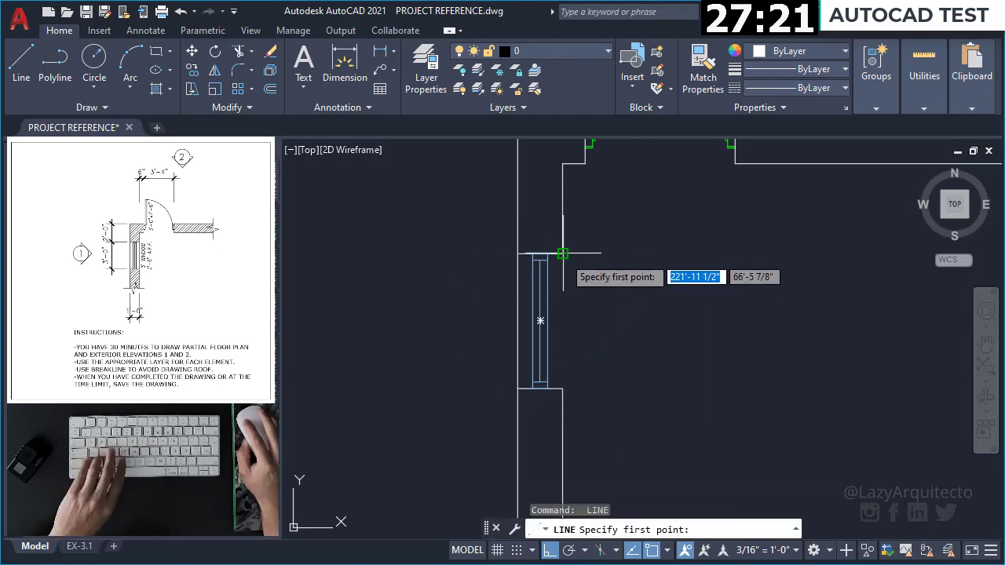
click(562, 254)
click(562, 387)
key(Return)
scroll(601, 341, down, 3)
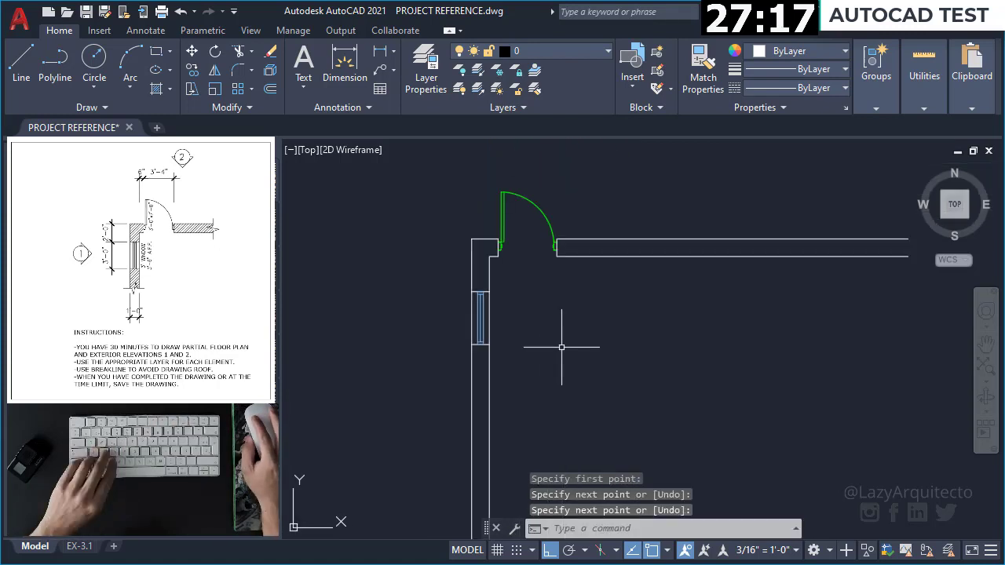
middle_drag(555, 358, 553, 315)
scroll(505, 357, down, 2)
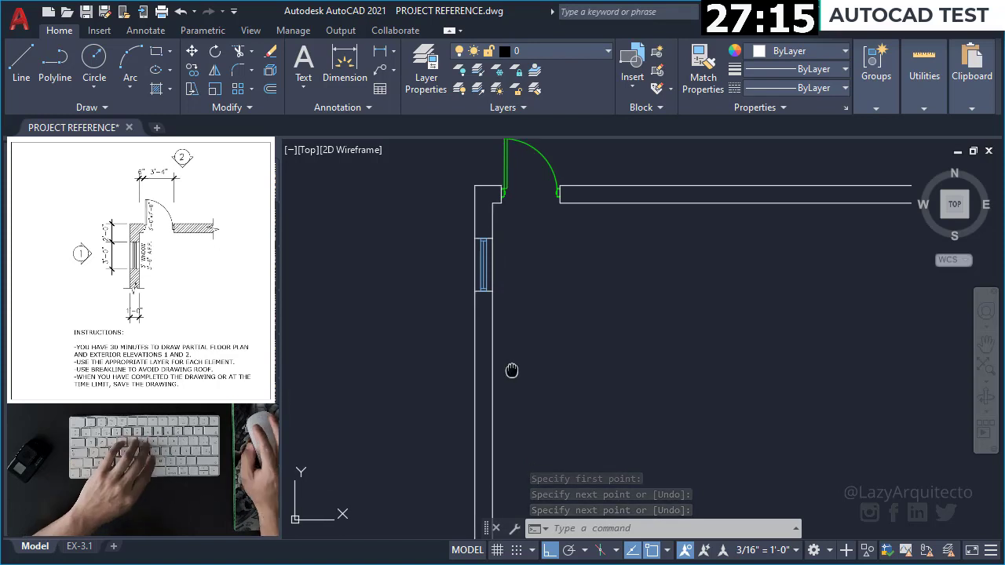
middle_drag(510, 369, 517, 312)
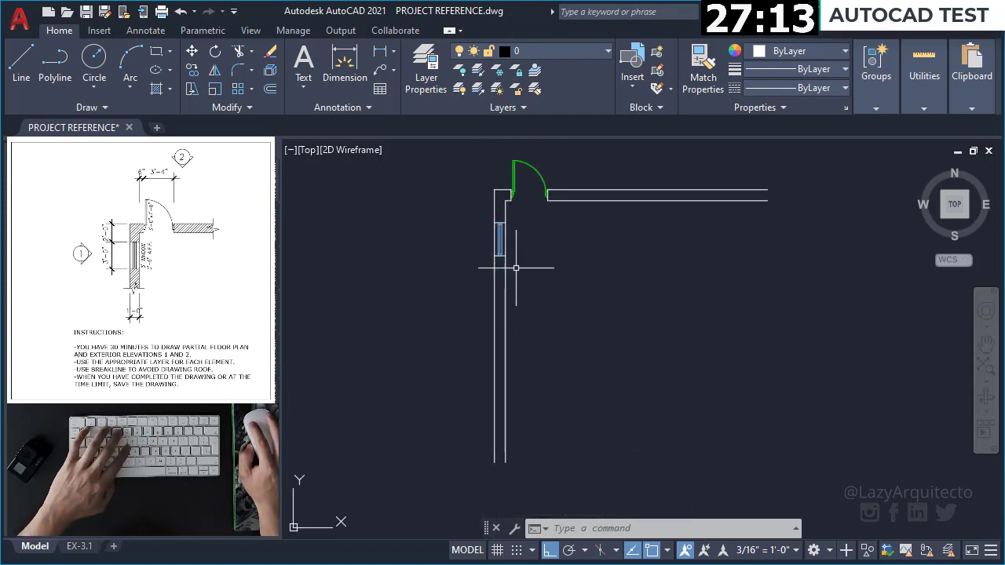
text(S)
Stretch the vertical wall's lower end upward to shorten it
key(Return)
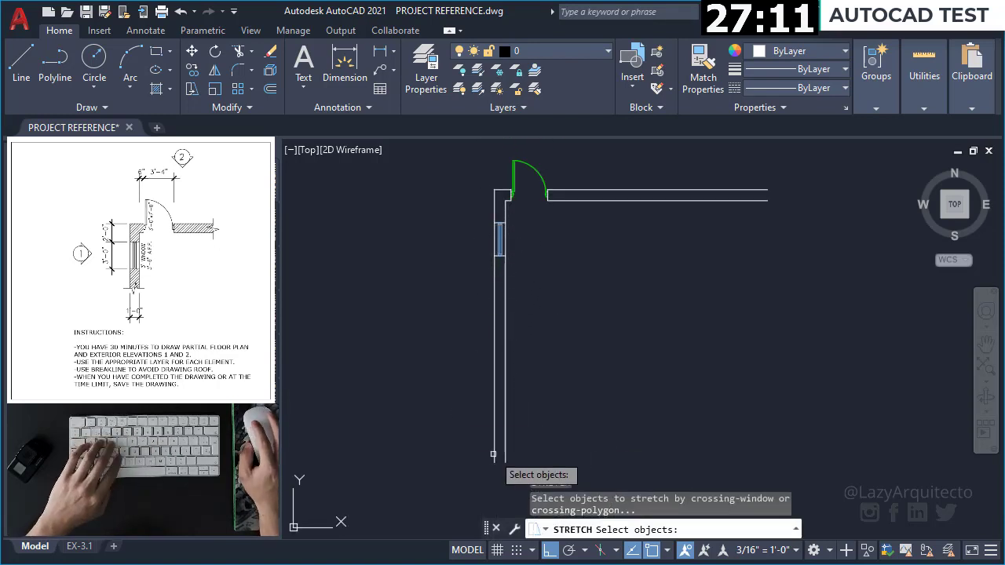
click(448, 411)
click(509, 467)
click(455, 436)
key(Return)
click(482, 467)
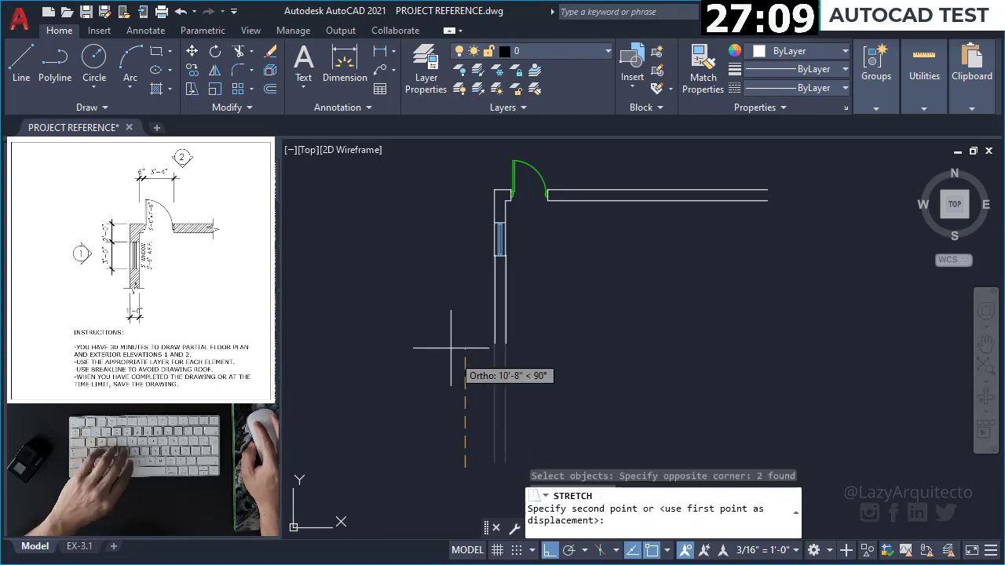
click(483, 269)
Stretch the horizontal wall's end in to the left to shorten it
click(810, 231)
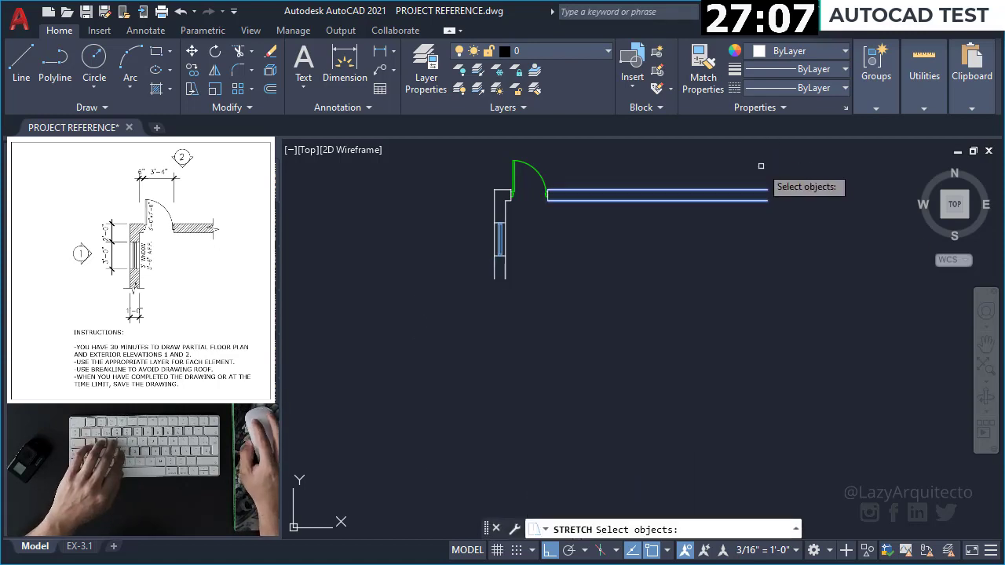
click(760, 176)
key(Return)
click(744, 252)
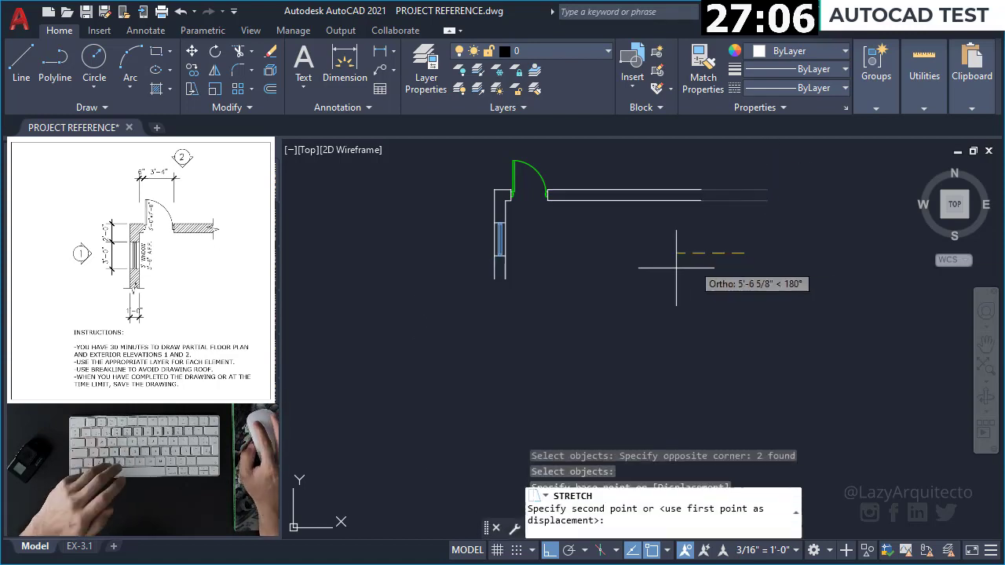
click(576, 252)
scroll(545, 244, up, 2)
scroll(546, 244, up, 2)
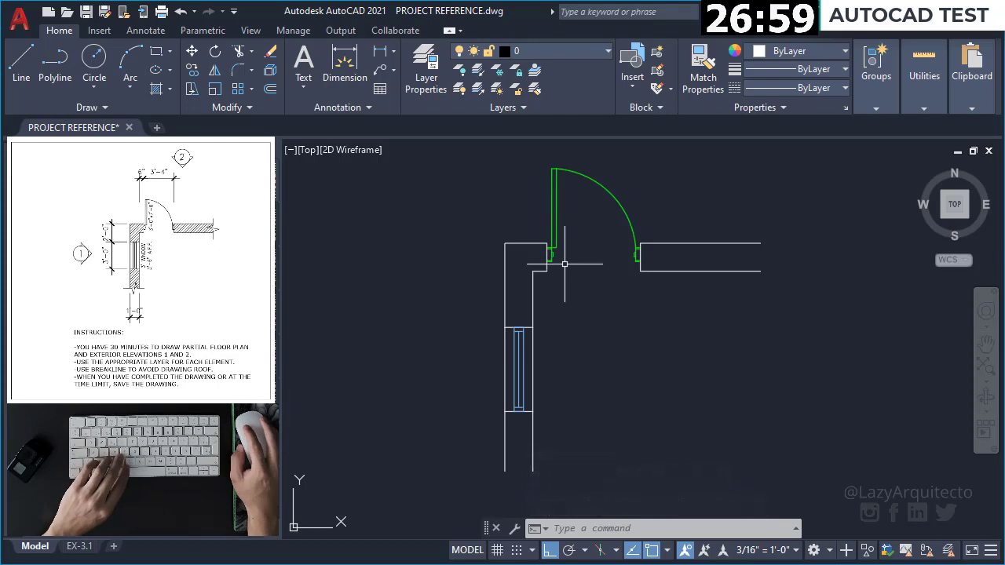
middle_drag(564, 260, 564, 270)
Add a vertical linear dimension from the wall corner to the window top
text(DLI)
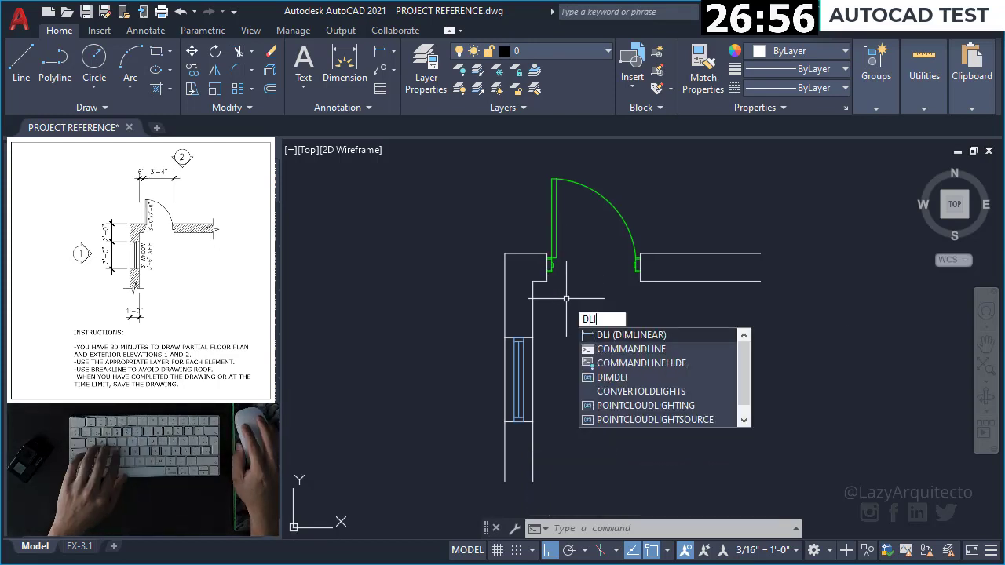
key(Return)
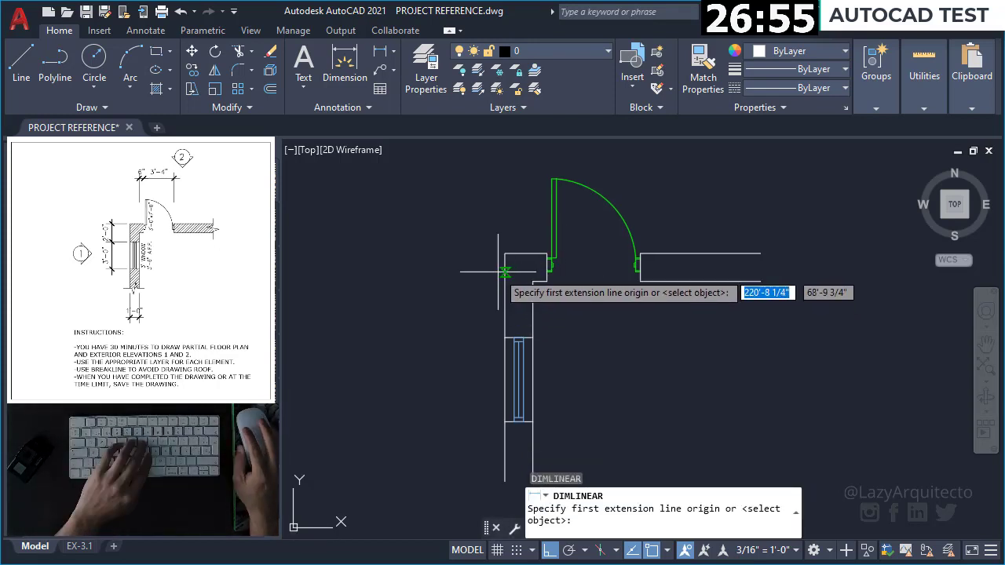
click(505, 253)
click(504, 337)
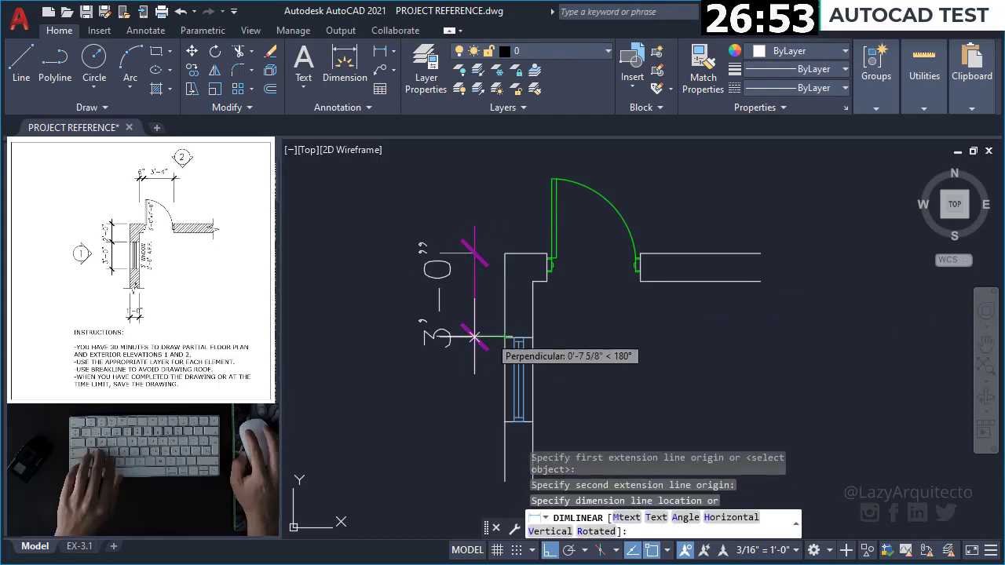
click(448, 338)
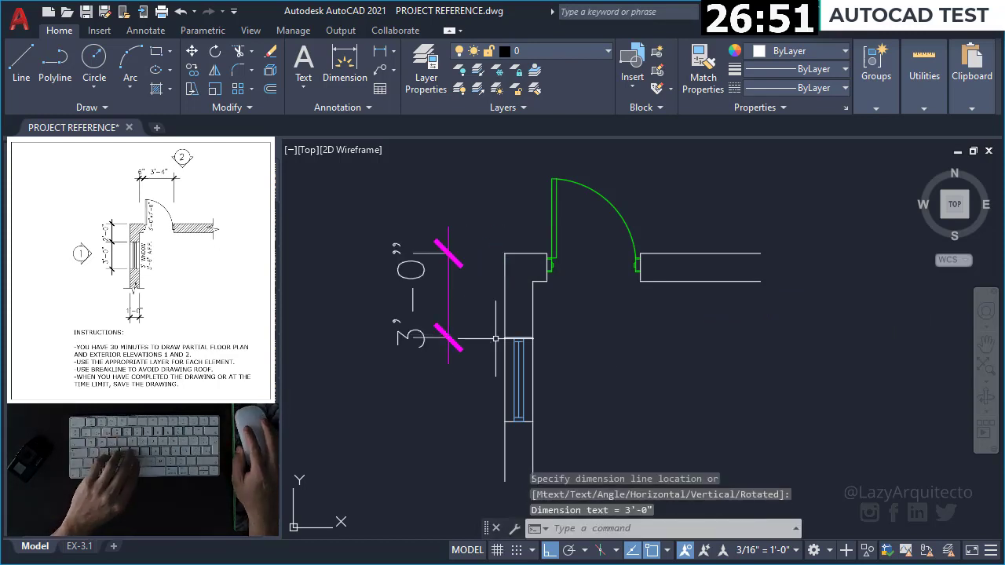
Stretch the window, lower walls and dimension up 12 so the pier reads 2'-0"
middle_drag(471, 376, 470, 336)
text(s)
key(Return)
click(577, 449)
click(380, 278)
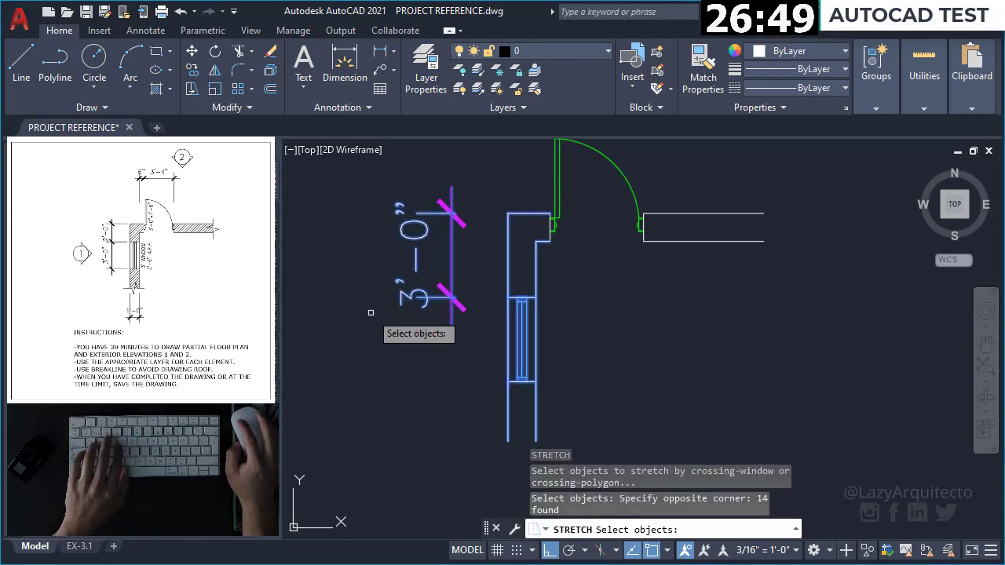
key(Return)
click(348, 325)
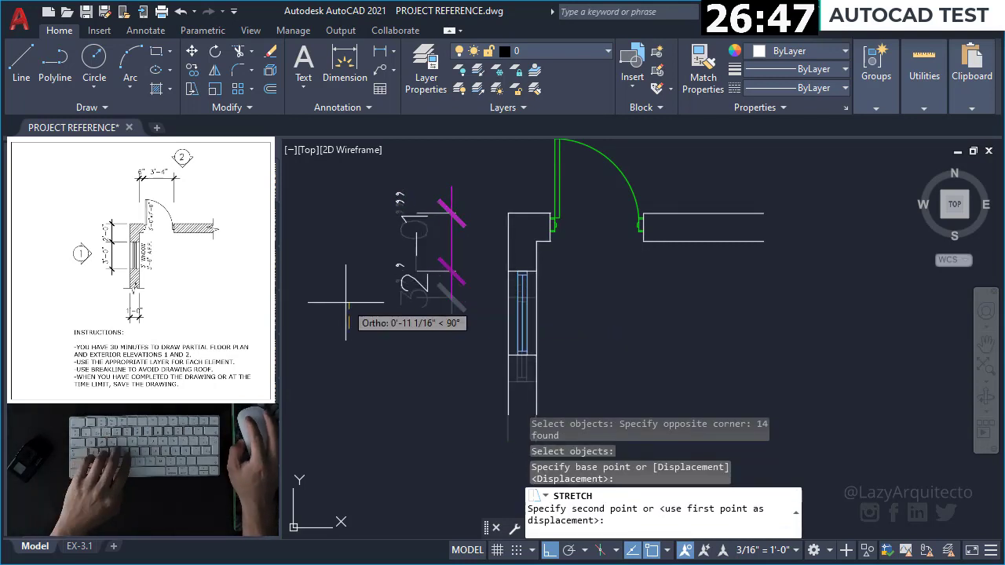
text(12)
key(Return)
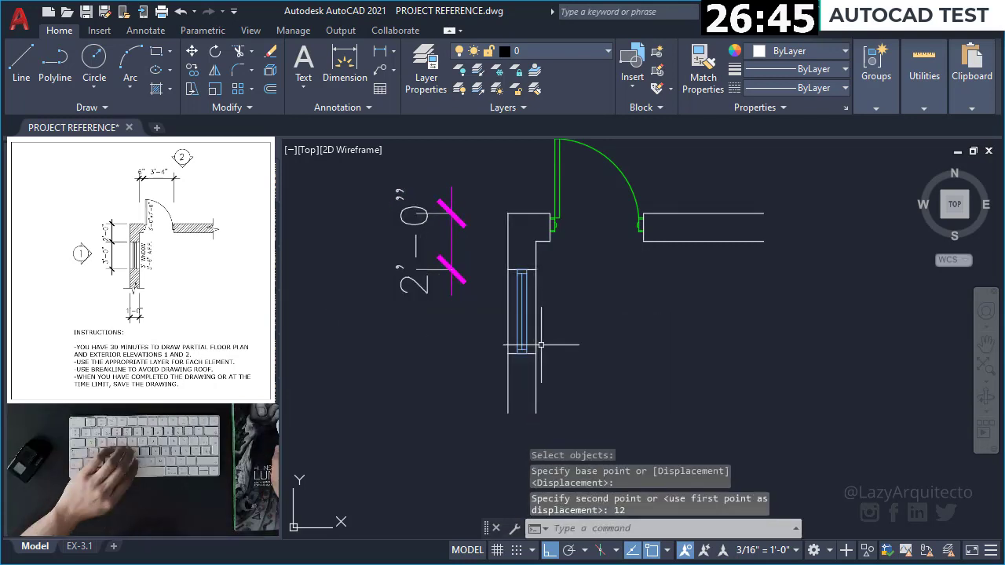
Add the 3'-0" linear dimension beside the window
middle_drag(563, 368, 539, 361)
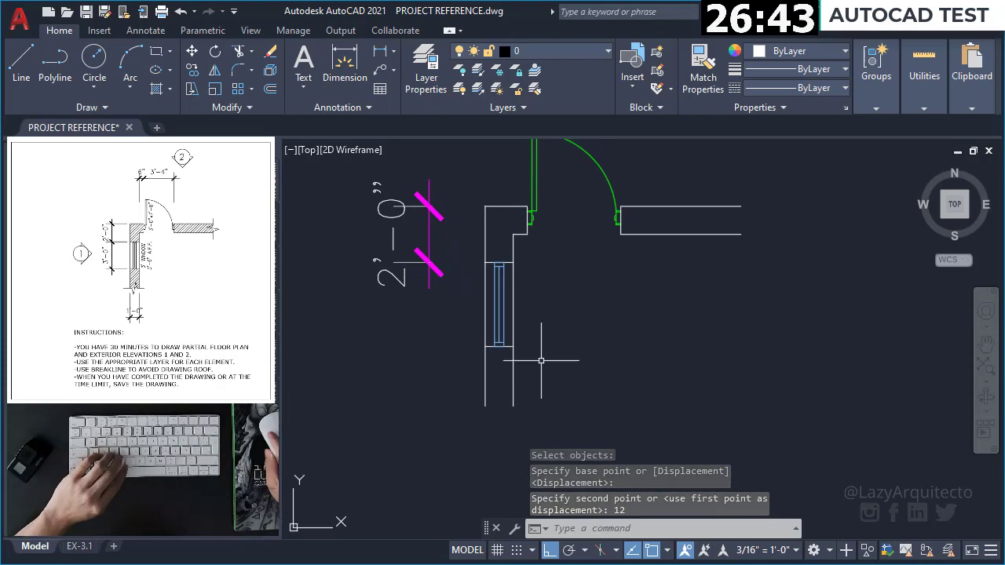
text(DLI)
key(Return)
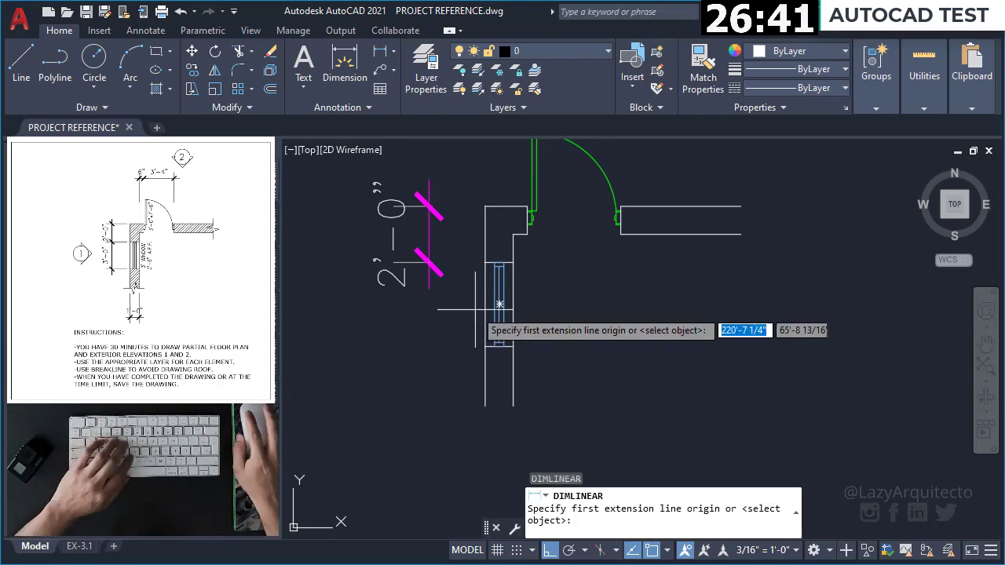
click(480, 267)
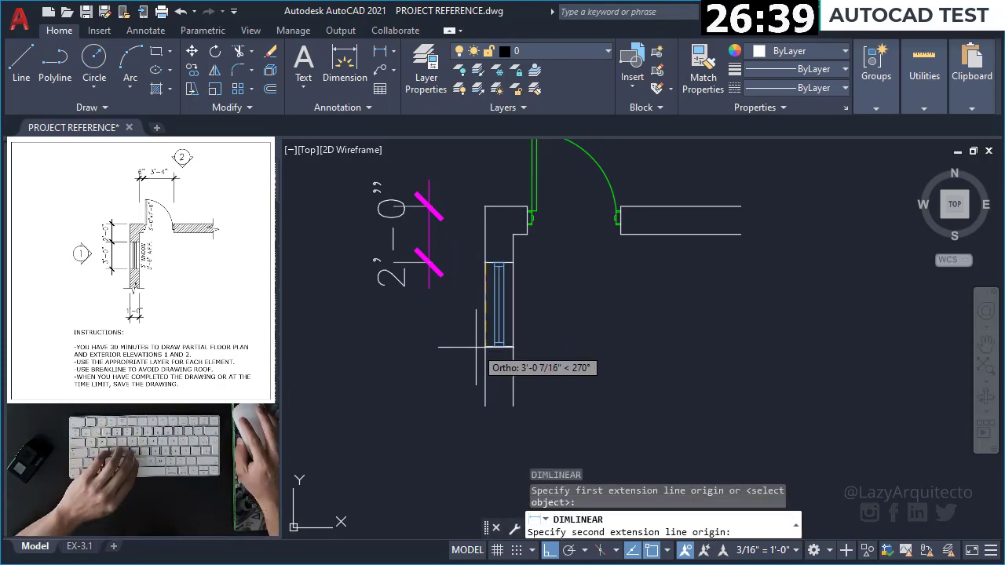
click(476, 347)
click(428, 314)
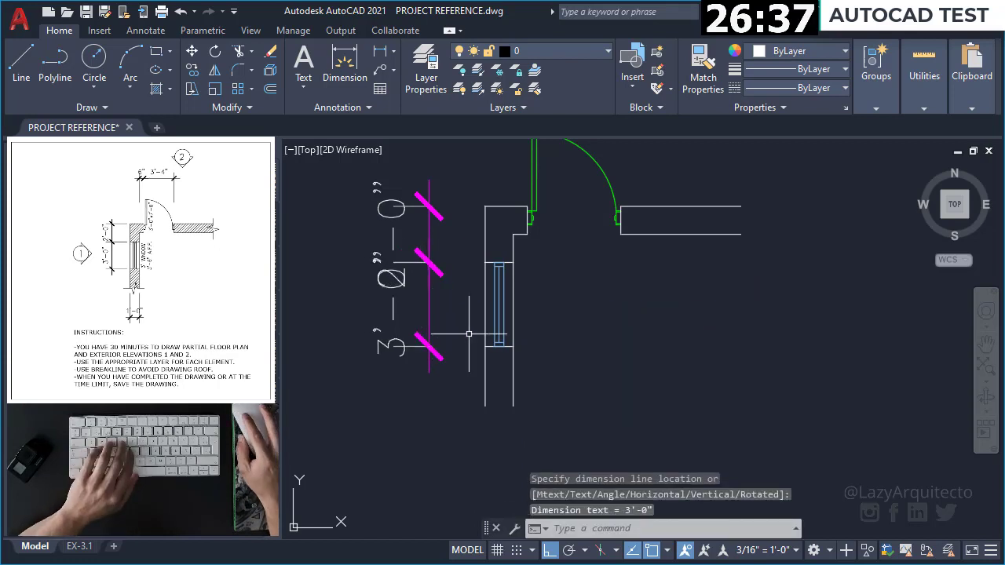
Dimension above the door: 6" at the wall end and 3'-4" across the opening
middle_drag(525, 344, 528, 392)
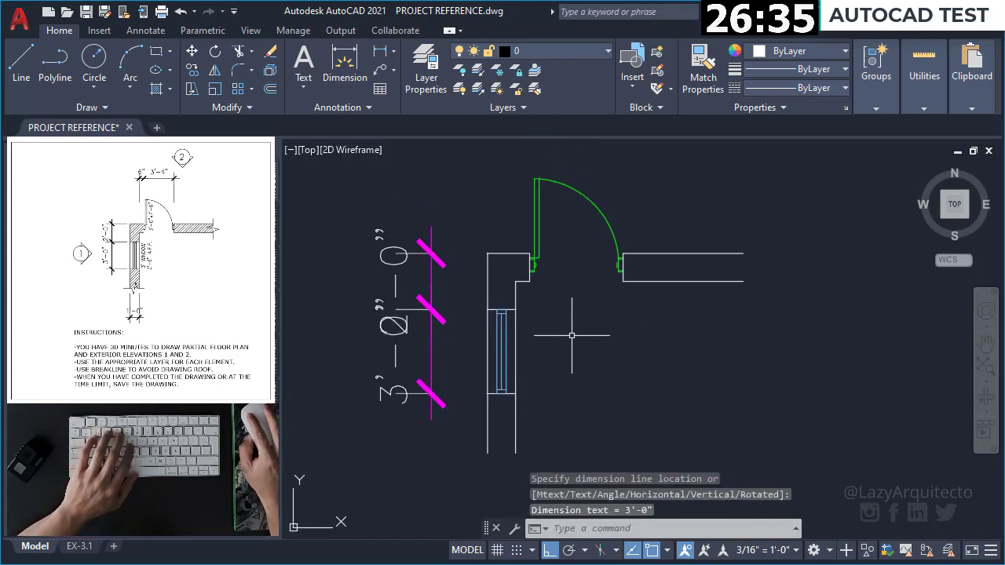
key(space)
mouse_move(555, 294)
middle_down()
mouse_move(543, 290)
mouse_move(518, 347)
middle_up()
click(504, 277)
click(475, 271)
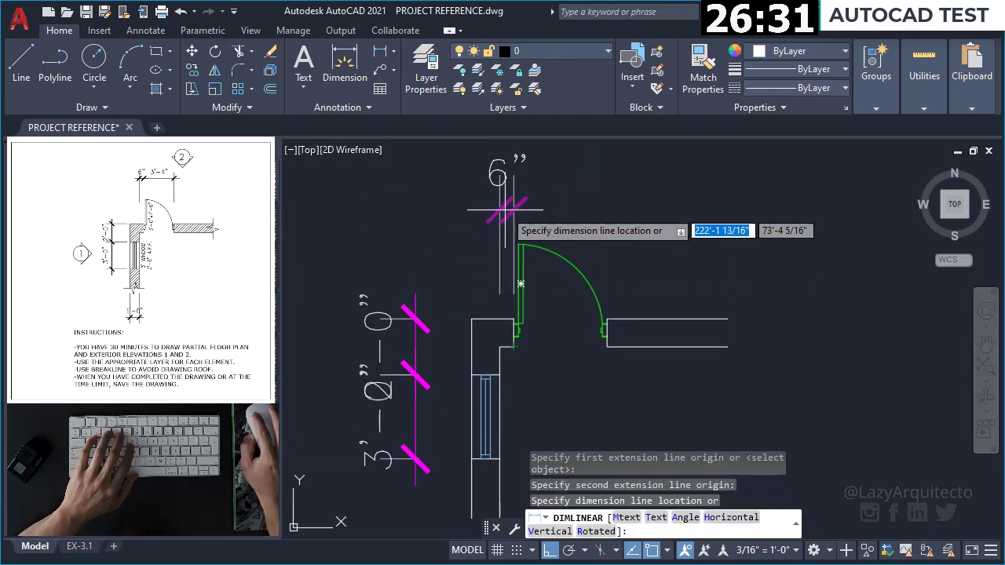
click(514, 179)
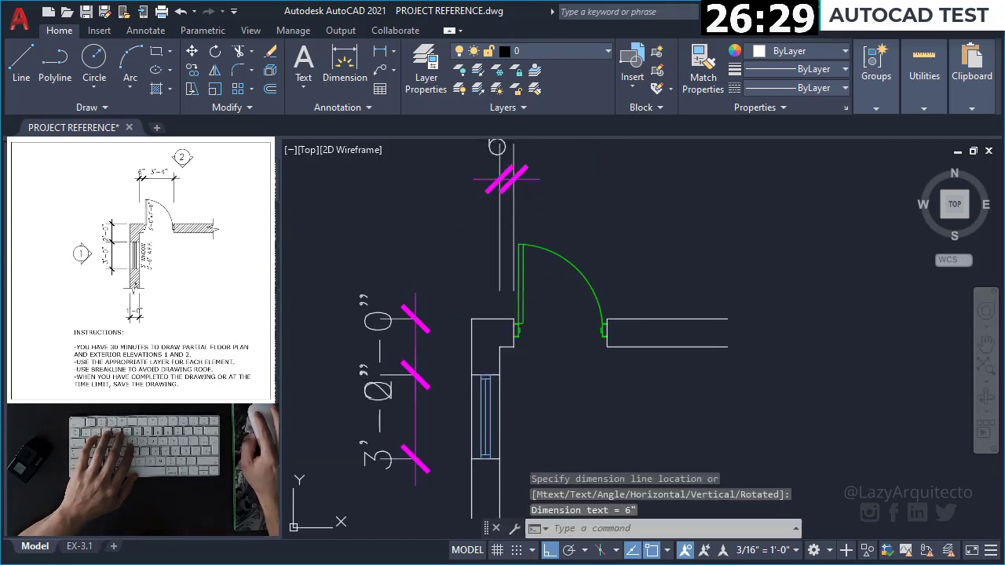
key(space)
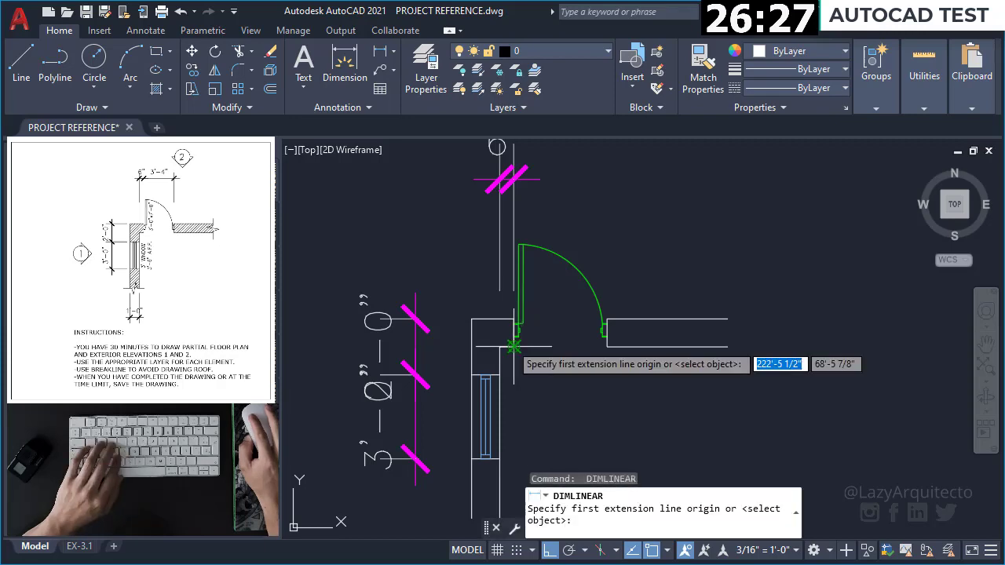
click(515, 346)
click(607, 346)
mouse_move(590, 198)
middle_down()
mouse_move(588, 274)
mouse_move(591, 79)
middle_up()
Add the 1'-0" wall-thickness dimension below the wall's end
scroll(590, 78, down, 2)
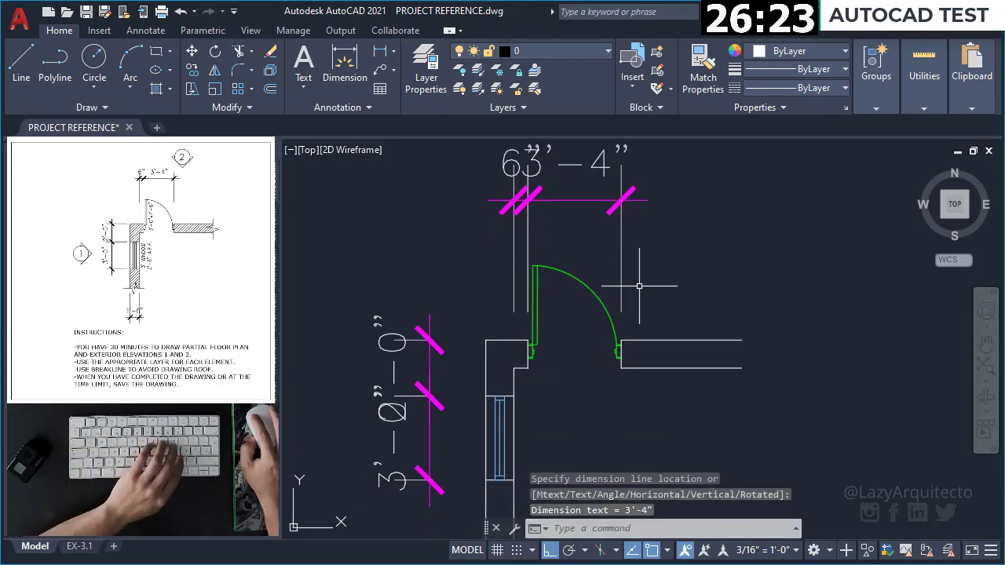
middle_drag(596, 208, 639, 287)
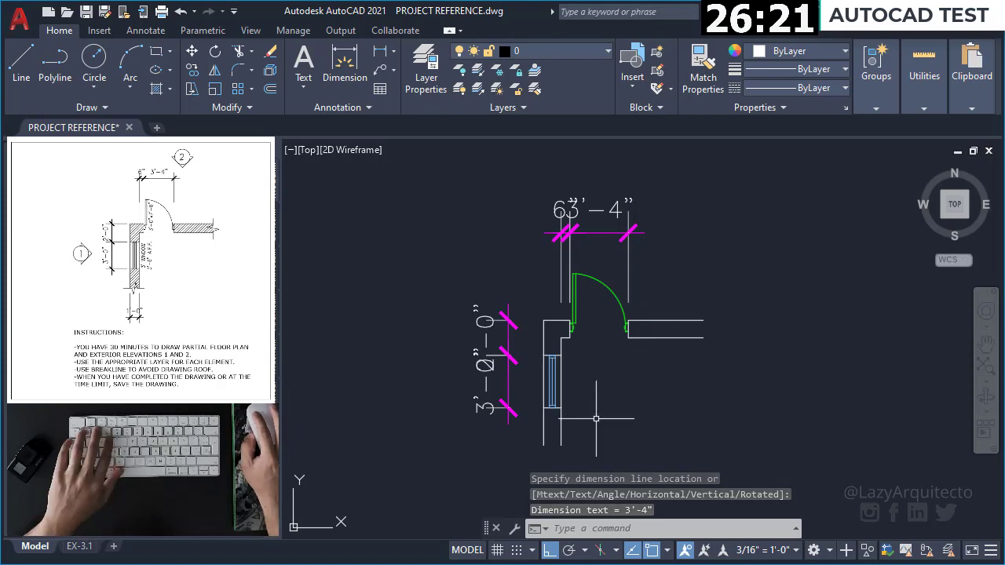
text(dli)
key(Return)
scroll(565, 467, up, 2)
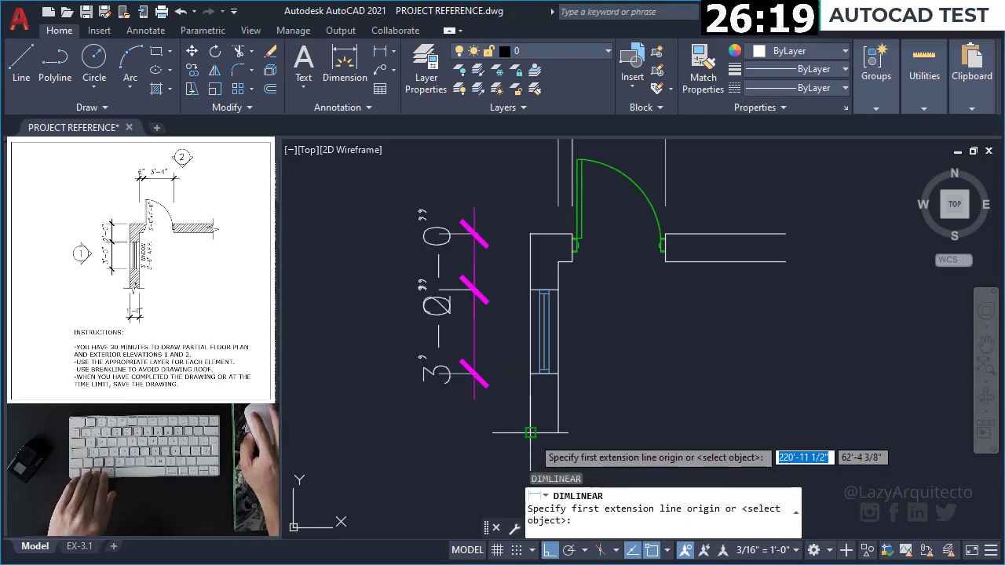
click(531, 433)
click(558, 433)
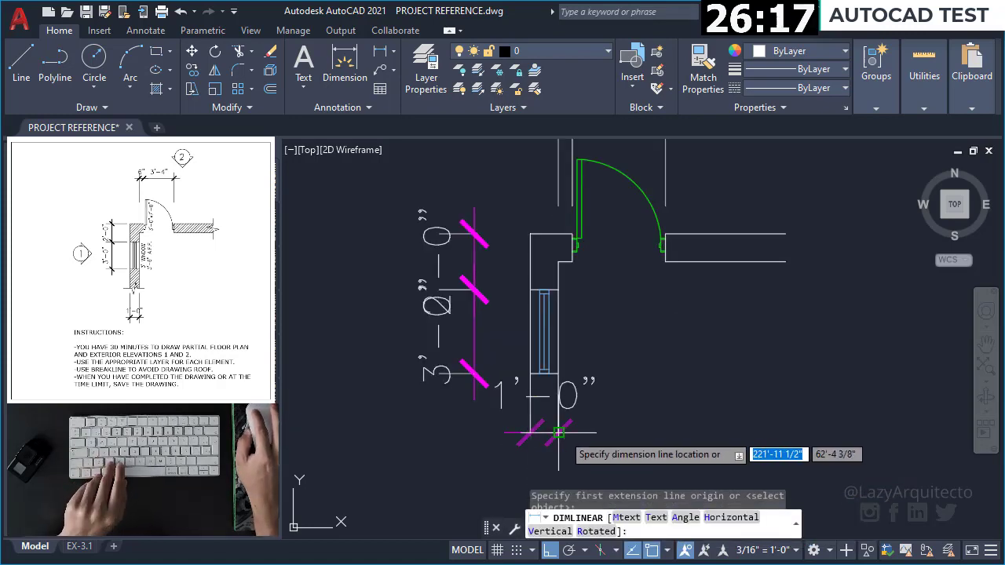
middle_drag(562, 440, 571, 310)
click(573, 393)
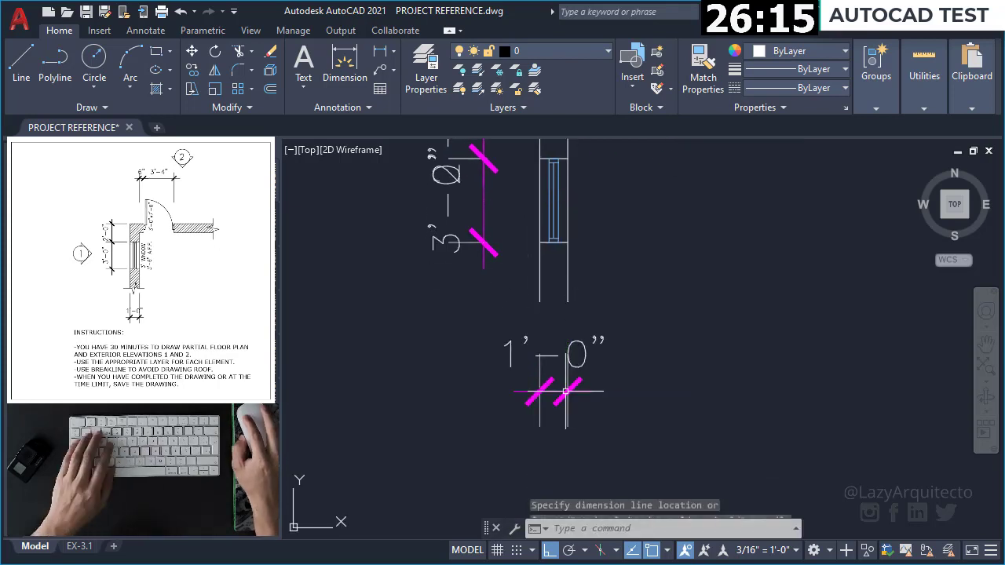
Pan and zoom to review the door detail and the reference floor plan
middle_drag(573, 392, 585, 390)
middle_drag(636, 330, 639, 372)
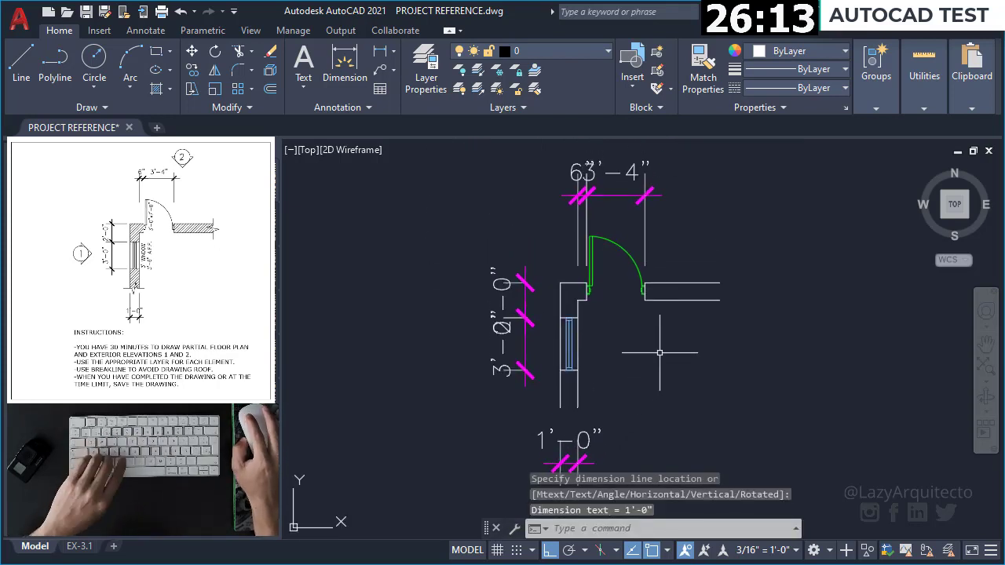
scroll(602, 200, up, 2)
scroll(602, 200, down, 6)
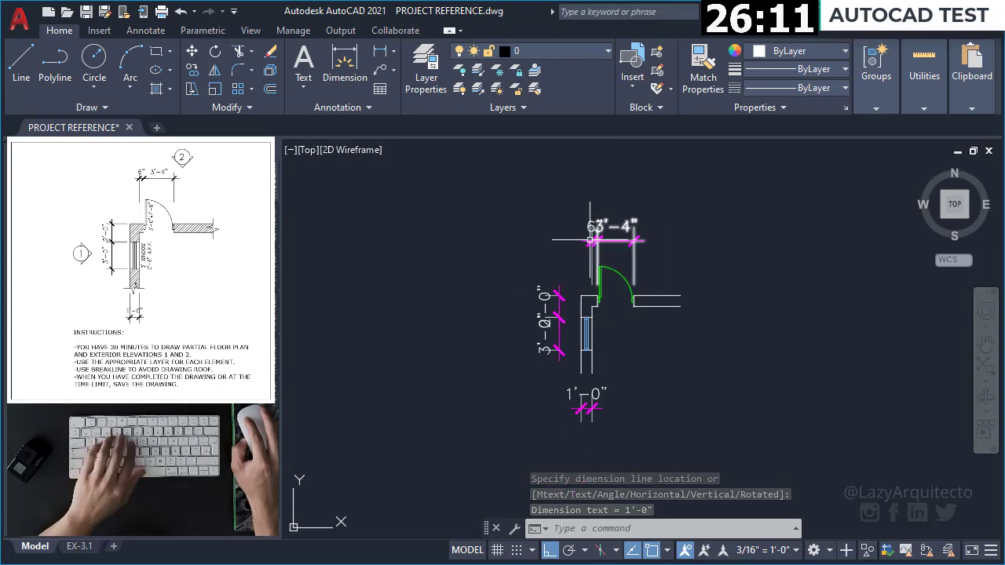
middle_drag(520, 218, 582, 298)
scroll(597, 314, down, 3)
Use MA to copy a reference-plan dimension's properties onto the left 2'-0" and 3'-0" dimensions
scroll(544, 410, up, 3)
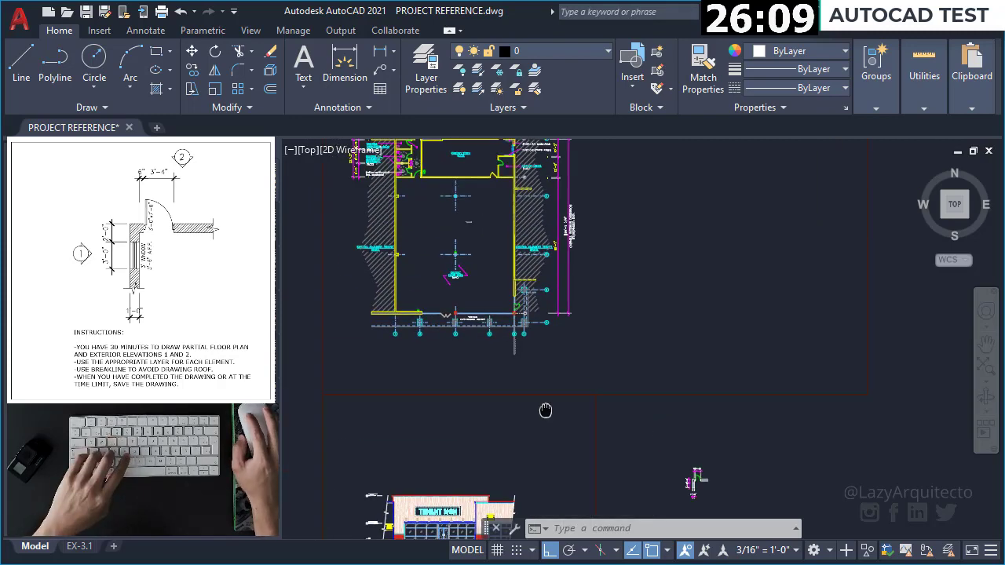
scroll(533, 326, down, 3)
scroll(483, 173, up, 3)
scroll(483, 173, up, 1)
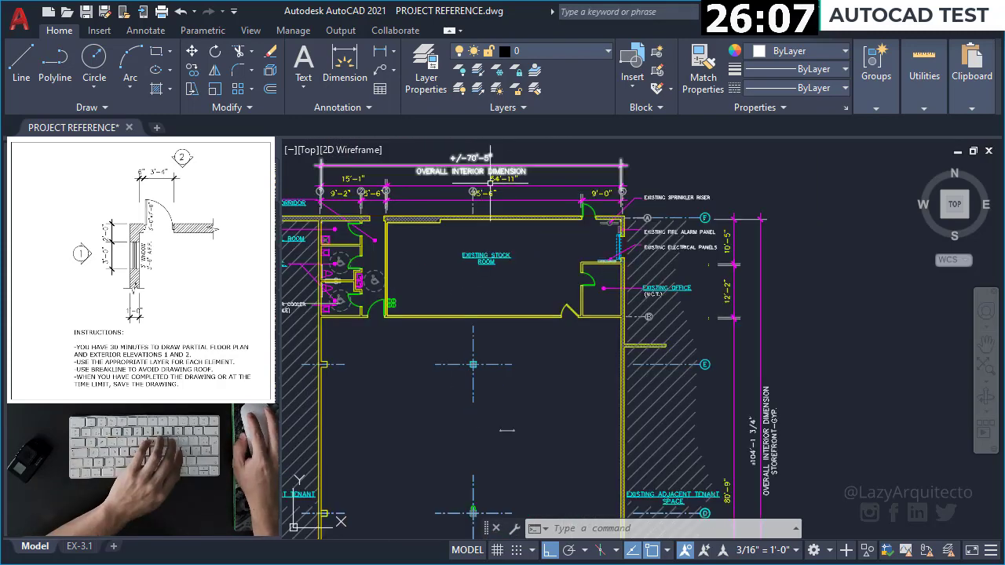
text(MA)
key(Return)
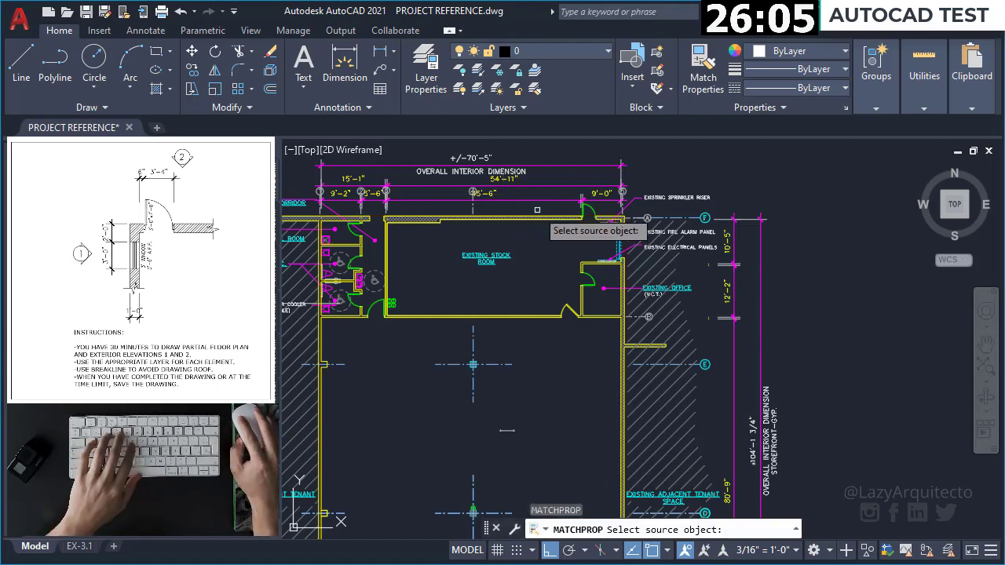
click(527, 191)
scroll(600, 324, down, 5)
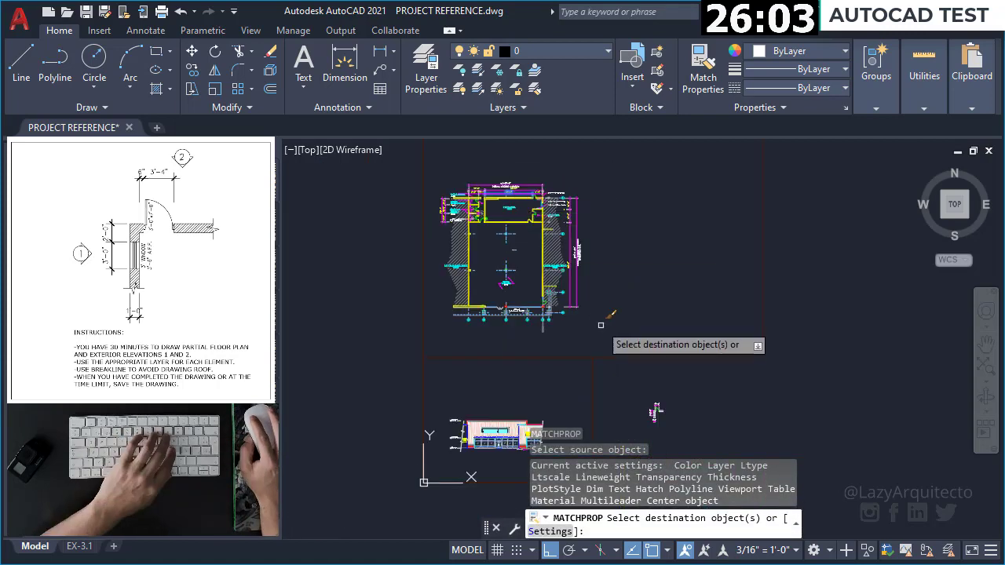
scroll(671, 404, up, 3)
scroll(672, 404, up, 5)
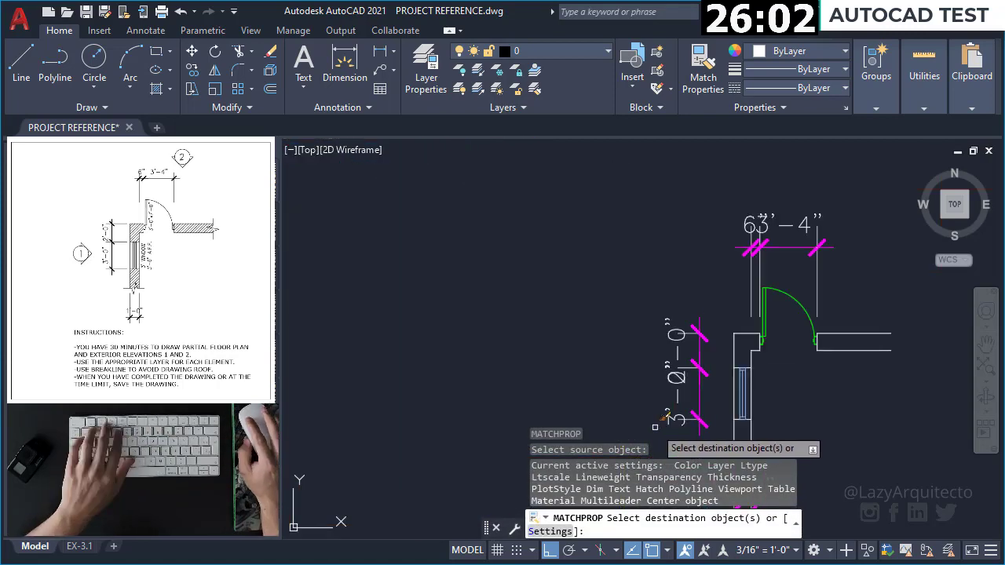
click(649, 331)
click(636, 294)
mouse_move(659, 310)
middle_down()
mouse_move(488, 256)
mouse_move(517, 261)
middle_up()
key(Return)
Open a vertical dimension's text to check it, then cancel without changes
scroll(488, 256, down, 2)
scroll(514, 305, up, 2)
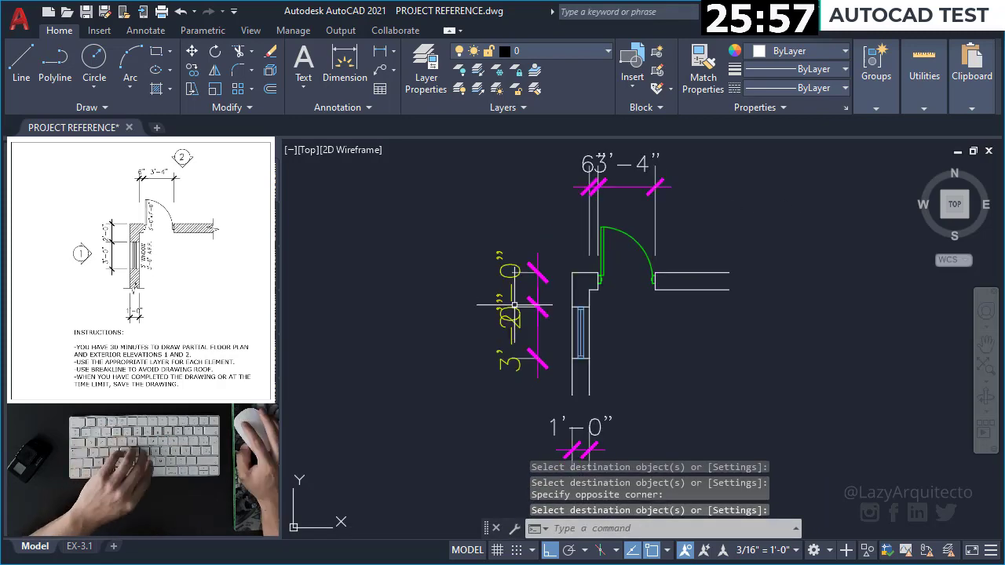
double_click(510, 267)
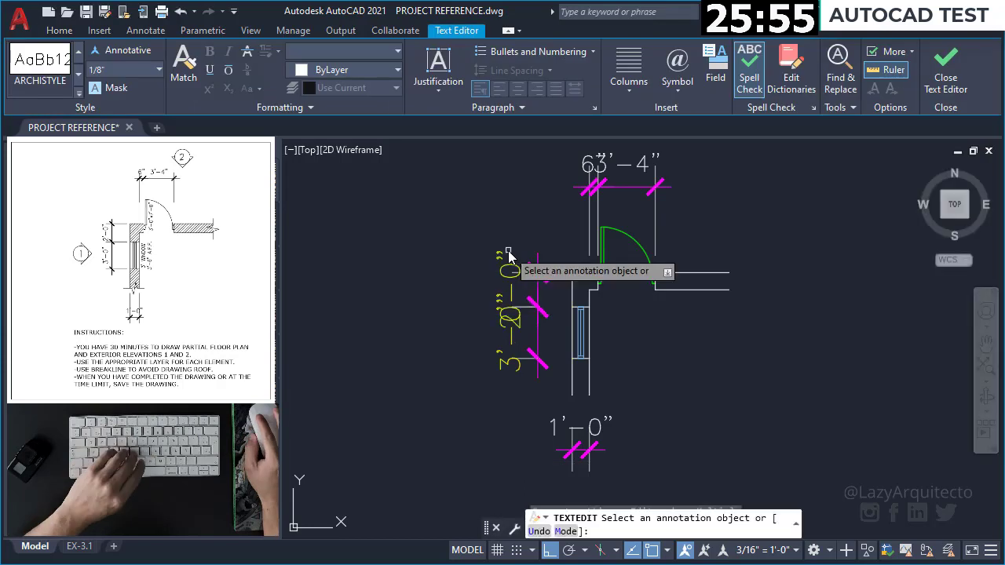
key(Escape)
key(Escape)
key(Escape)
middle_drag(528, 237, 523, 279)
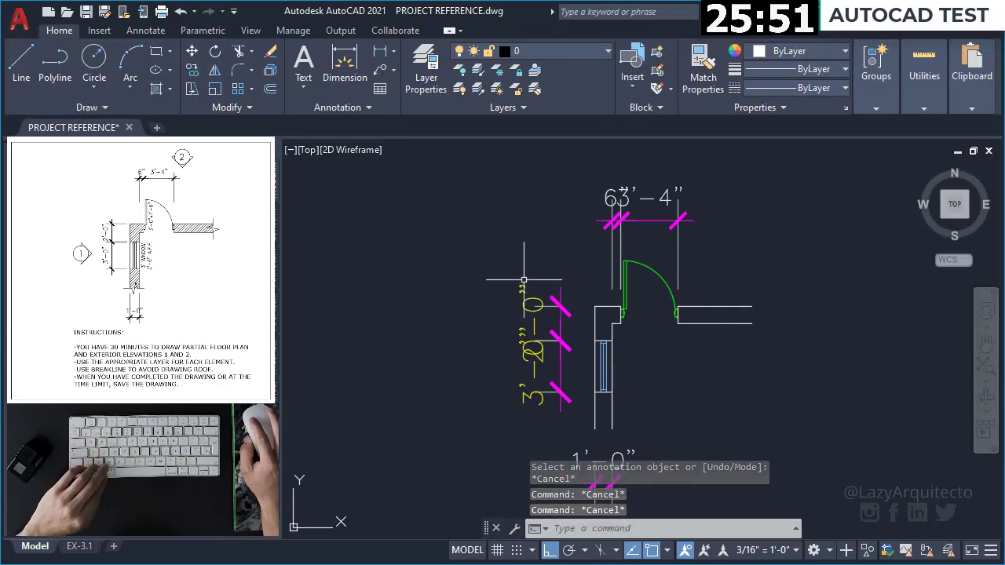
text(d)
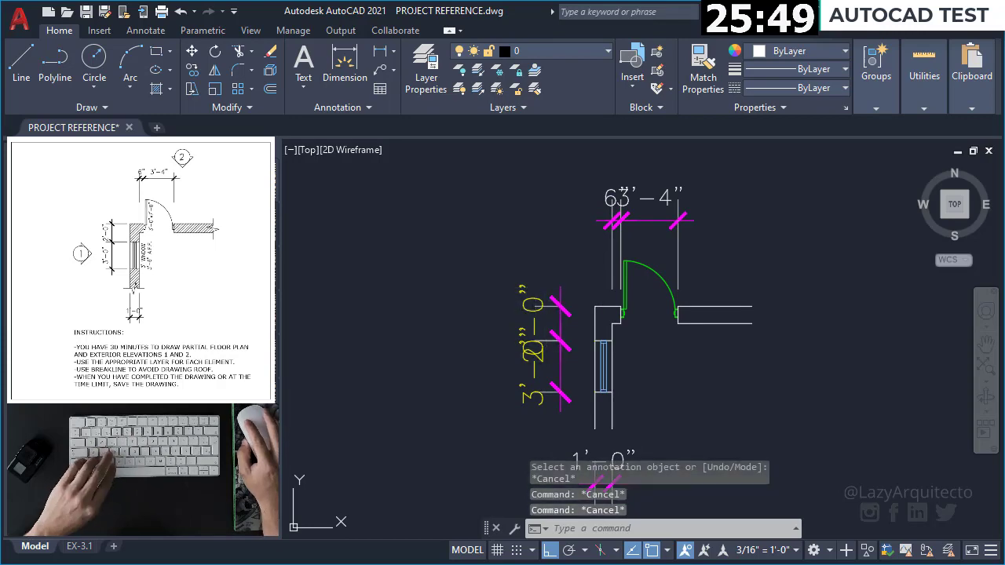
key(Return)
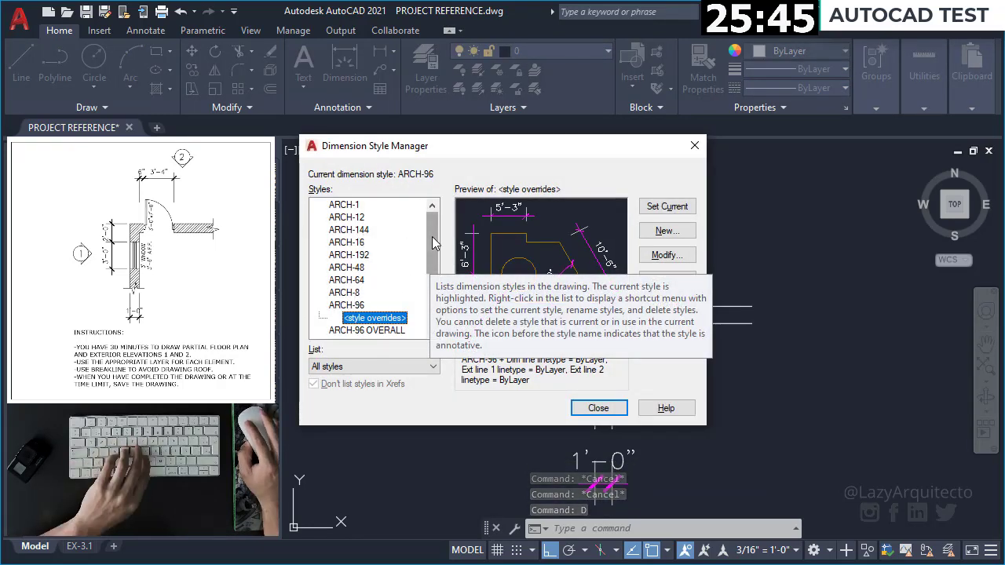
scroll(432, 237, down, 3)
scroll(433, 230, up, 3)
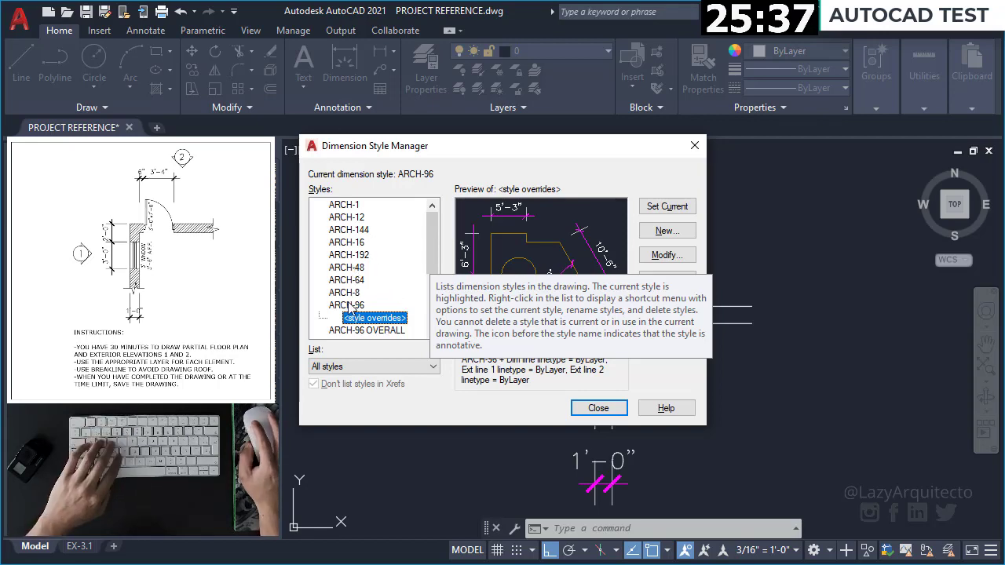
Select the five dimensions: the left ones, the top one and the 1'-0" dimension
key(Escape)
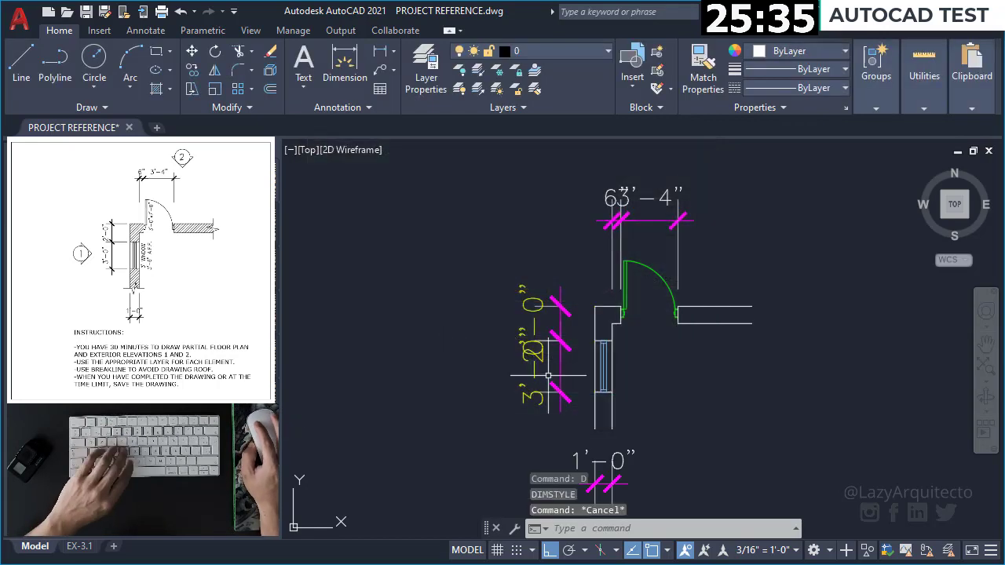
click(577, 414)
click(546, 349)
click(679, 253)
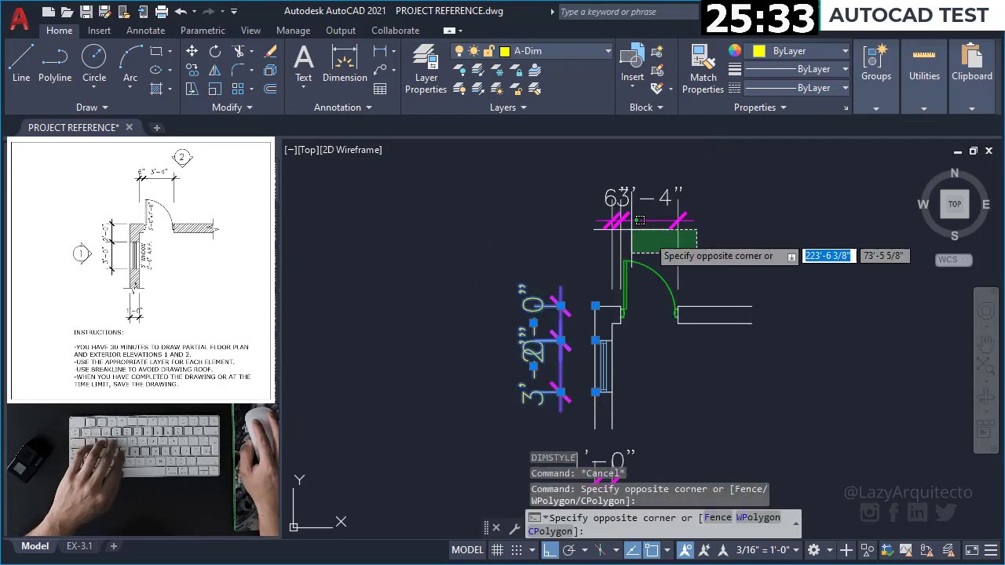
click(597, 196)
scroll(564, 369, down, 2)
click(585, 396)
click(564, 376)
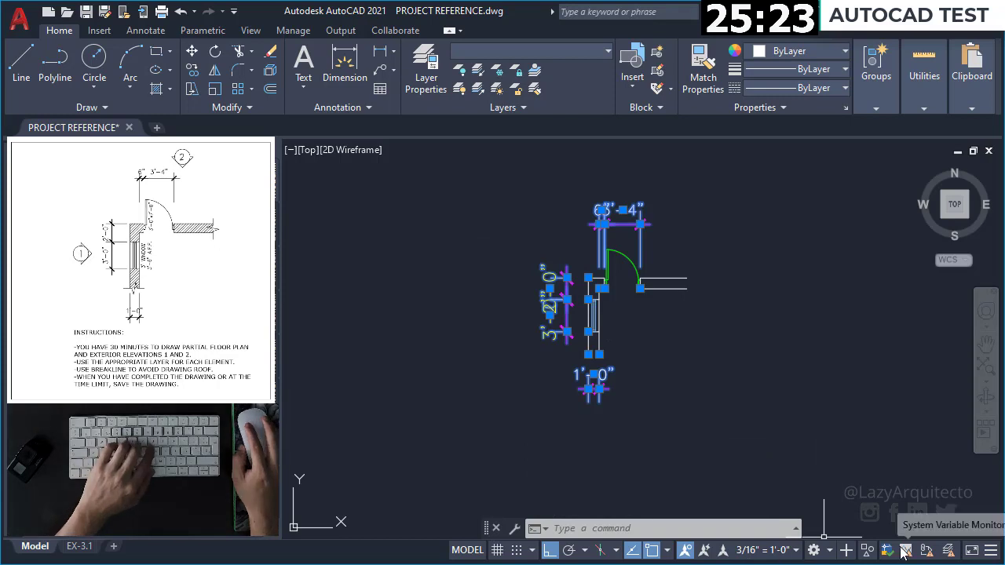
Add the Quick Properties toggle to the status bar and turn it on
click(991, 551)
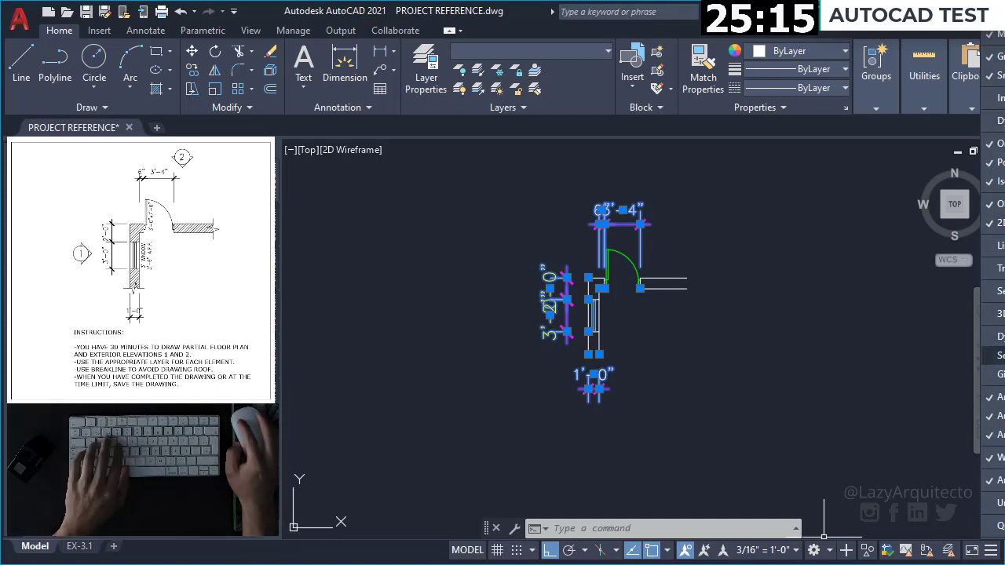
click(994, 525)
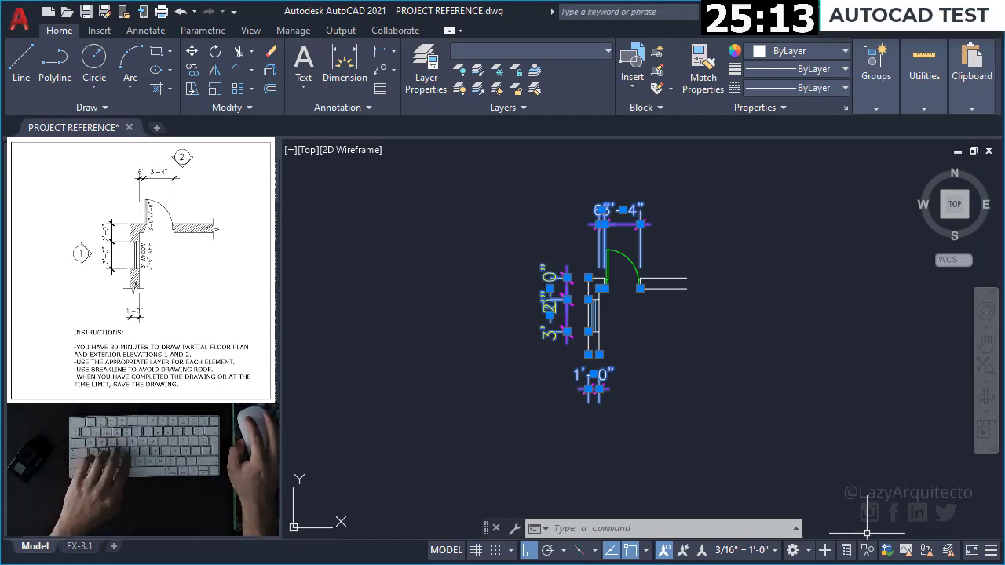
click(847, 552)
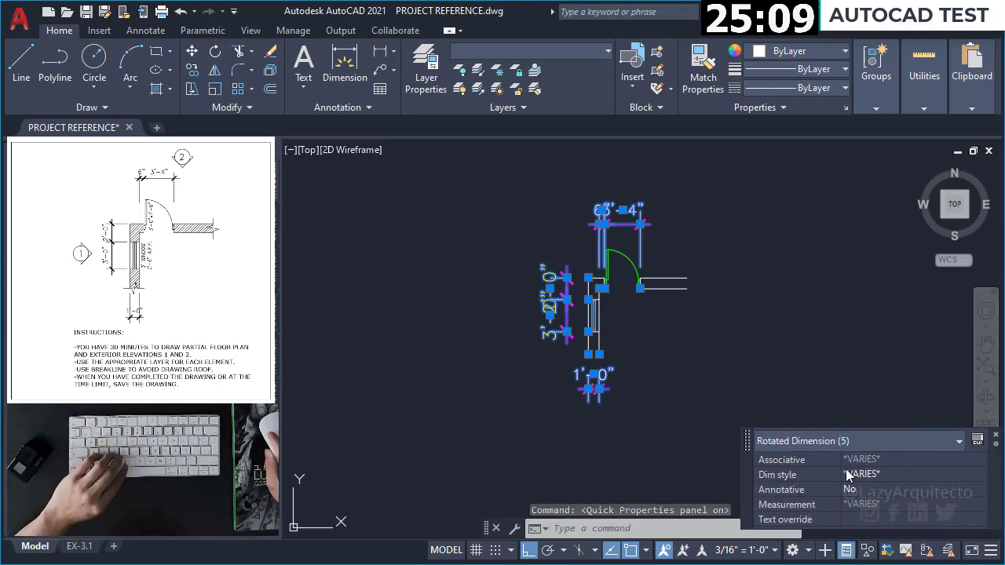
Set the selected dimensions' Dim style to RBW-64 in Quick Properties, then deselect
click(878, 471)
click(879, 471)
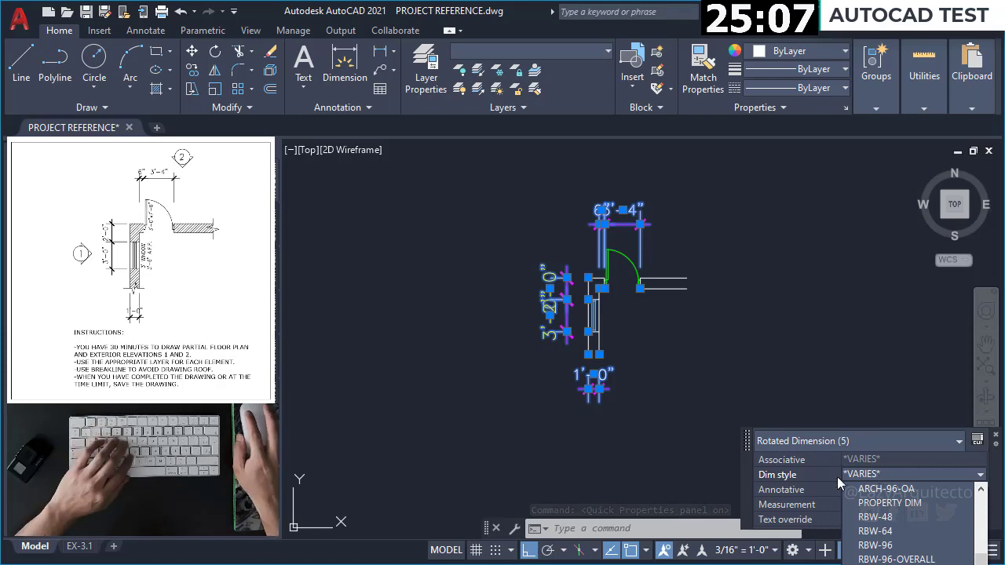
click(742, 426)
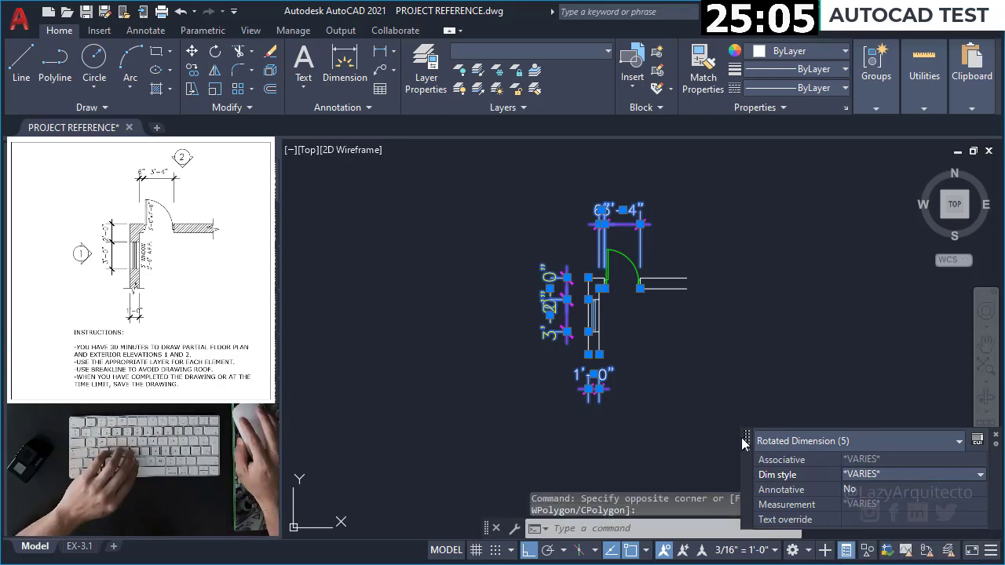
click(718, 359)
click(744, 418)
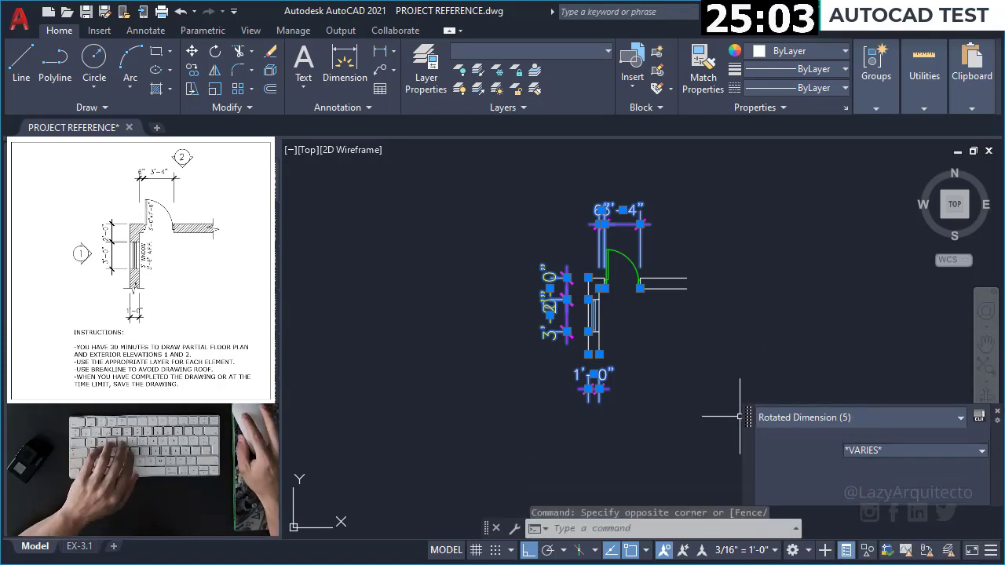
key(Escape)
drag(744, 418, 741, 377)
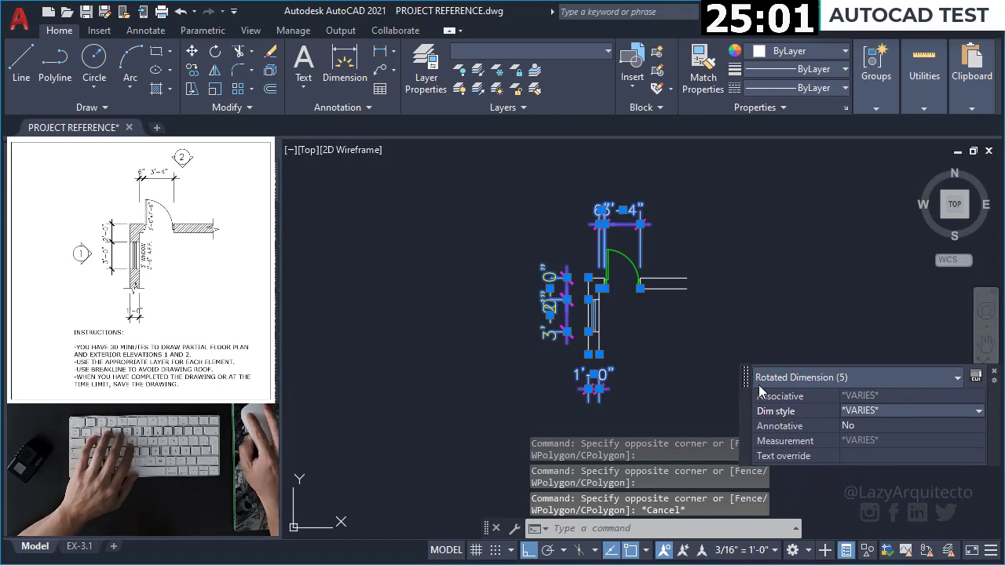
click(877, 409)
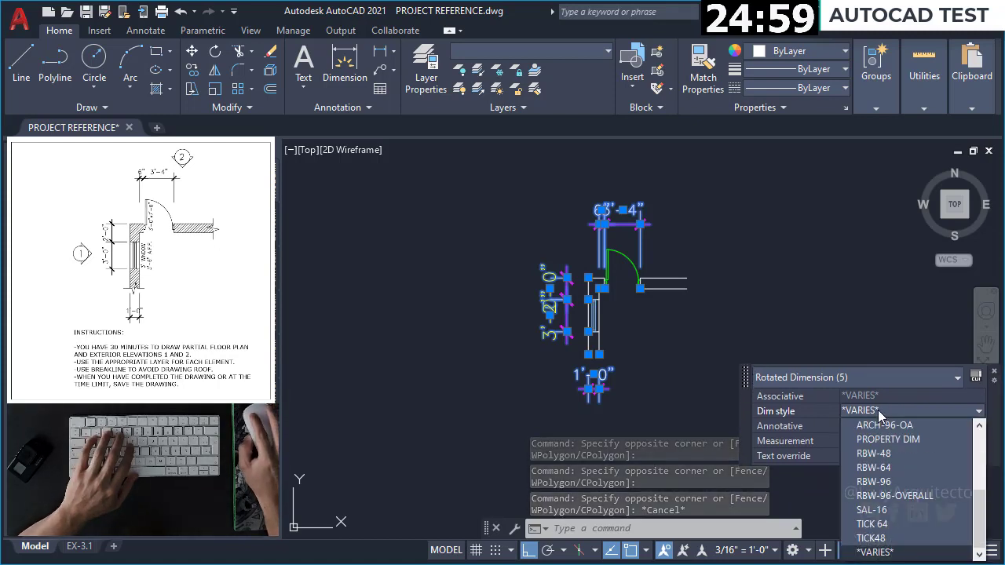
click(887, 466)
key(Escape)
scroll(593, 285, up, 1)
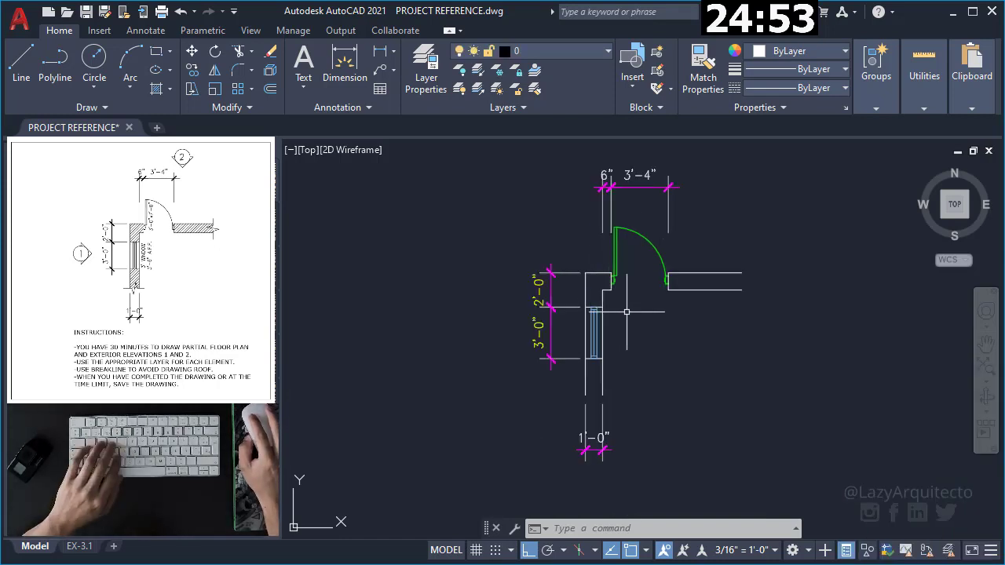
scroll(593, 299, up, 1)
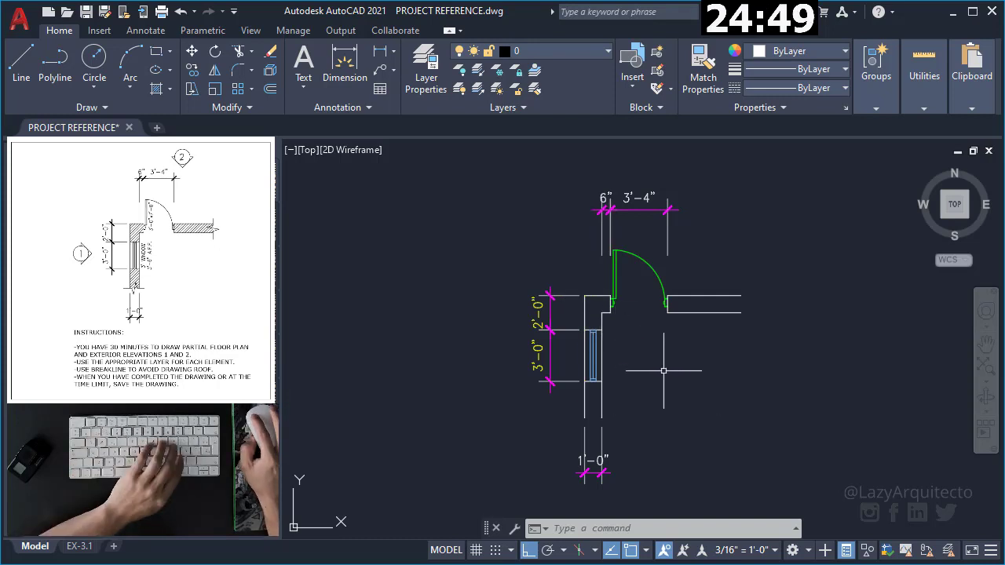
scroll(659, 361, down, 1)
scroll(689, 370, up, 1)
scroll(675, 366, down, 1)
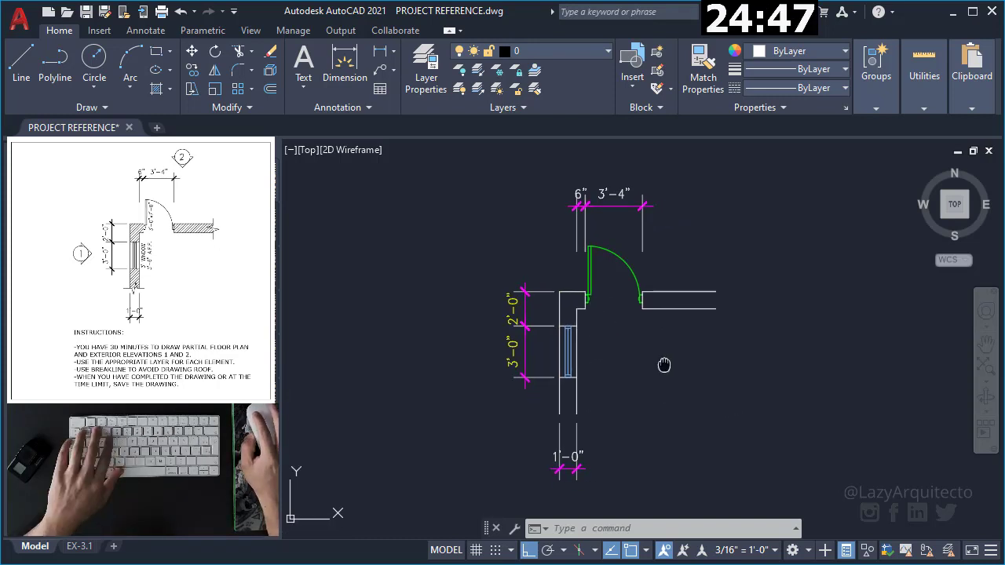
scroll(663, 359, up, 1)
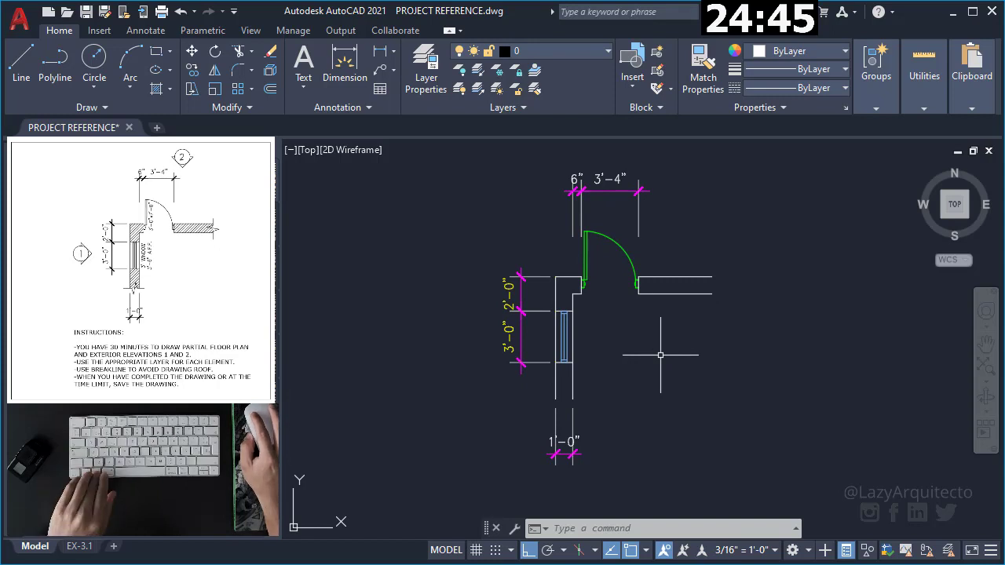
middle_drag(660, 354, 689, 365)
text(H)
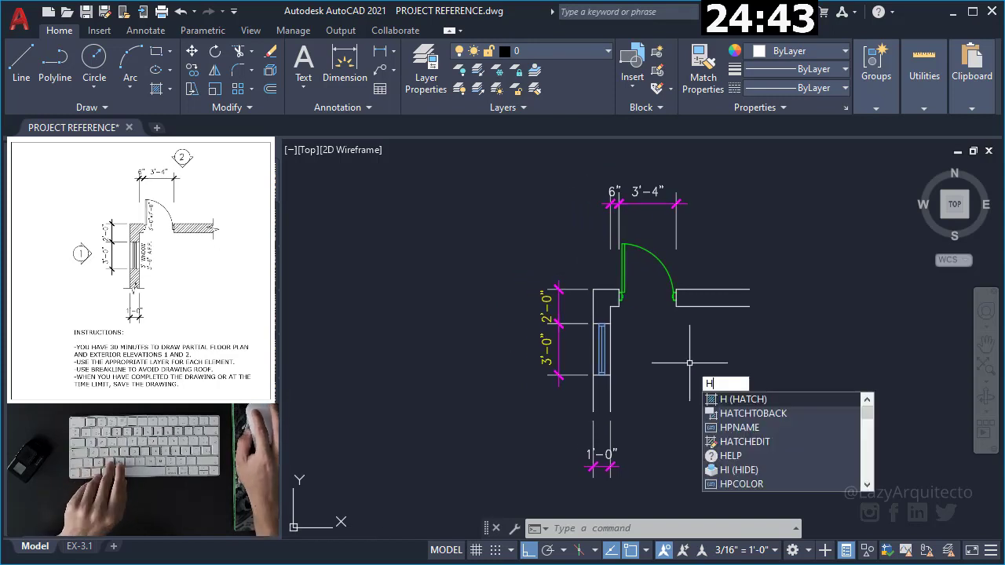
Fill the upper wall corner with solid red hatch (220,41,24)
key(Return)
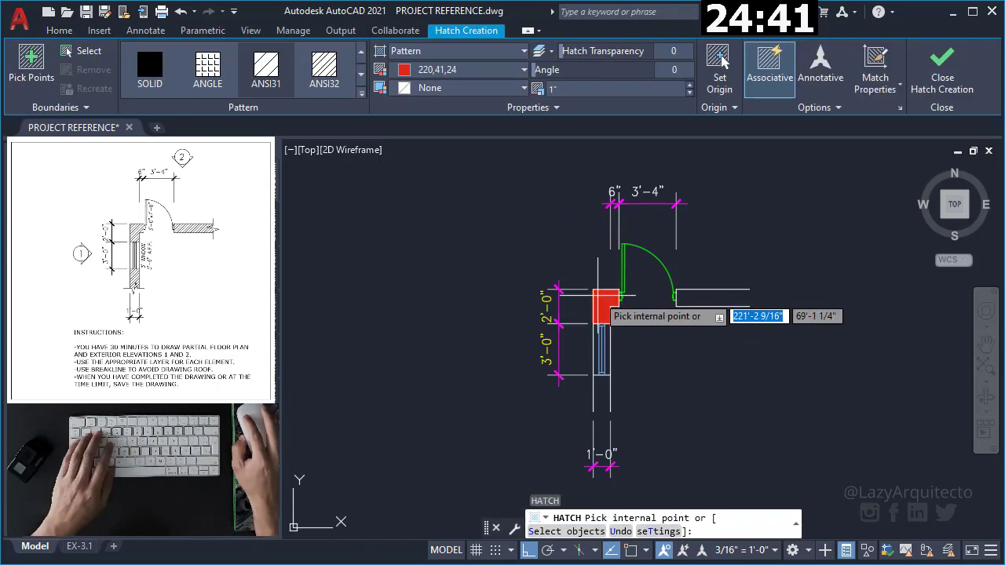
click(605, 307)
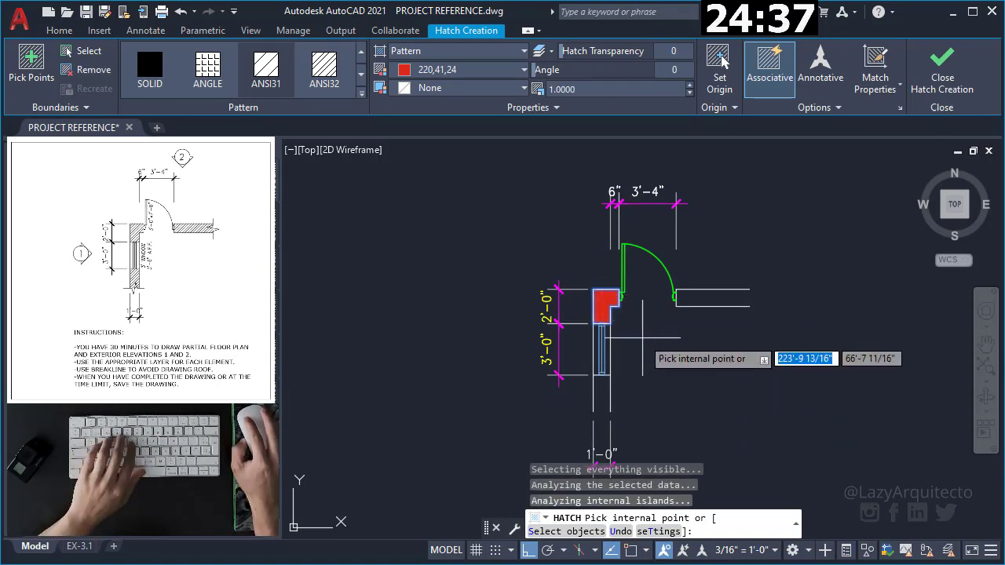
key(Escape)
Draw a line closing the open end of the right wall
text(l)
key(Return)
scroll(619, 408, up, 2)
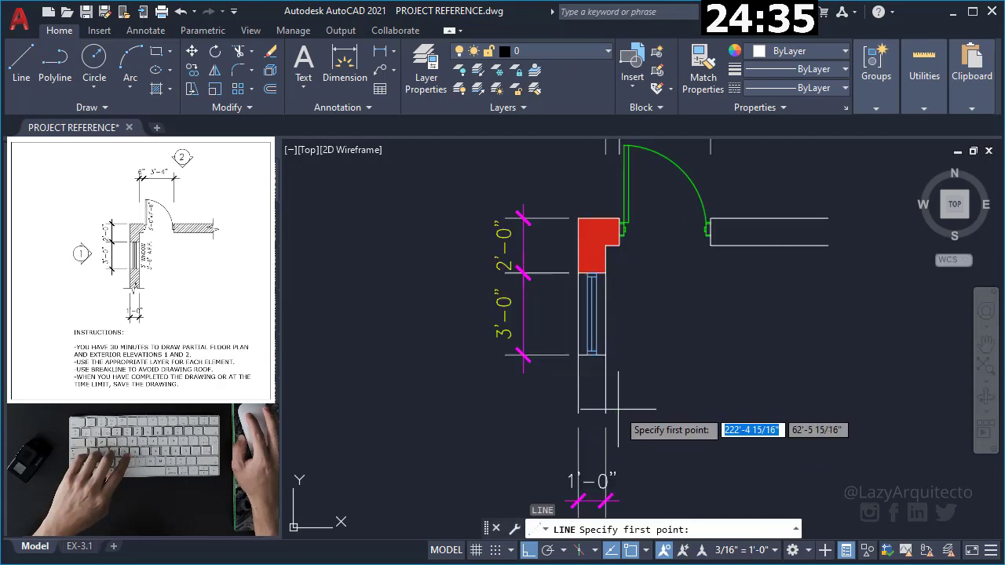
click(603, 411)
click(603, 412)
key(Escape)
text(l)
key(Return)
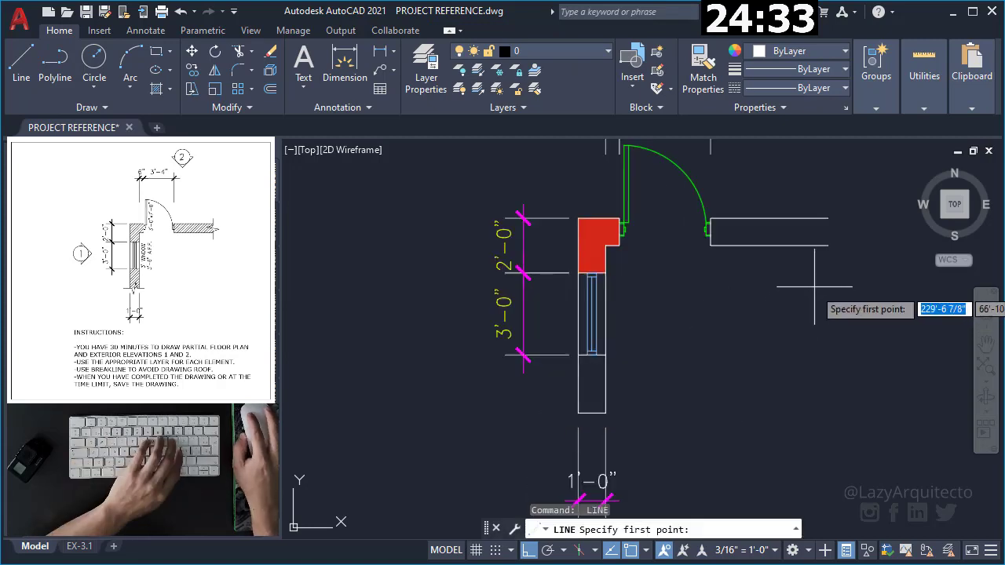
click(827, 245)
click(827, 218)
key(Escape)
text(H)
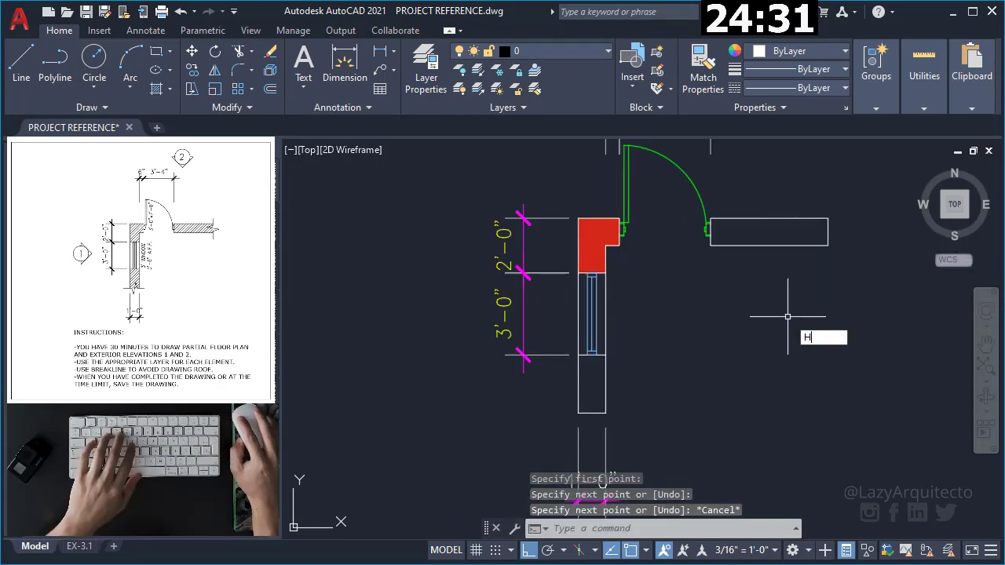
Hatch the lower wall below the window and the right wall beside the door
key(Return)
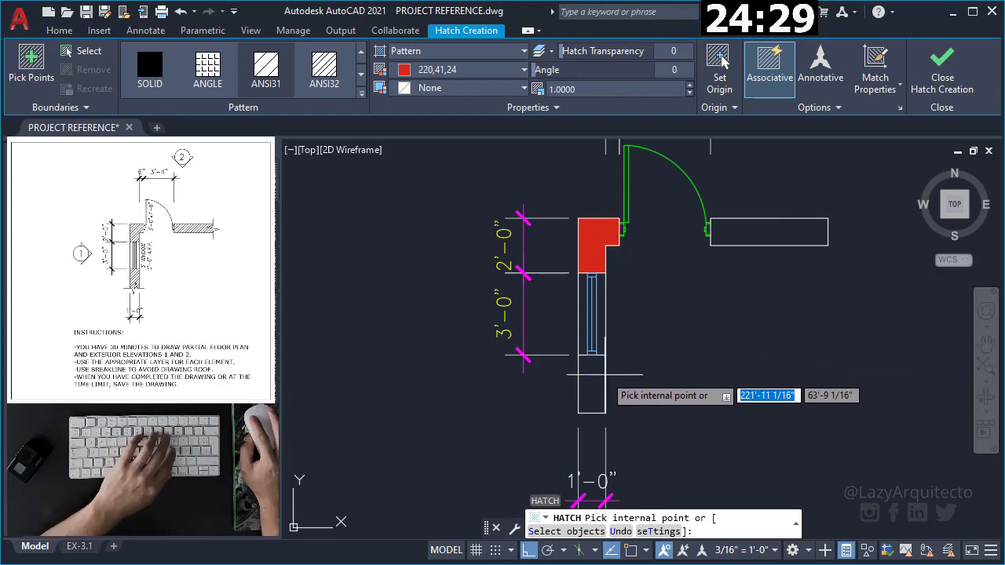
click(593, 381)
click(749, 238)
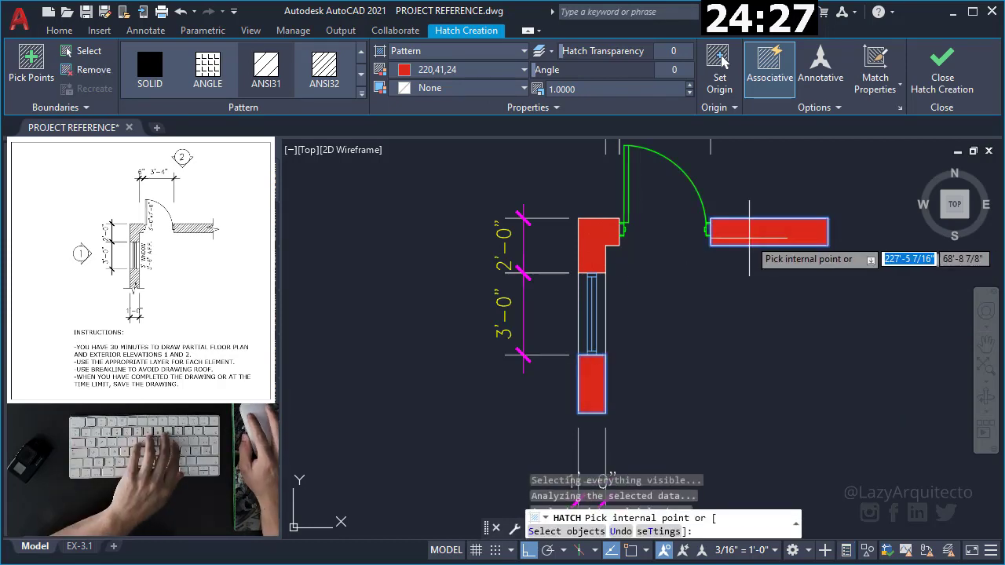
key(Return)
scroll(682, 310, down, 4)
mouse_move(563, 247)
middle_down()
mouse_move(663, 322)
mouse_move(633, 361)
middle_up()
scroll(587, 280, down, 5)
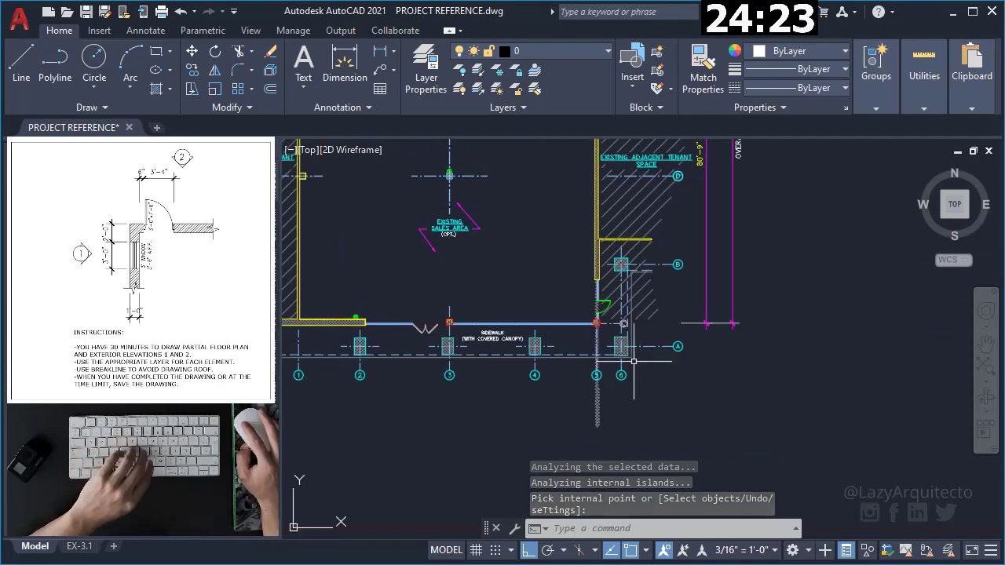
middle_drag(601, 310, 661, 403)
middle_drag(596, 263, 616, 431)
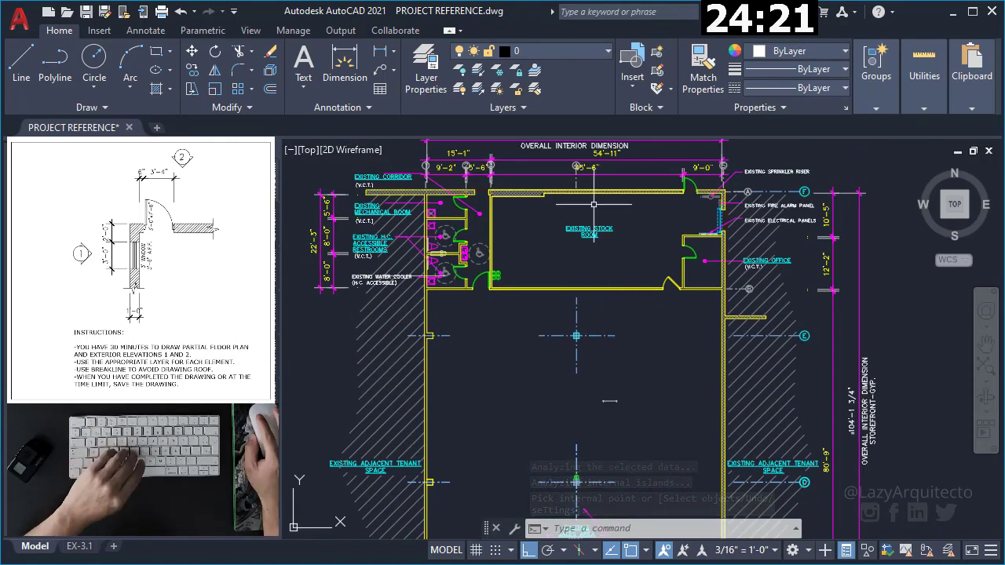
scroll(694, 202, up, 3)
scroll(585, 224, up, 2)
mouse_move(471, 224)
middle_down()
mouse_move(892, 228)
mouse_move(668, 227)
middle_up()
scroll(604, 259, down, 2)
middle_drag(603, 259, 529, 241)
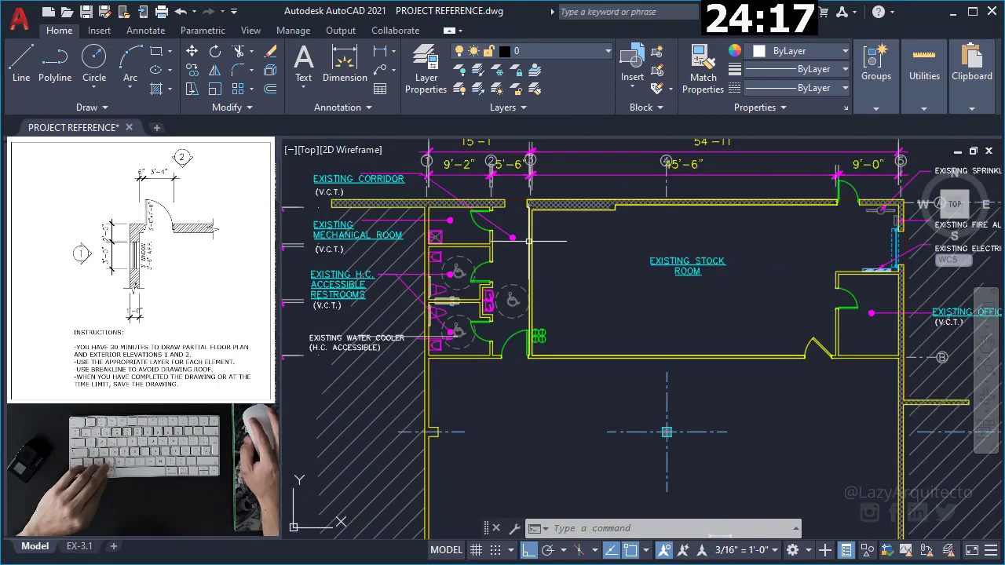
scroll(529, 241, down, 2)
middle_drag(645, 358, 633, 235)
scroll(633, 244, down, 2)
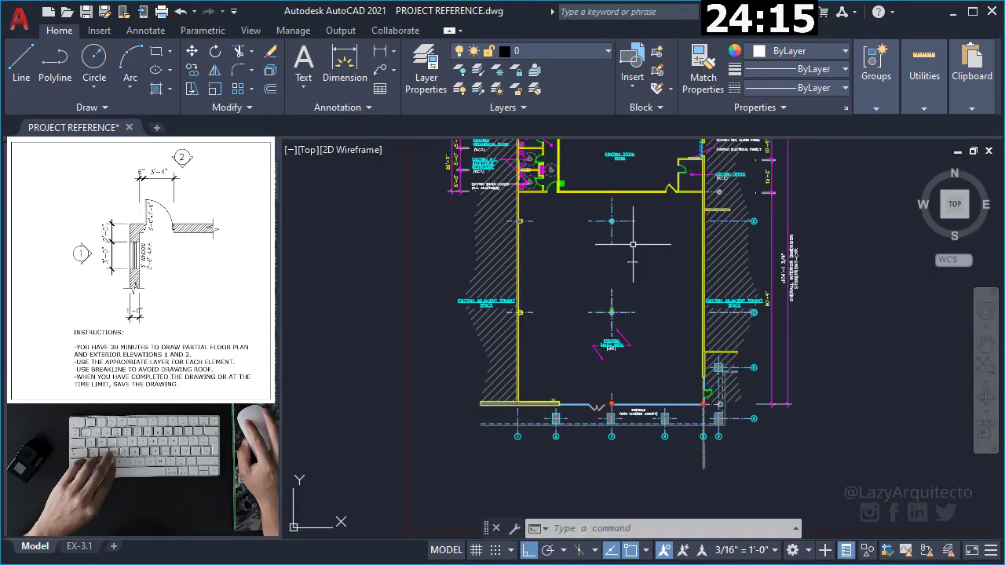
middle_drag(654, 355, 652, 206)
middle_drag(633, 347, 632, 196)
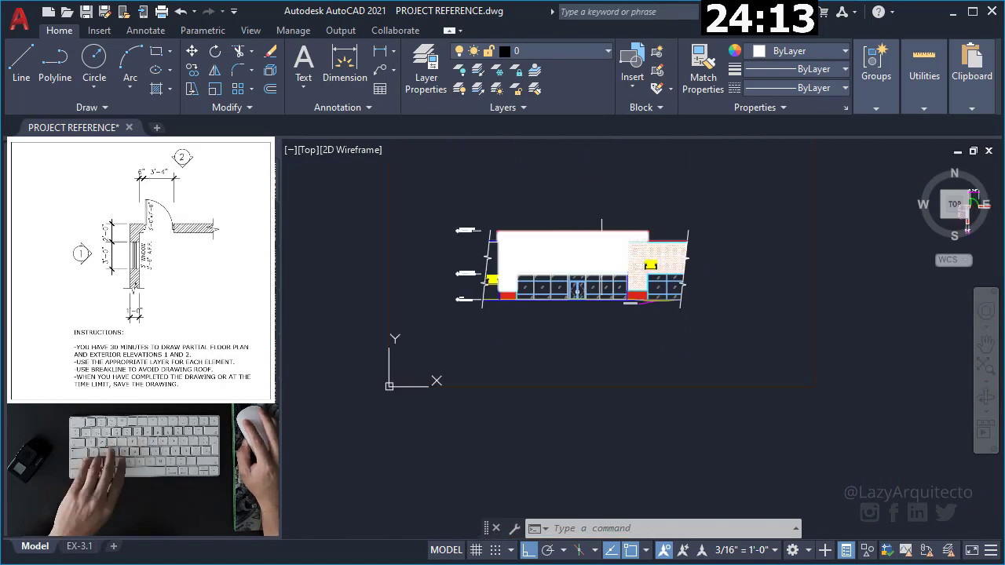
scroll(527, 291, down, 2)
middle_drag(602, 275, 366, 330)
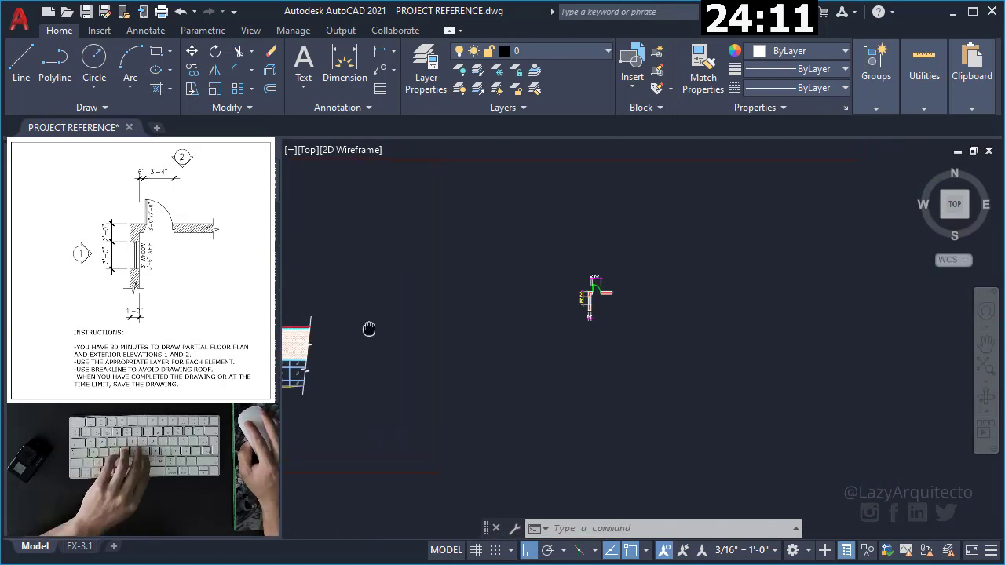
scroll(557, 296, up, 2)
scroll(633, 275, up, 3)
scroll(651, 246, up, 2)
Change the upper and lower wall hatches to pattern scale 20, giving red ANSI31 diagonals
scroll(673, 243, up, 2)
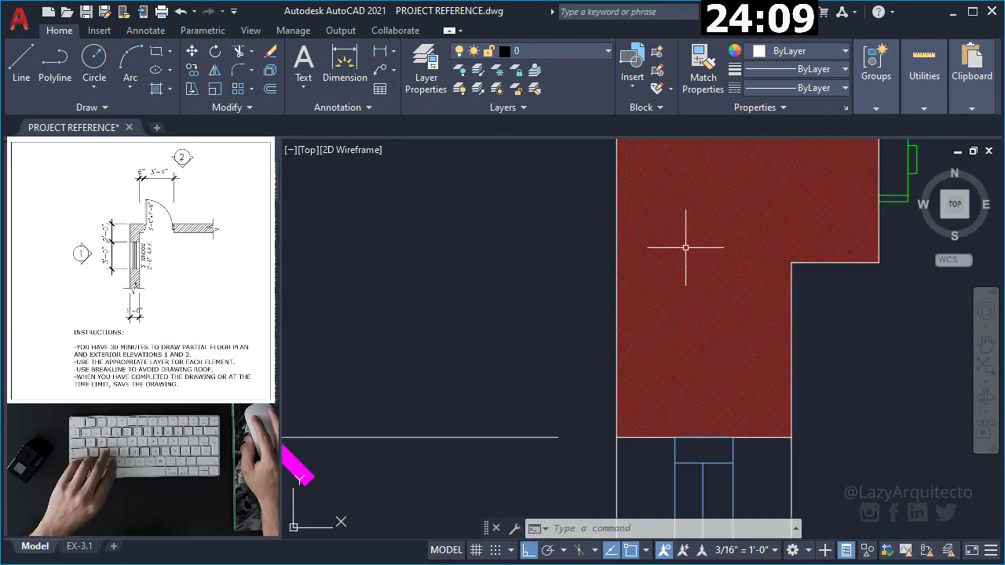
click(665, 266)
scroll(558, 302, down, 5)
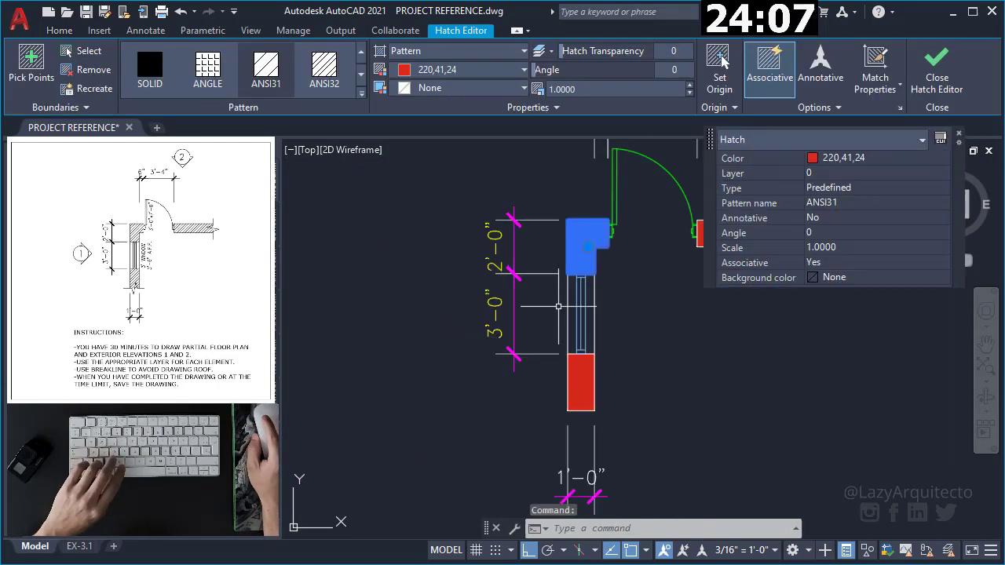
click(576, 378)
middle_drag(664, 336, 561, 375)
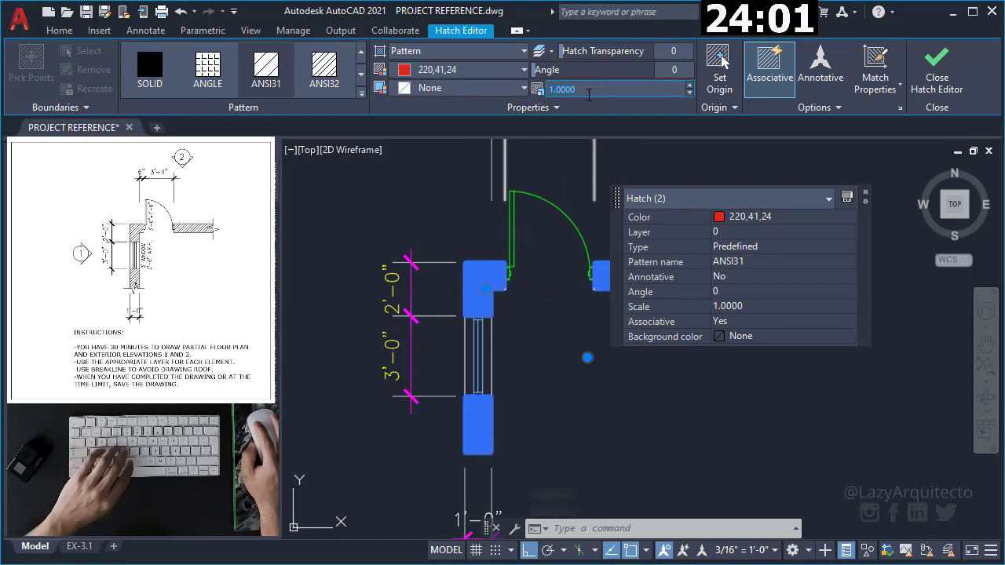
text(20)
key(Return)
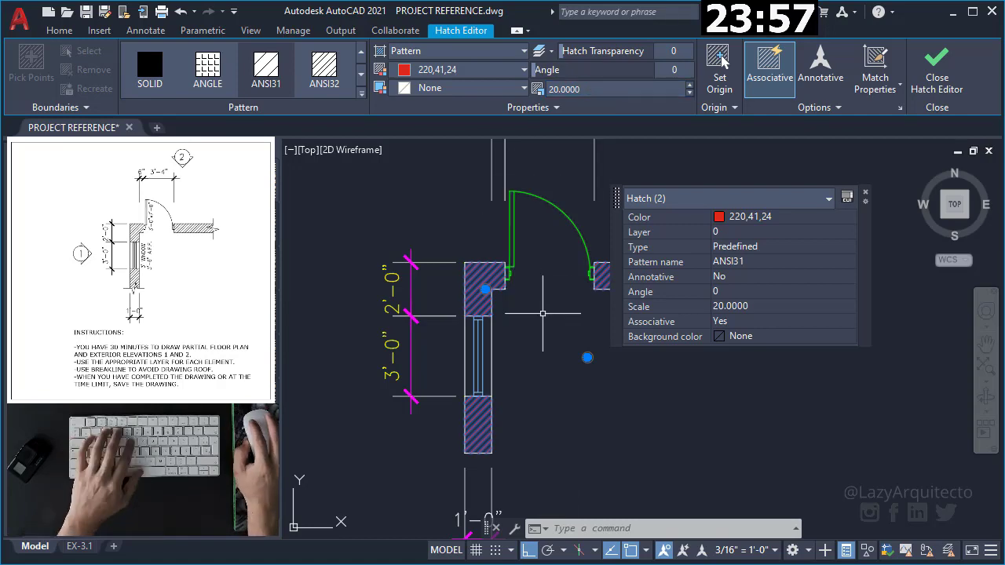
key(Escape)
middle_drag(542, 344, 612, 375)
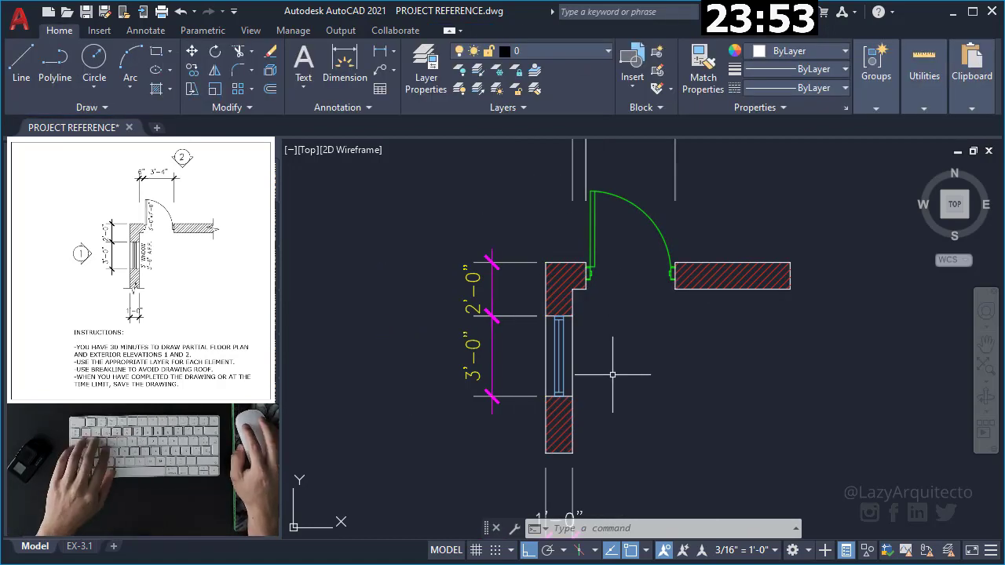
middle_drag(613, 375, 616, 395)
Pan and zoom past the TENANT SIGN elevation to the storefront plan's column grid bubbles
scroll(618, 367, down, 2)
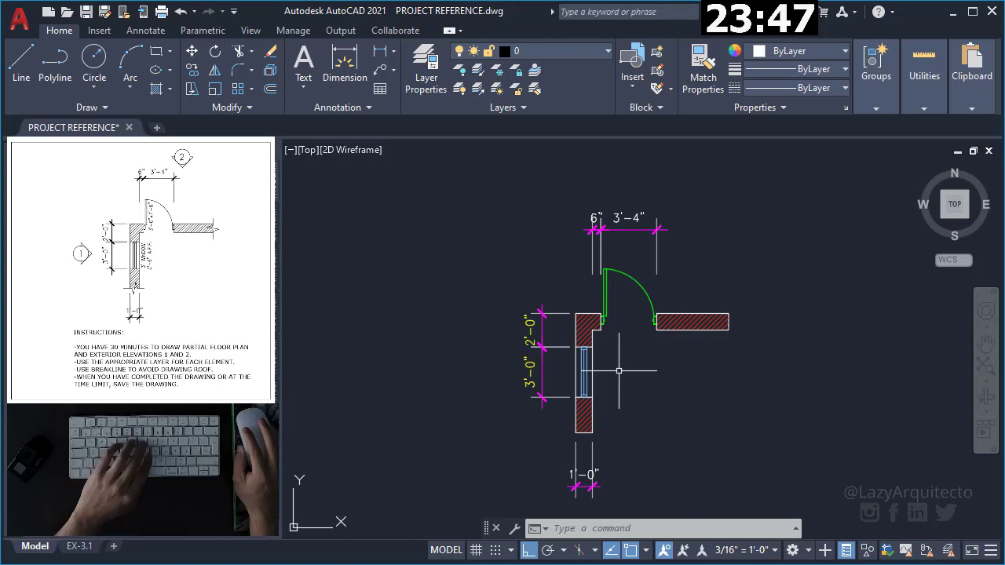
scroll(619, 370, down, 1)
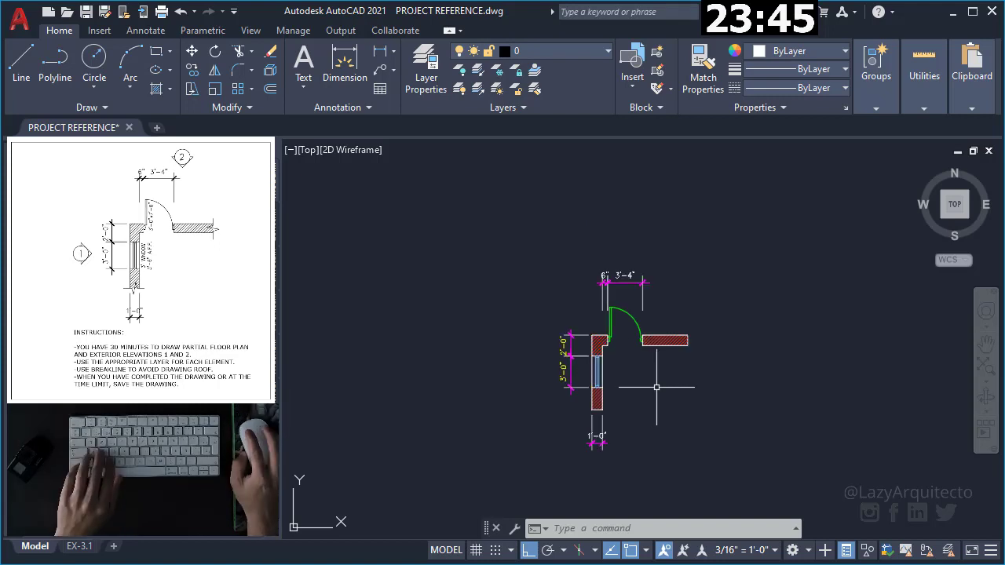
scroll(655, 385, down, 1)
scroll(579, 370, down, 1)
middle_drag(578, 375, 628, 389)
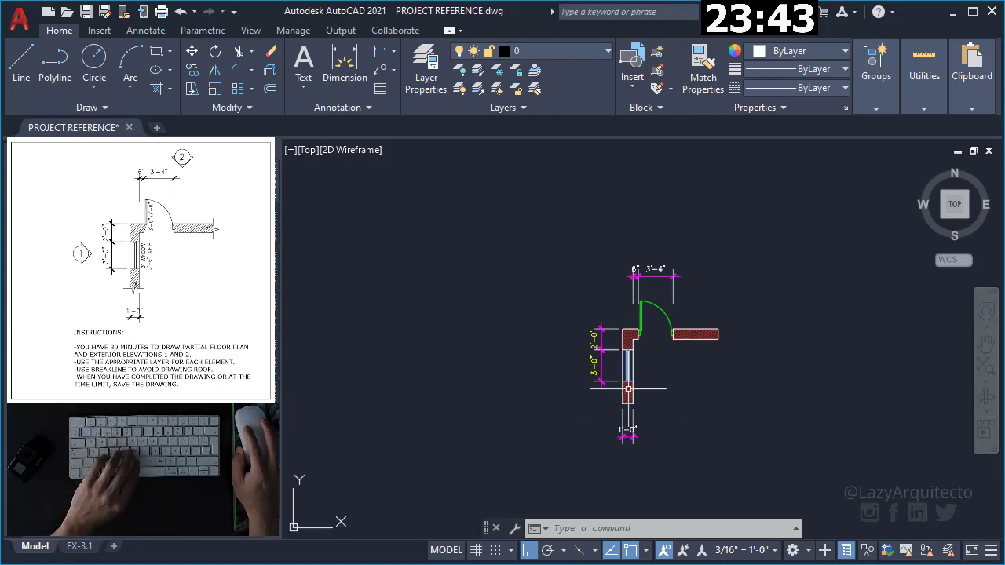
scroll(615, 389, down, 1)
middle_drag(539, 332, 751, 252)
scroll(840, 287, up, 1)
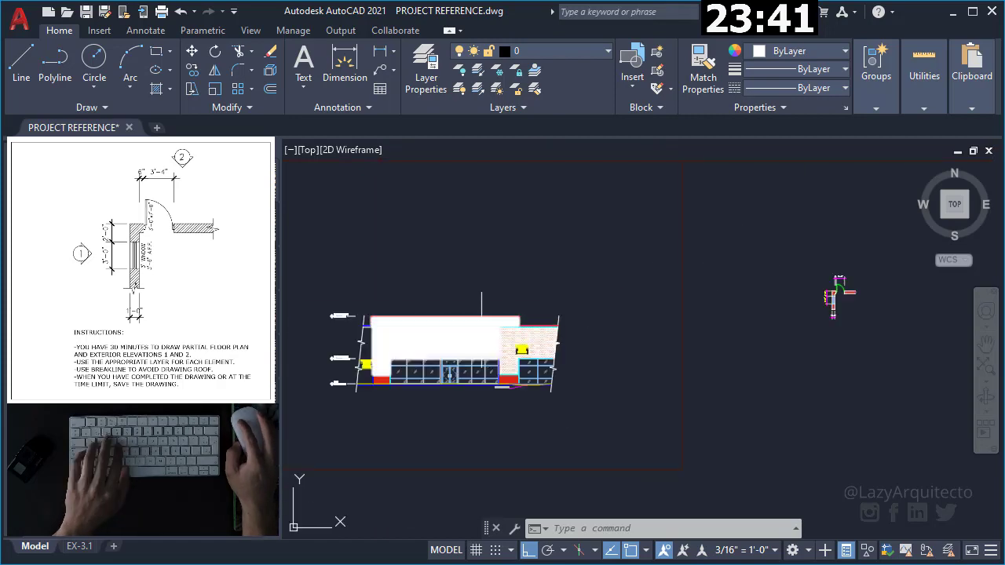
middle_drag(841, 287, 639, 317)
scroll(416, 356, up, 2)
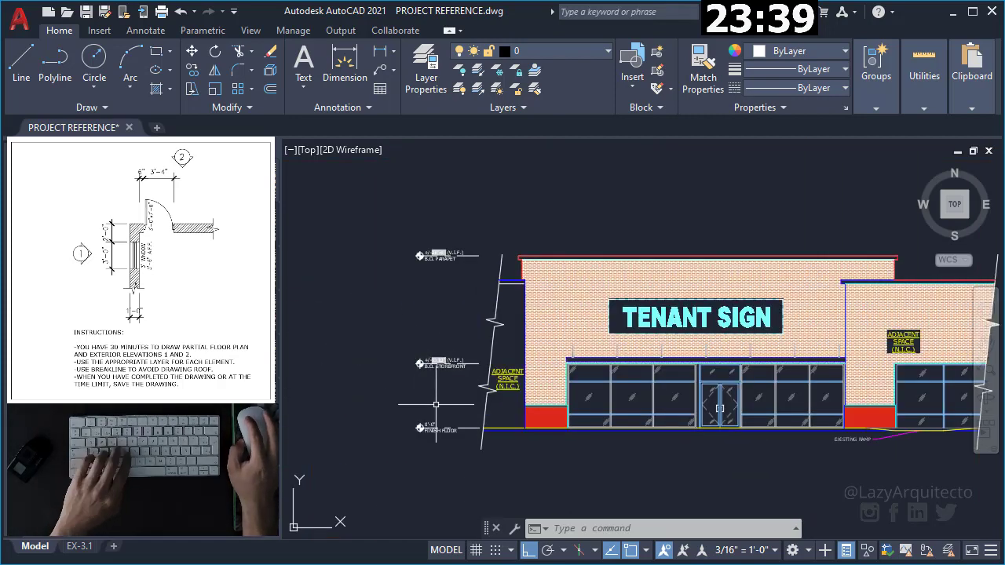
scroll(440, 432, down, 2)
middle_drag(539, 292, 538, 476)
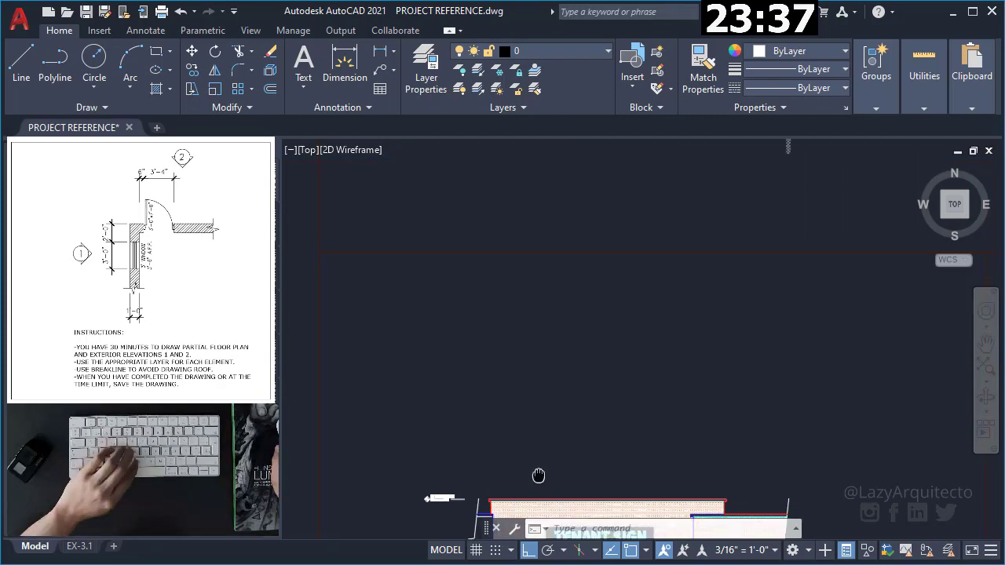
scroll(555, 498, up, 3)
scroll(555, 497, down, 1)
scroll(541, 299, down, 2)
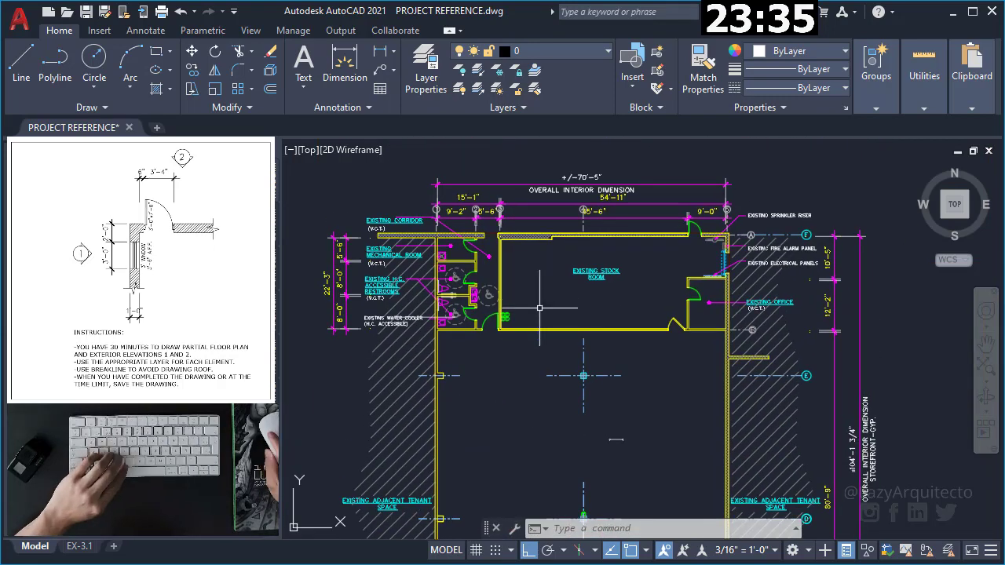
scroll(545, 222, up, 3)
middle_drag(546, 222, 546, 83)
scroll(541, 345, up, 3)
Copy grid bubble 2 from the reference plan and paste it left of the wall
scroll(549, 377, up, 1)
key(Escape)
key(Escape)
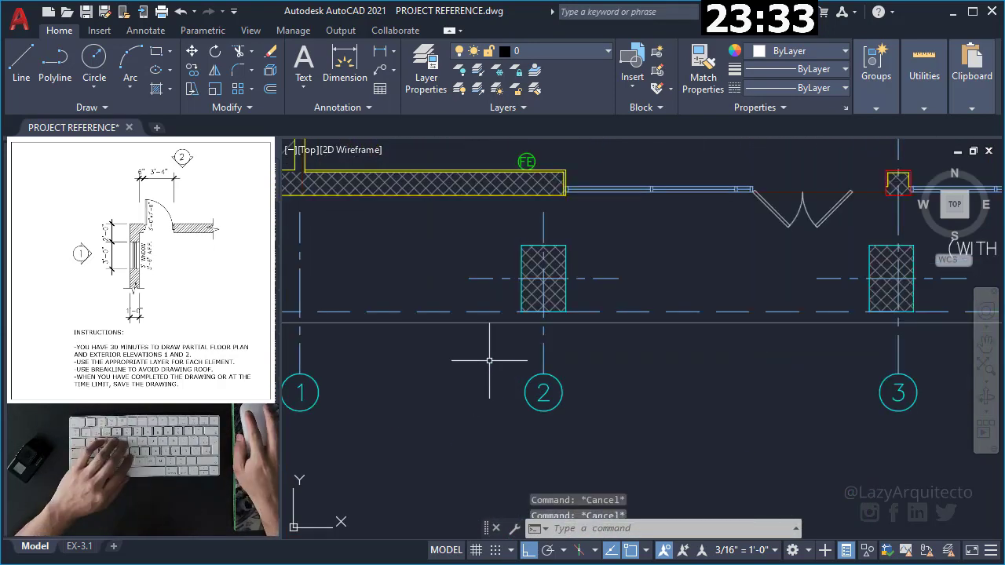
click(518, 369)
click(583, 446)
scroll(583, 446, down, 1)
key(ctrl+c)
key(ctrl+v)
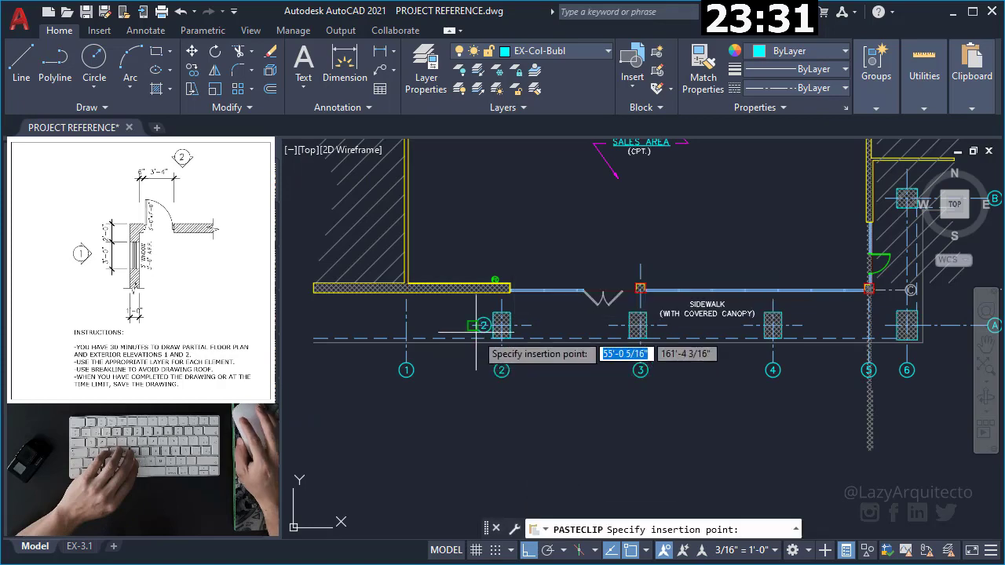
scroll(640, 428, down, 3)
middle_drag(640, 428, 621, 360)
scroll(620, 346, up, 3)
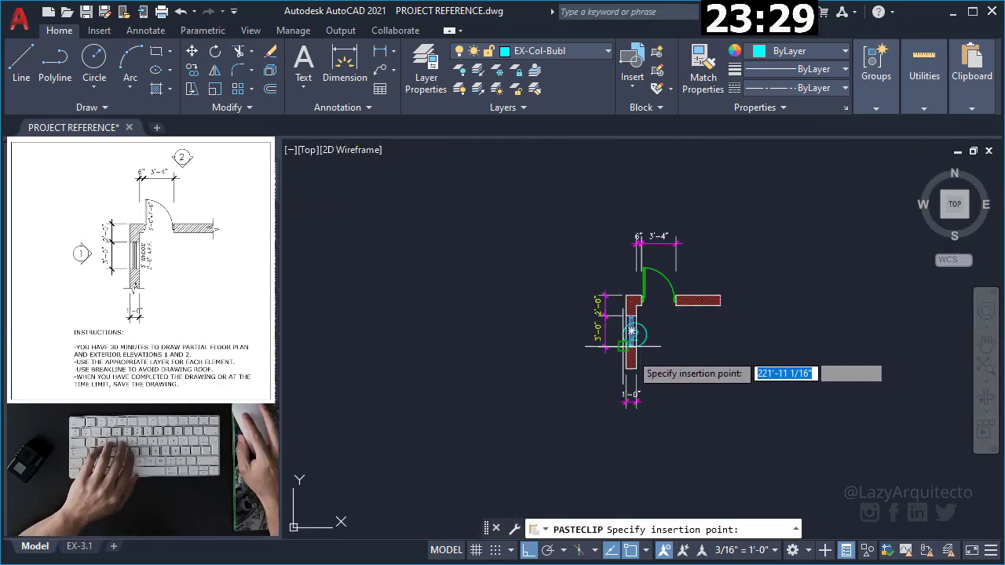
click(528, 336)
Change the pasted bubble's attribute value to 1 and reselect it
double_click(547, 318)
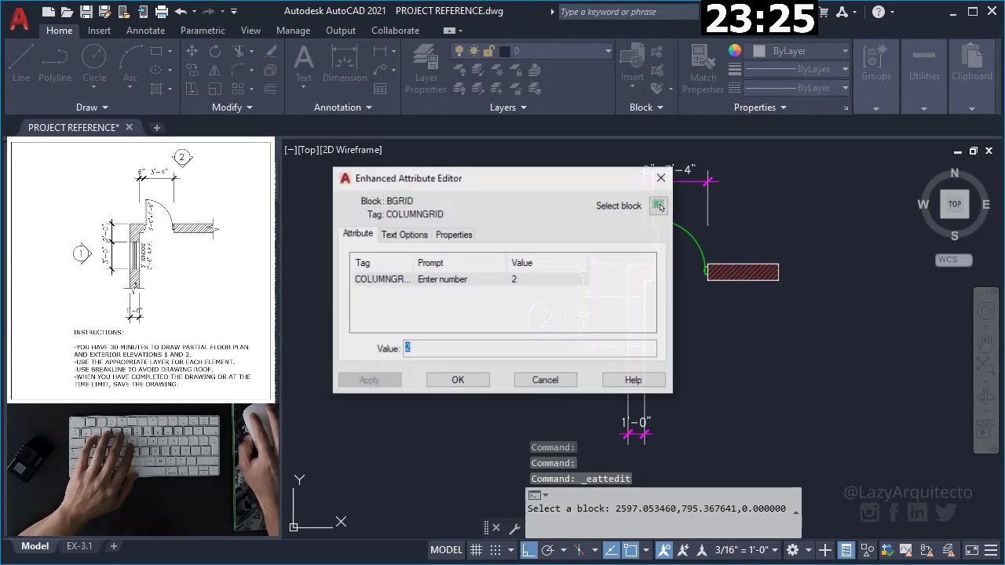
click(460, 380)
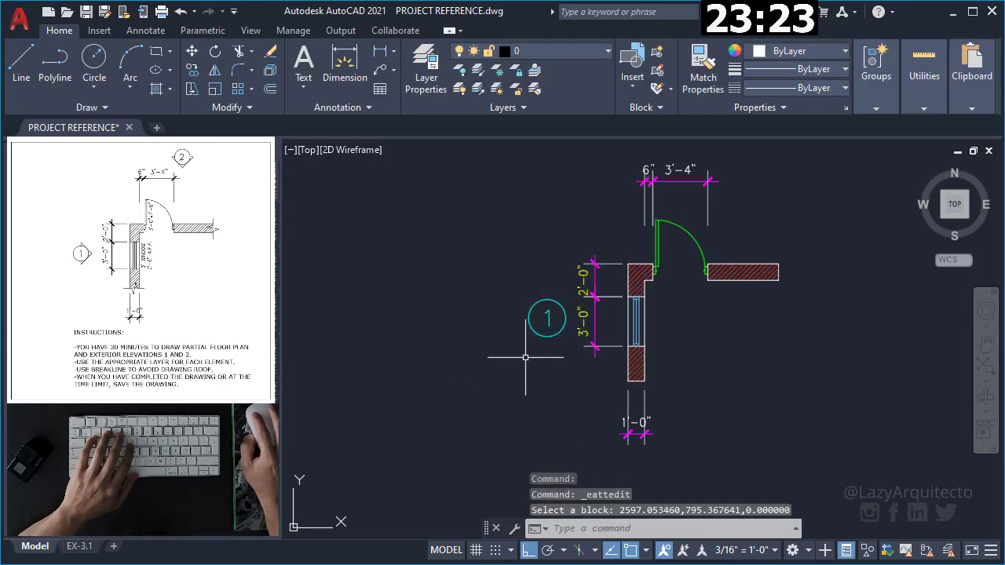
click(553, 344)
click(514, 271)
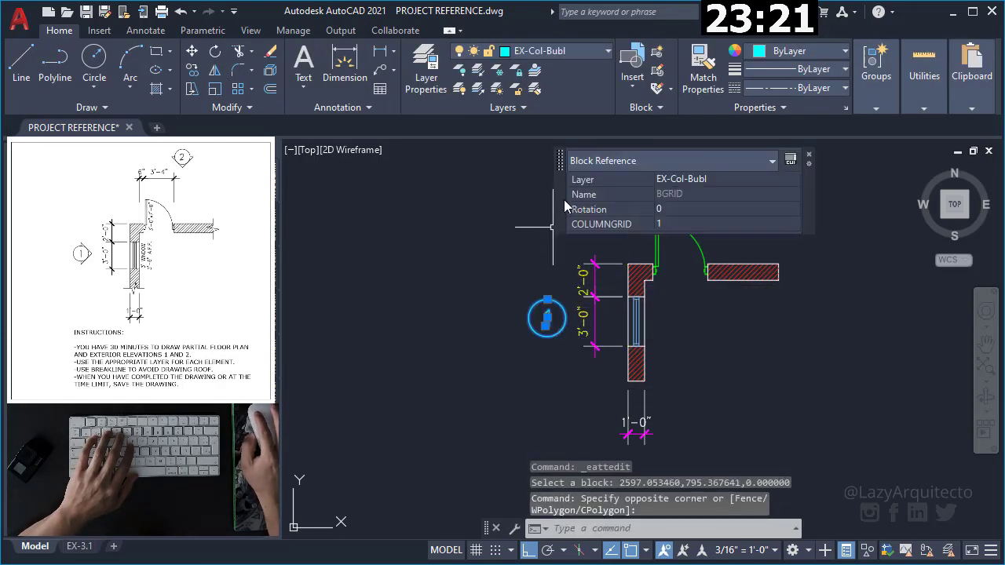
drag(559, 163, 749, 469)
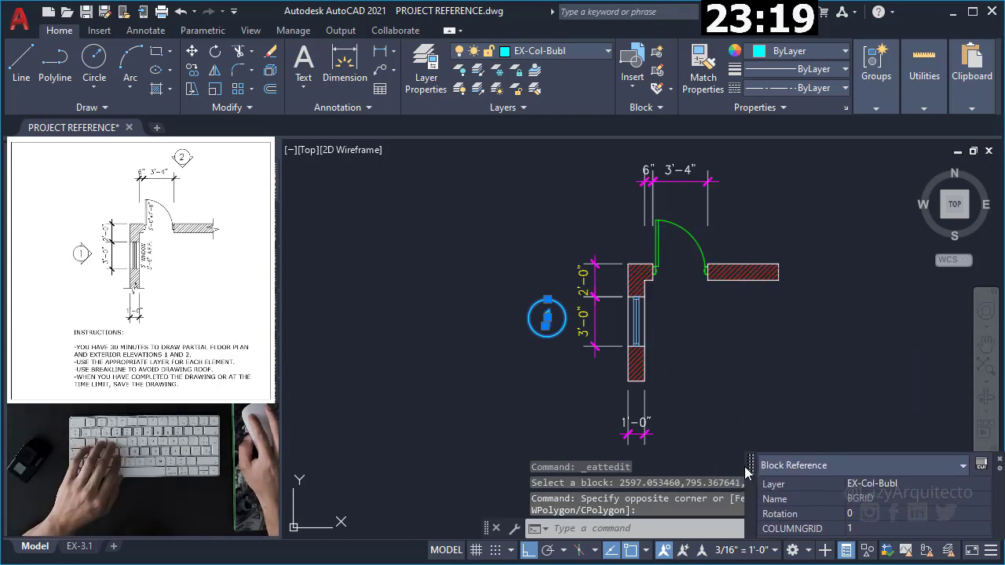
key(Escape)
key(Escape)
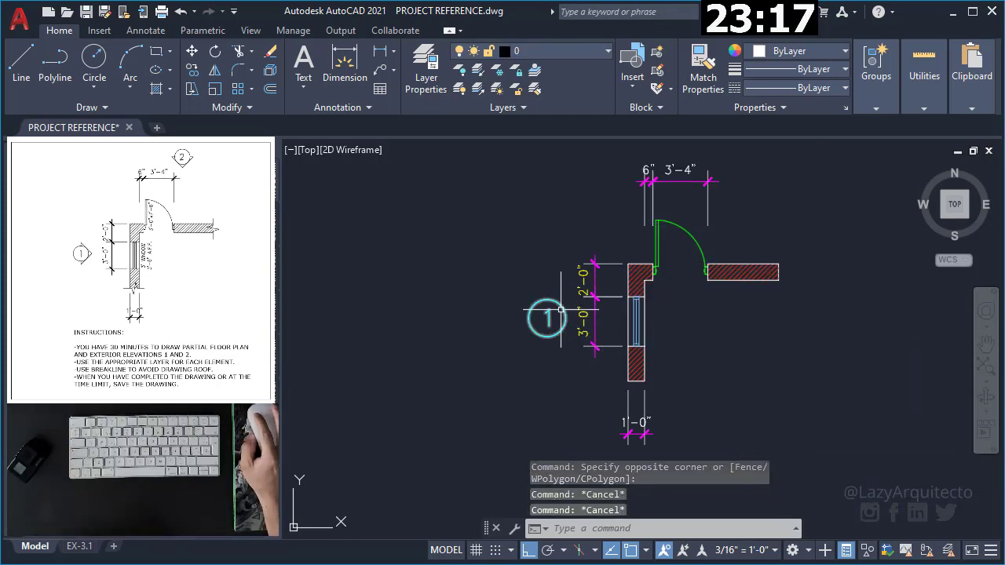
click(558, 307)
drag(604, 196, 747, 467)
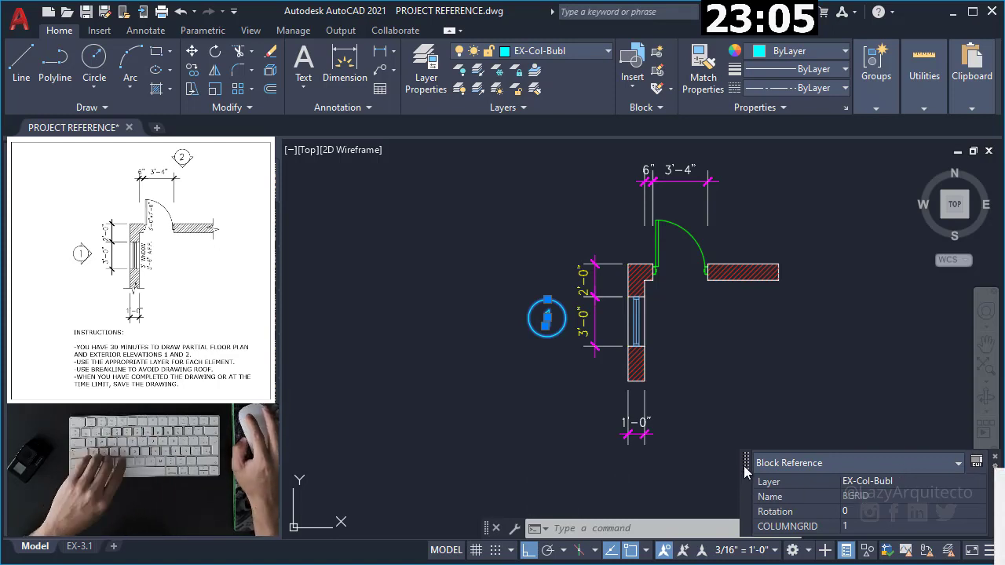
mouse_move(744, 470)
mouse_down()
mouse_move(594, 466)
mouse_move(587, 448)
mouse_up()
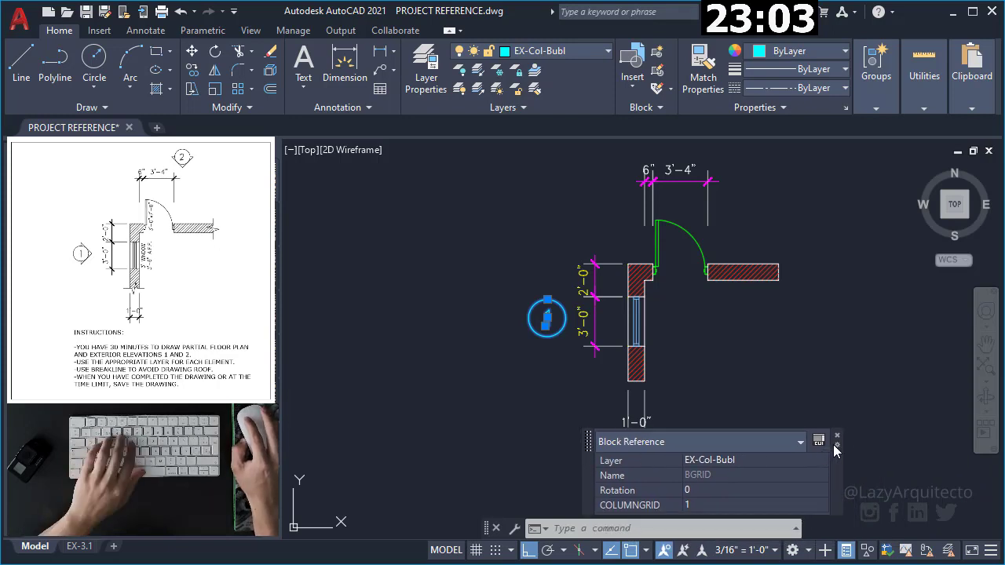
click(836, 446)
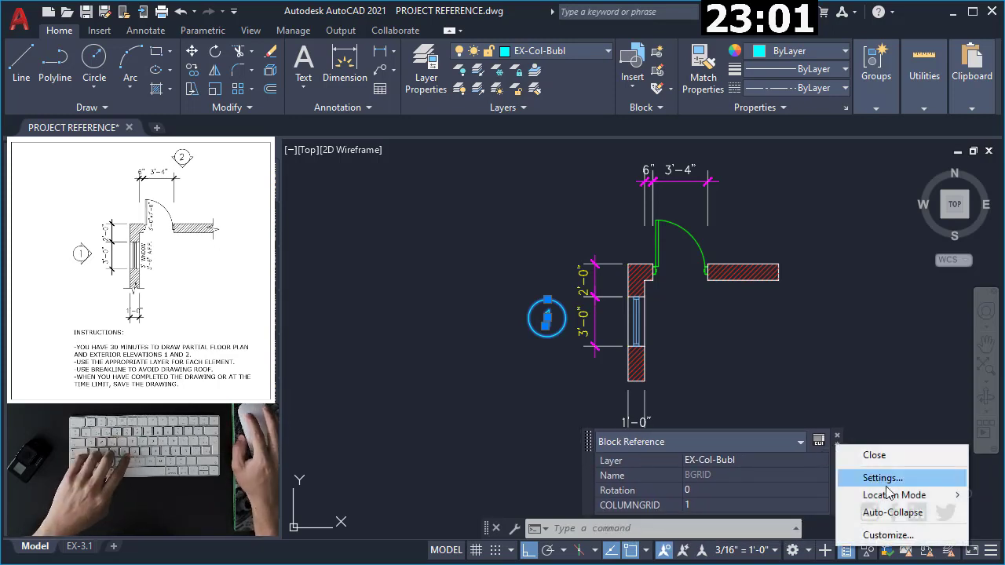
click(994, 514)
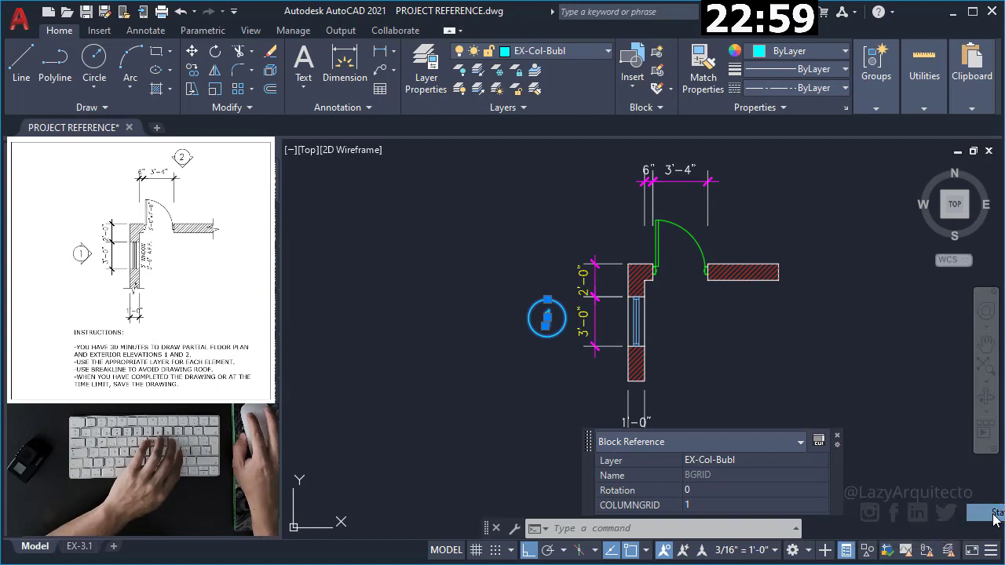
drag(590, 442, 747, 465)
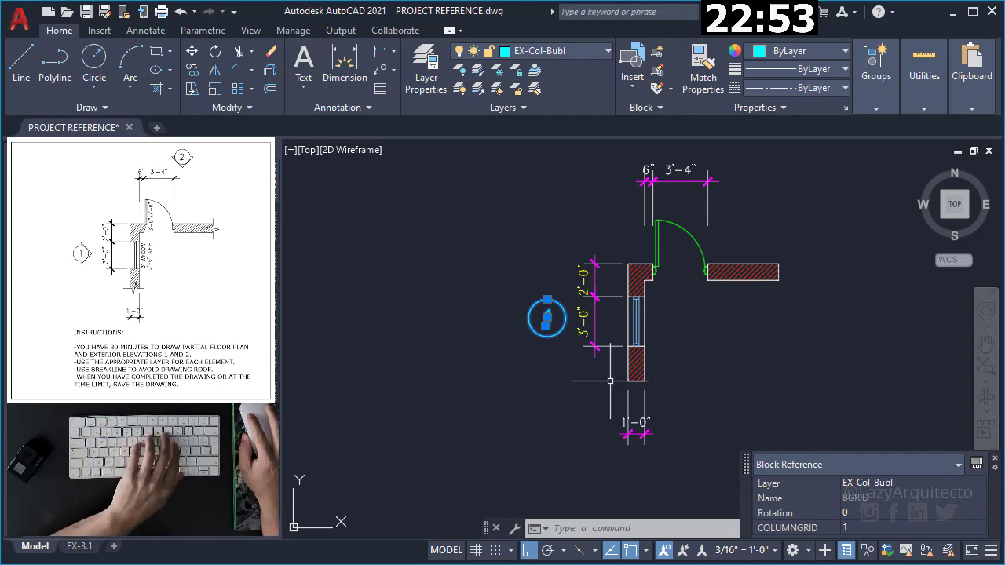
key(Escape)
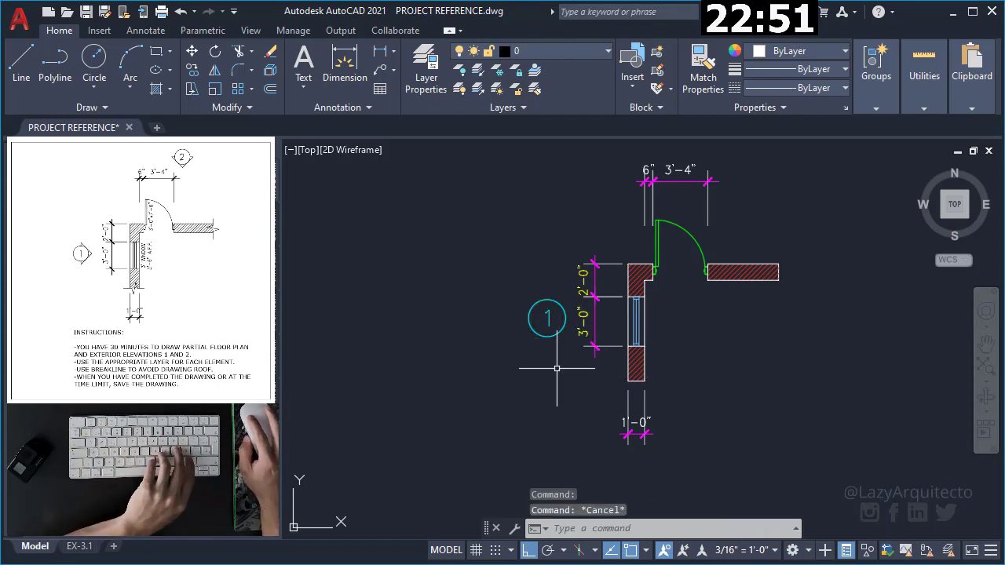
Scale grid bubble 1 by .75 about its centre
scroll(556, 337, up, 2)
click(550, 336)
click(521, 264)
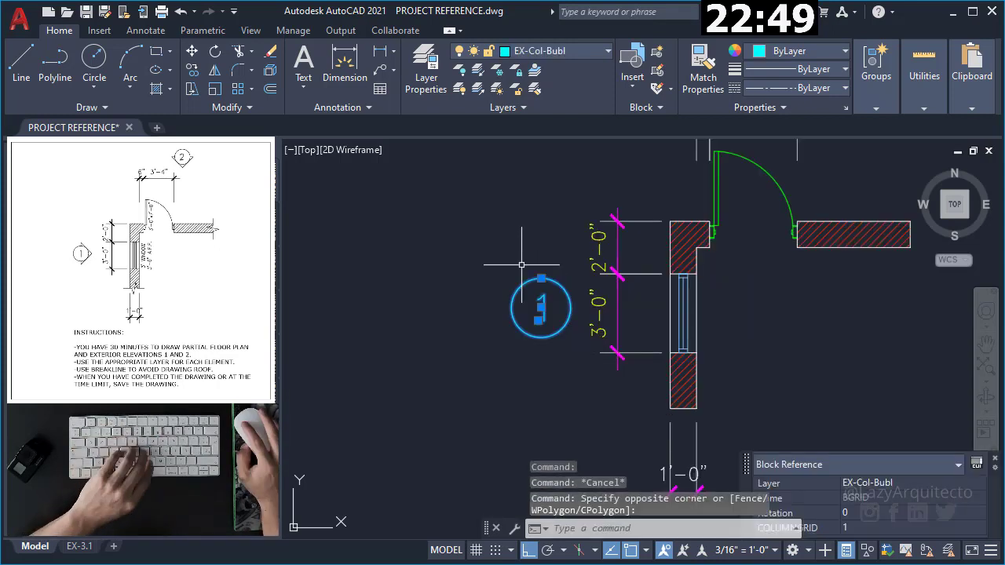
text(SC)
key(Return)
click(541, 306)
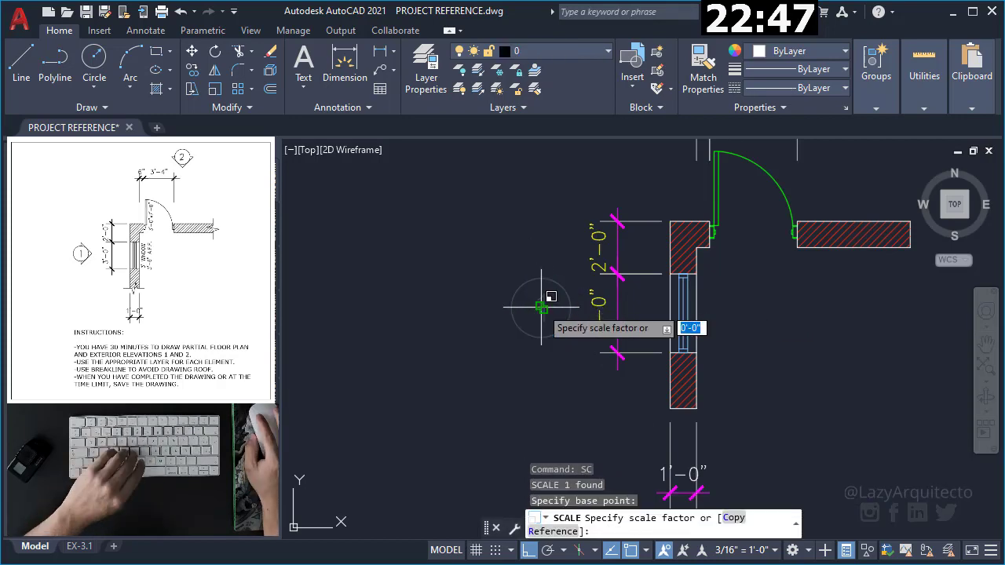
text(.75)
key(Return)
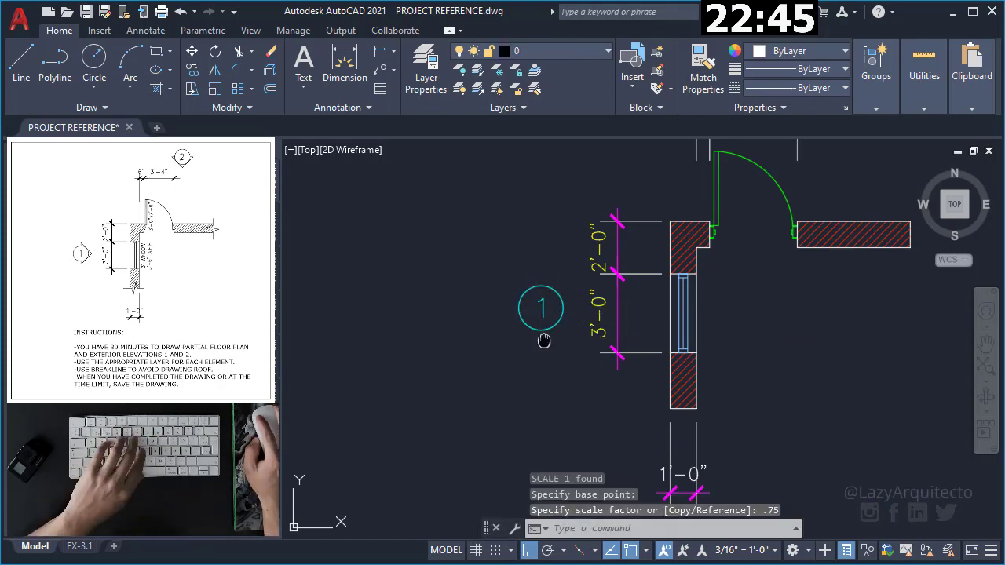
Start moving bubble 1 but cancel, then begin a new line command
middle_drag(544, 340, 559, 342)
click(545, 308)
text(m)
key(Return)
click(545, 310)
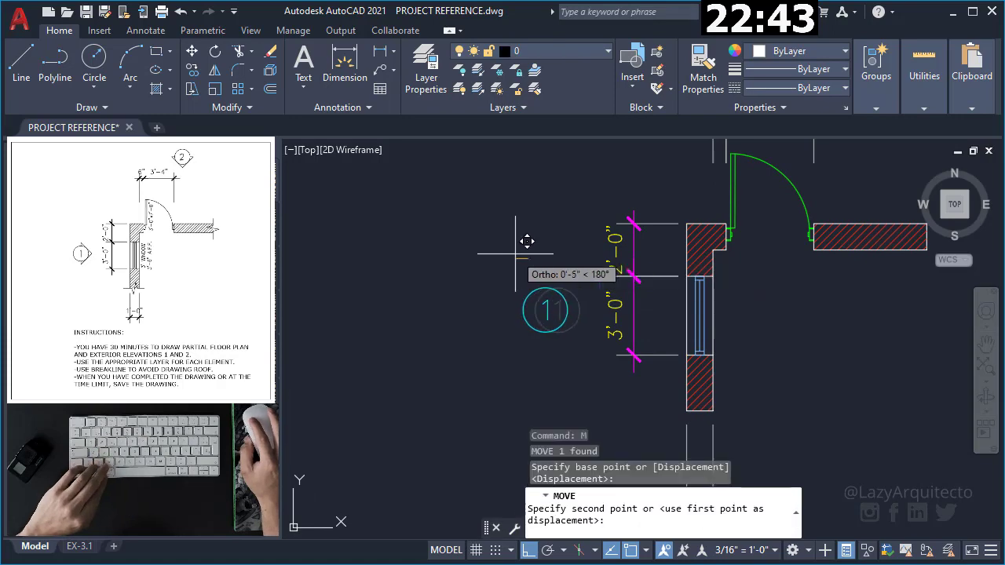
key(Escape)
text(l)
key(Return)
Draw a short vertical line above bubble 1 and a horizontal line off its right edge
scroll(518, 271, up, 2)
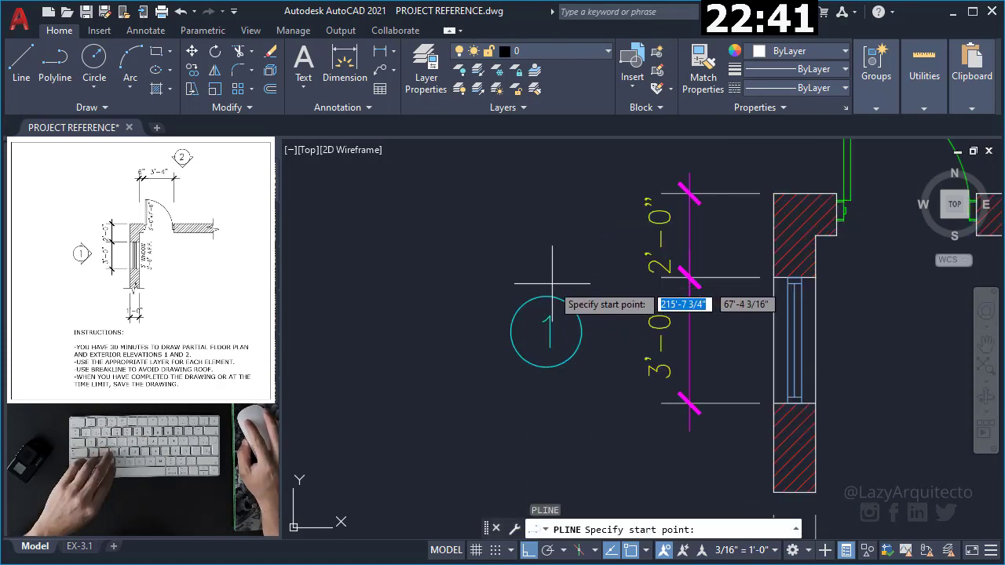
click(546, 296)
scroll(541, 261, up, 2)
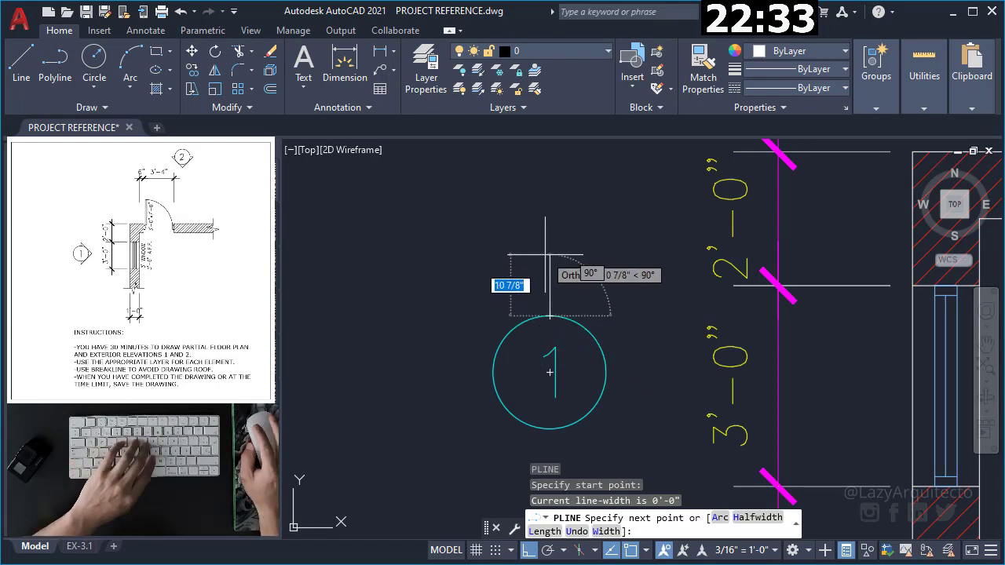
click(545, 255)
key(Escape)
key(space)
click(609, 372)
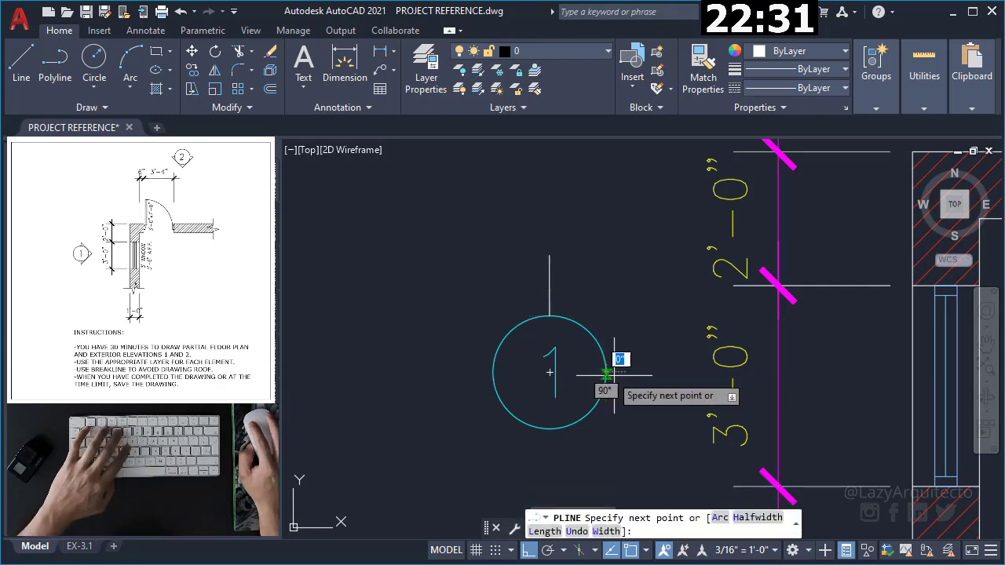
click(668, 372)
key(Escape)
Draw a diagonal line from the bubble's top toward the horizontal line's tip, then reposition it
scroll(573, 322, up, 2)
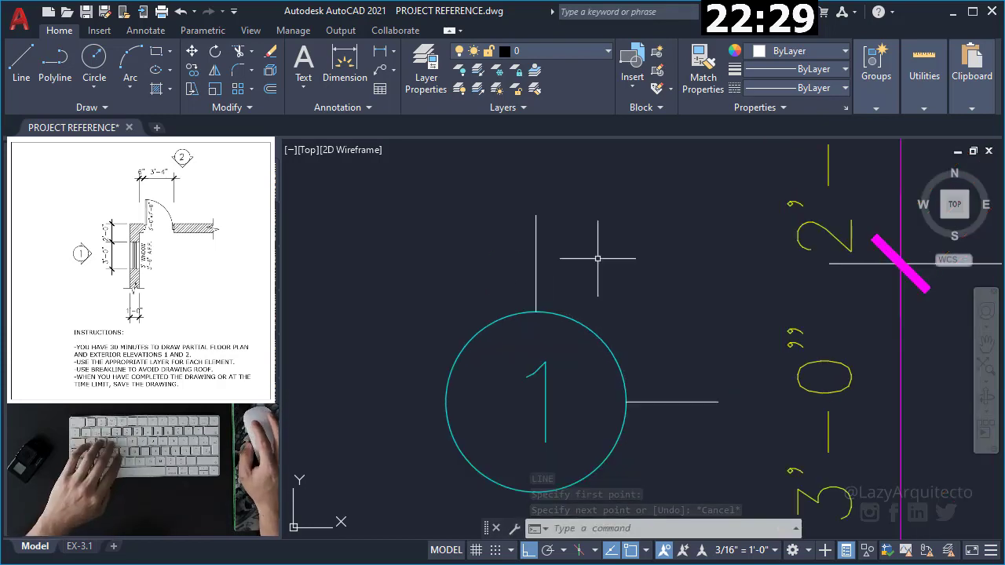
key(l)
key(space)
click(536, 312)
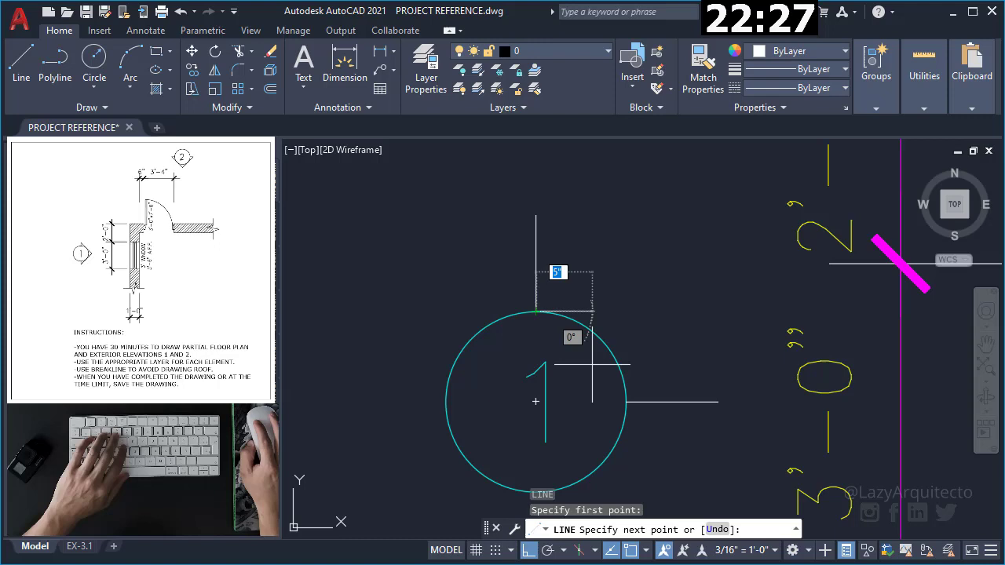
click(624, 401)
key(Escape)
click(601, 378)
key(m)
key(space)
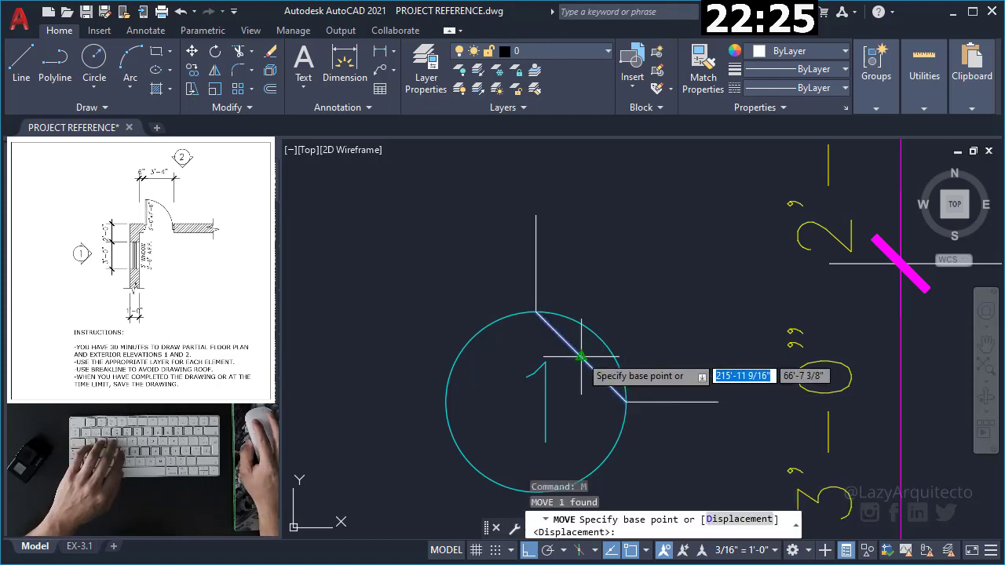
click(591, 358)
click(600, 331)
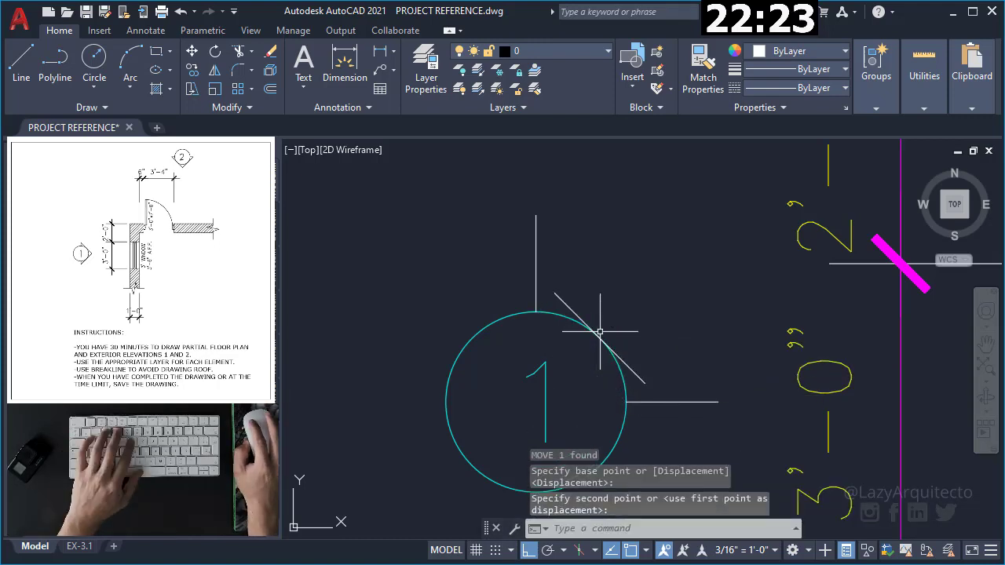
text(EX)
Fillet the diagonal to the vertical and horizontal lines, removing the leftover horizontal tail
key(Escape)
key(f)
key(space)
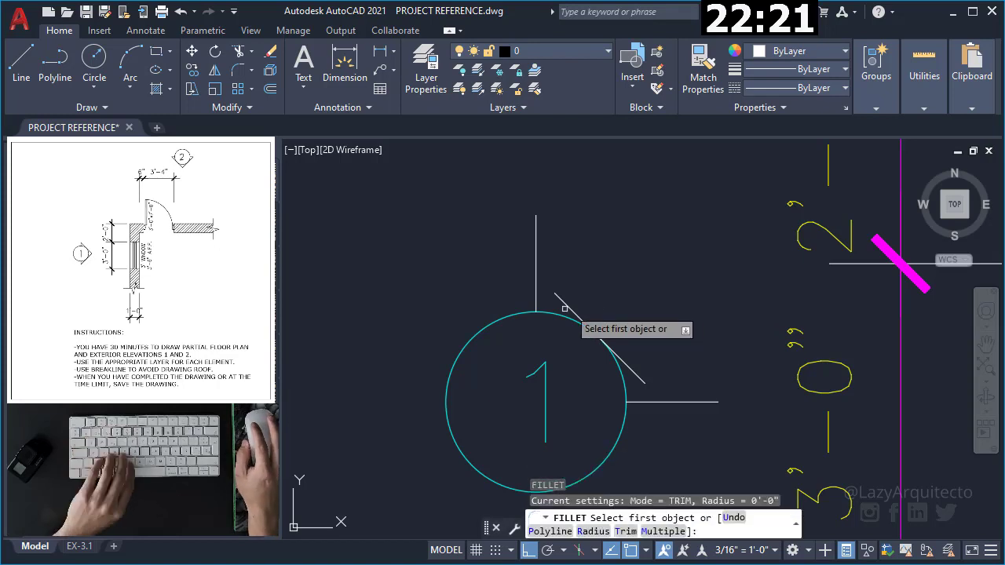
click(554, 294)
click(555, 294)
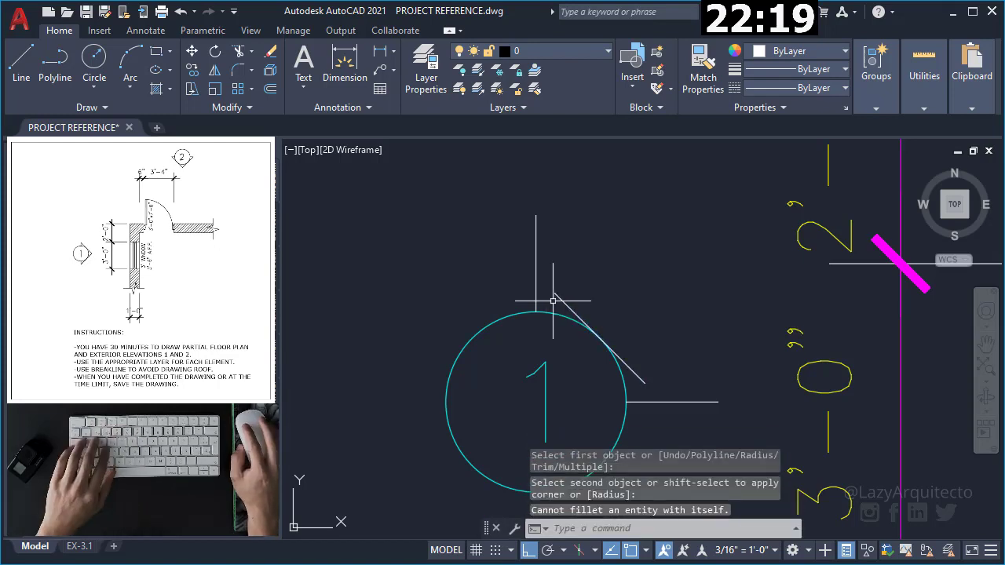
key(space)
click(559, 308)
click(537, 295)
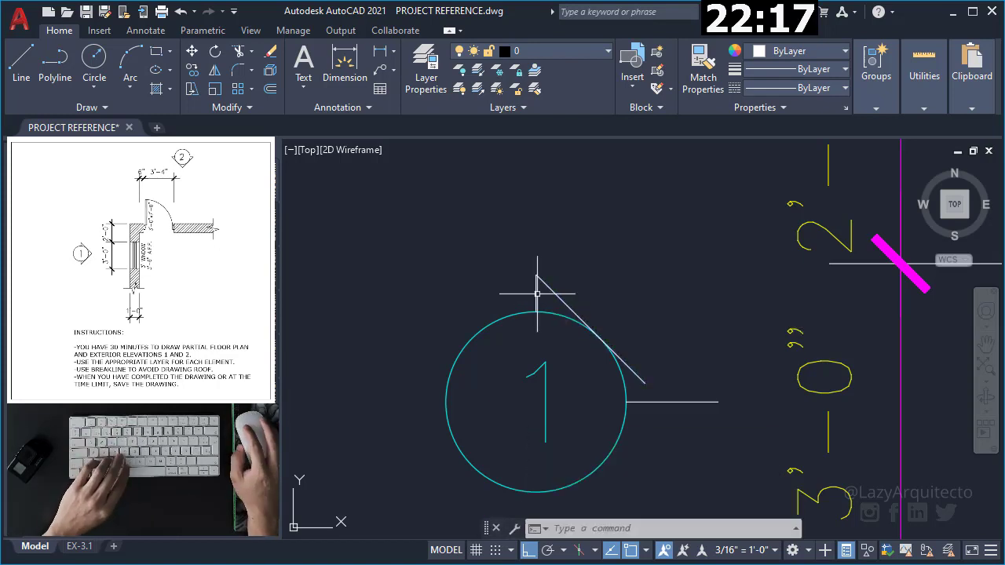
middle_drag(668, 351, 678, 283)
text(EX)
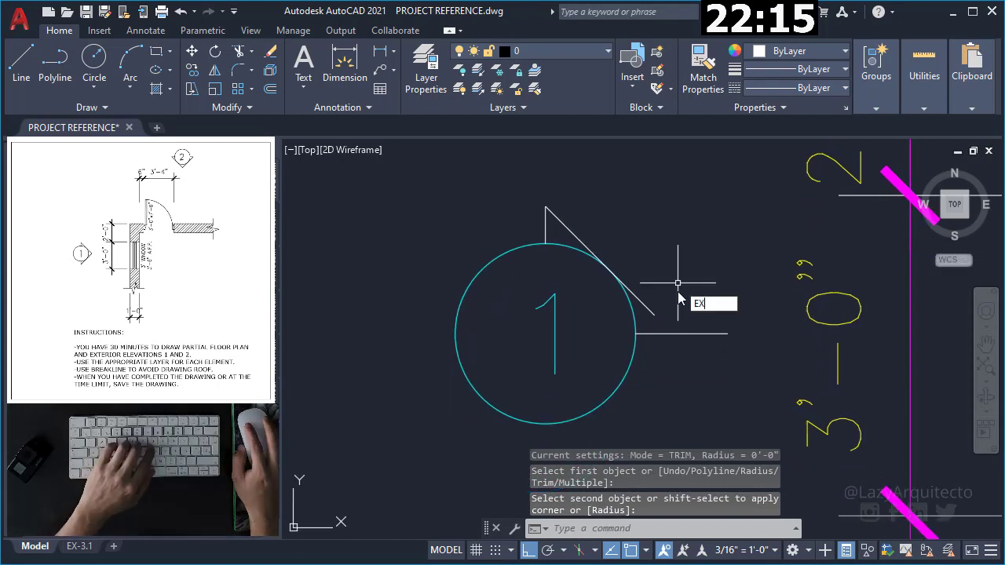
key(Escape)
key(space)
click(648, 316)
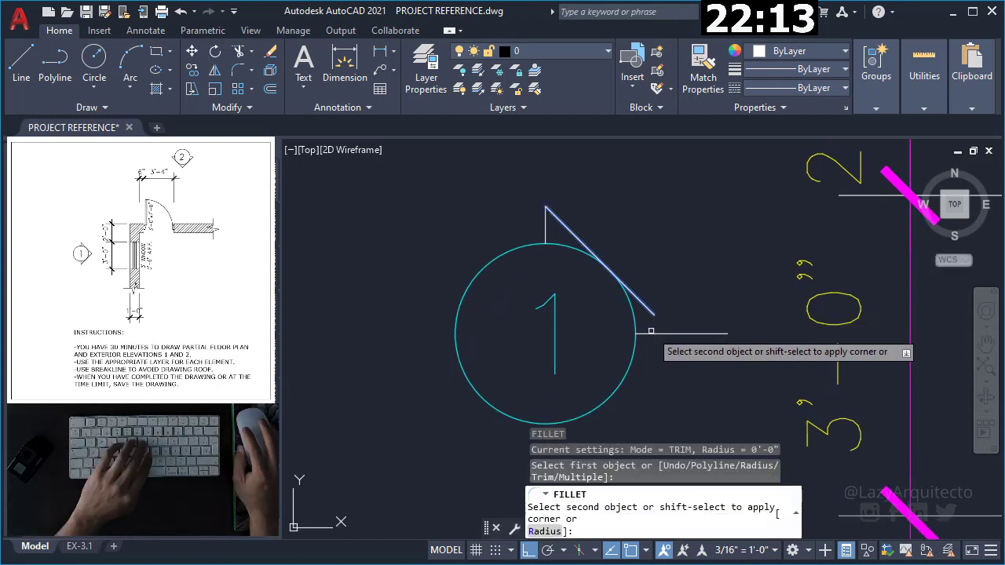
click(651, 332)
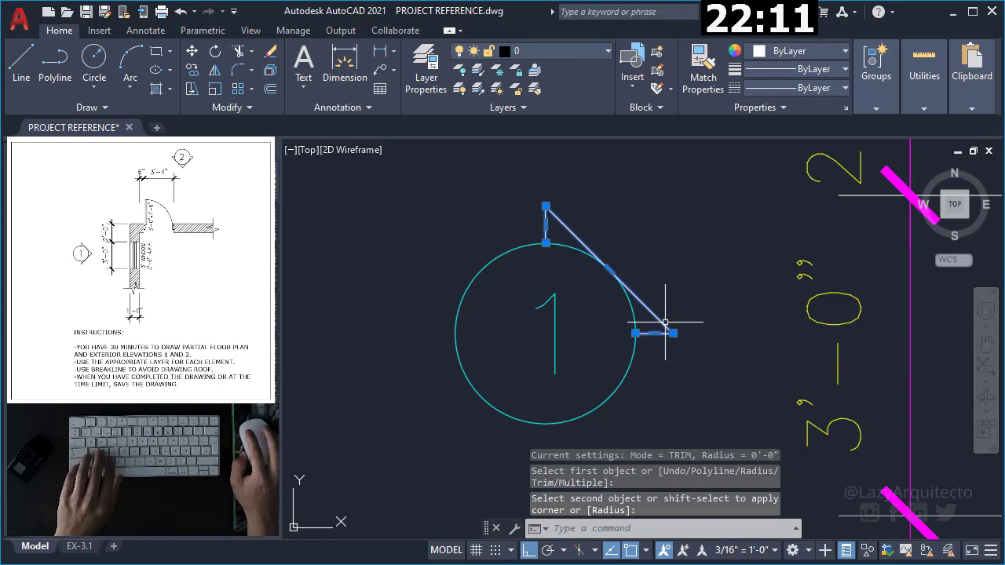
mouse_move(635, 333)
click(694, 395)
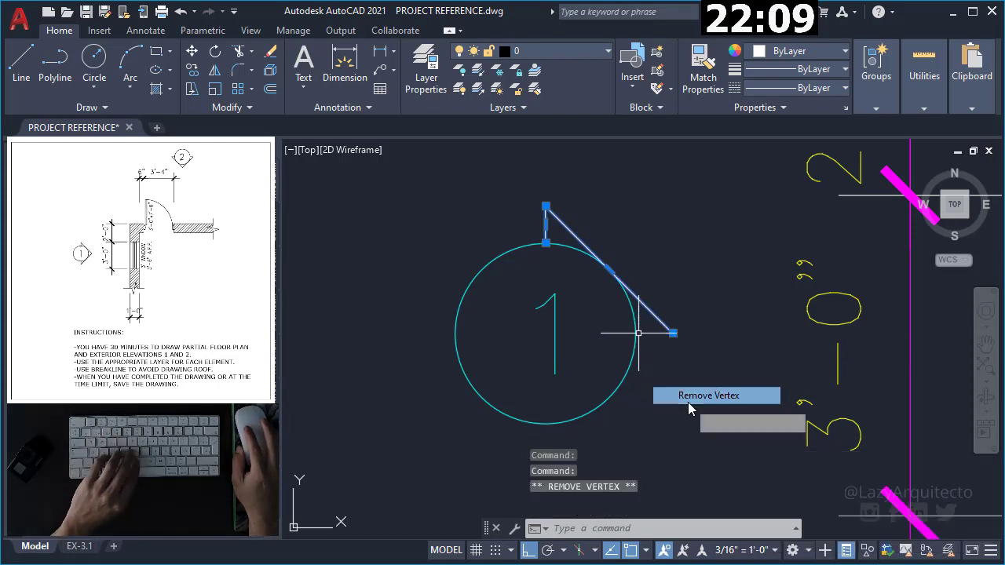
Mirror the half-pointer about a horizontal axis, keeping the original half
text(mi)
key(space)
click(672, 332)
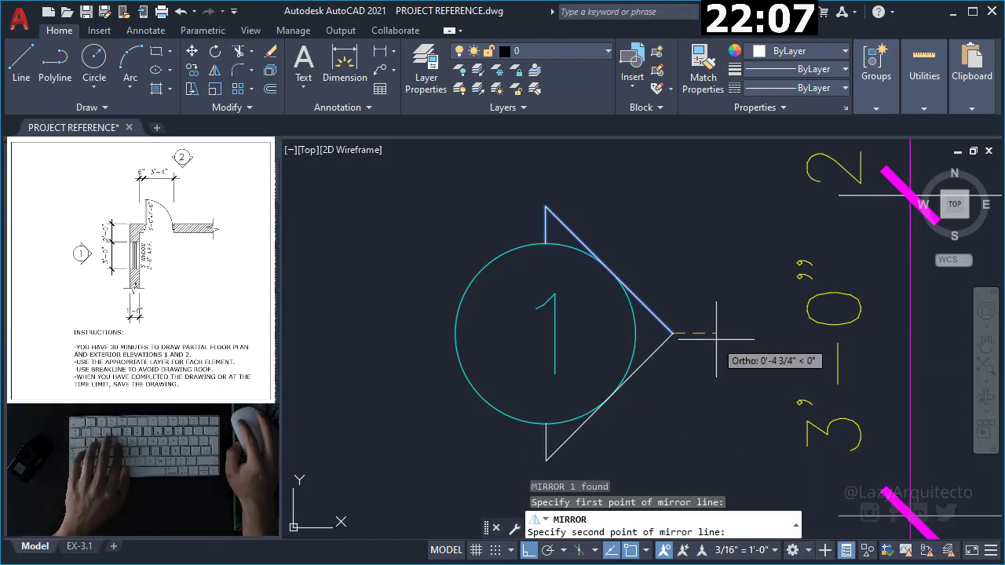
click(721, 339)
click(758, 395)
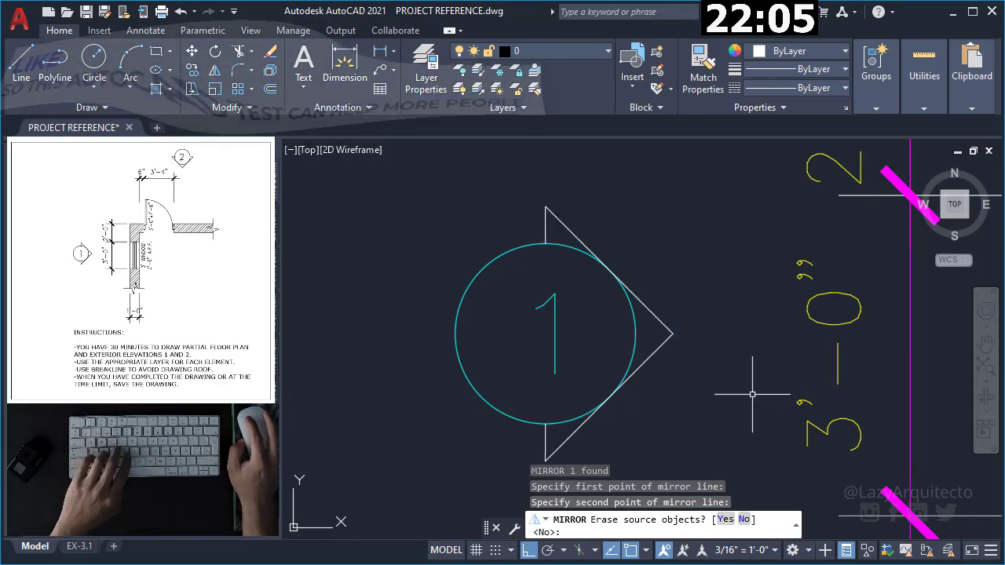
text(N)
scroll(526, 258, down, 2)
scroll(541, 315, down, 2)
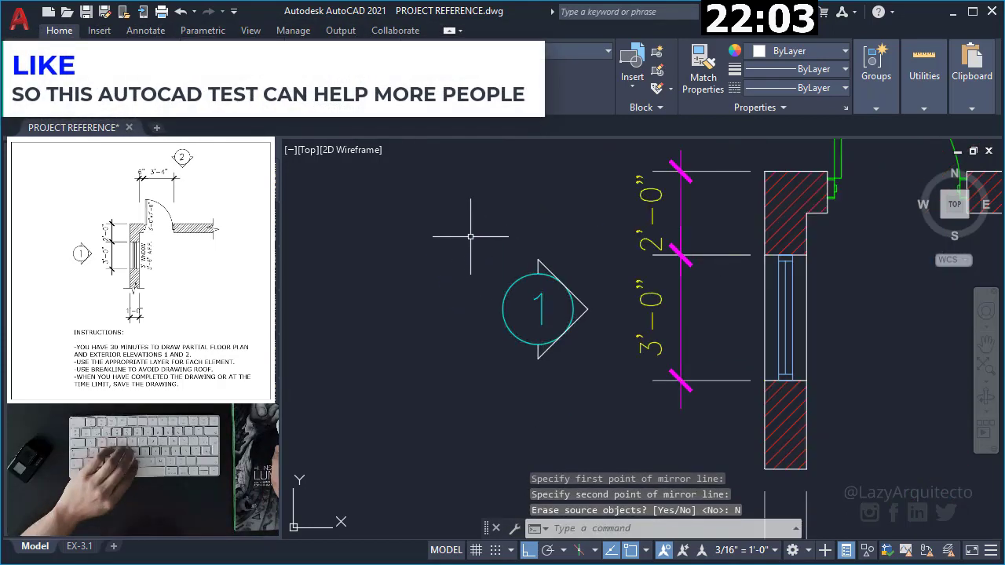
click(467, 228)
Copy grid bubble 1 with its pointer and paste it above the door dimensions
click(606, 390)
scroll(590, 385, down, 1)
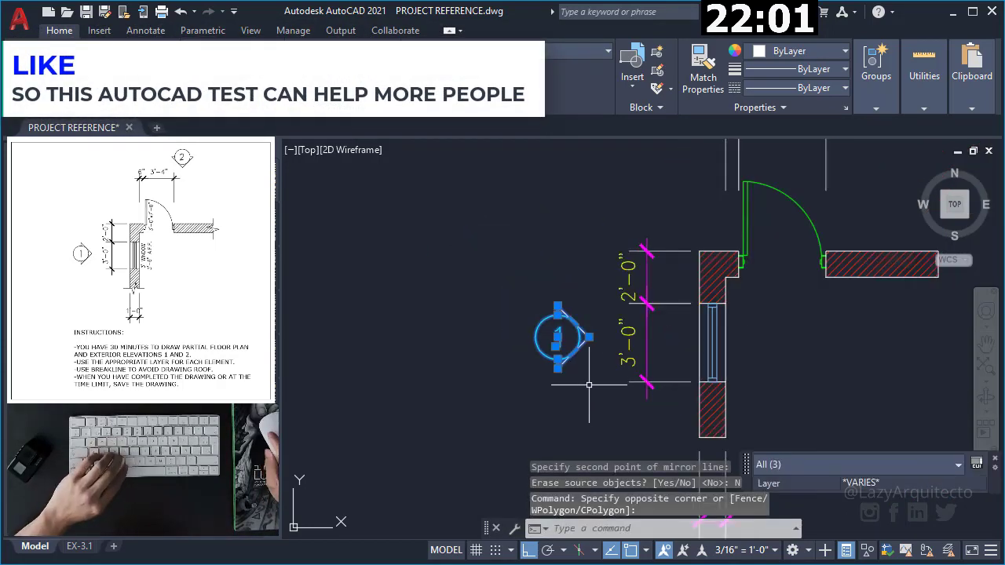
key(Escape)
click(504, 288)
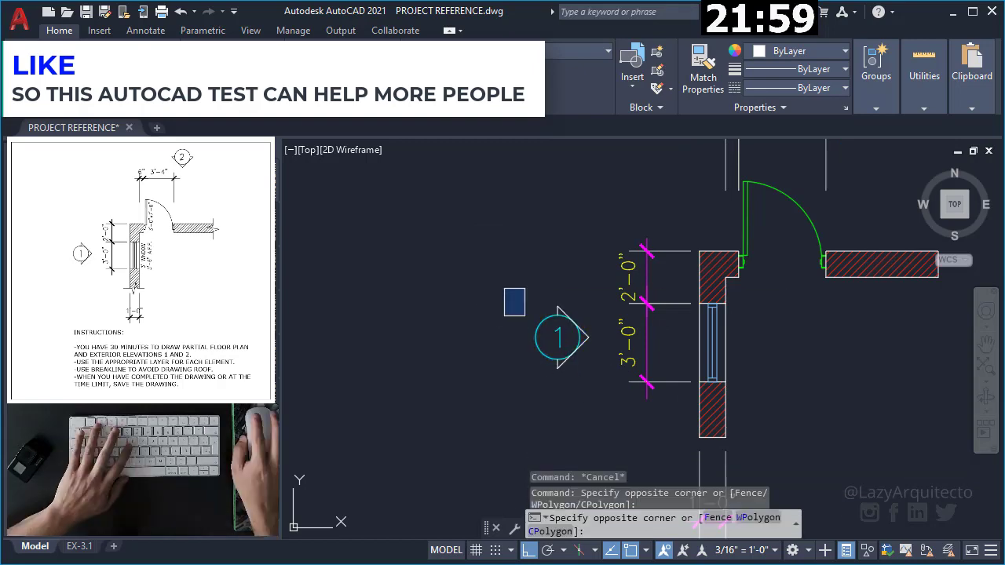
click(611, 391)
scroll(590, 390, down, 2)
key(ctrl+c)
key(ctrl+v)
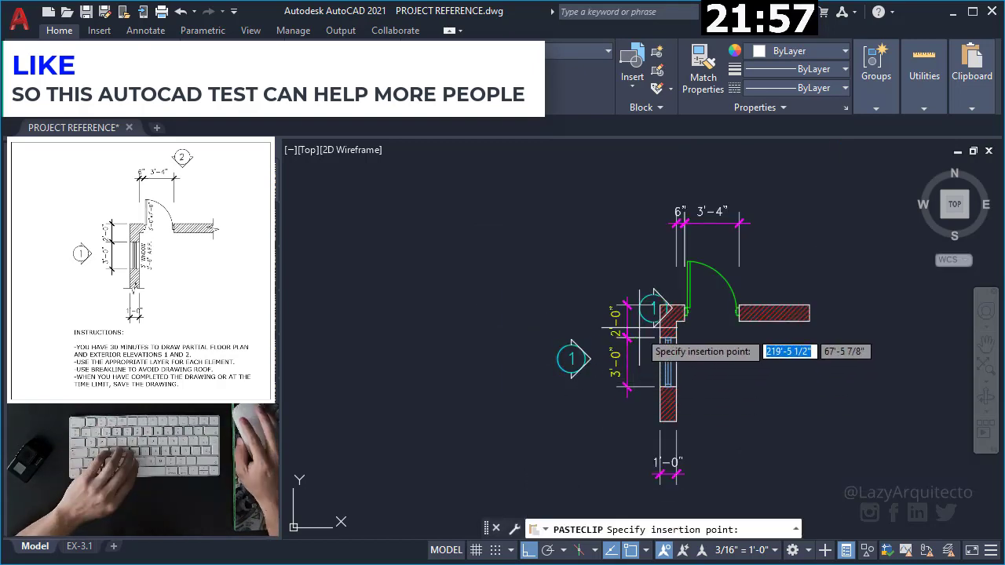
scroll(634, 318, down, 2)
scroll(661, 253, up, 2)
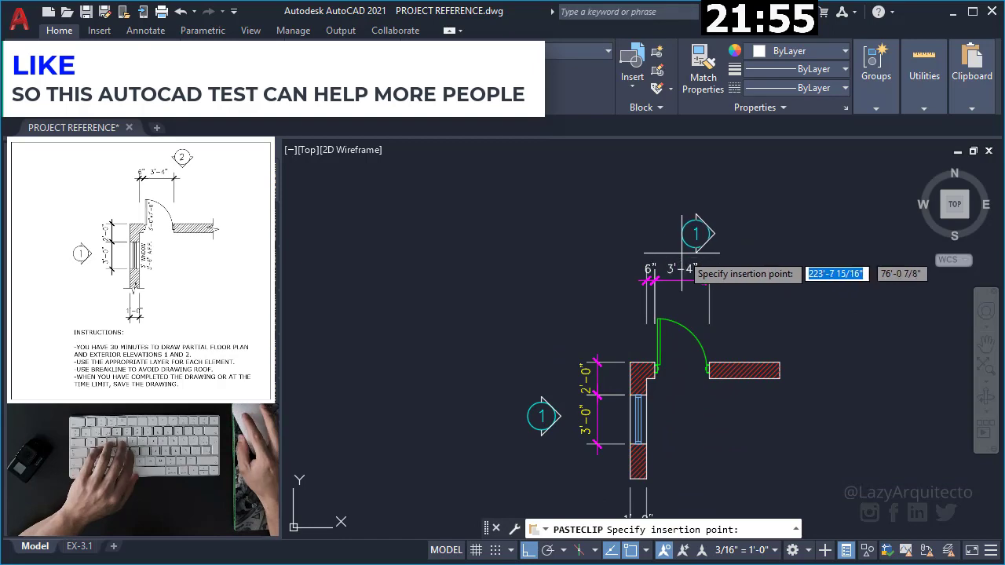
scroll(708, 259, up, 4)
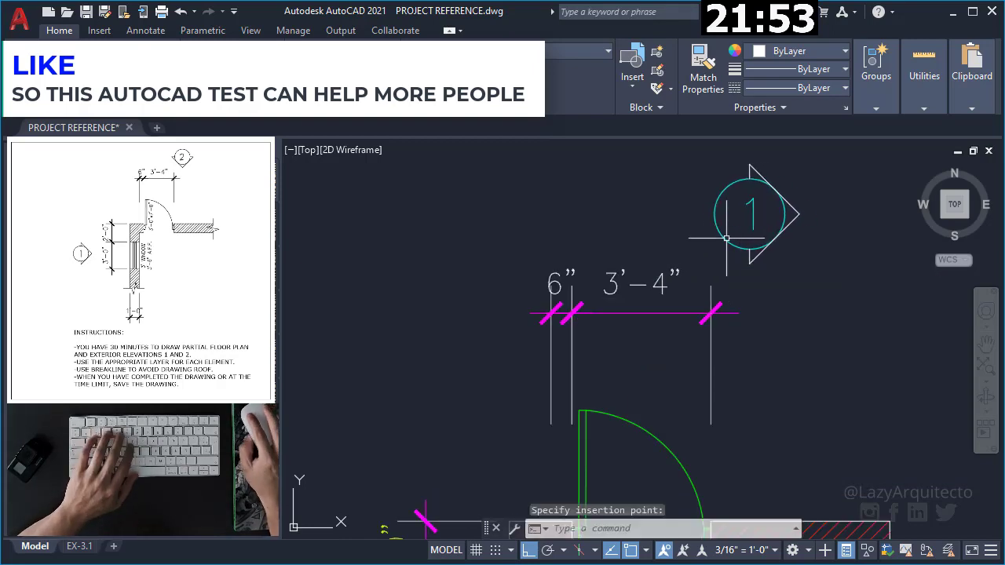
click(752, 208)
click(751, 209)
key(Escape)
key(Escape)
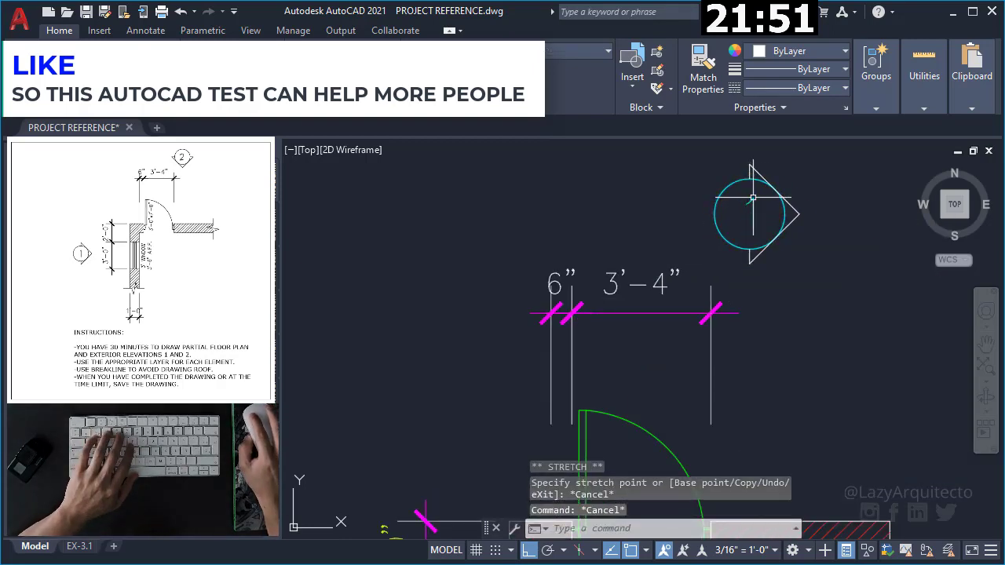
Change the copied bubble's attribute number to 2
double_click(753, 205)
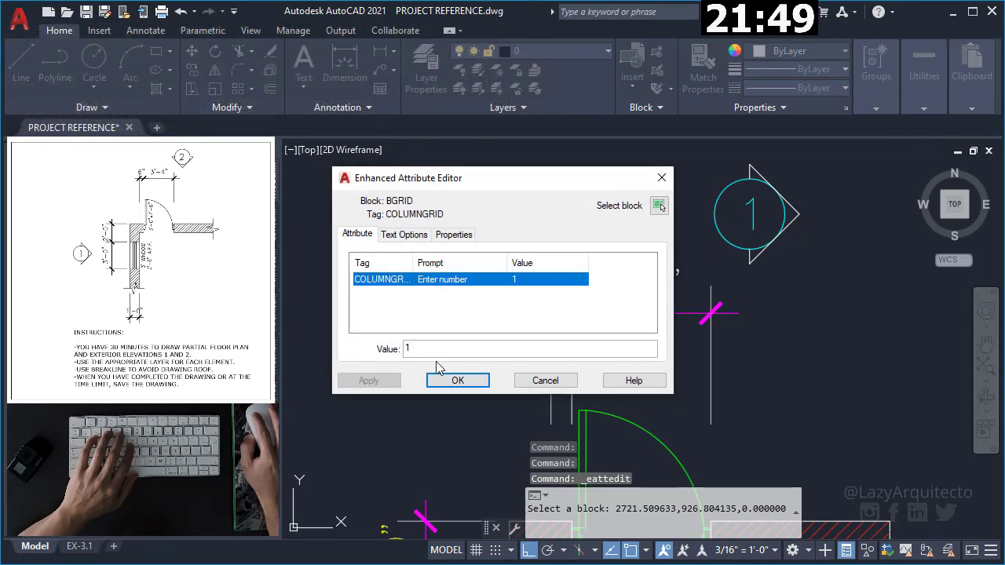
click(400, 350)
click(461, 382)
click(462, 388)
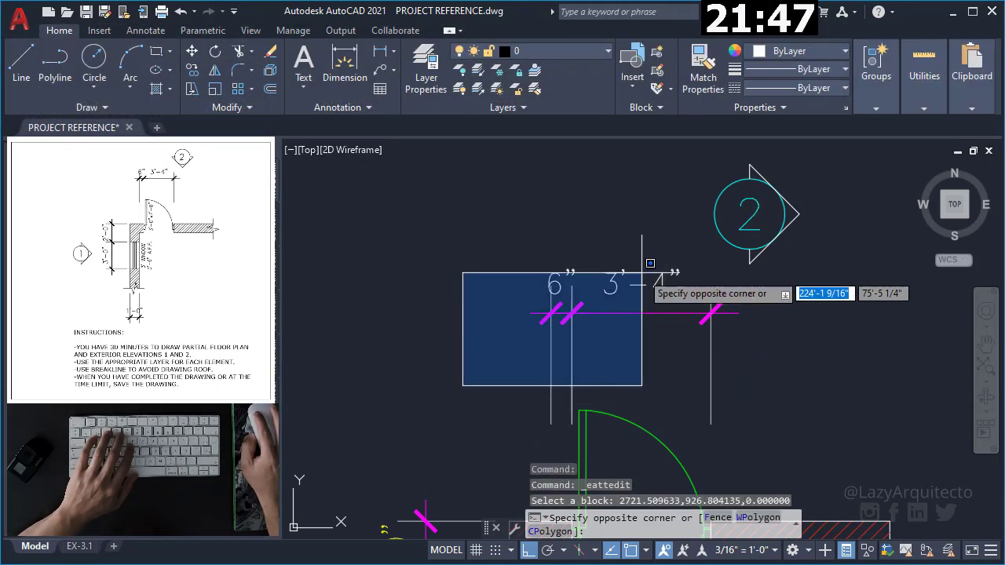
key(Escape)
Rotate the copy's pointer triangle 270° about the circle centre so it faces down
middle_drag(820, 234, 782, 291)
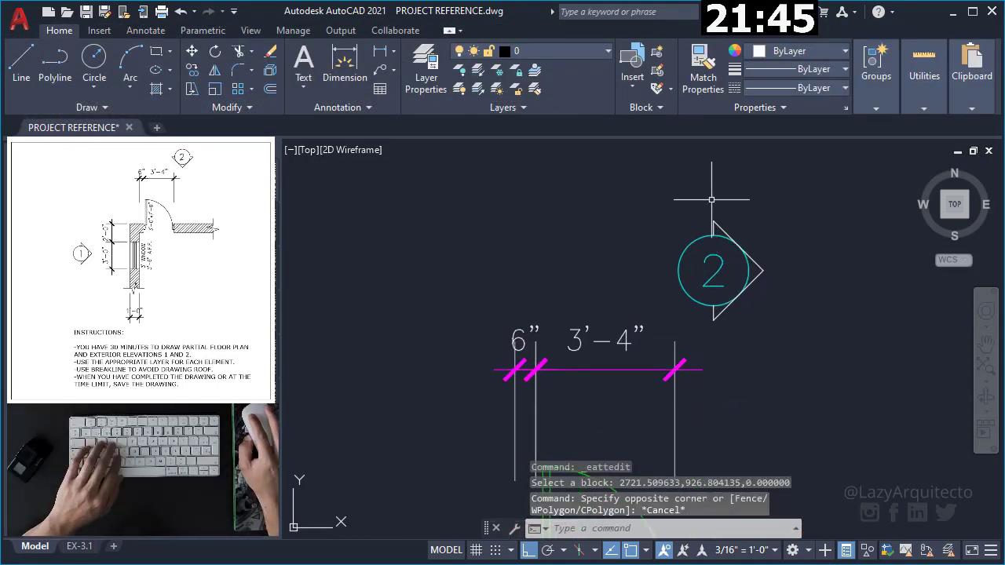
click(675, 165)
click(809, 378)
text(o)
key(Return)
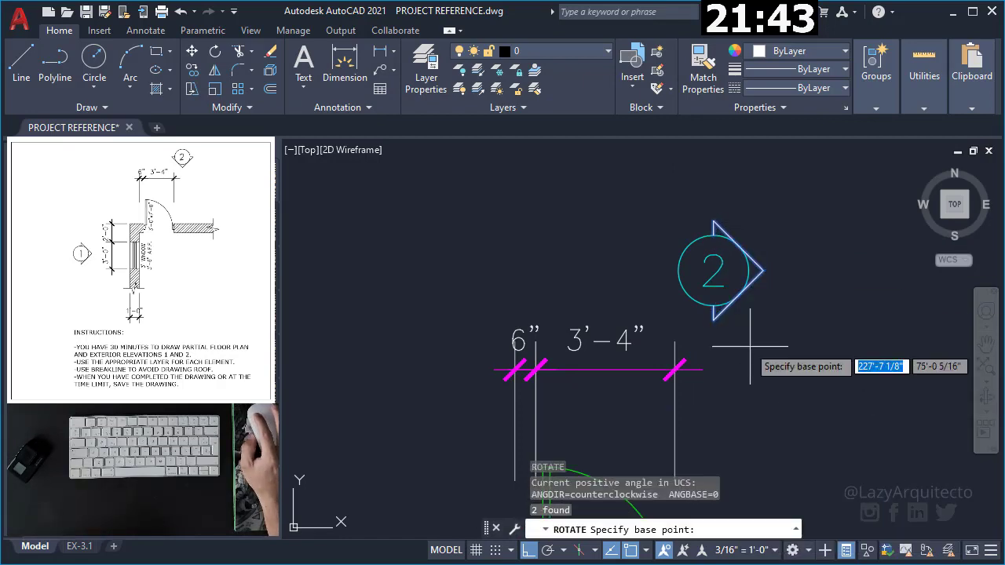
click(713, 271)
click(726, 380)
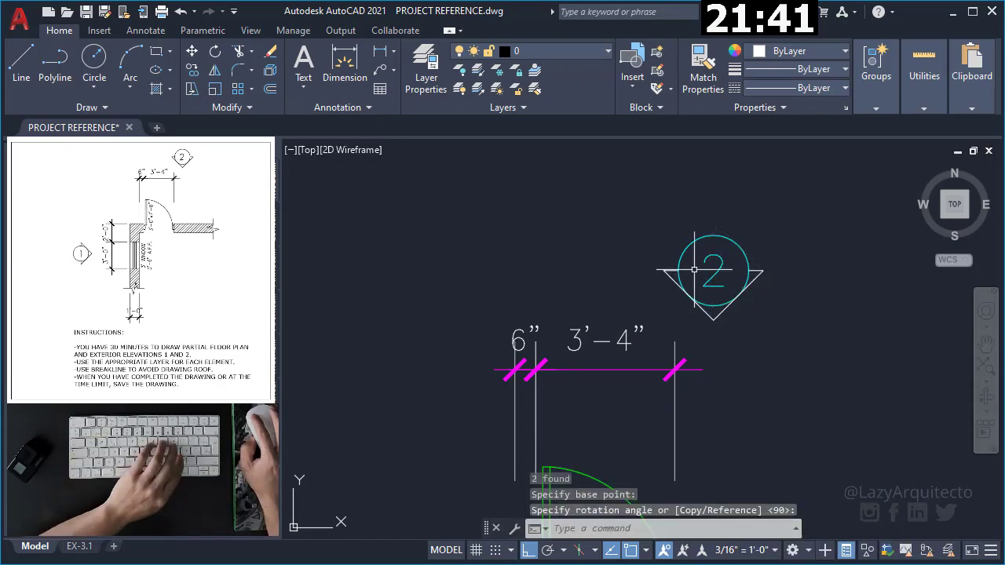
scroll(630, 164, down, 3)
scroll(629, 164, down, 2)
scroll(688, 264, down, 1)
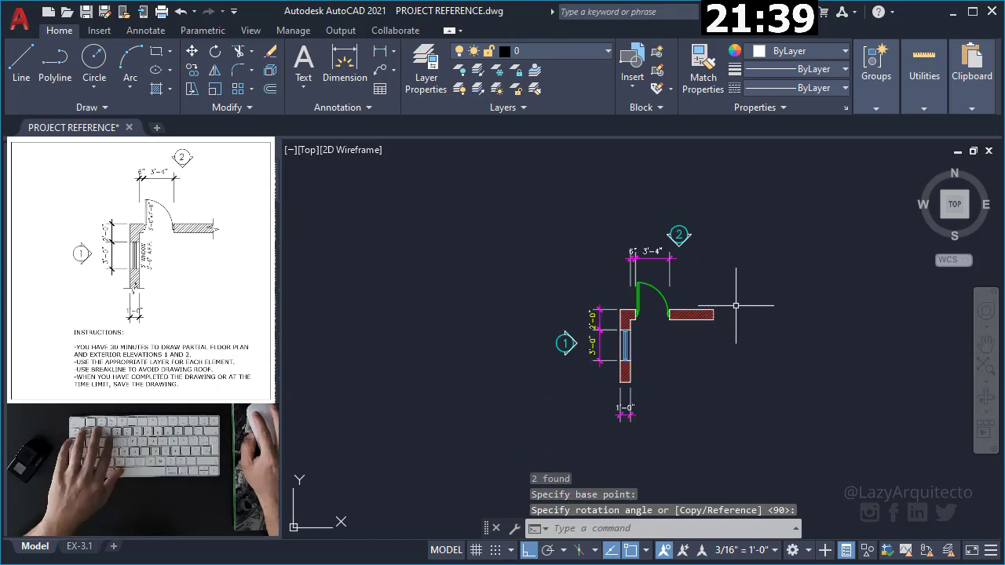
scroll(667, 323, down, 1)
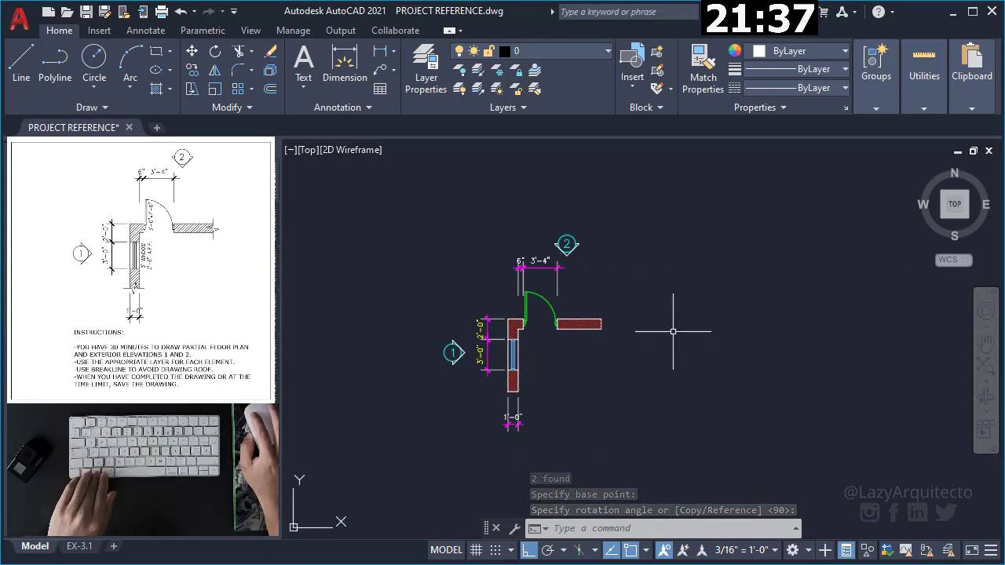
mouse_move(673, 331)
middle_down()
mouse_move(646, 341)
mouse_move(592, 322)
middle_up()
Draw a horizontal ground line right of the plan and shift it slightly right
text(l)
key(Return)
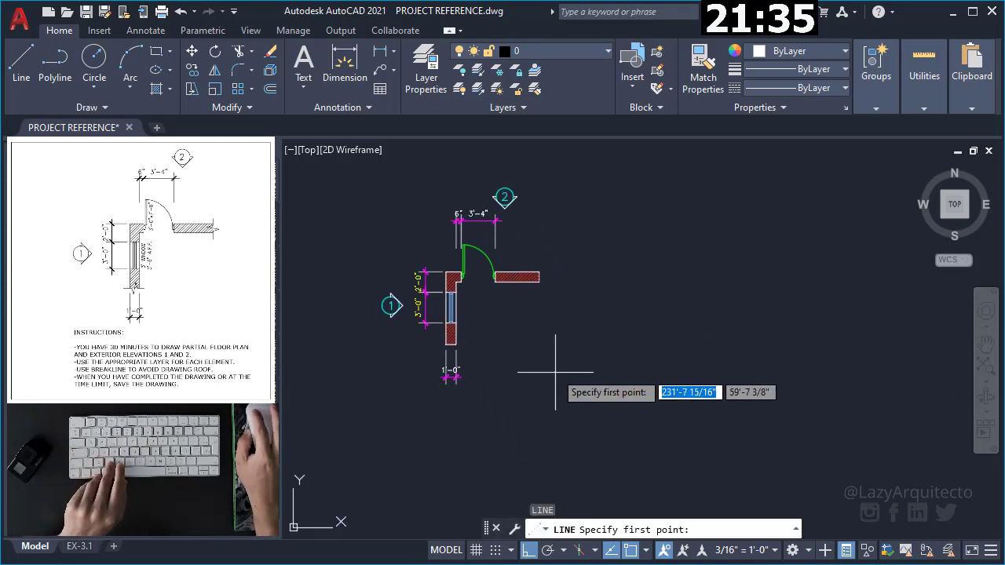
click(545, 361)
click(826, 361)
key(Escape)
click(752, 375)
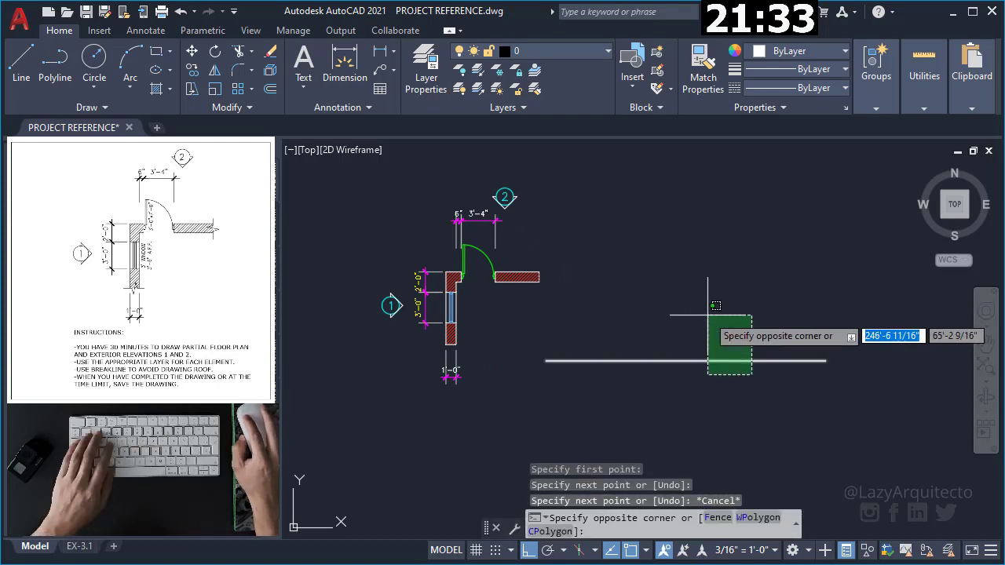
click(716, 305)
text(m)
key(Return)
click(703, 288)
click(724, 288)
key(Escape)
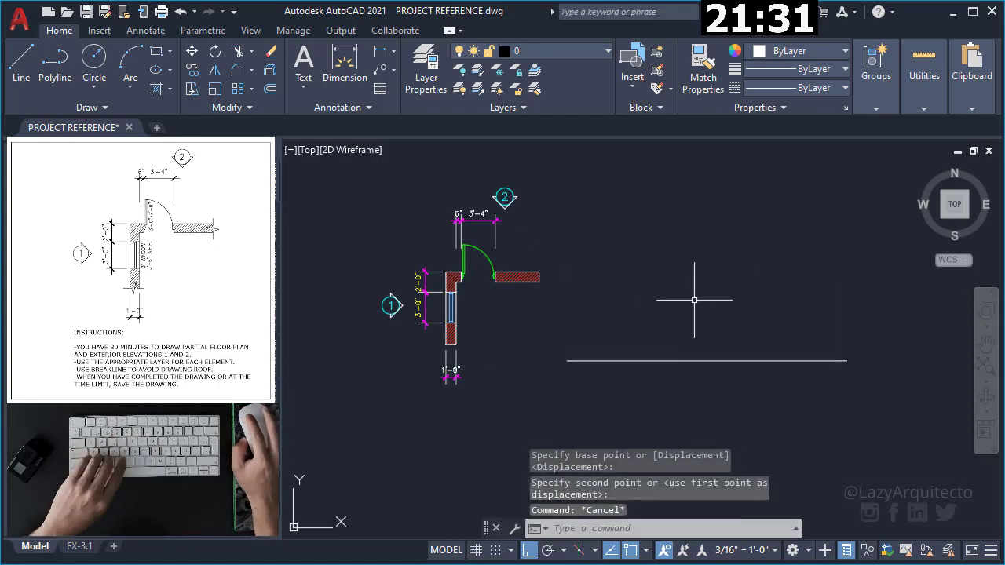
middle_drag(694, 300, 687, 310)
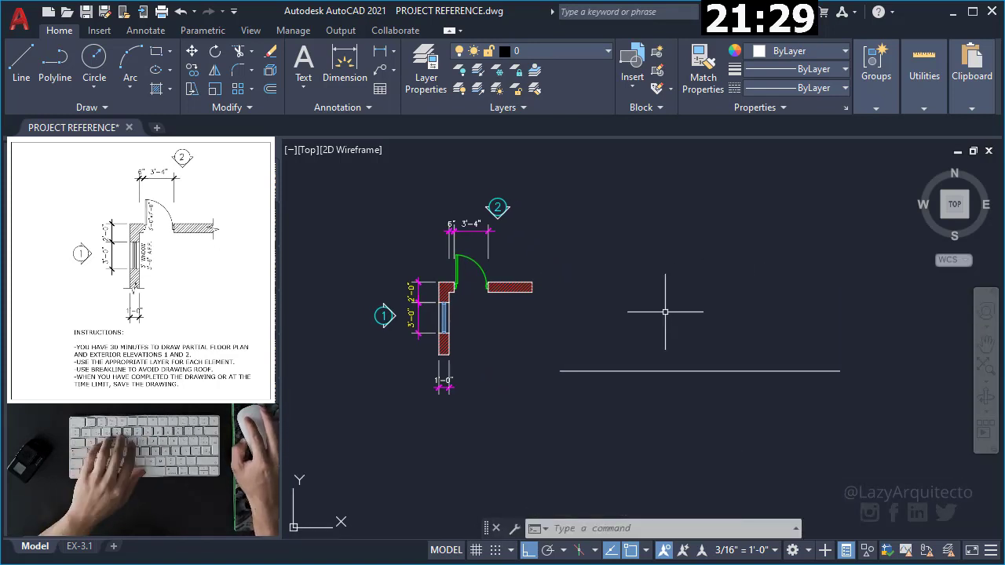
middle_drag(570, 336, 545, 337)
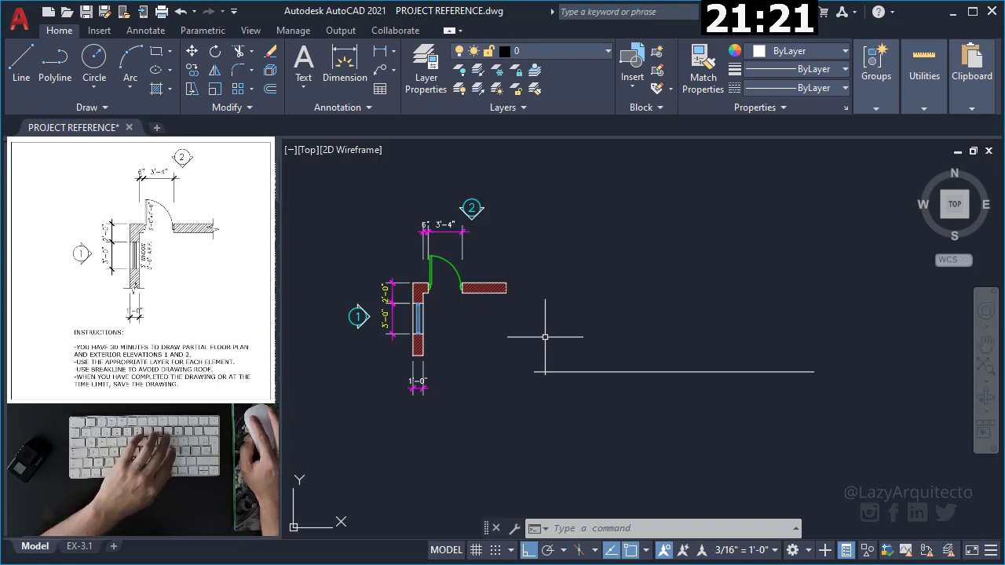
middle_drag(586, 347, 588, 357)
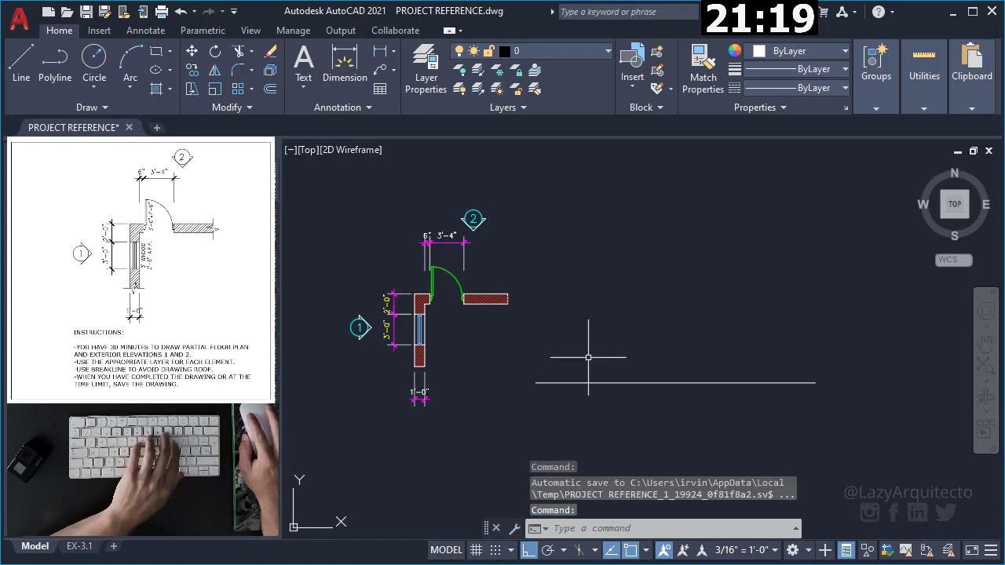
Draw a vertical line about 10 feet up from the ground line
text(l)
key(Return)
click(580, 383)
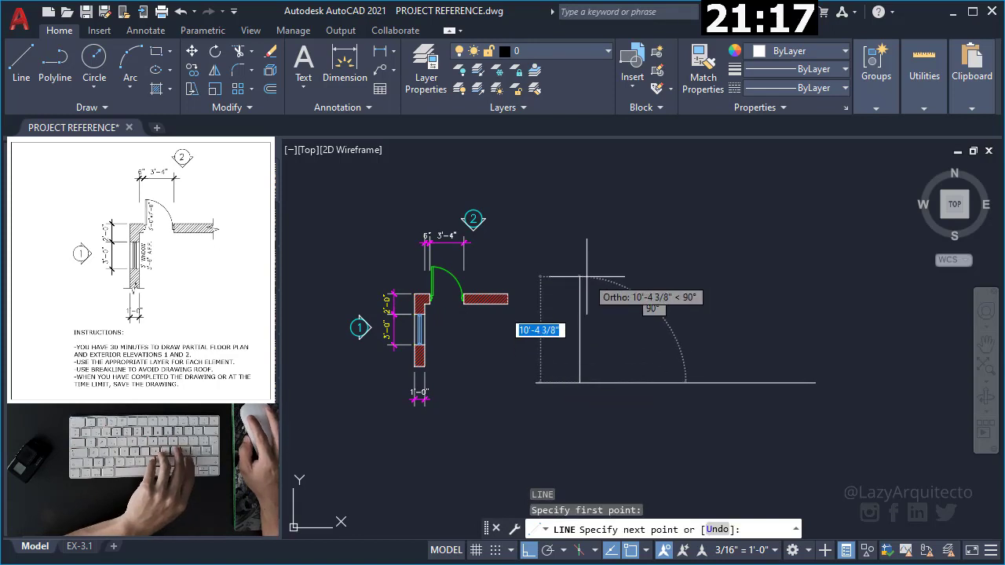
click(580, 242)
key(Escape)
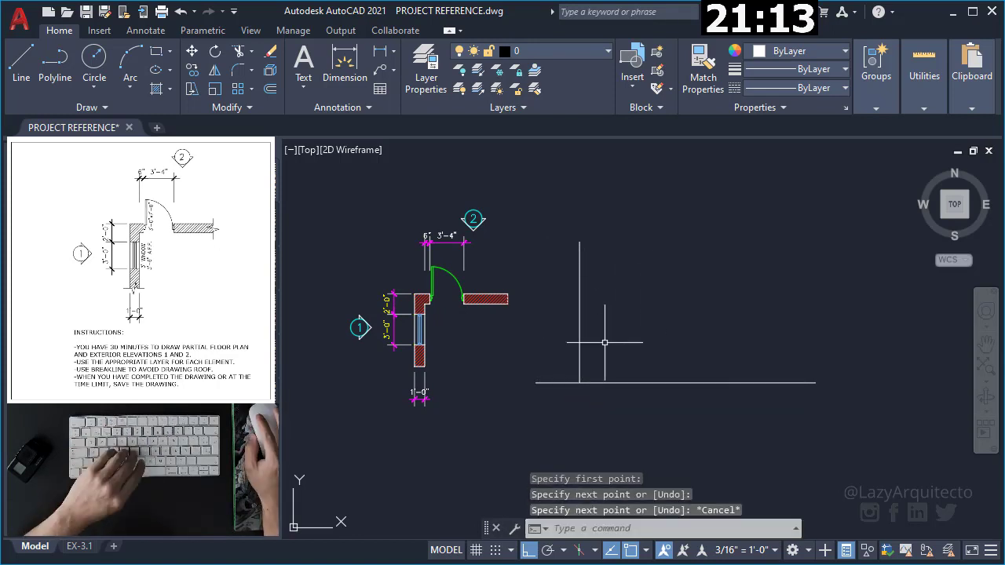
Pan and zoom until the TENANT SIGN storefront elevation fills the view
middle_drag(550, 336, 648, 335)
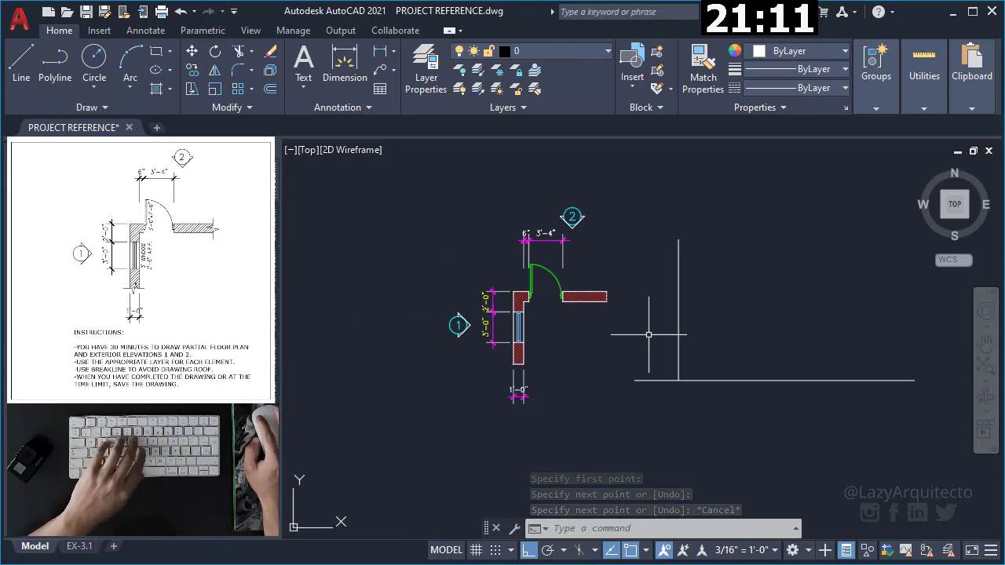
scroll(649, 335, down, 3)
scroll(649, 334, down, 2)
mouse_move(448, 307)
middle_down()
mouse_move(471, 412)
mouse_move(640, 367)
middle_up()
scroll(471, 412, up, 3)
scroll(520, 400, down, 3)
Select the right-hand breakline polyline of the TENANT SIGN elevation
double_click(628, 290)
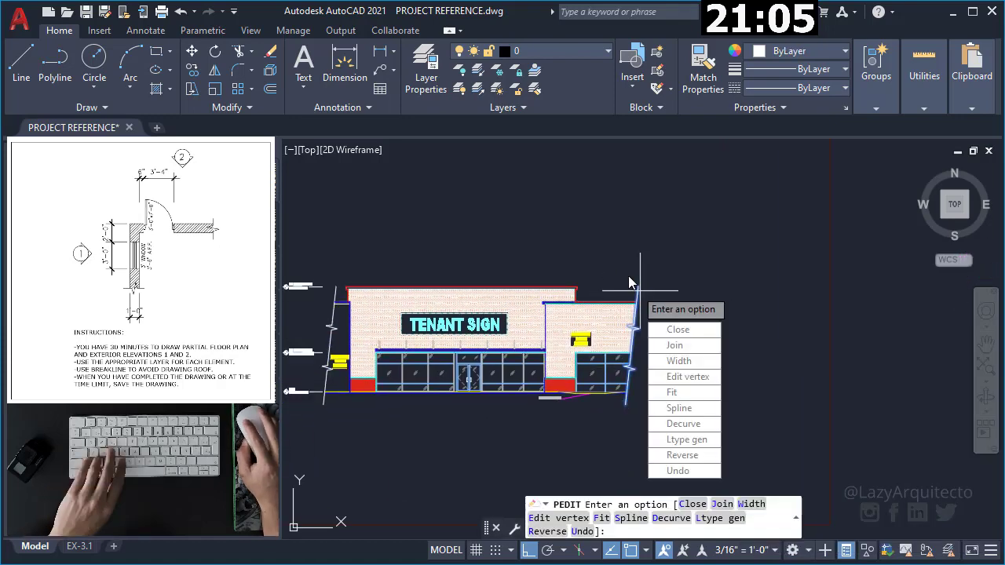
key(Escape)
double_click(639, 294)
key(Escape)
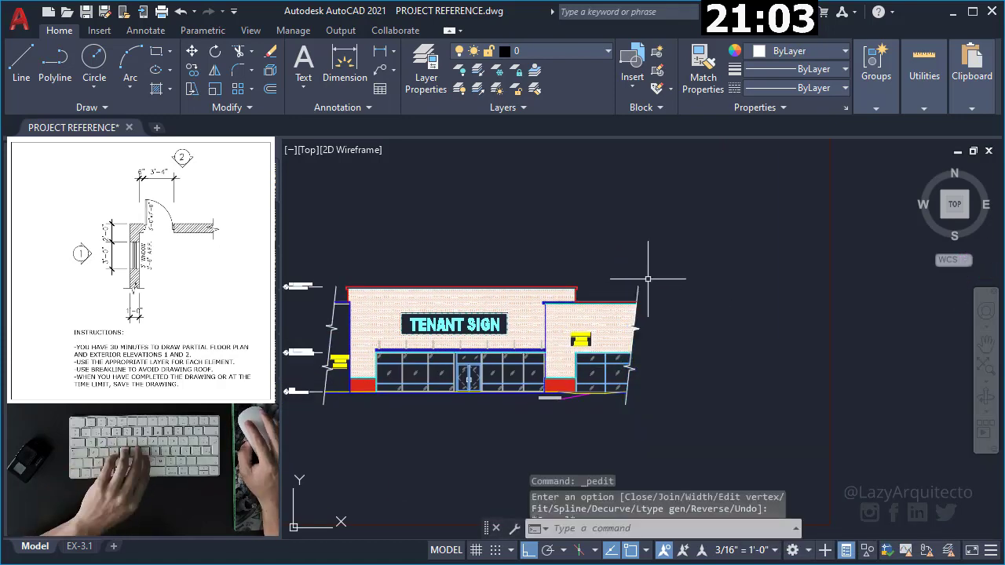
scroll(639, 291, up, 2)
click(617, 249)
click(569, 214)
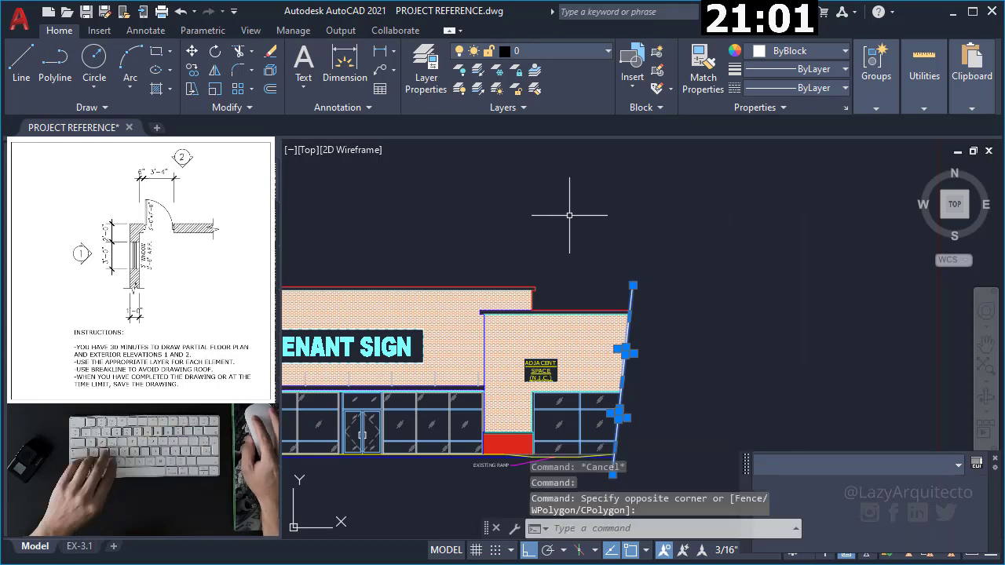
Copy the breakline and paste it across the new elevation's ground line
key(ctrl+c)
key(ctrl+v)
scroll(569, 214, down, 3)
scroll(736, 261, down, 2)
mouse_move(973, 278)
middle_down()
mouse_move(770, 278)
mouse_move(604, 318)
middle_up()
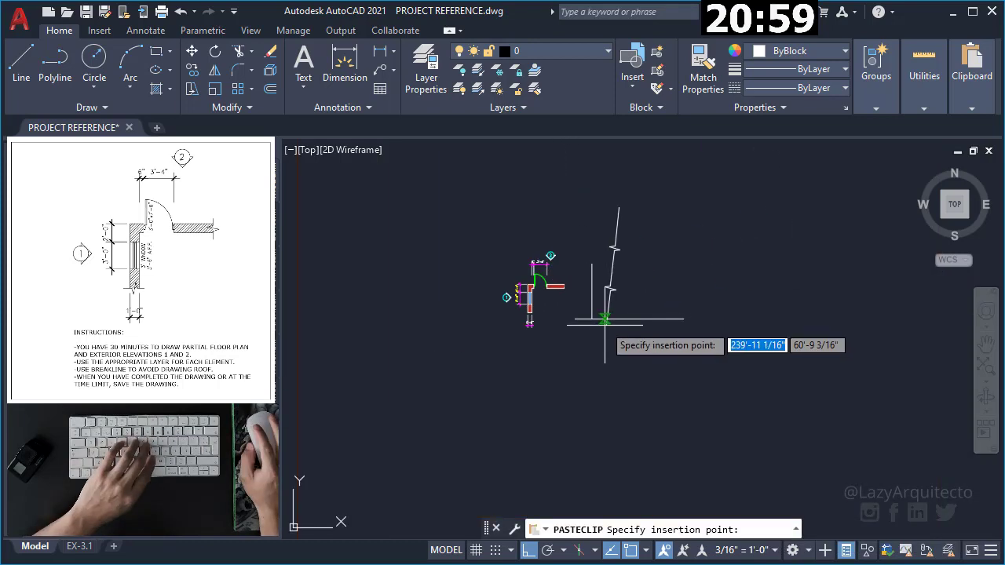
scroll(605, 320, up, 2)
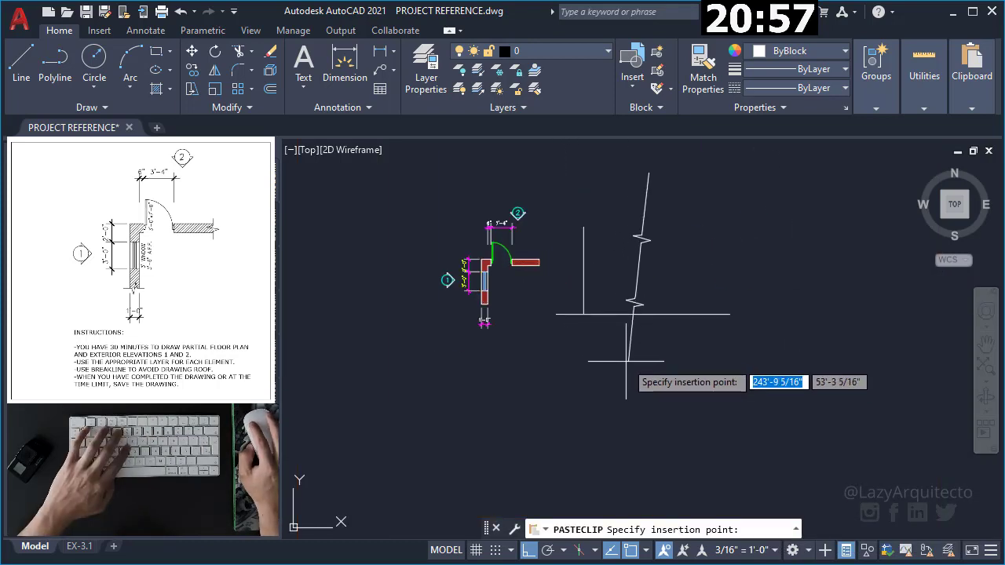
key(Escape)
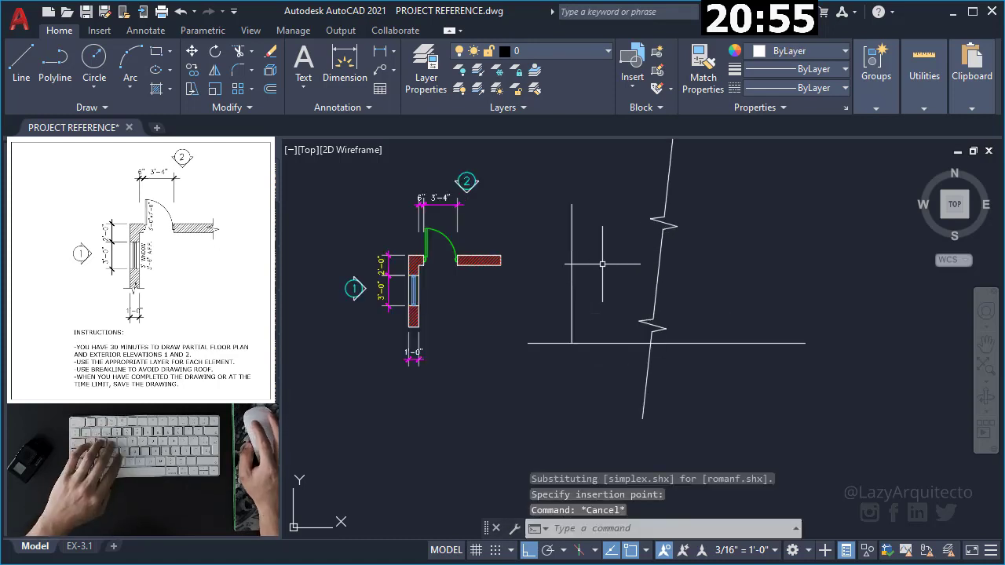
scroll(533, 190, up, 2)
middle_drag(632, 314, 687, 307)
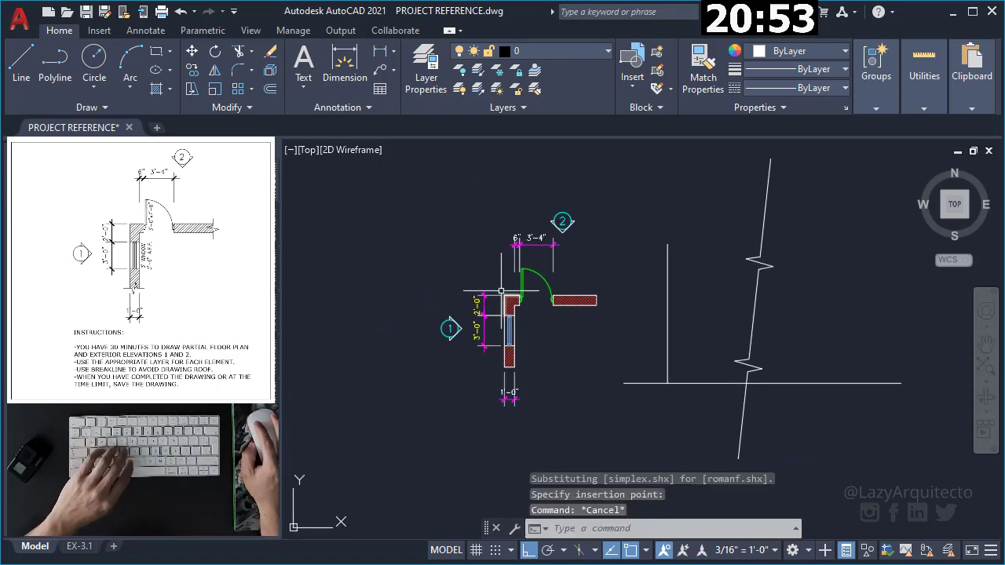
scroll(506, 306, up, 2)
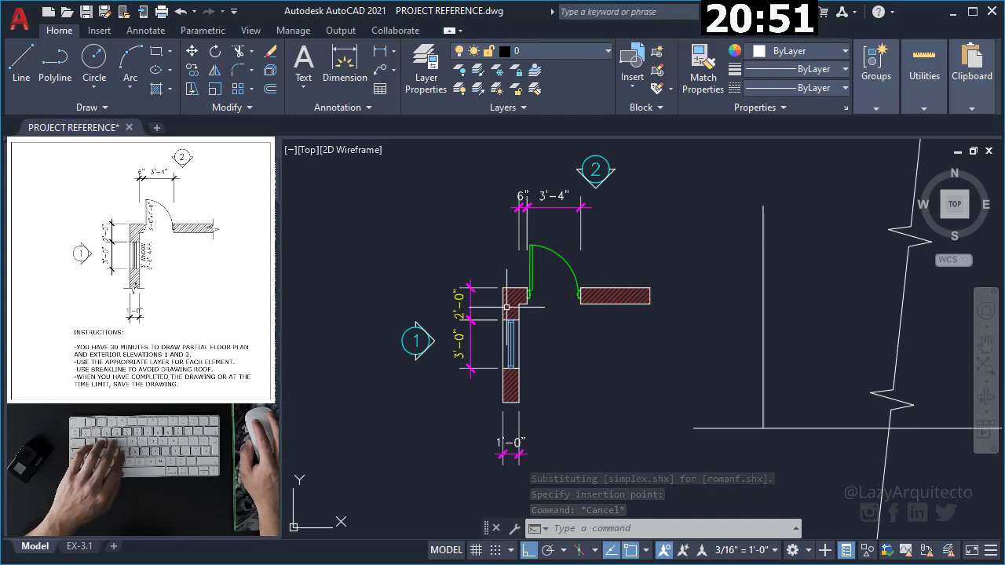
scroll(507, 306, down, 2)
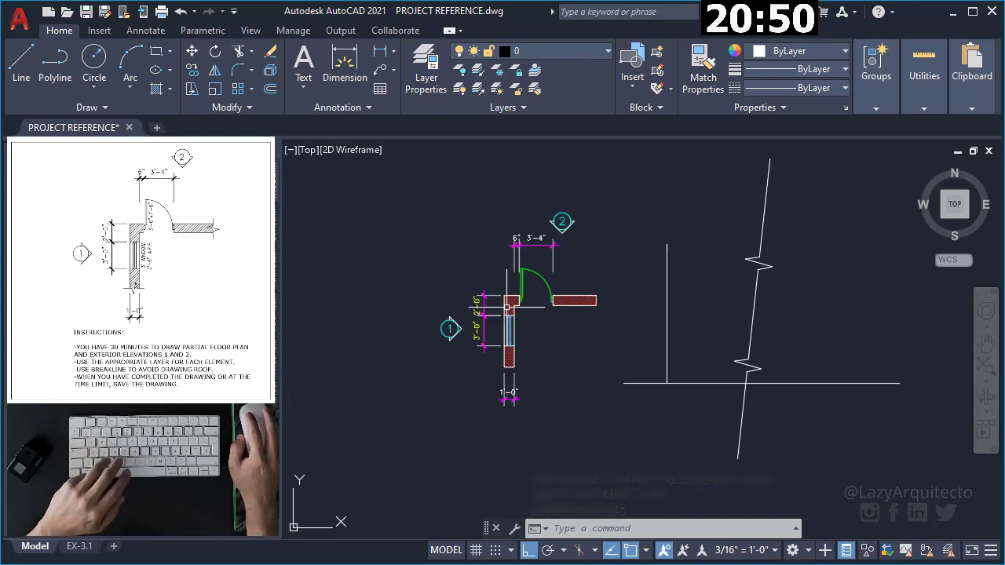
Copy the 23-object wall plan, paste it as a block above the ground line, and rotate it 90°
click(488, 265)
click(616, 378)
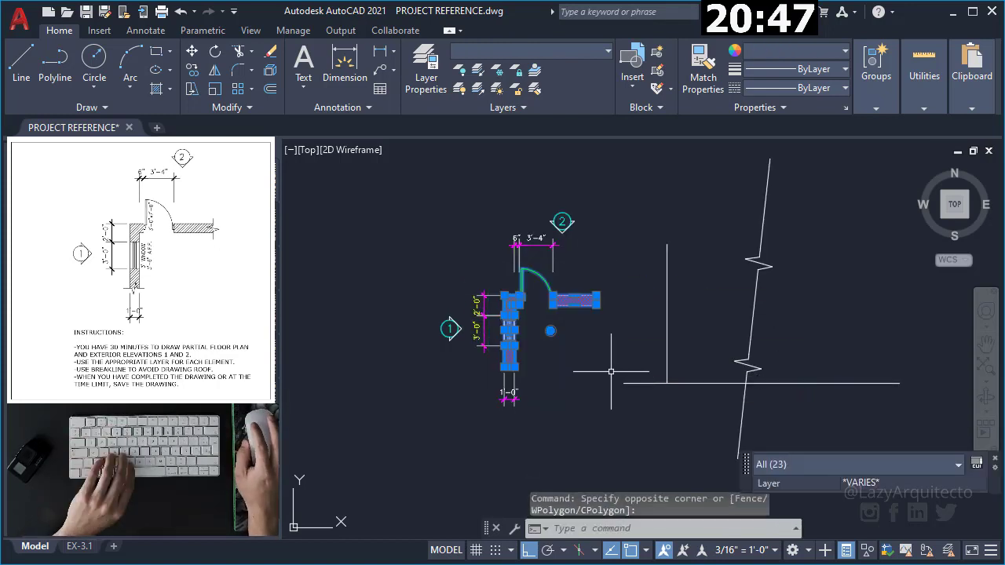
key(ctrl+c)
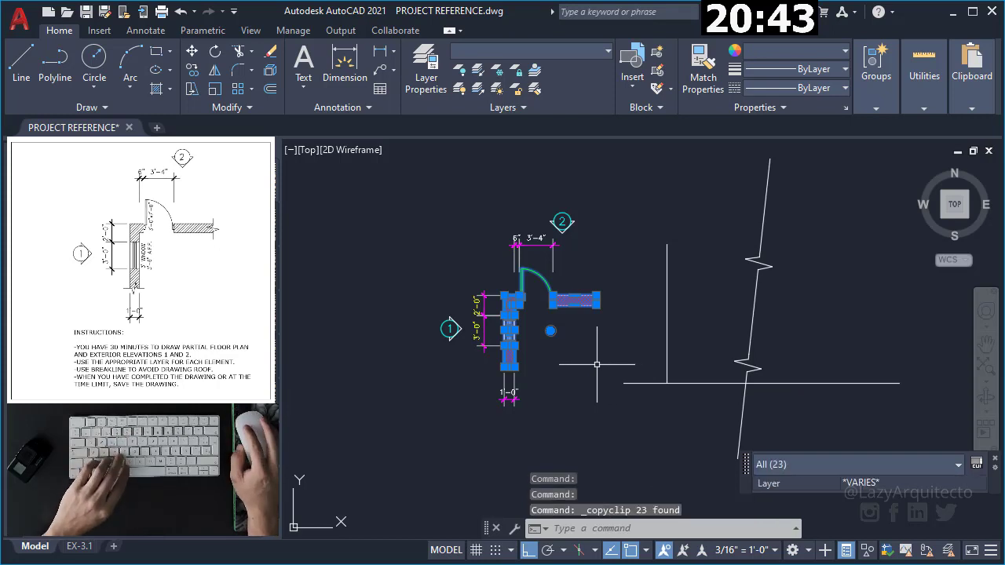
key(ctrl+shift+v)
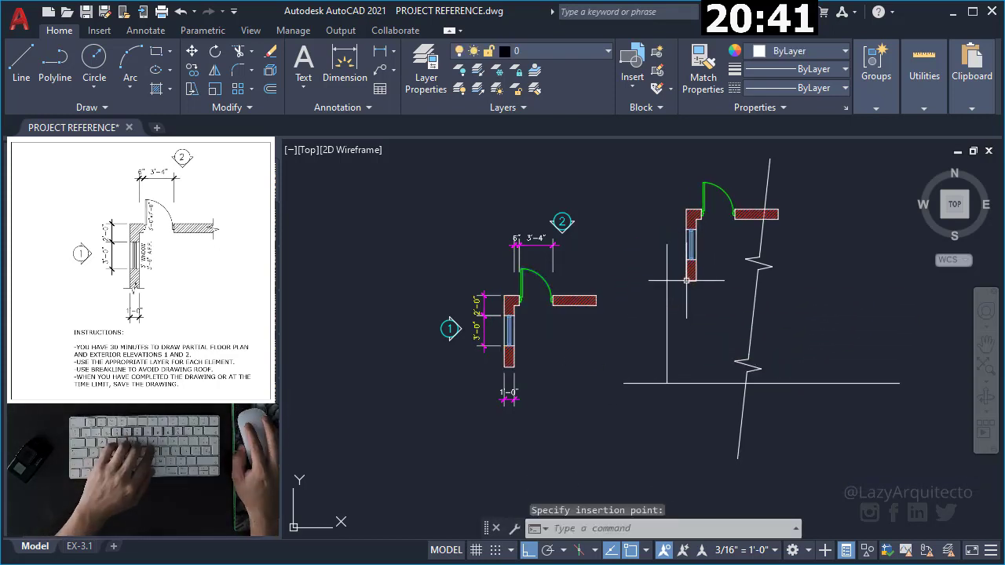
click(693, 256)
text(R)
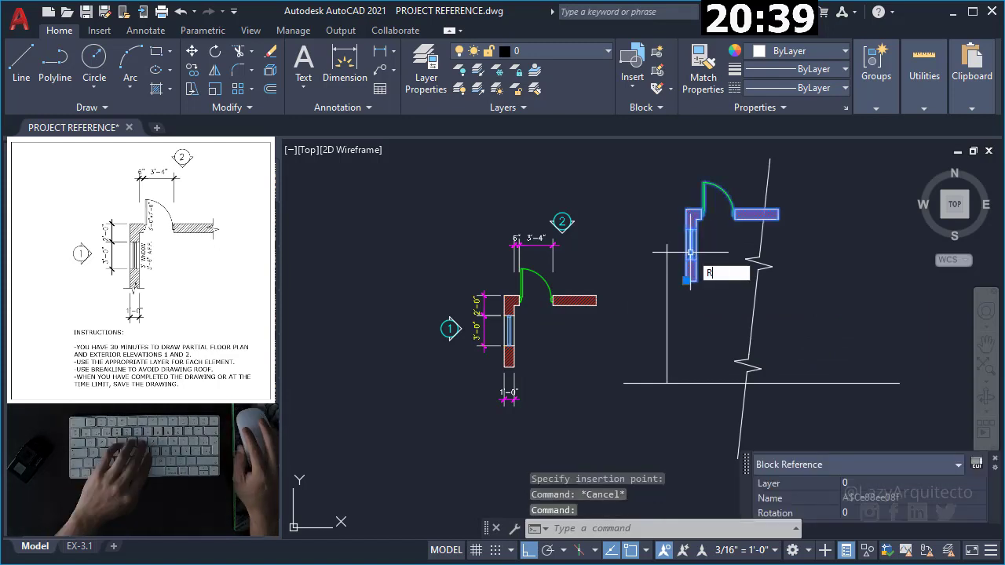
key(Return)
click(689, 279)
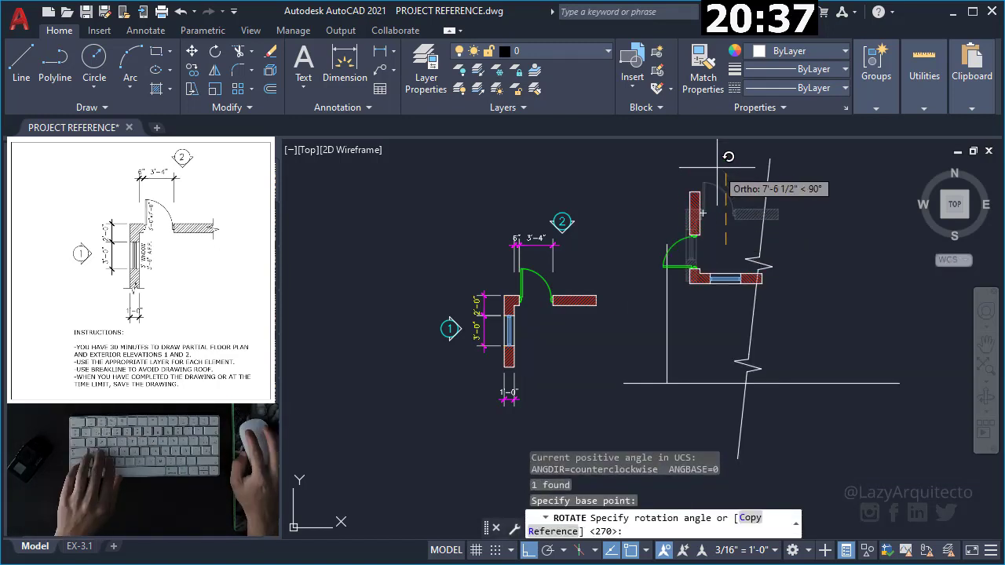
click(717, 157)
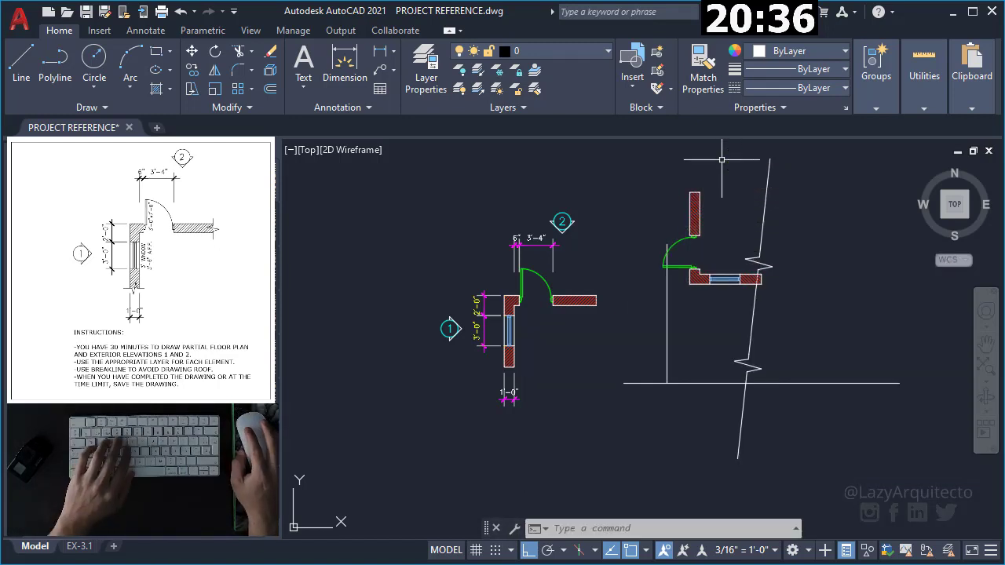
Move the rotated plan copy by its corner onto the elevation's wall line
click(706, 278)
scroll(661, 274, up, 3)
text(m)
key(Return)
click(683, 267)
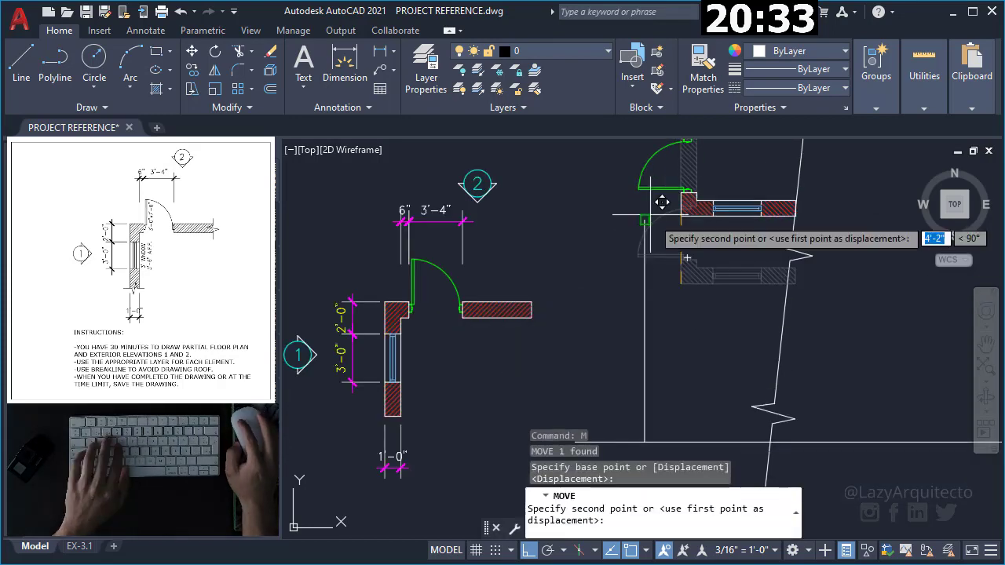
click(645, 219)
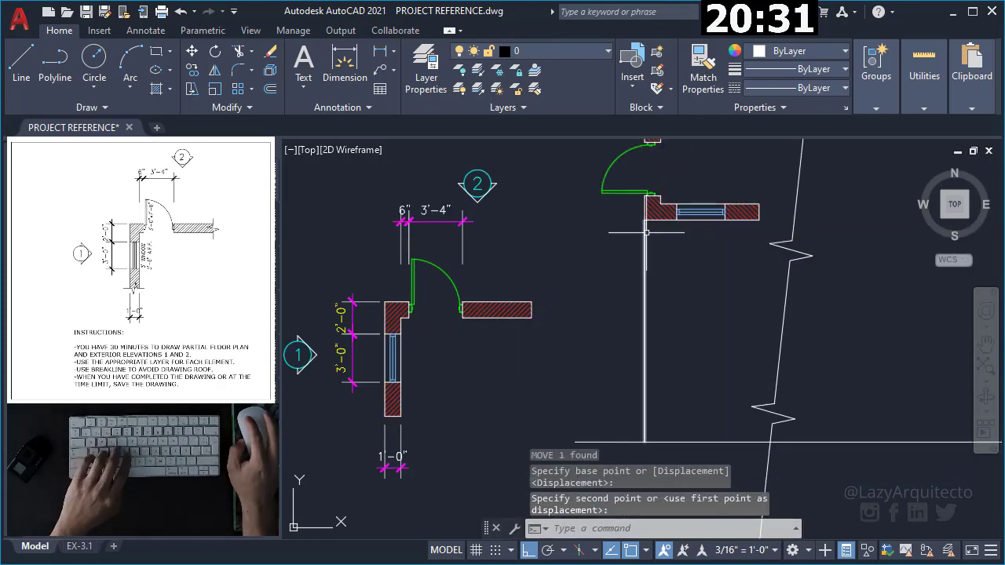
scroll(645, 232, down, 1)
scroll(714, 271, up, 1)
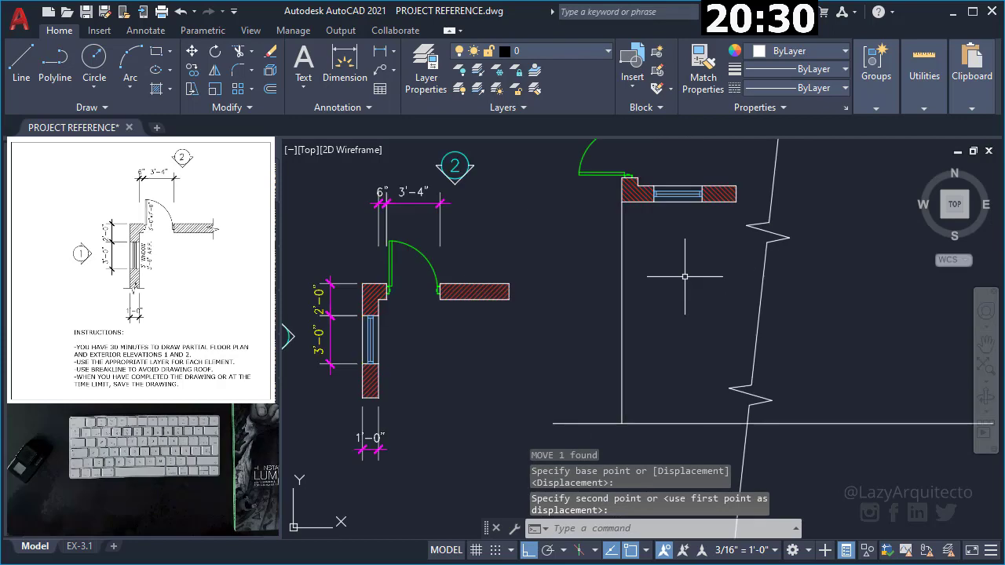
Scale the breakline by 0.5 and recentre it with the TENANT SIGN elevation
double_click(763, 262)
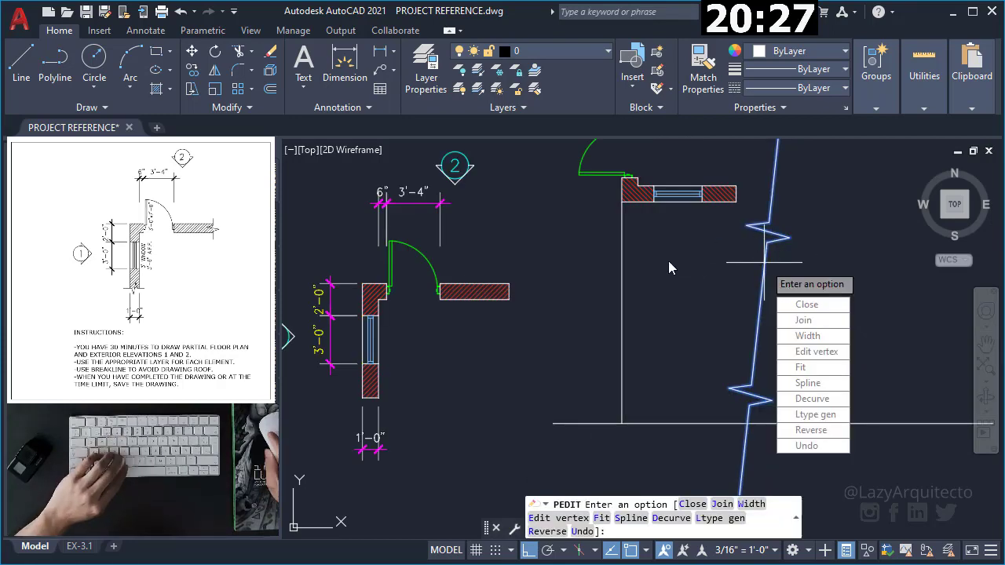
key(Escape)
click(784, 274)
click(758, 292)
scroll(695, 264, down, 2)
text(SC)
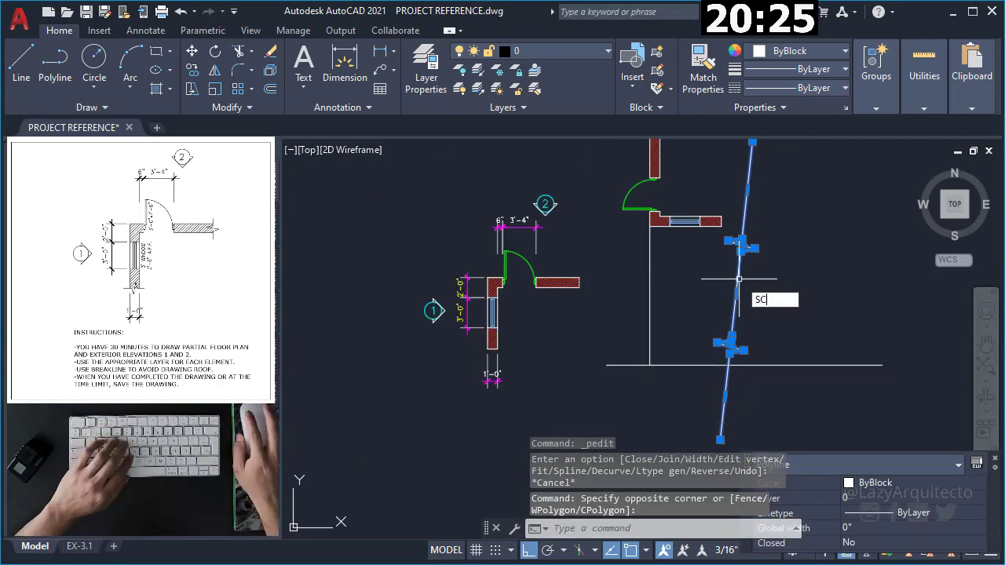
key(Return)
click(737, 292)
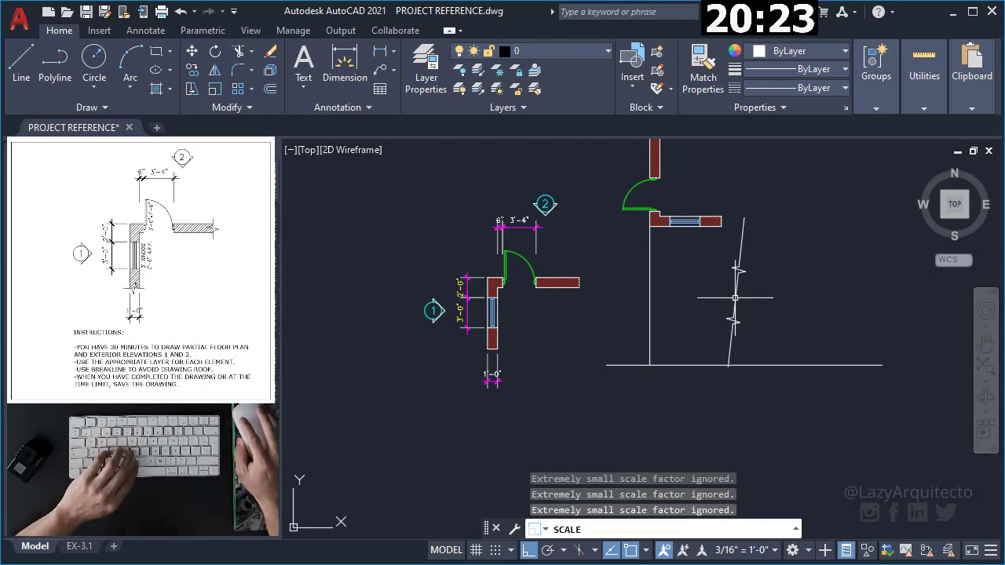
text(.5)
scroll(735, 297, up, 2)
key(Return)
click(749, 304)
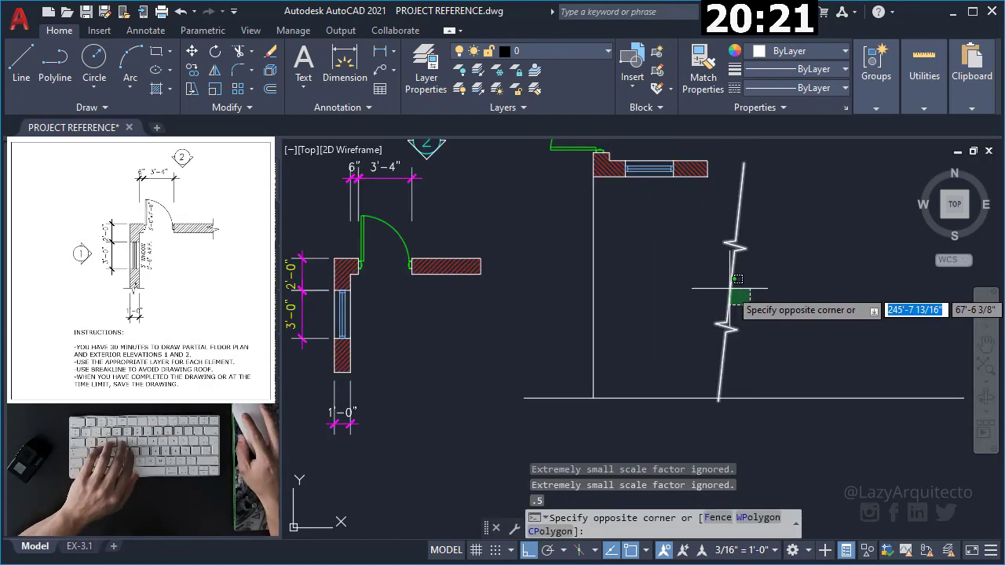
key(Escape)
key(Escape)
mouse_move(674, 293)
middle_down()
mouse_move(701, 314)
mouse_move(974, 337)
middle_up()
Zoom to the TENANT SIGN storefront glazing and draw the window panel rectangle
middle_drag(392, 280, 526, 326)
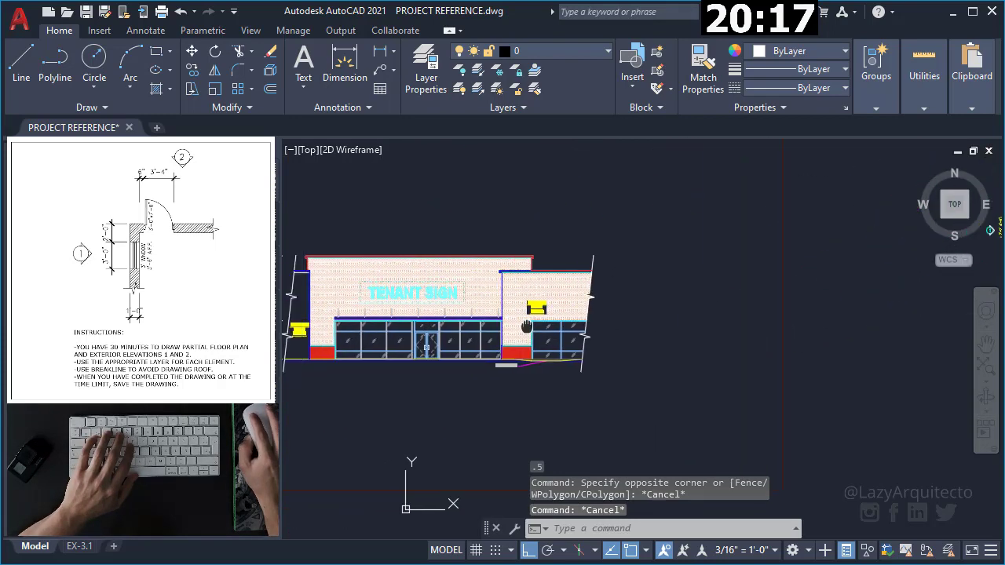
scroll(385, 345, up, 2)
scroll(385, 345, up, 1)
middle_drag(392, 339, 493, 324)
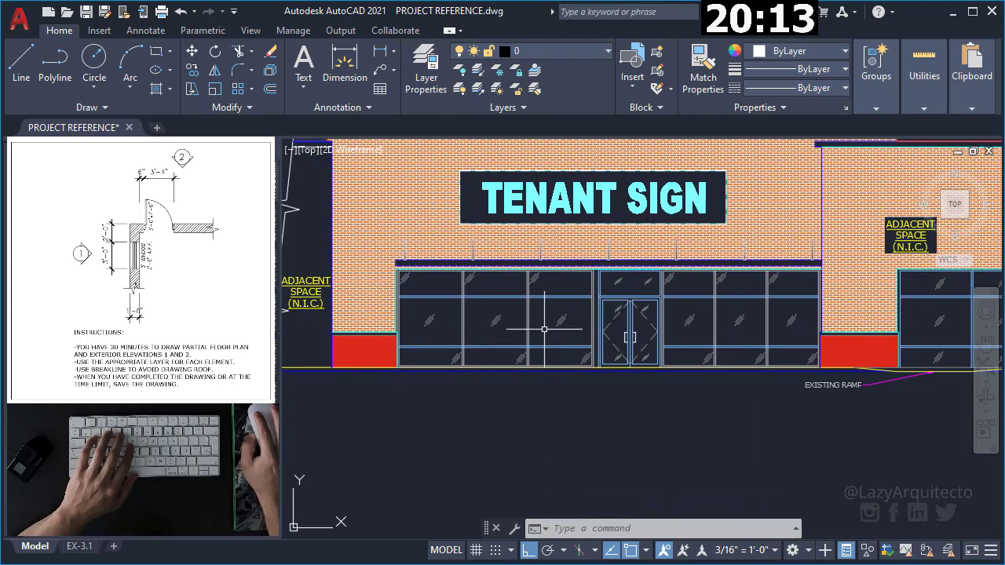
middle_drag(631, 337, 528, 330)
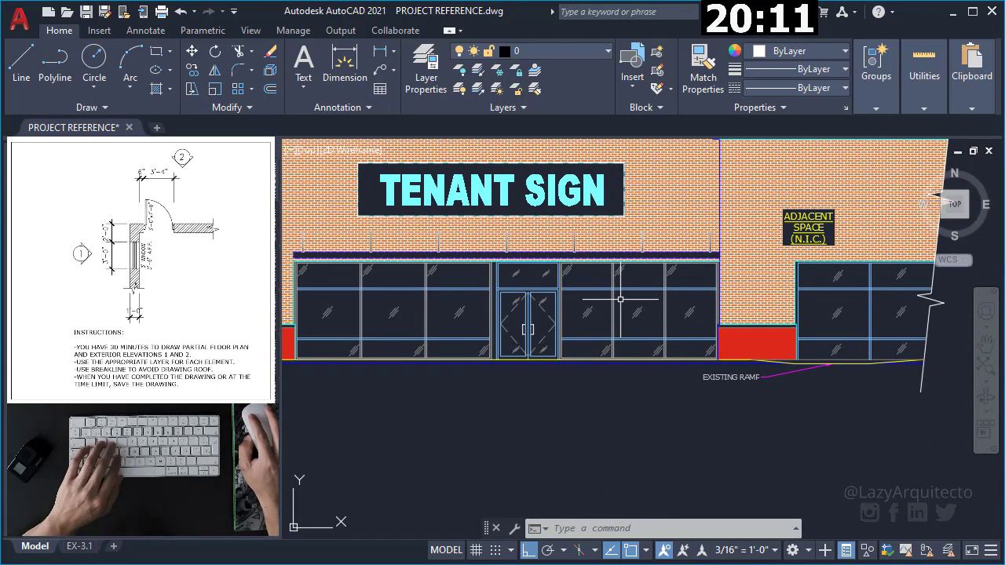
scroll(620, 299, up, 2)
middle_drag(621, 299, 604, 308)
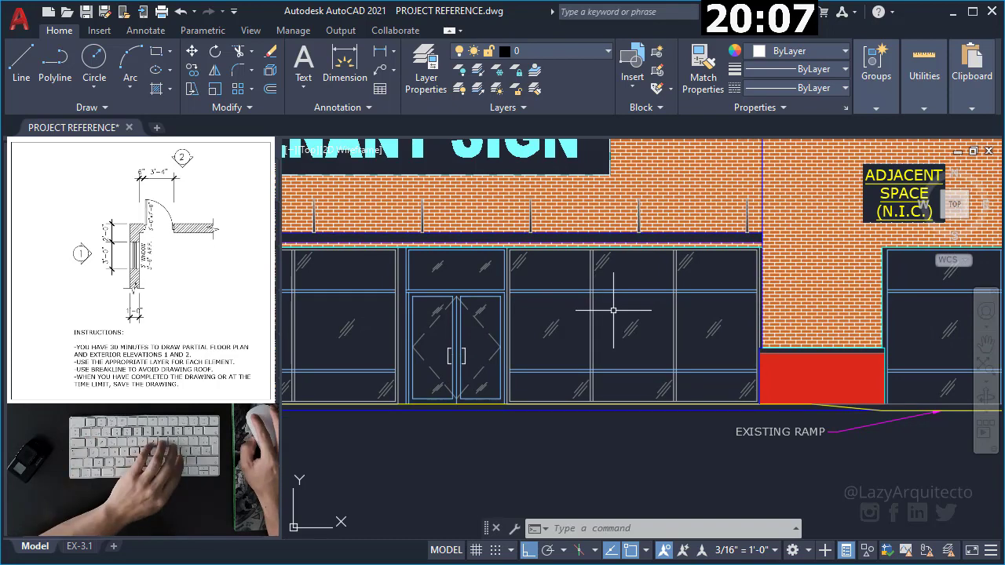
scroll(614, 311, up, 2)
middle_drag(613, 302, 572, 287)
text(rec)
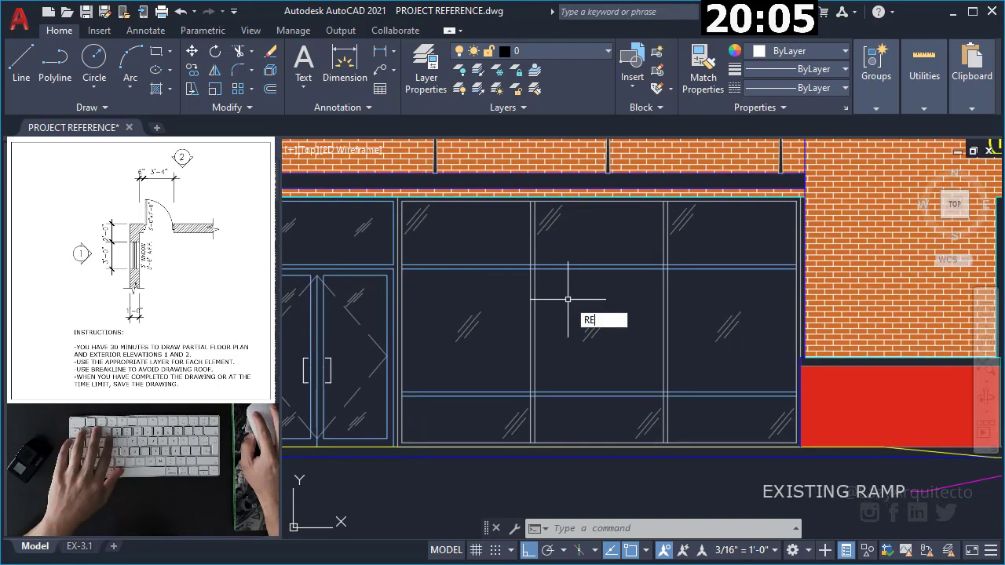
key(Return)
scroll(549, 282, up, 3)
click(531, 260)
scroll(587, 376, down, 3)
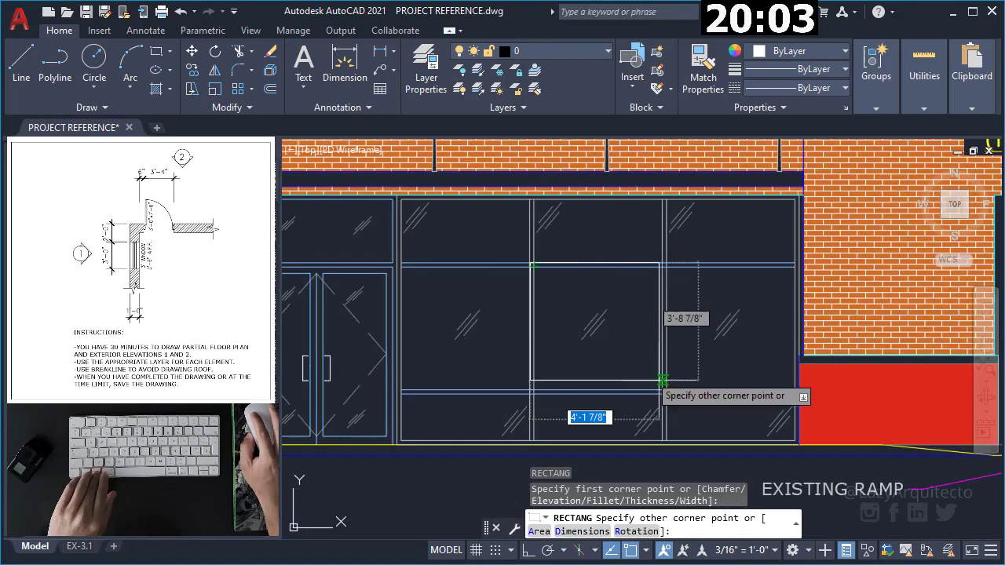
scroll(677, 398, up, 4)
click(678, 399)
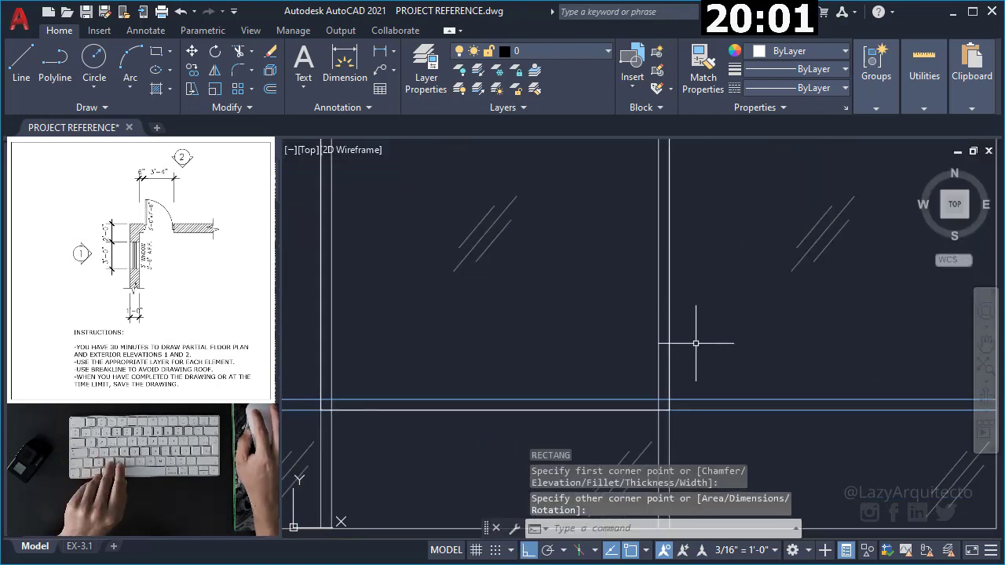
Offset the panel edges 2 inches inward to form the inner frame
key(Return)
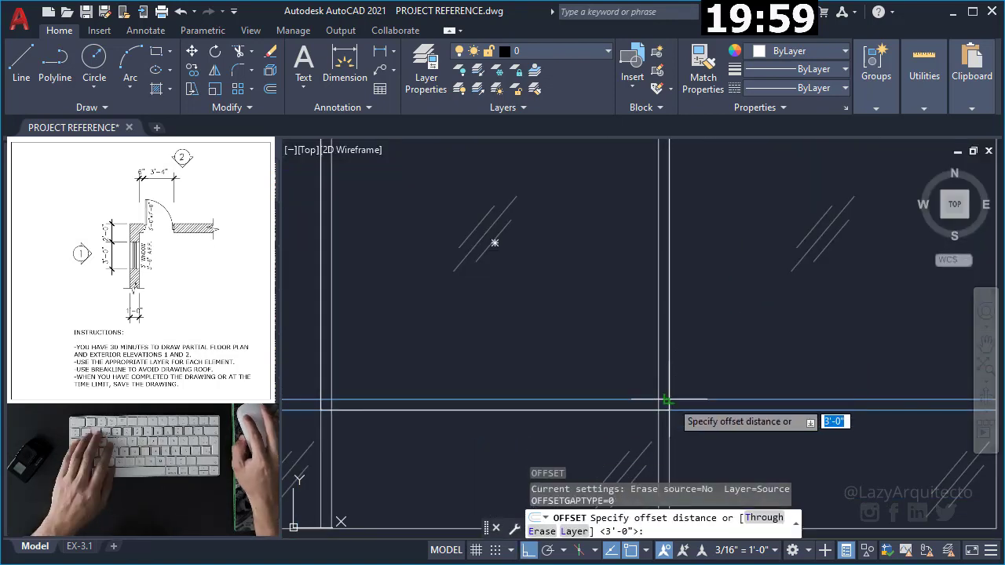
double_click(665, 400)
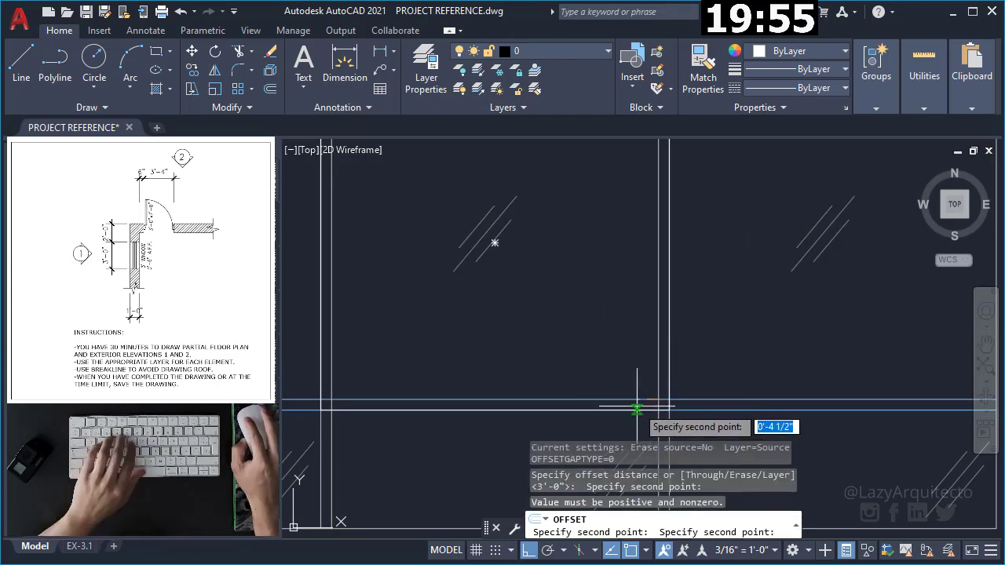
key(Escape)
key(space)
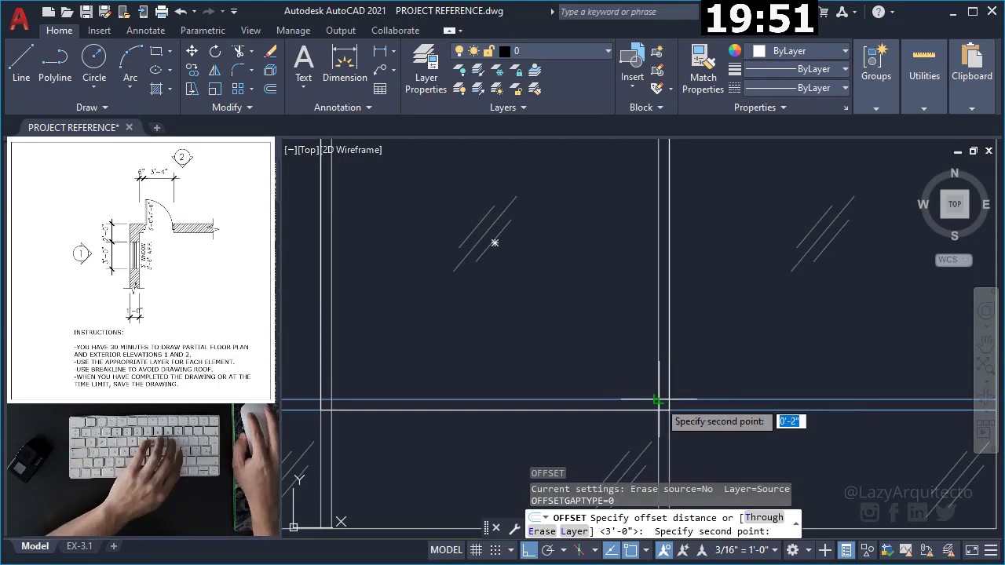
click(658, 401)
click(562, 408)
click(562, 360)
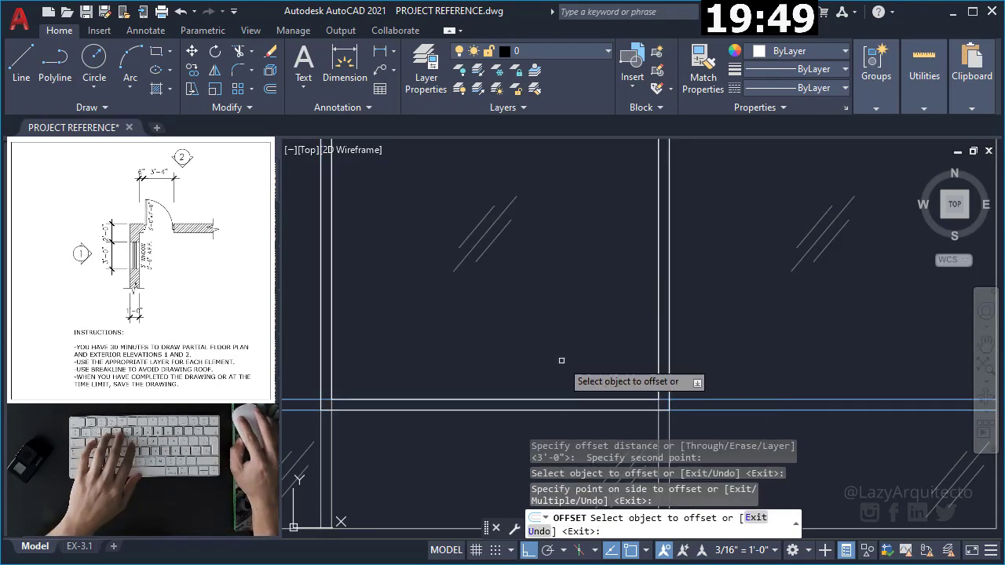
scroll(561, 360, down, 3)
key(space)
Select the three glass lines plus the panel frame and start moving them from a base point
click(520, 267)
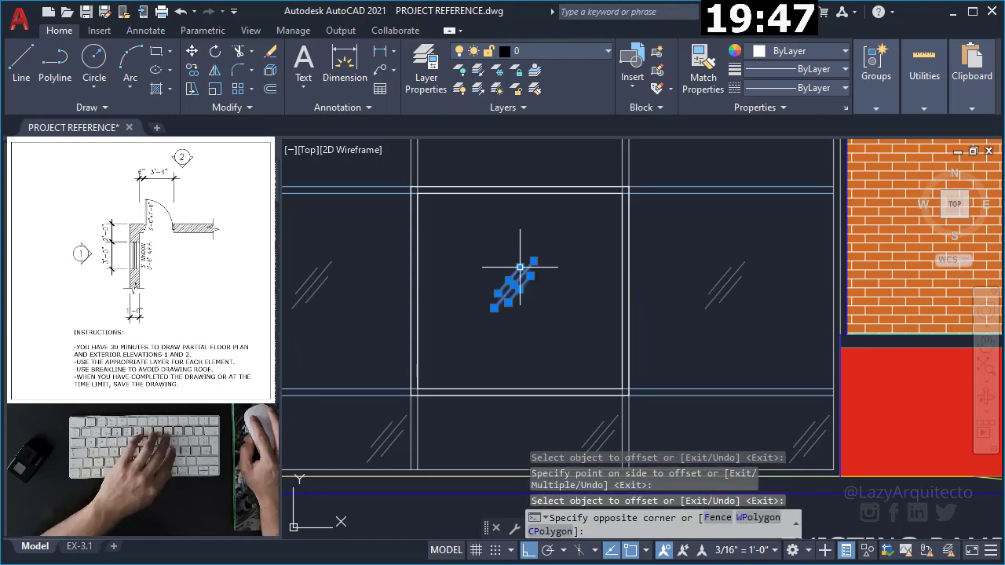
click(520, 268)
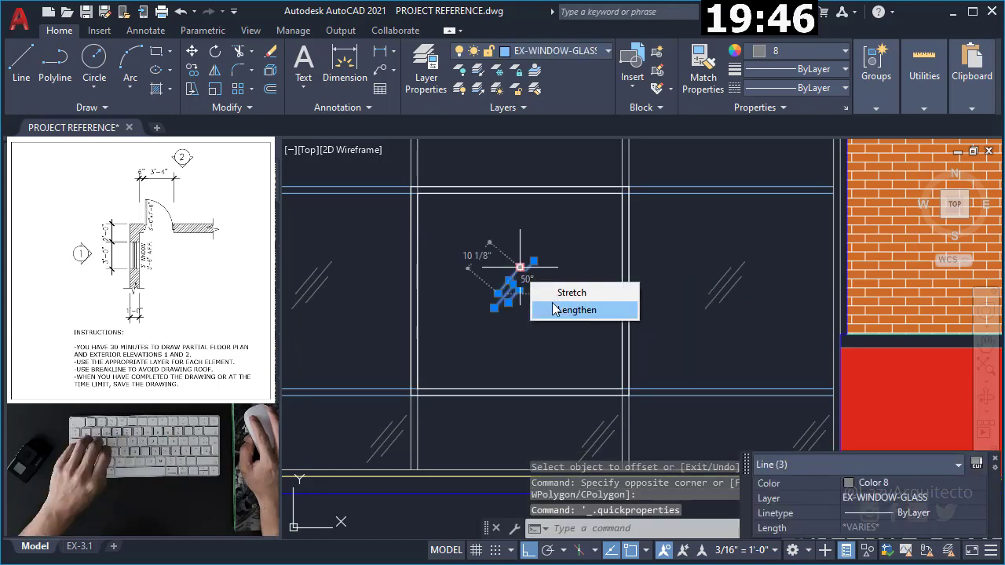
click(471, 191)
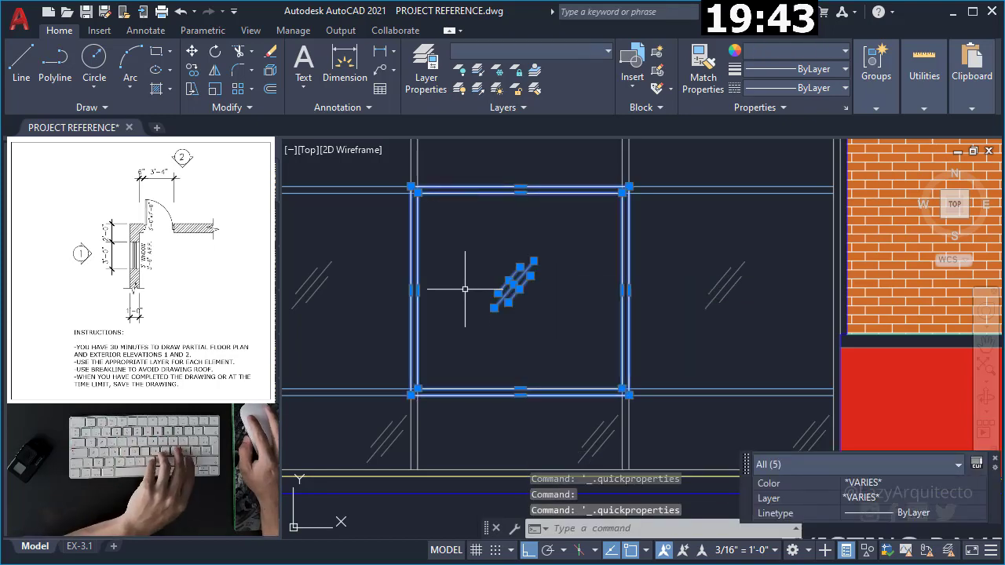
text(m)
key(Return)
click(411, 394)
Cancel the panel move and try a crossing-window stretch over the wall end, then abandon it
scroll(424, 322, down, 5)
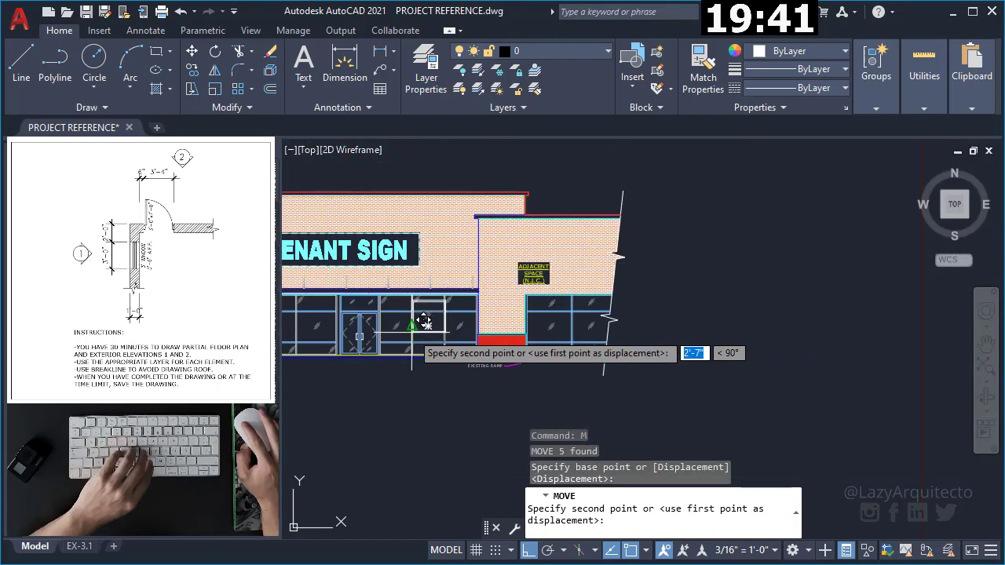
scroll(504, 352, down, 3)
scroll(422, 327, down, 2)
scroll(714, 267, up, 5)
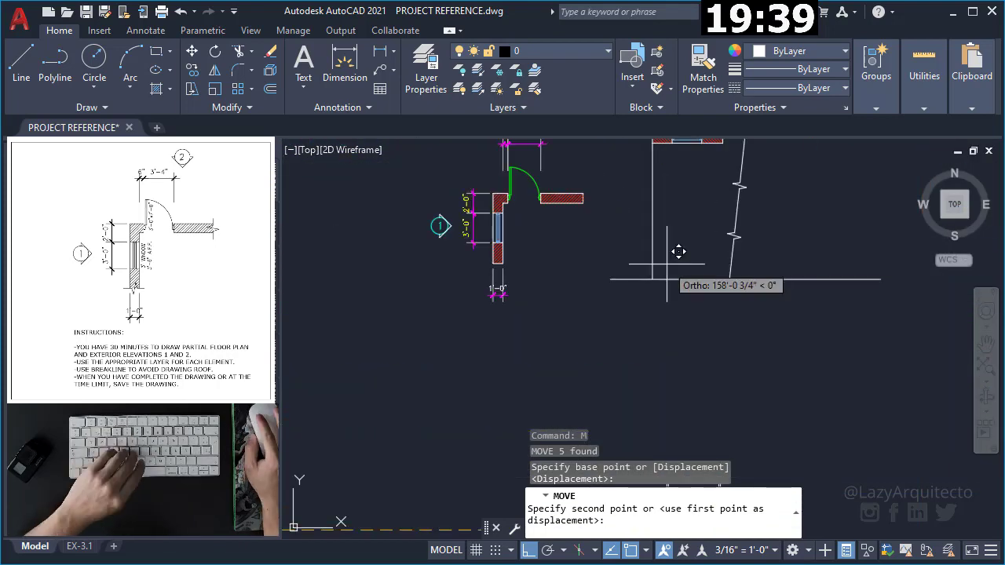
scroll(660, 236, up, 3)
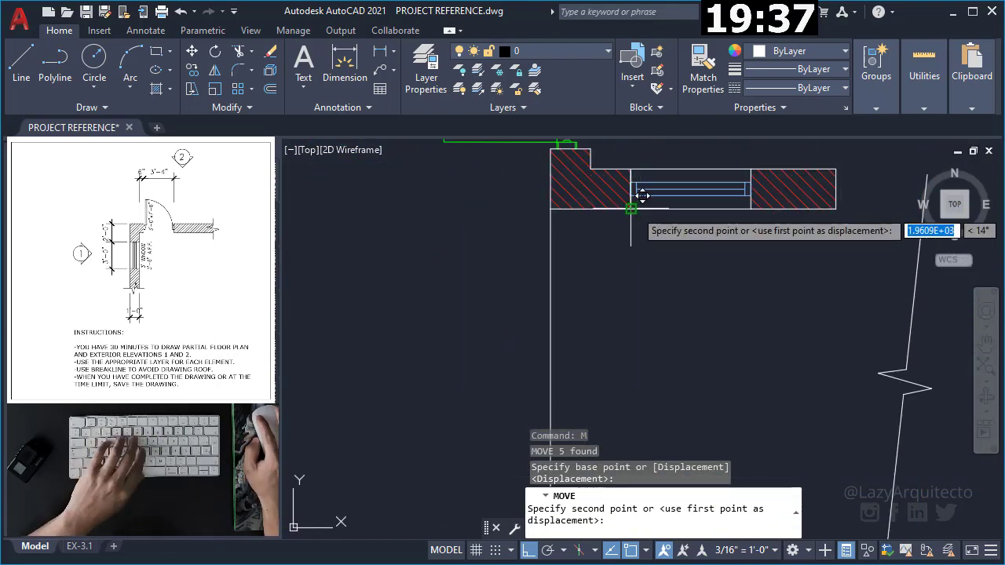
key(Escape)
scroll(652, 275, down, 2)
scroll(663, 306, down, 2)
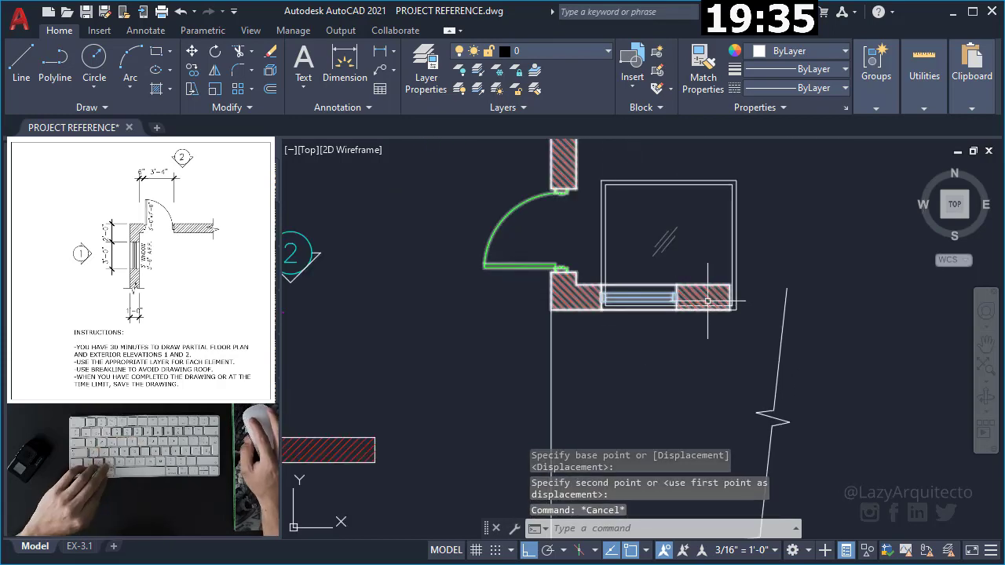
text(s)
key(Return)
click(754, 345)
click(738, 281)
scroll(738, 281, up, 1)
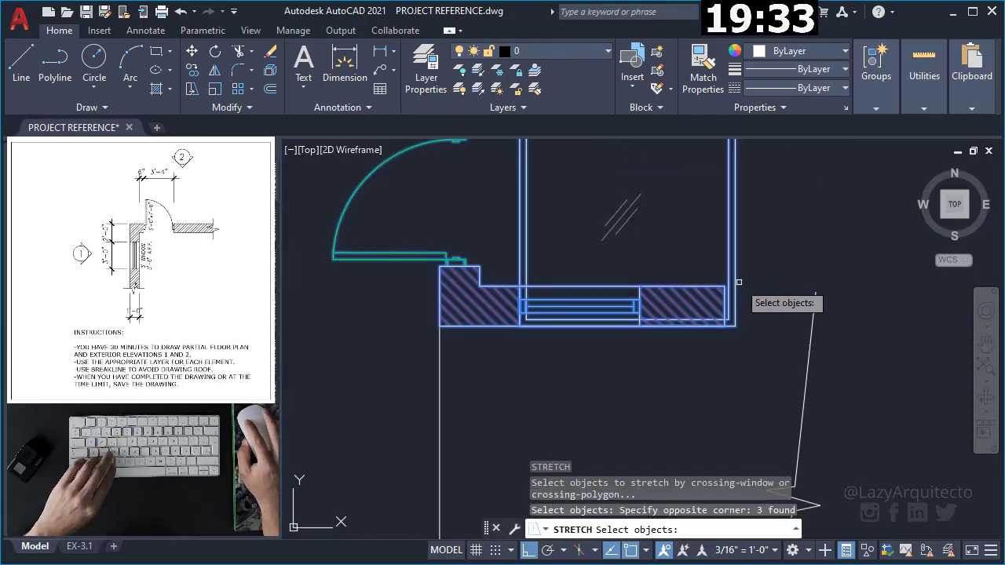
key(Return)
scroll(737, 314, up, 2)
click(737, 348)
scroll(734, 352, down, 2)
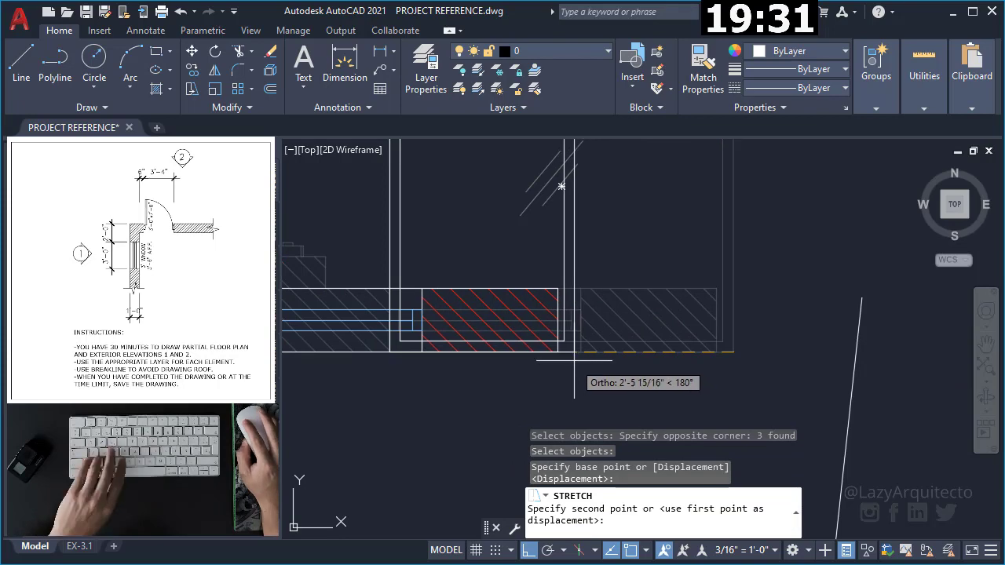
key(Escape)
scroll(617, 359, down, 1)
scroll(667, 365, down, 2)
Stretch the previous selection, excluding the door, by 1' from the wall corner
key(Return)
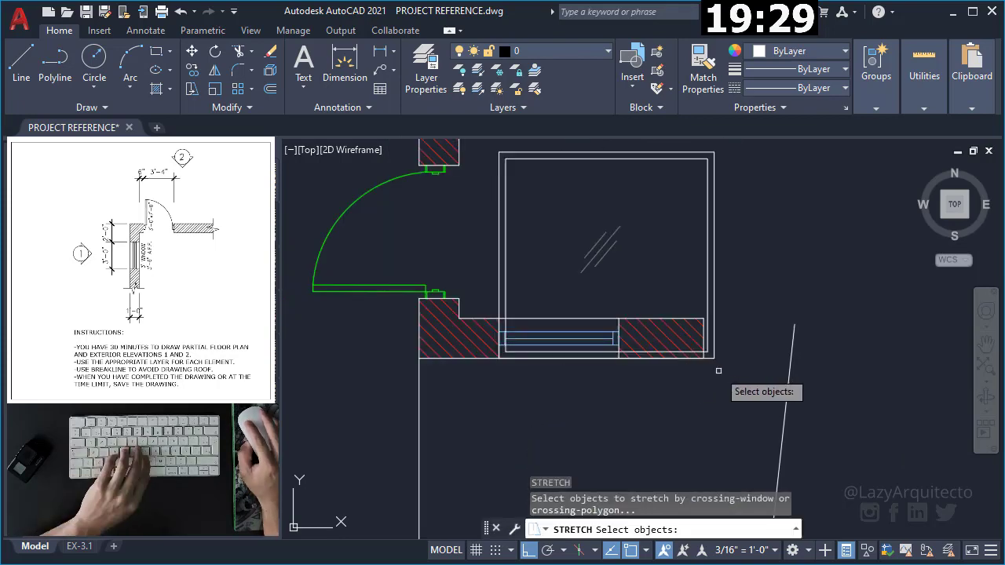
text(p)
key(Return)
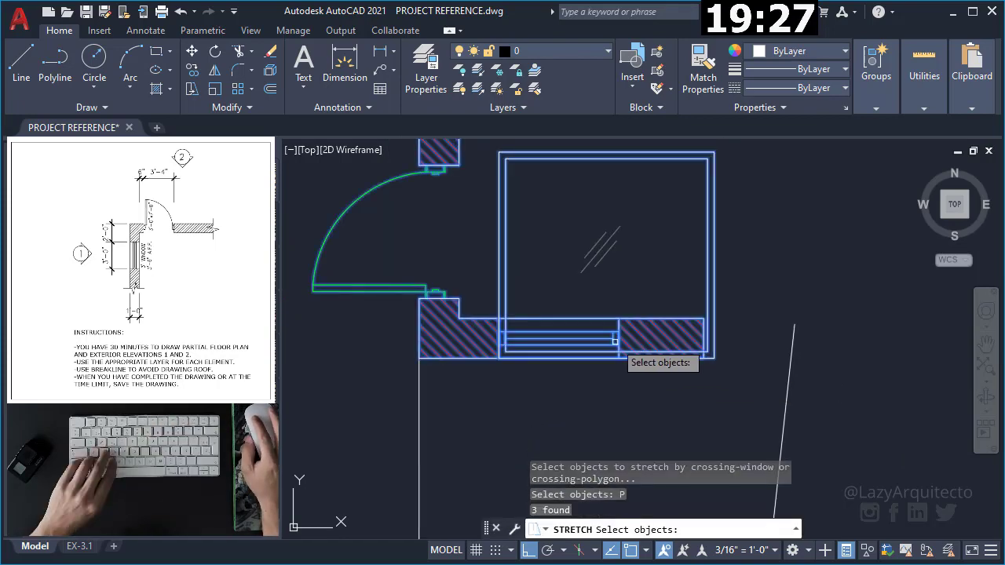
shift+click(478, 323)
key(Return)
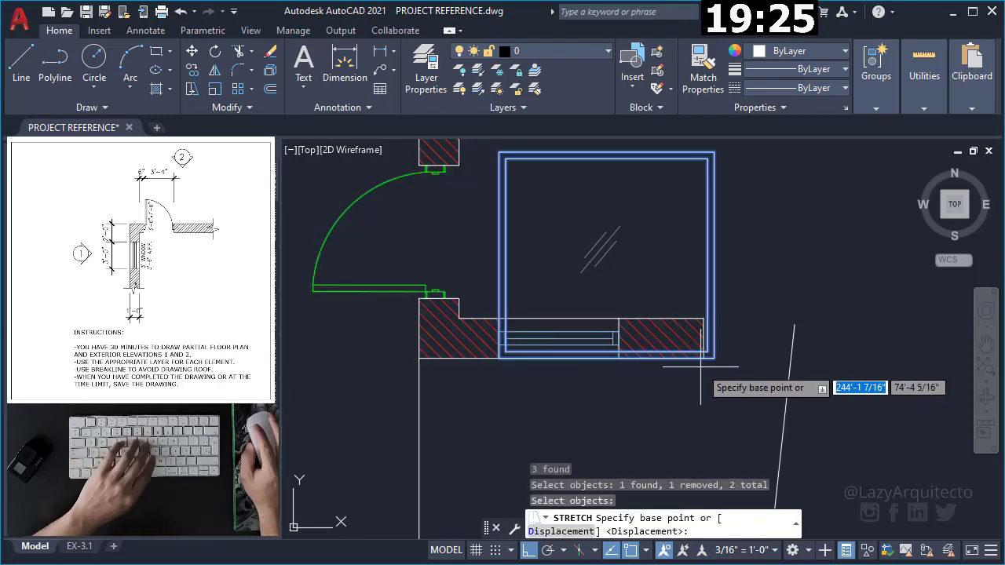
scroll(699, 365, up, 2)
click(711, 353)
scroll(672, 364, up, 2)
text(1)
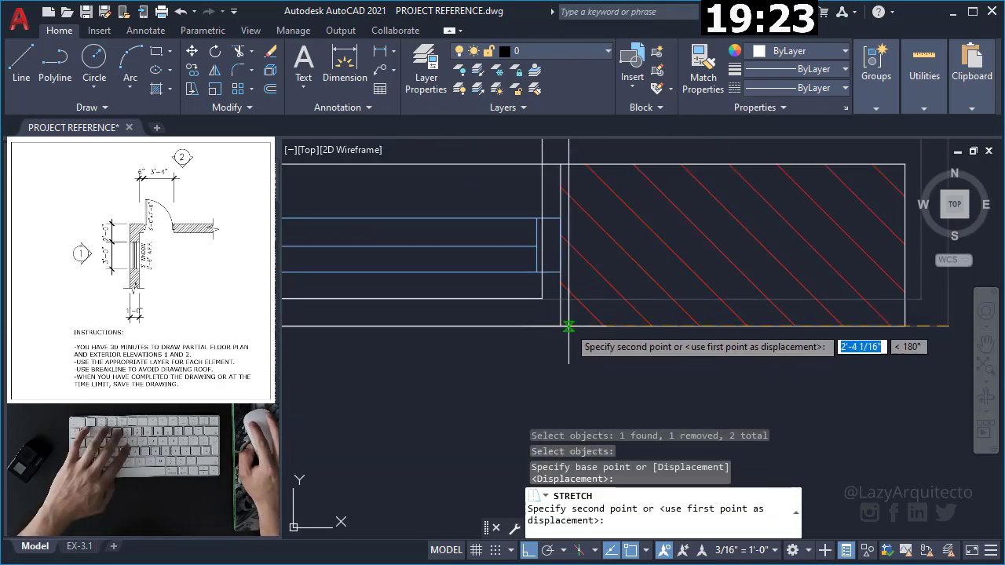
key(Return)
scroll(668, 359, down, 2)
scroll(668, 360, down, 2)
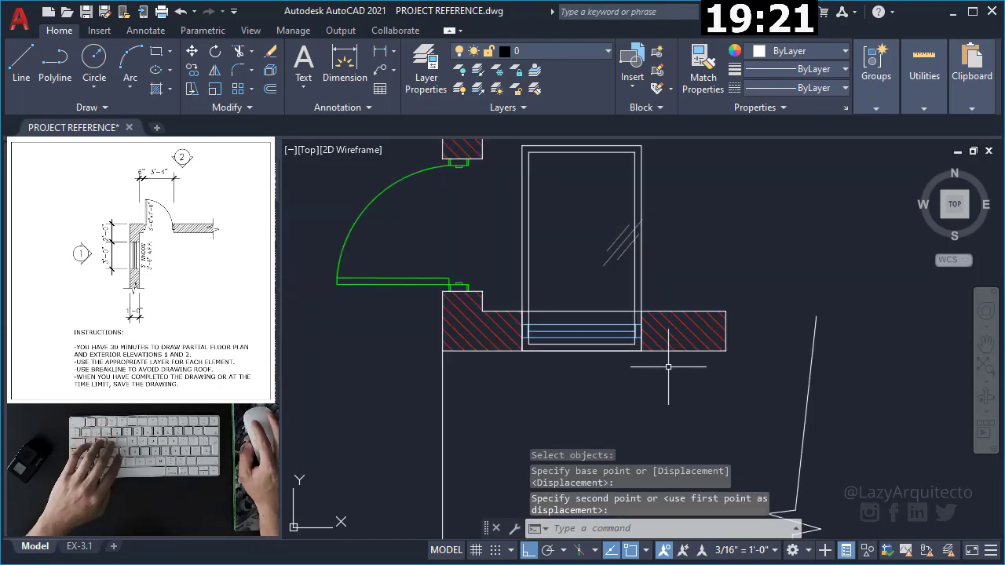
scroll(668, 346, up, 2)
scroll(672, 314, down, 4)
Window-select the narrowed window panel and start moving it from its corner below the wall
text(M)
key(Return)
key(Escape)
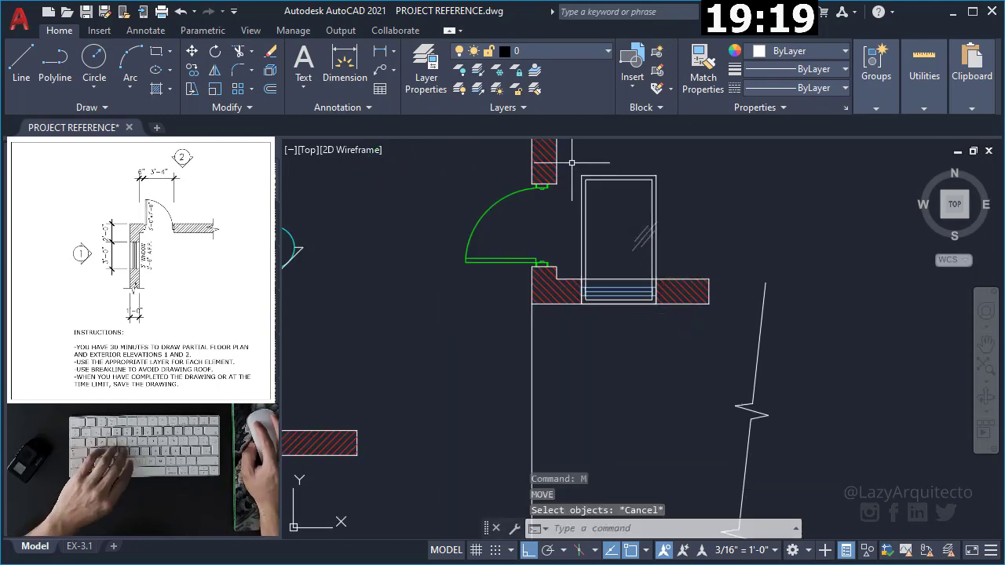
click(571, 162)
click(659, 330)
text(M)
key(Return)
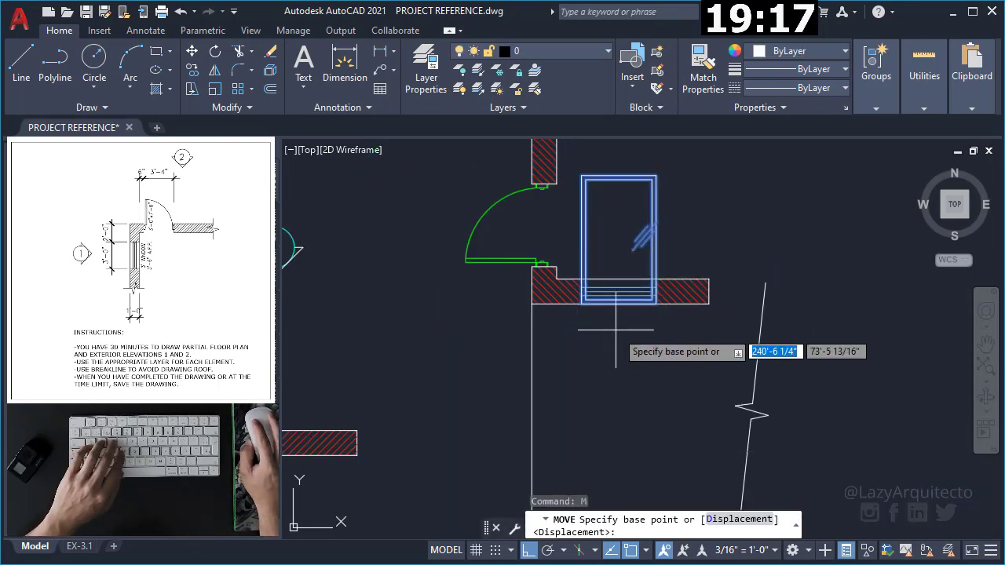
scroll(615, 330, up, 2)
scroll(597, 306, up, 2)
click(579, 285)
scroll(588, 314, down, 4)
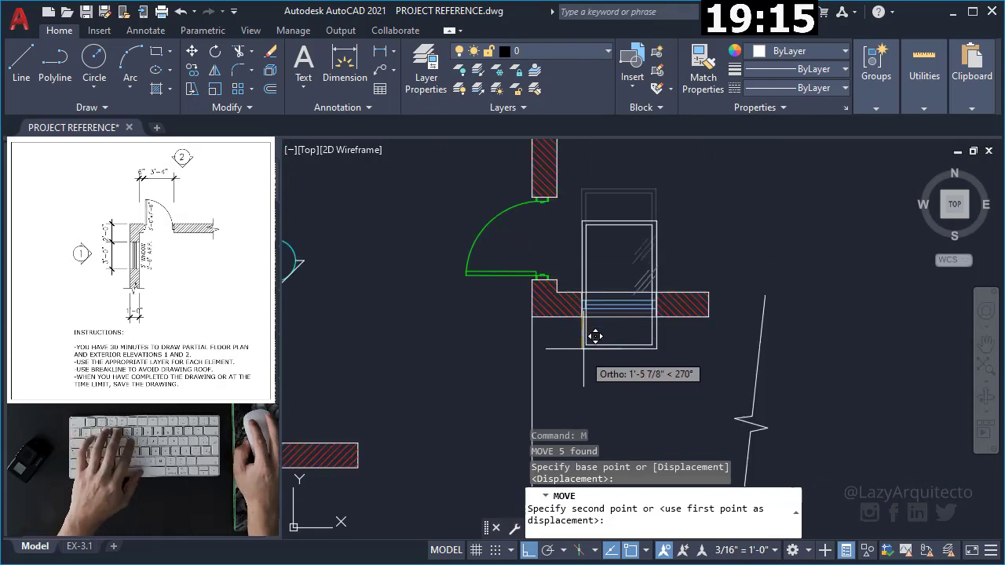
scroll(628, 314, down, 2)
scroll(714, 274, down, 2)
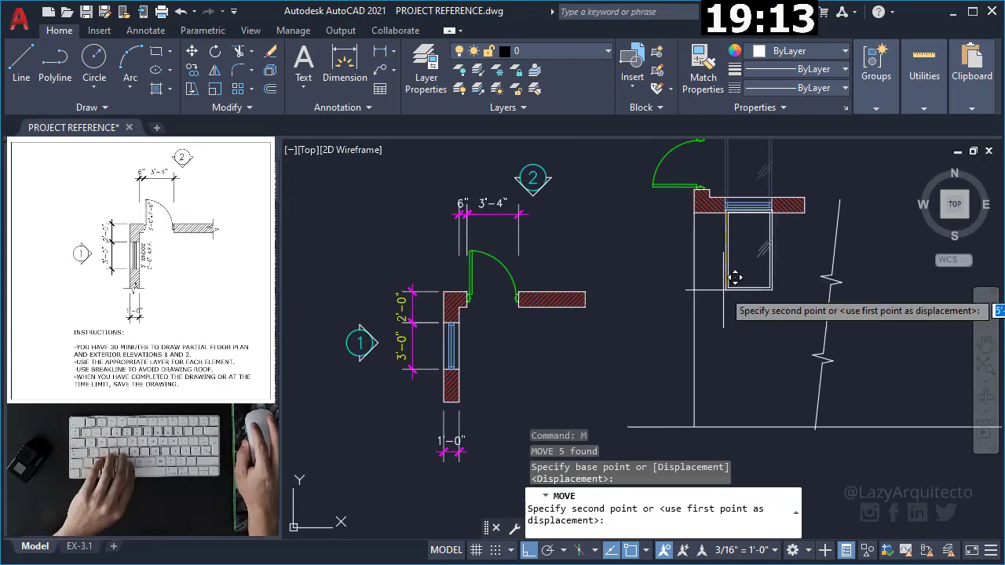
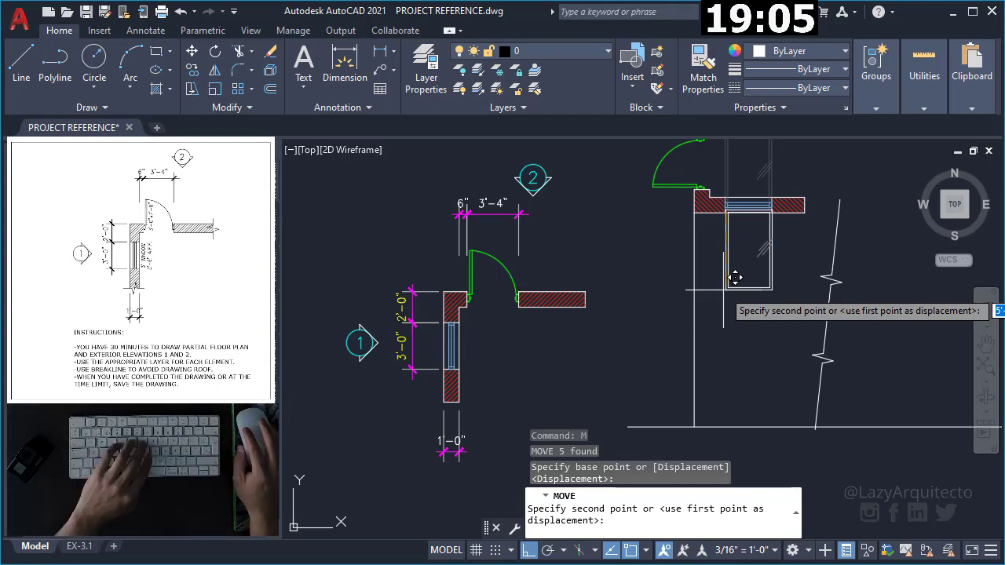
Abandon the window move and search the web for 'AFF meaning in architecture'
key(Escape)
middle_drag(747, 281, 661, 304)
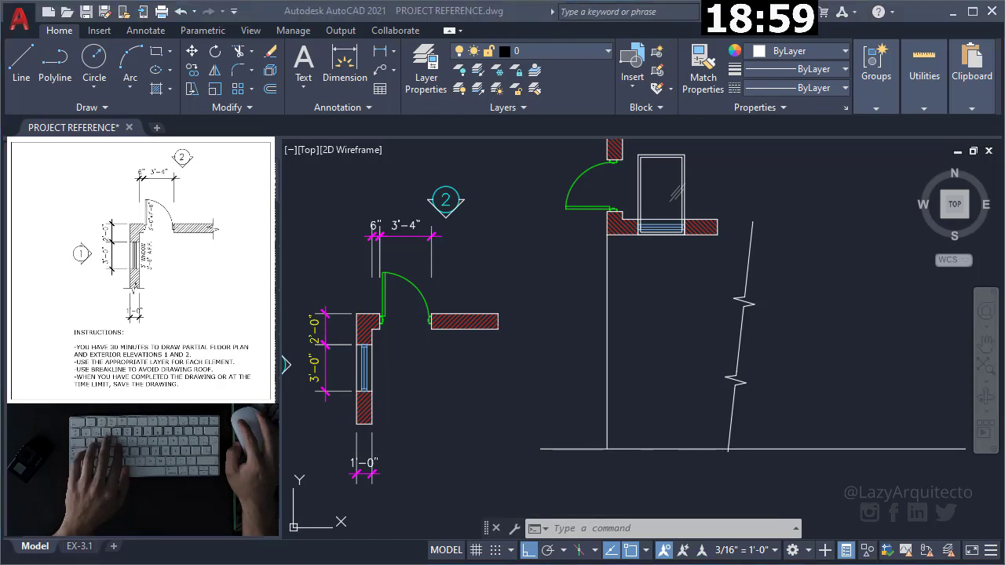
key(alt+Tab)
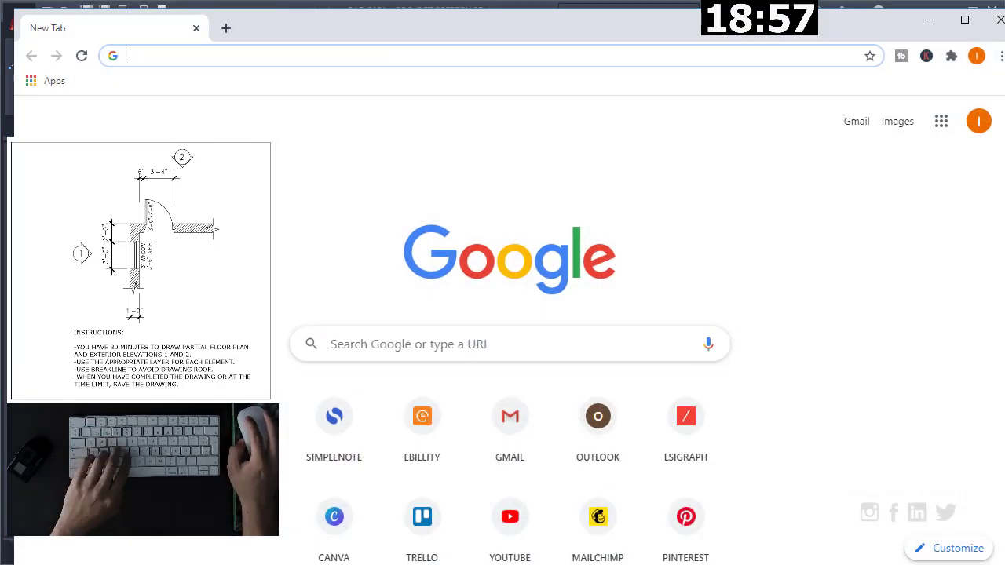
key(super+Down)
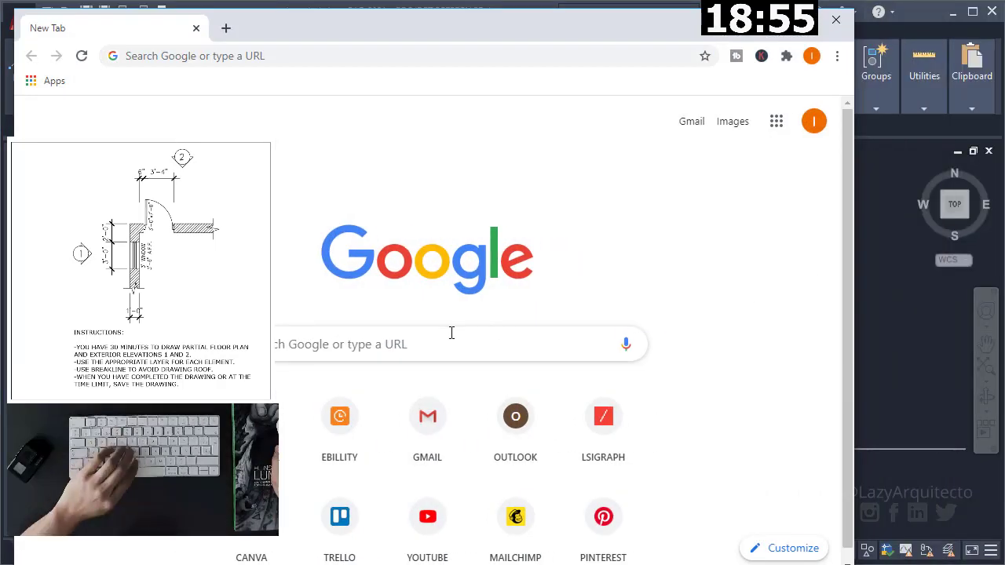
text(AFF )
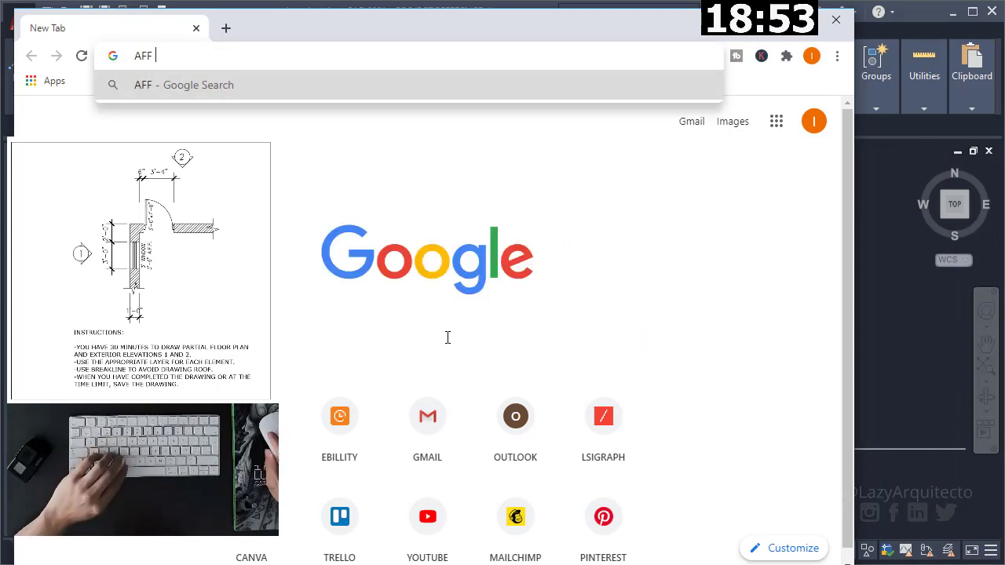
text(MEANING)
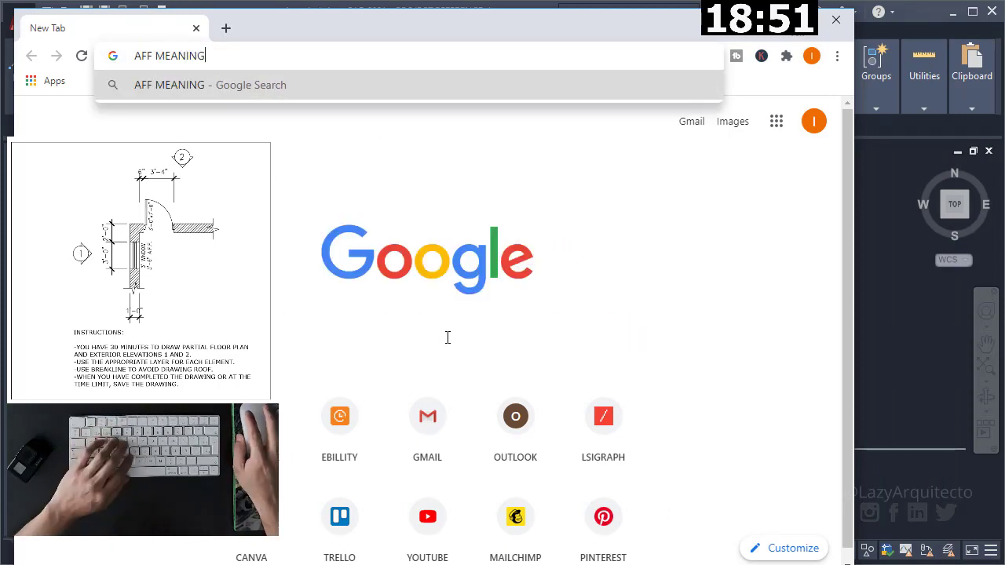
text( IN ARCHIT)
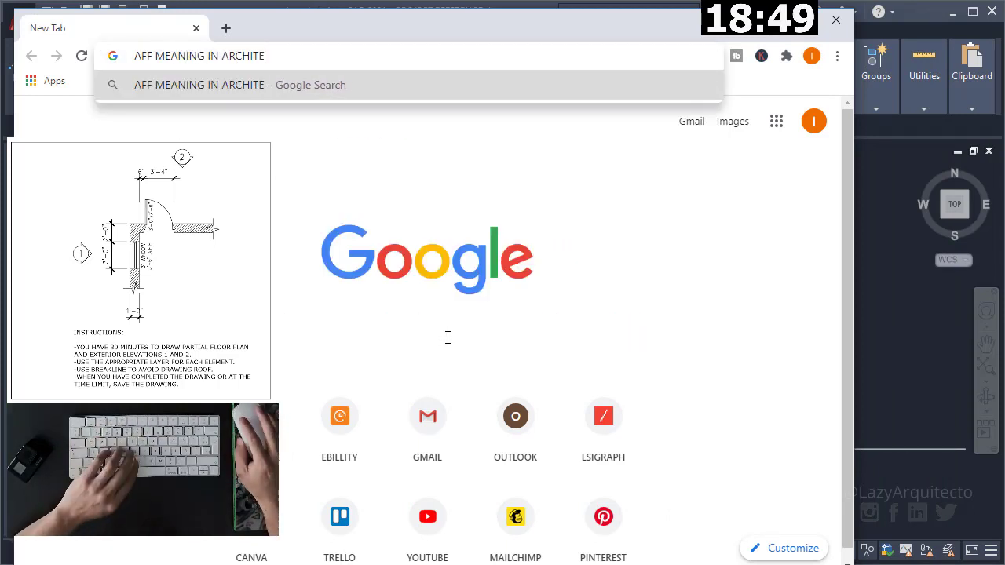
text(E)
key(Return)
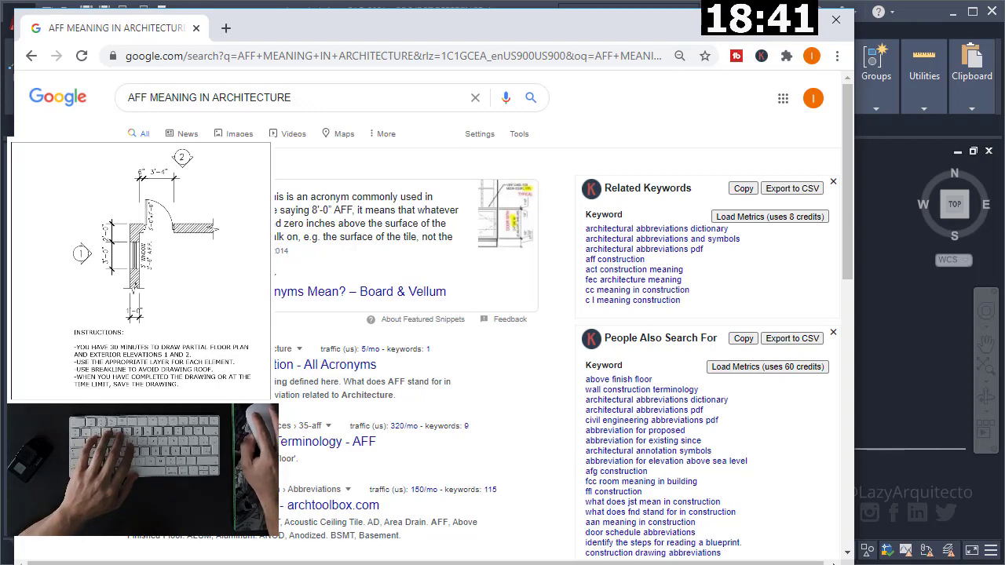
key(alt+Tab)
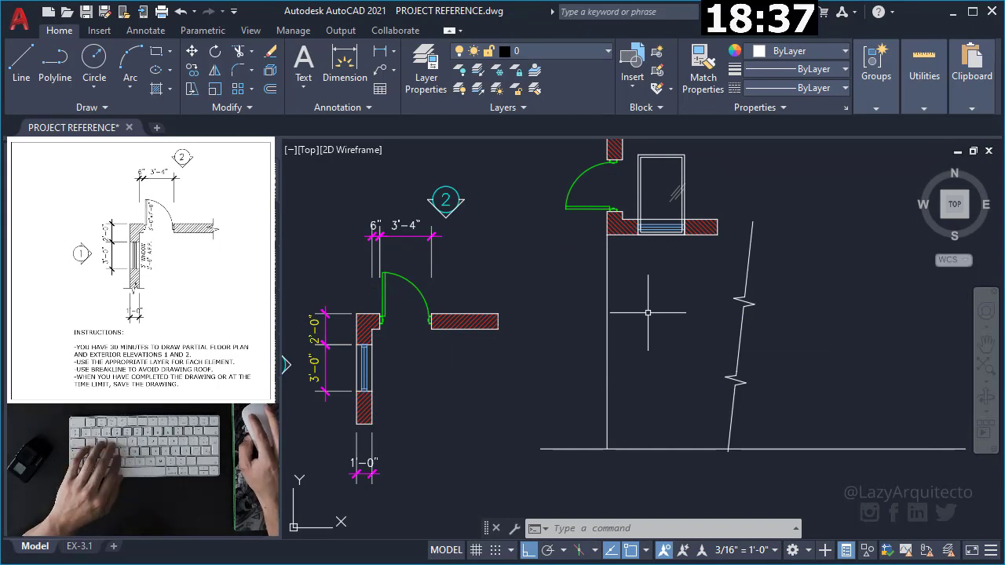
Undo the earlier move and place the window block 3'-6" above the ground line using From
key(ctrl+z)
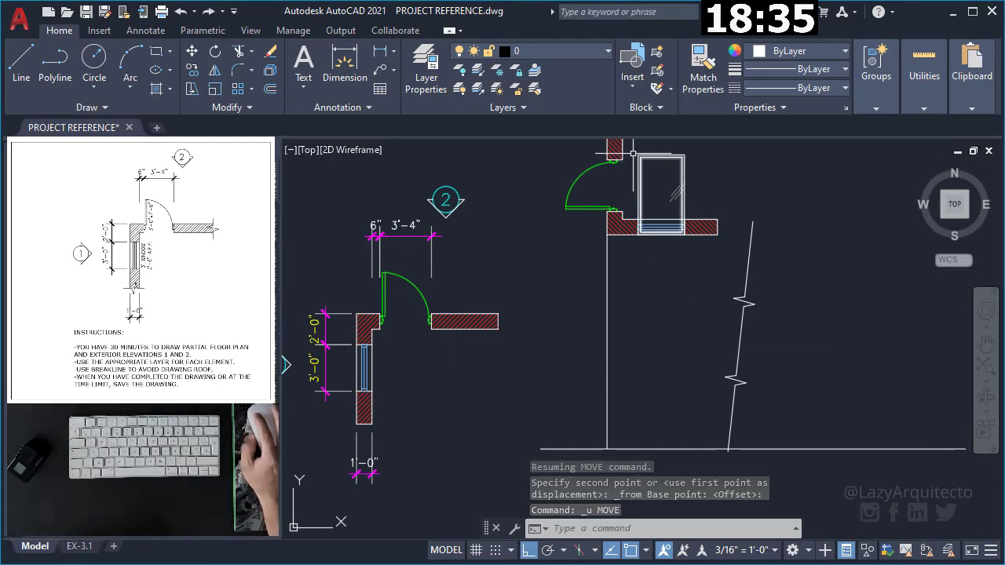
key(Escape)
click(633, 152)
click(691, 243)
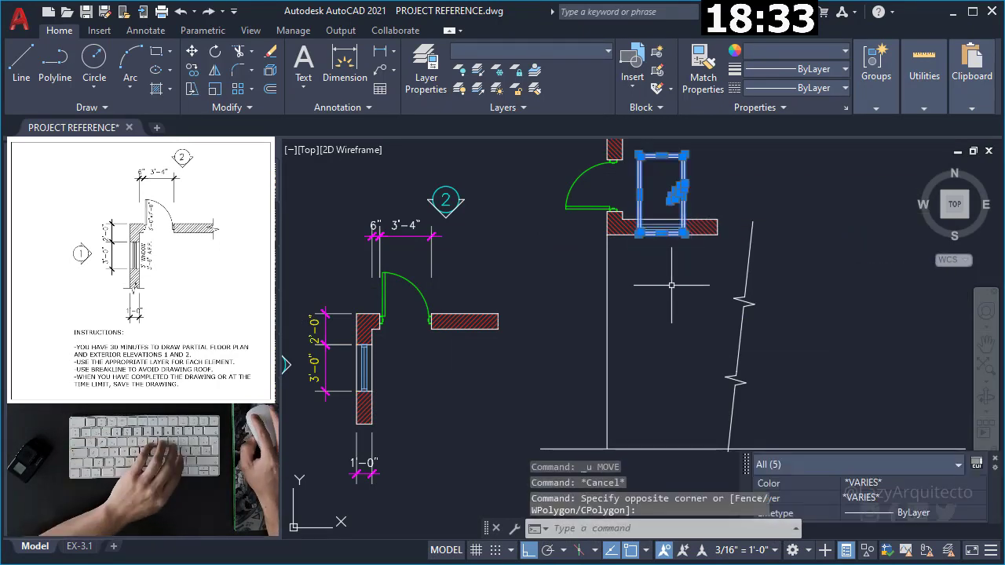
text(m)
key(Return)
scroll(631, 233, up, 5)
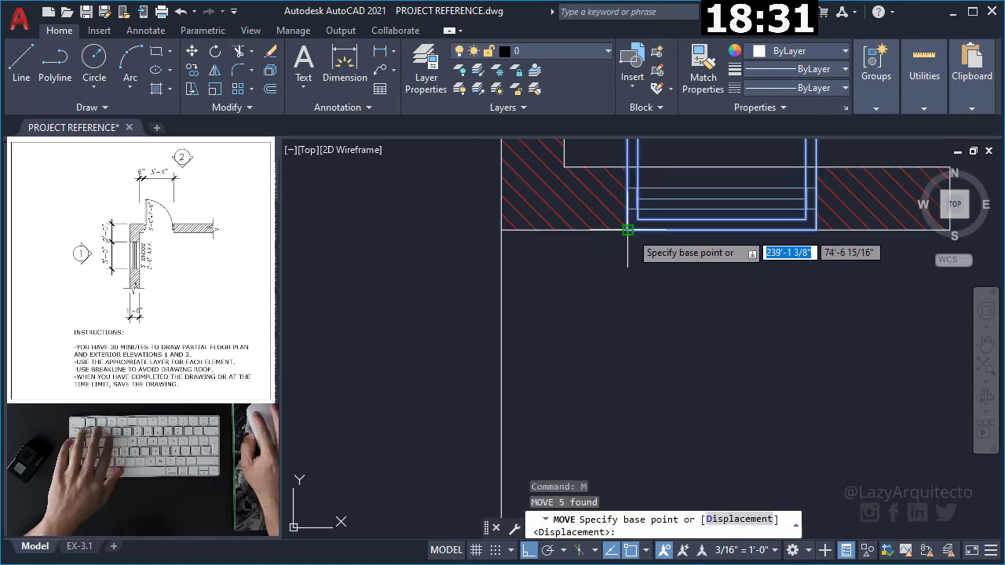
click(627, 230)
scroll(638, 282, down, 3)
shift+right_click(633, 310)
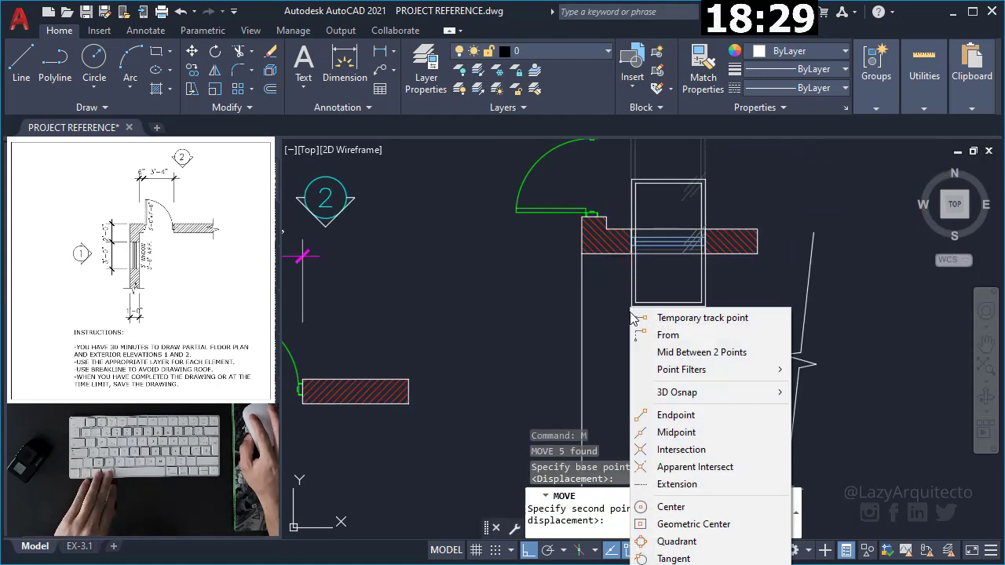
click(665, 335)
scroll(754, 259, down, 2)
scroll(751, 343, down, 1)
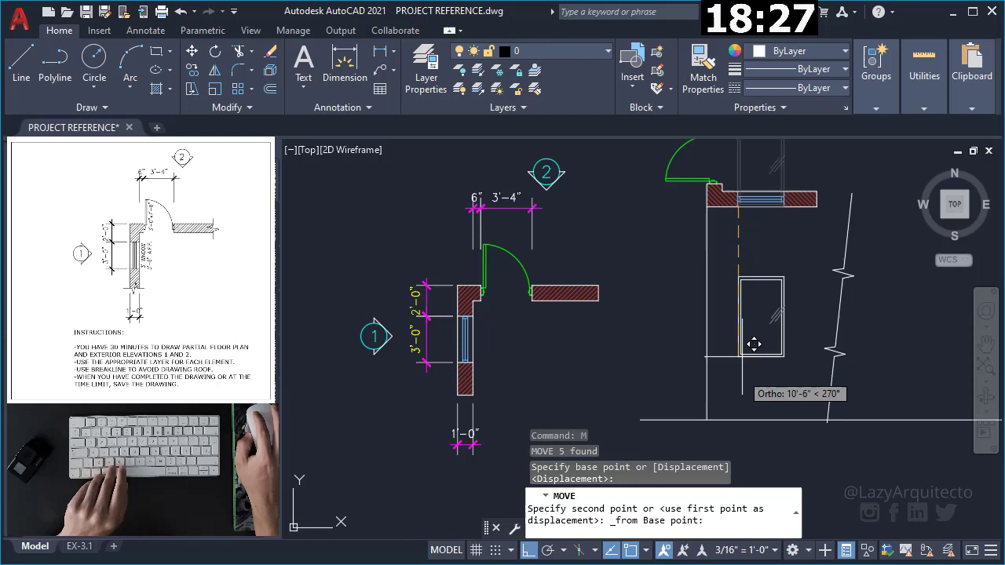
click(750, 407)
text(3'6)
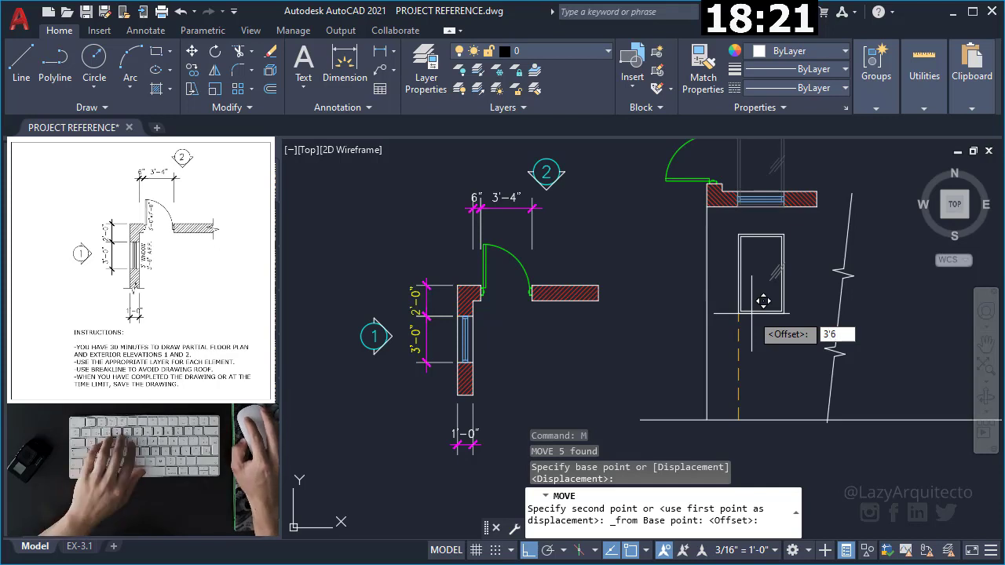
key(Return)
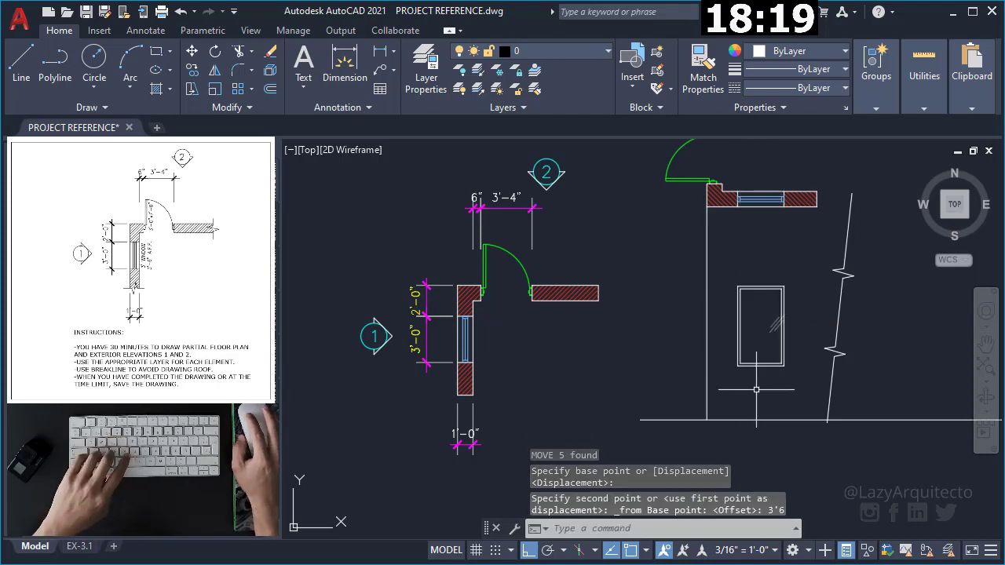
Check the window's height above the ground line with a temporary linear dimension
middle_drag(756, 389, 727, 394)
text(li)
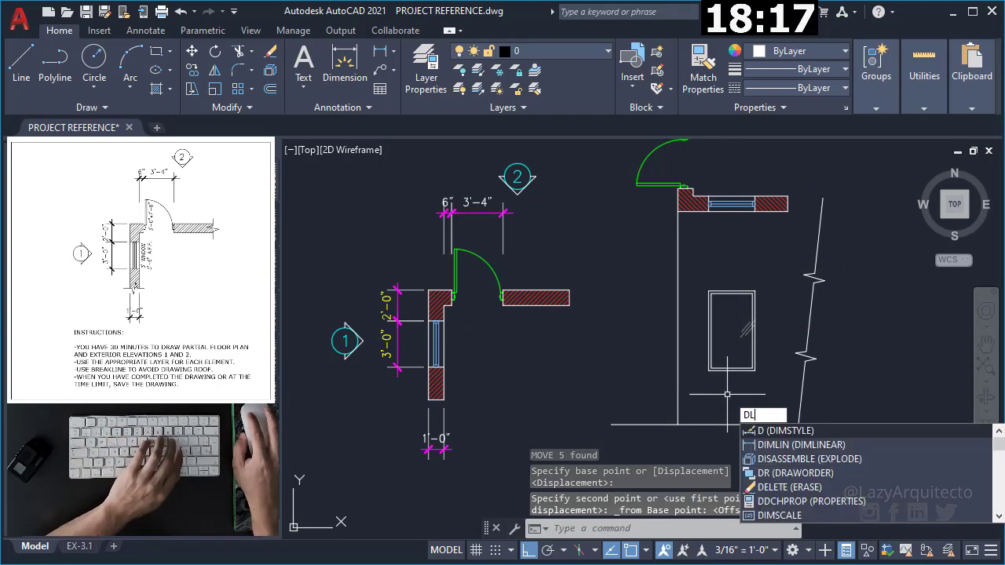
key(Return)
click(709, 369)
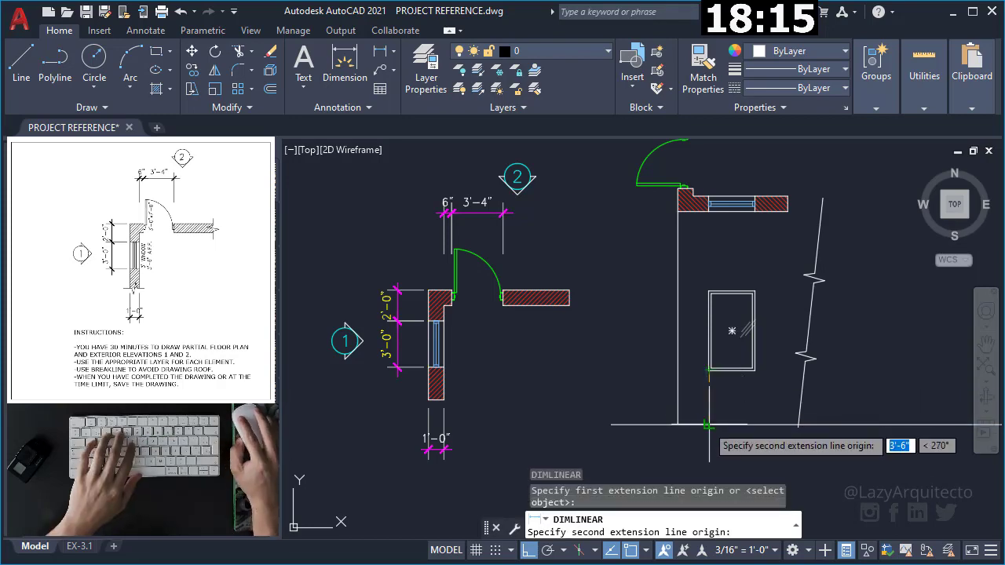
click(677, 425)
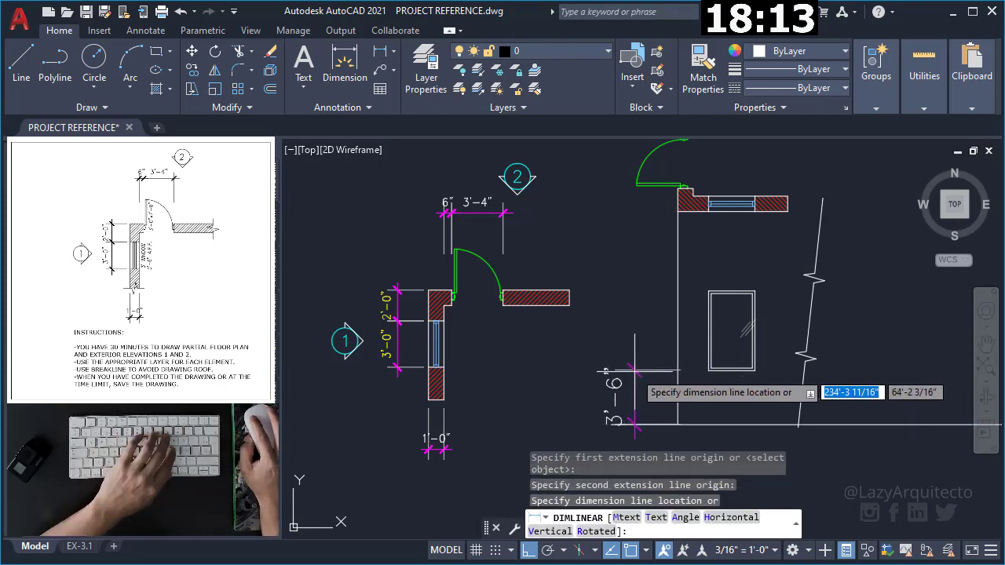
key(Escape)
middle_drag(735, 388, 716, 394)
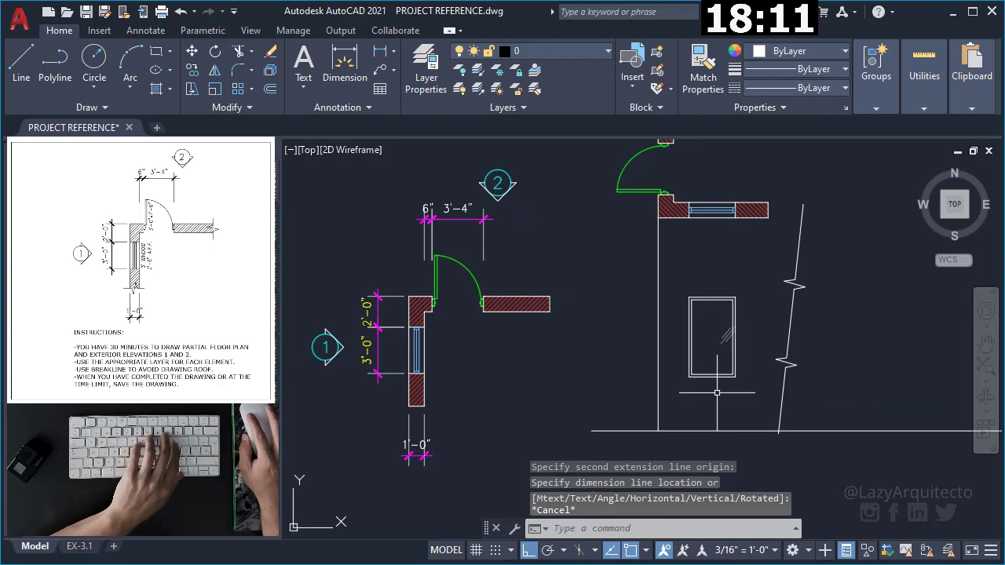
Move the three glass lines into the centre of the window
click(815, 332)
key(Escape)
scroll(733, 340, up, 4)
click(640, 251)
click(774, 361)
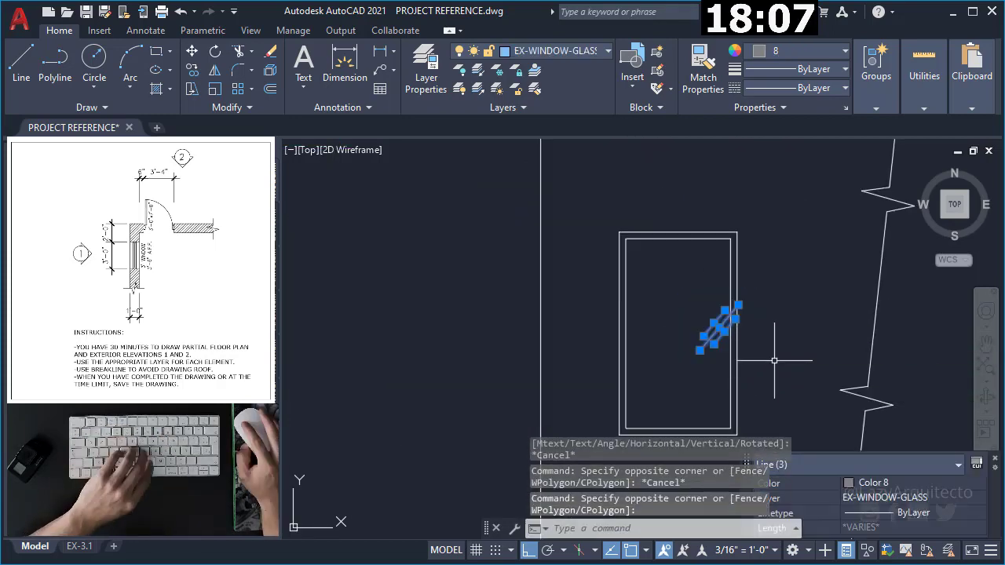
text(m)
key(Return)
click(832, 302)
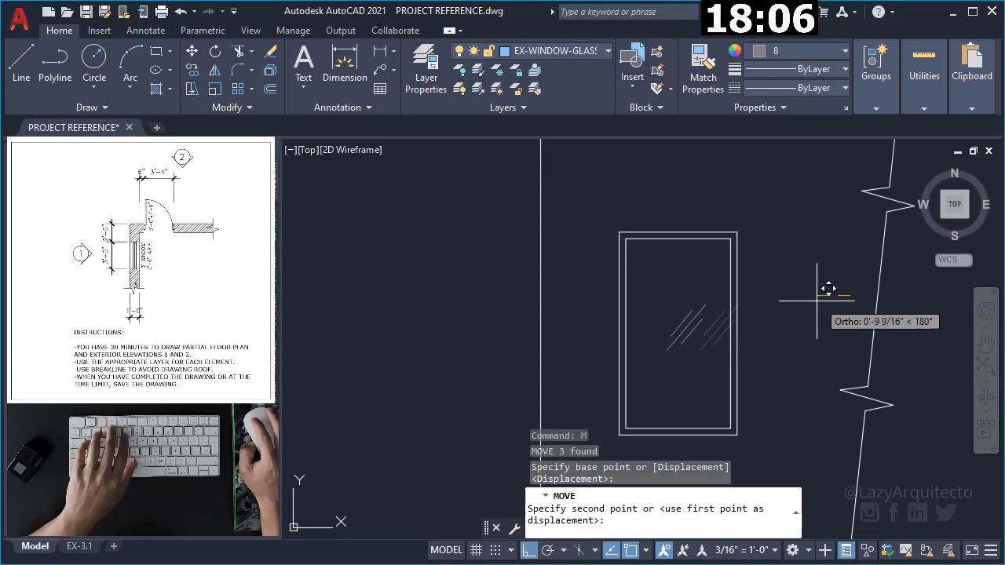
click(718, 339)
scroll(718, 338, down, 2)
scroll(718, 339, down, 2)
Move the breakline left, closer to the wall
click(799, 325)
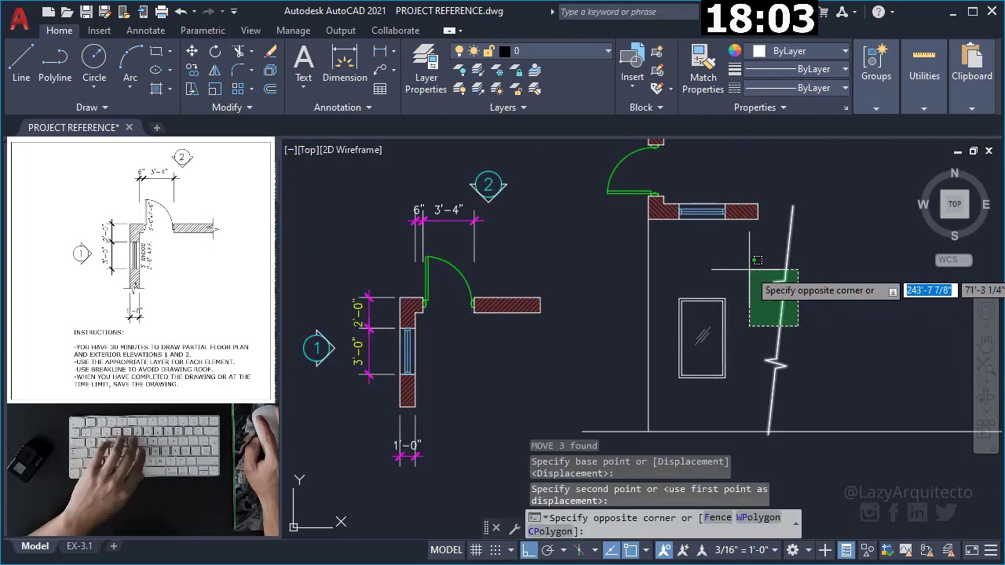
click(749, 269)
text(m)
key(Return)
click(872, 276)
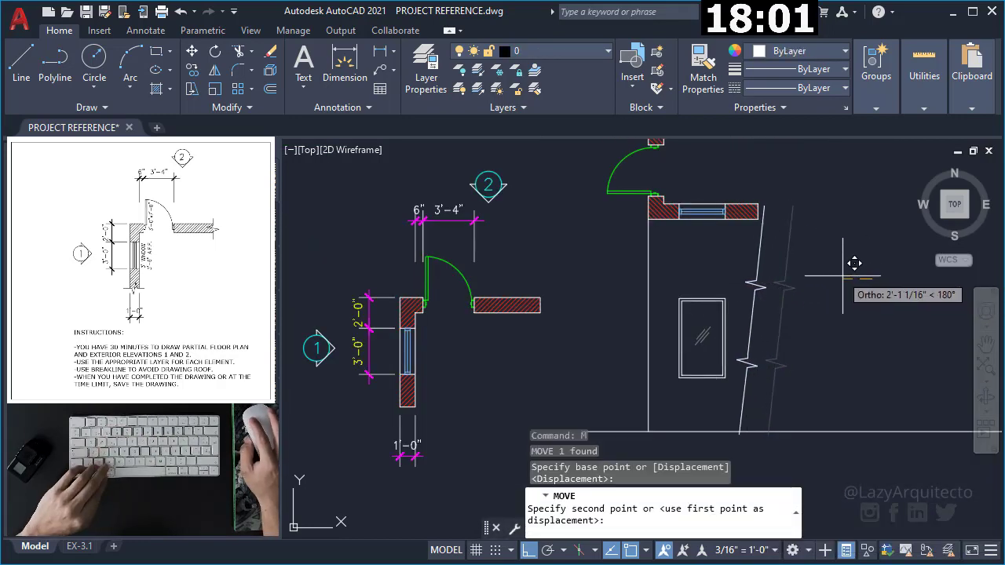
click(838, 275)
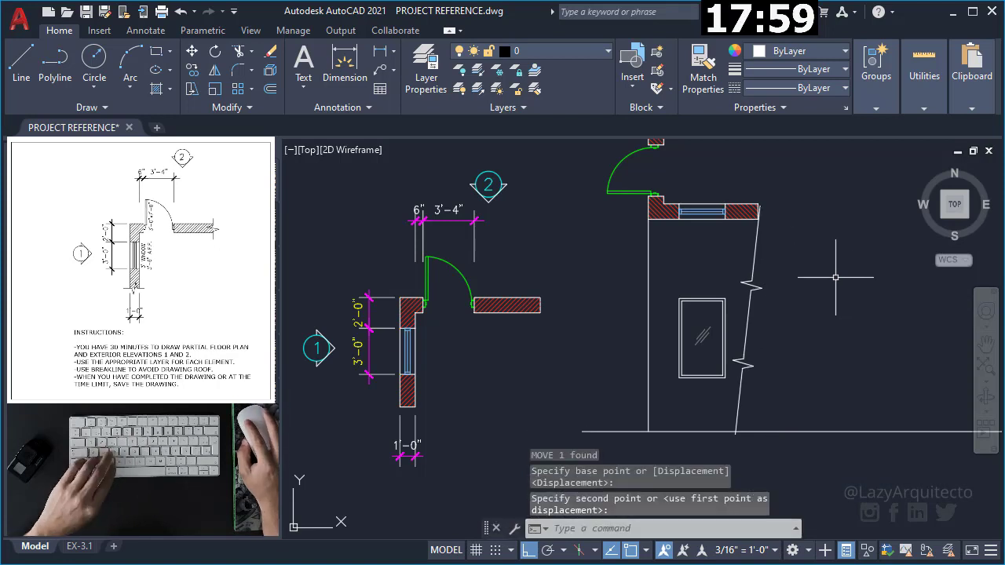
middle_drag(720, 240, 723, 272)
scroll(680, 295, down, 2)
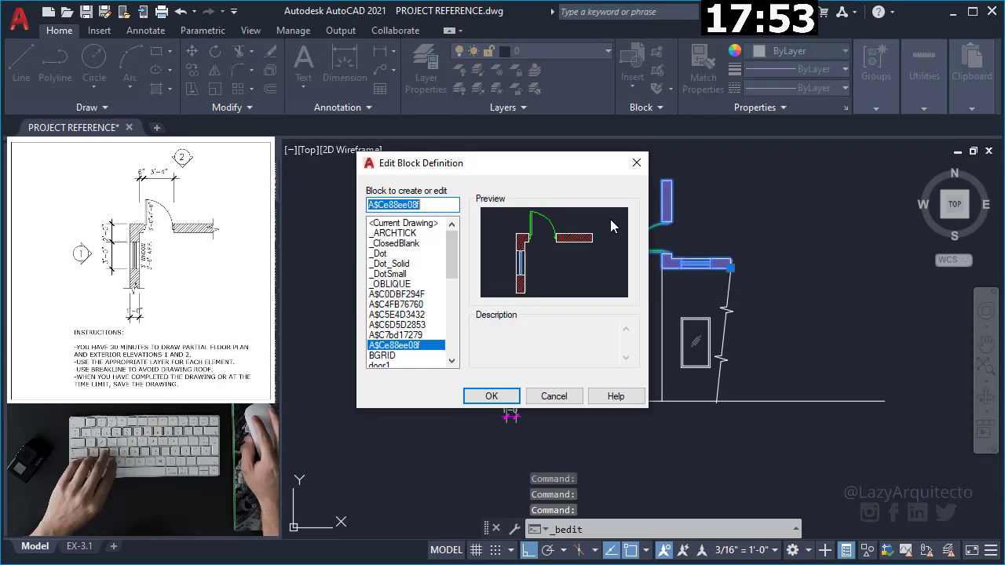
Move the floor plan block further right beside the elevation
key(Escape)
middle_drag(752, 213, 616, 232)
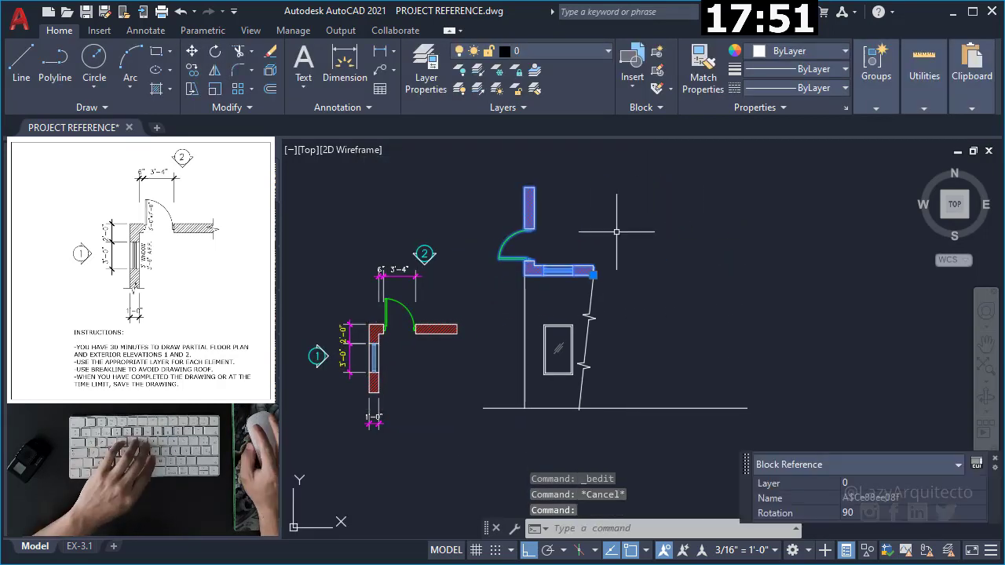
key(m)
key(Return)
click(577, 240)
click(728, 240)
key(Escape)
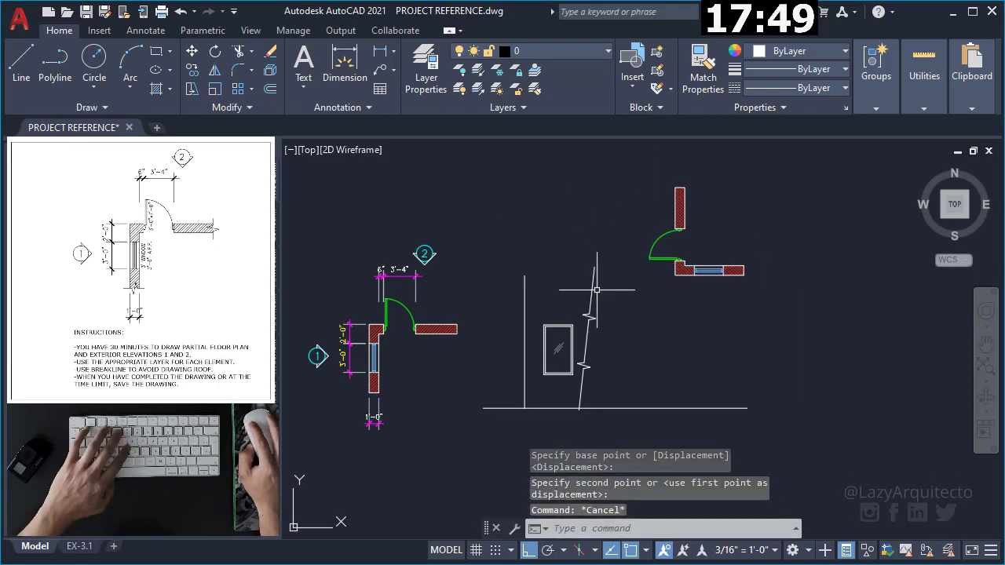
Copy the breakline and place the copy atop the left wall line above the elevation
click(592, 290)
key(ctrl+c)
key(ctrl+v)
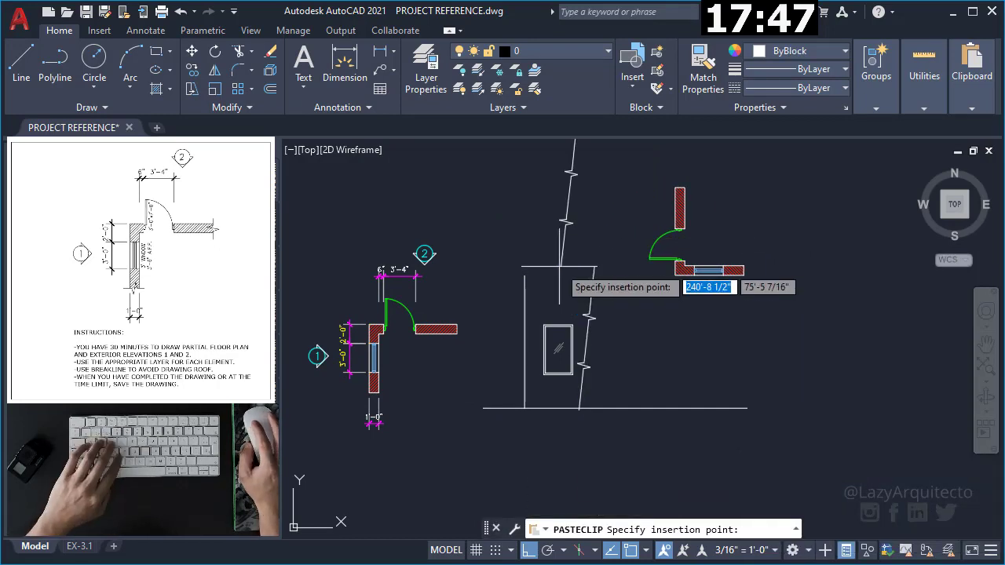
click(555, 282)
click(530, 232)
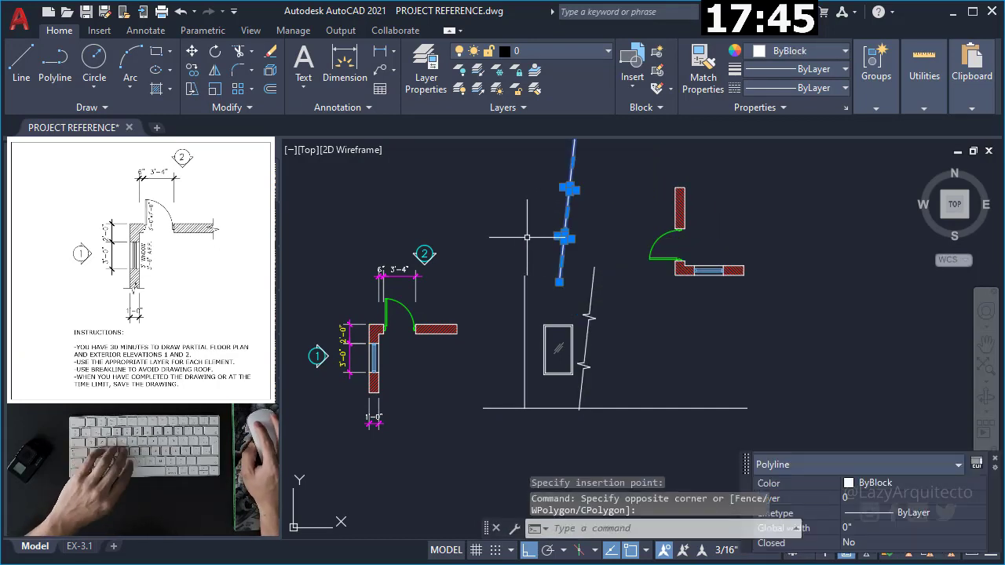
text(M)
key(Return)
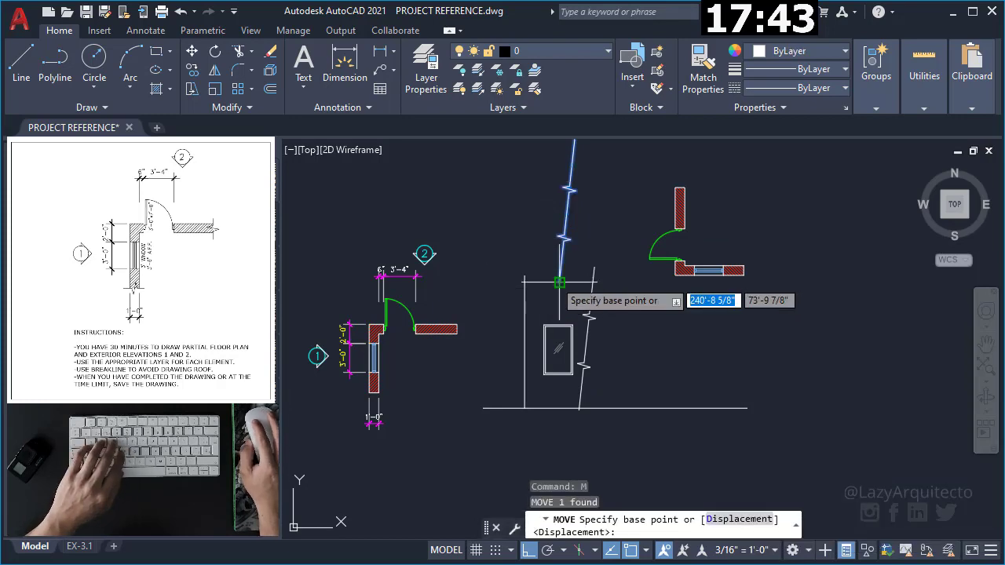
click(558, 281)
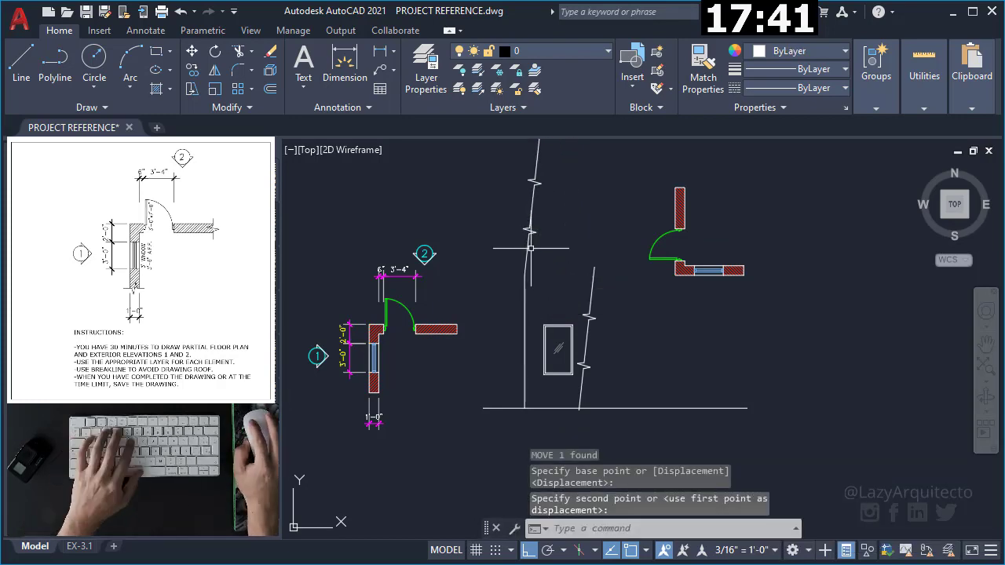
click(530, 248)
click(530, 227)
Rotate the copied breakline by reference against the wall line so it lies horizontal
click(504, 212)
text(RO)
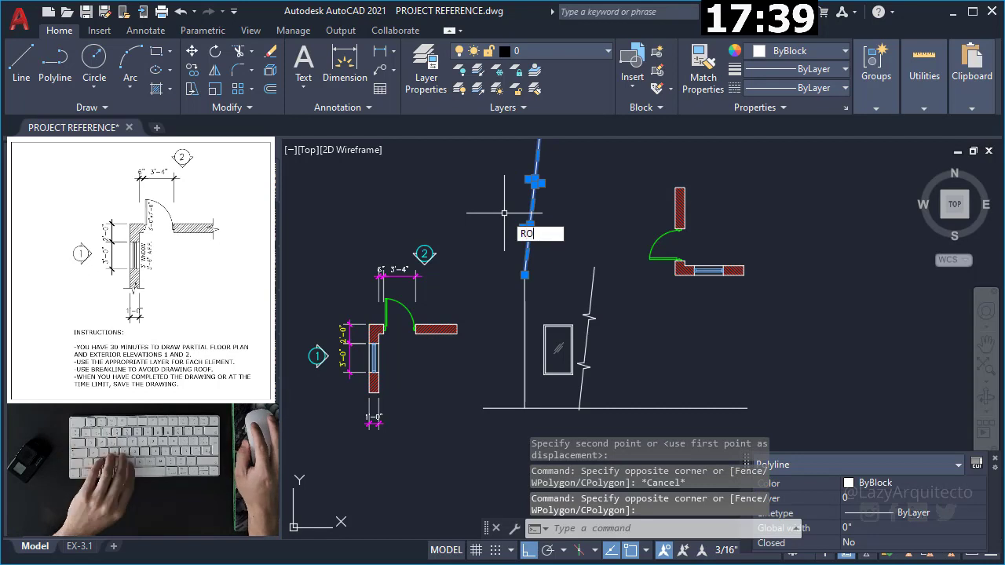
key(Return)
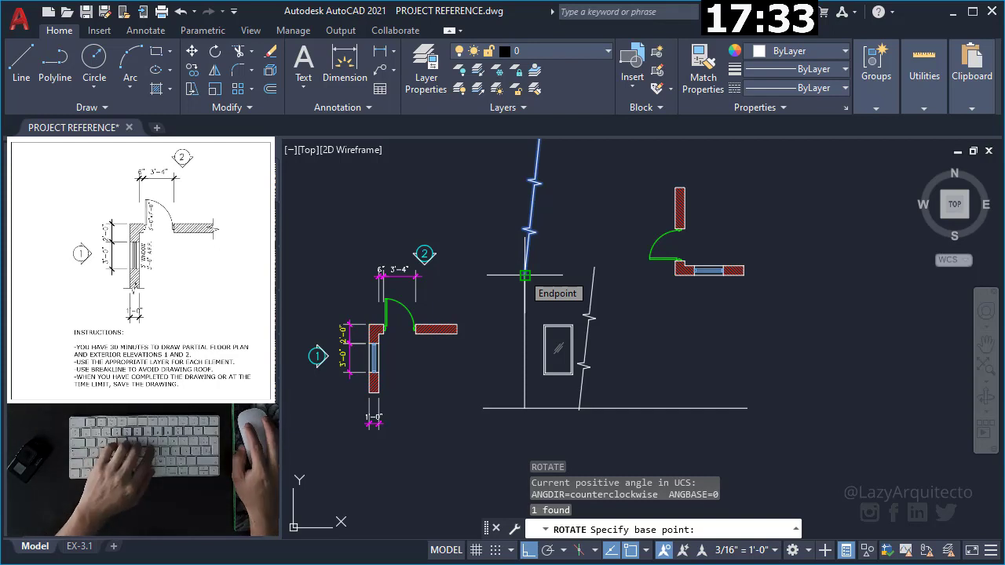
click(524, 275)
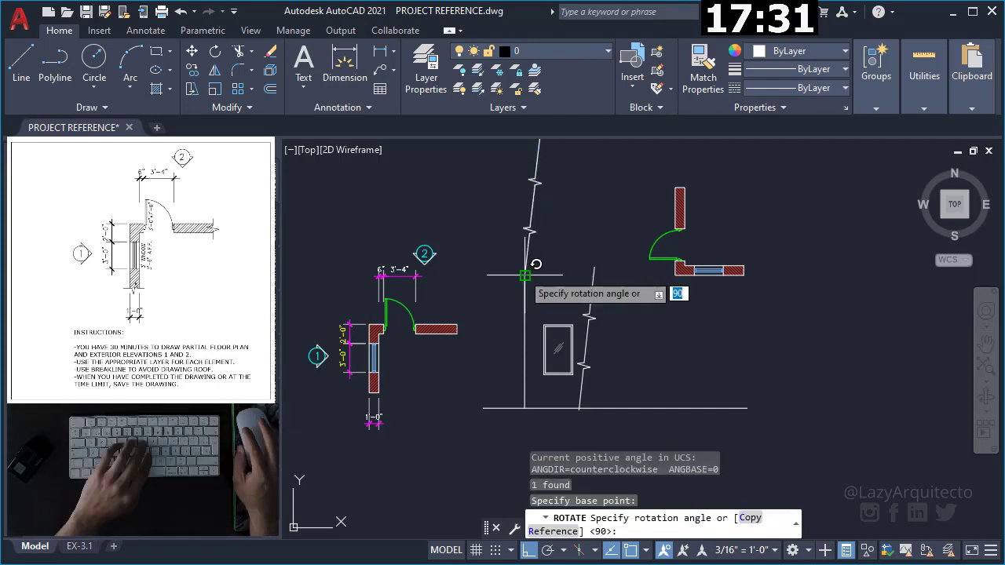
middle_drag(524, 273, 524, 299)
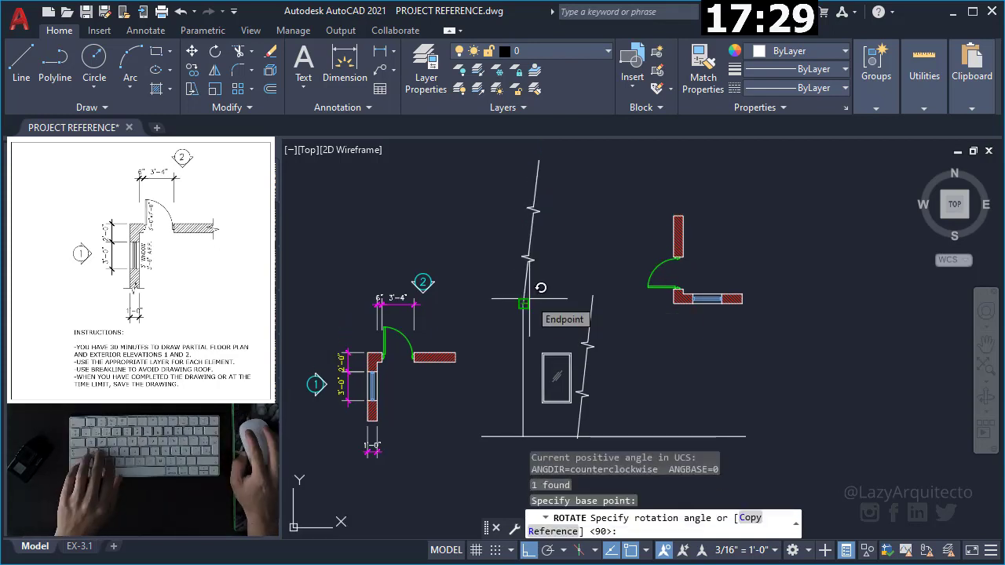
text(R)
key(Return)
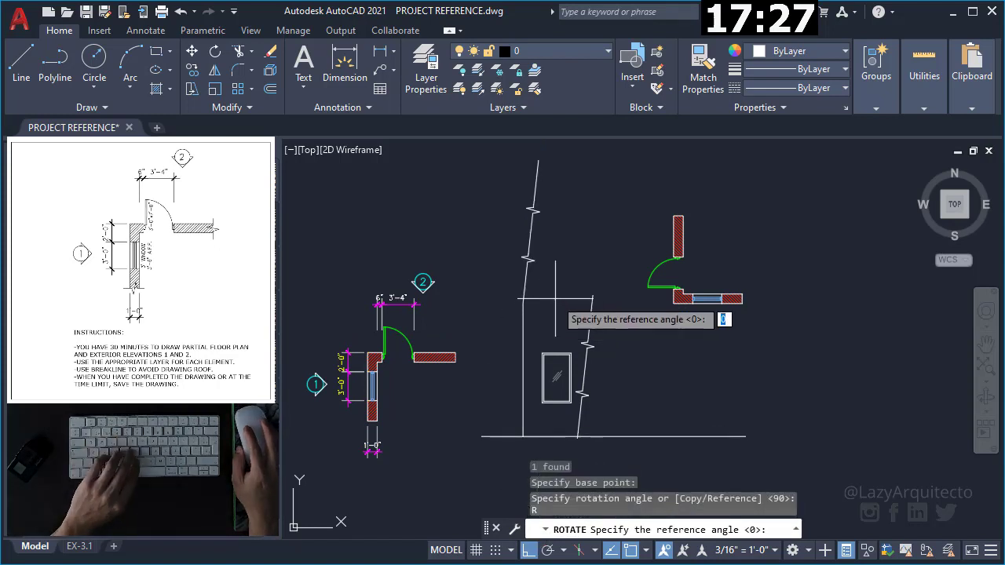
middle_drag(556, 298, 556, 343)
click(520, 346)
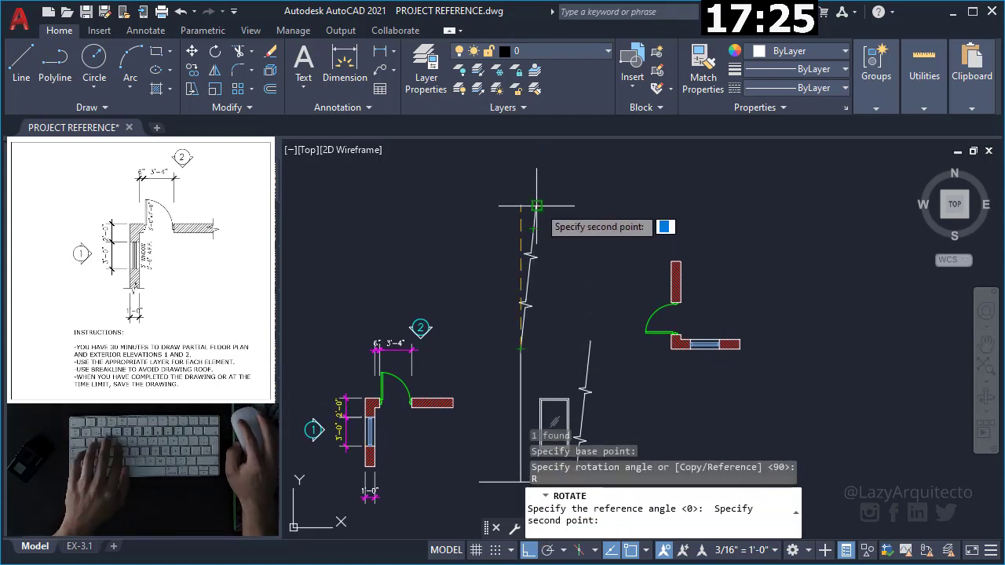
click(536, 206)
scroll(581, 382, up, 2)
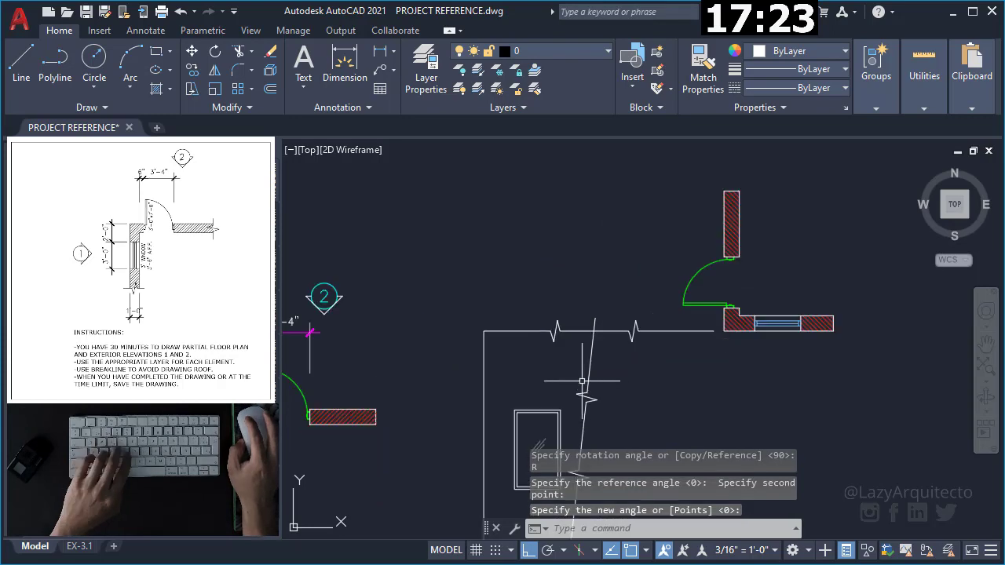
middle_drag(582, 382, 602, 313)
click(597, 246)
key(Escape)
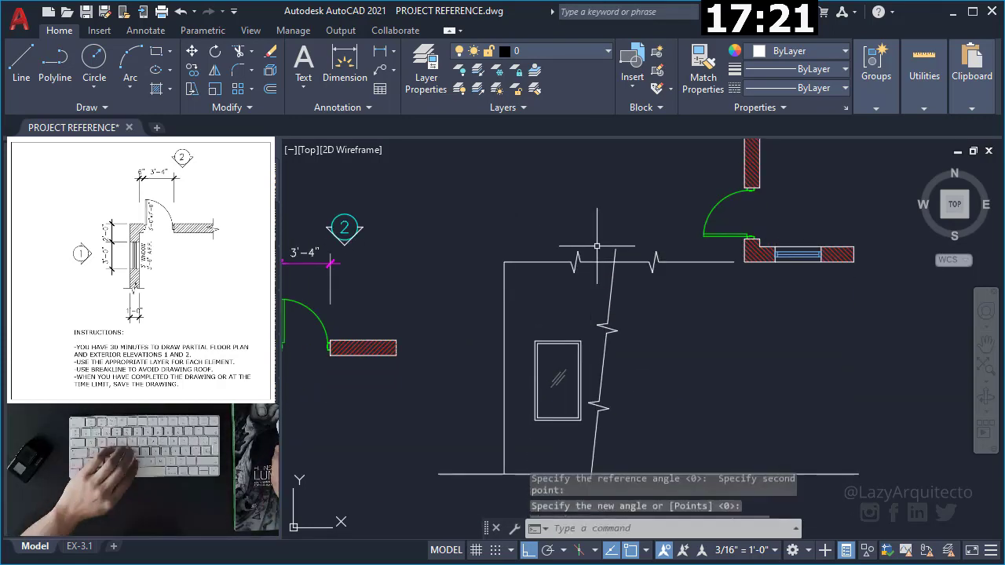
text(TR)
Fillet the top breakline and the slanted wall line into a sharp corner
key(Return)
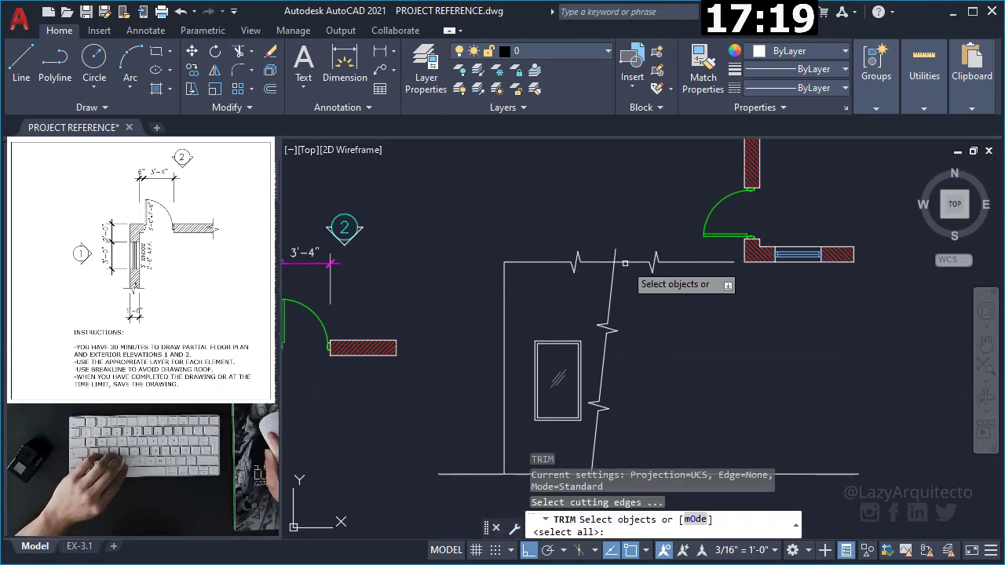
scroll(618, 267, up, 2)
key(Escape)
text(F)
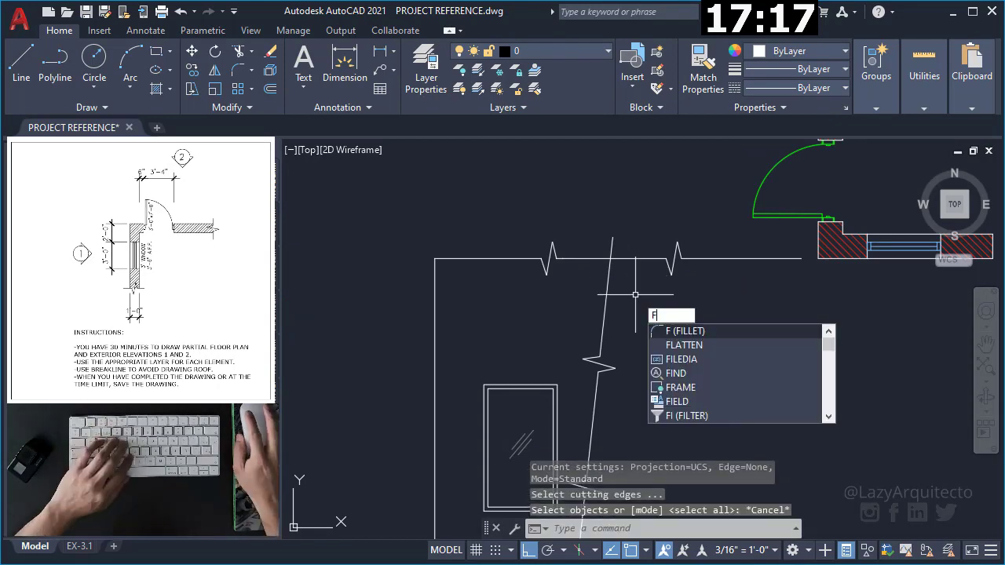
key(Return)
click(612, 285)
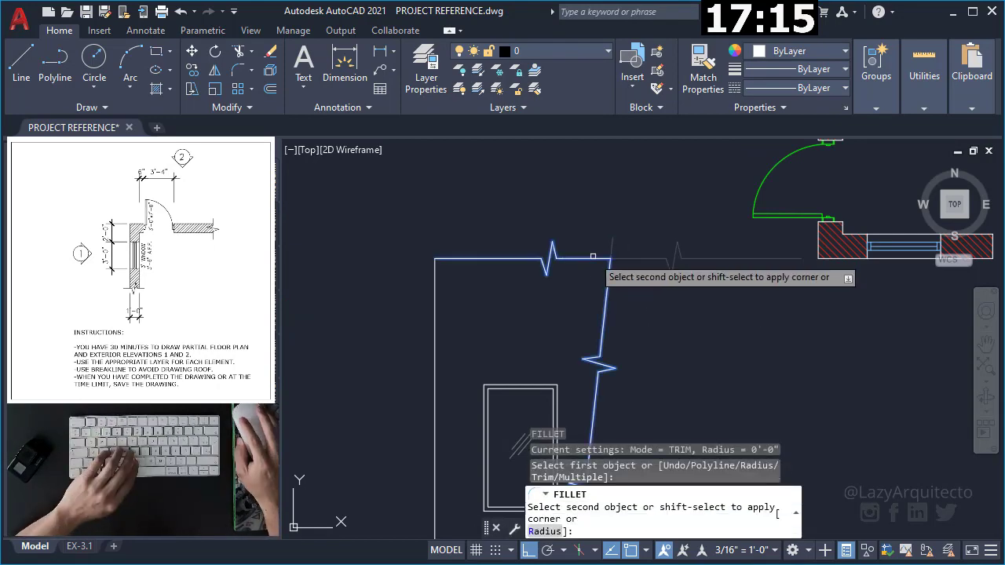
click(593, 258)
scroll(625, 281, down, 1)
scroll(665, 318, down, 1)
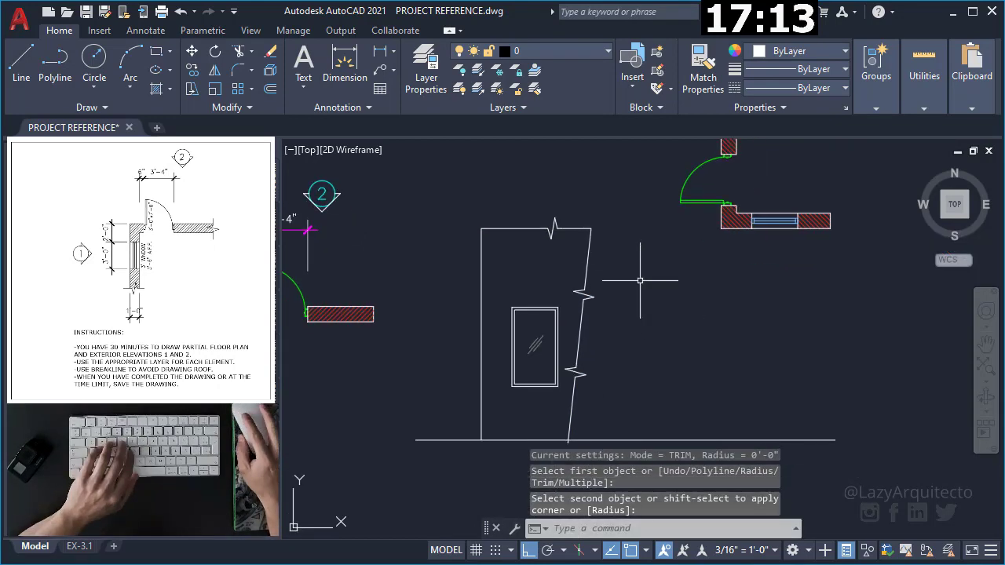
Stretch the breakline into its new position
text(s)
key(Return)
click(588, 265)
click(543, 213)
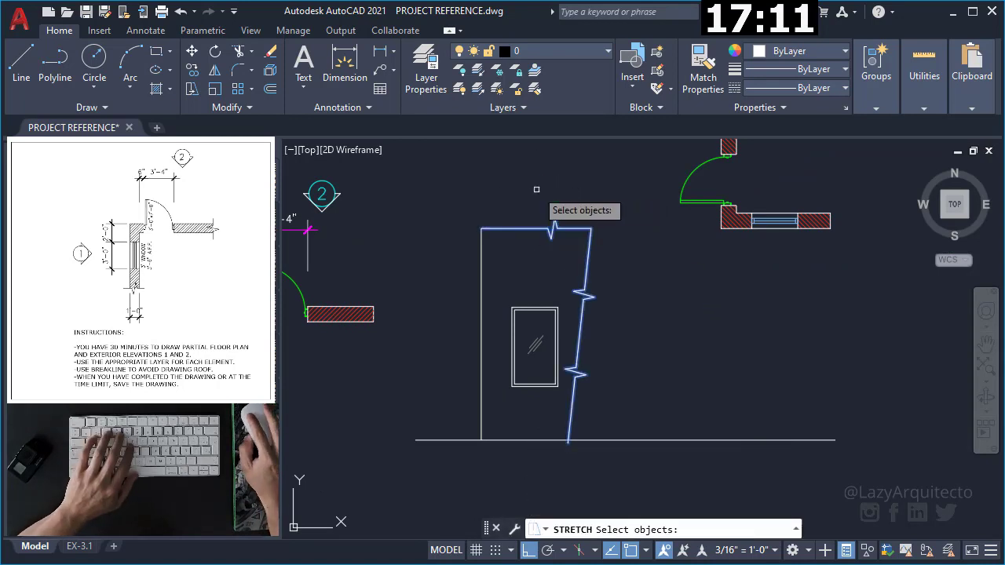
key(Return)
click(559, 180)
click(547, 183)
scroll(560, 241, down, 2)
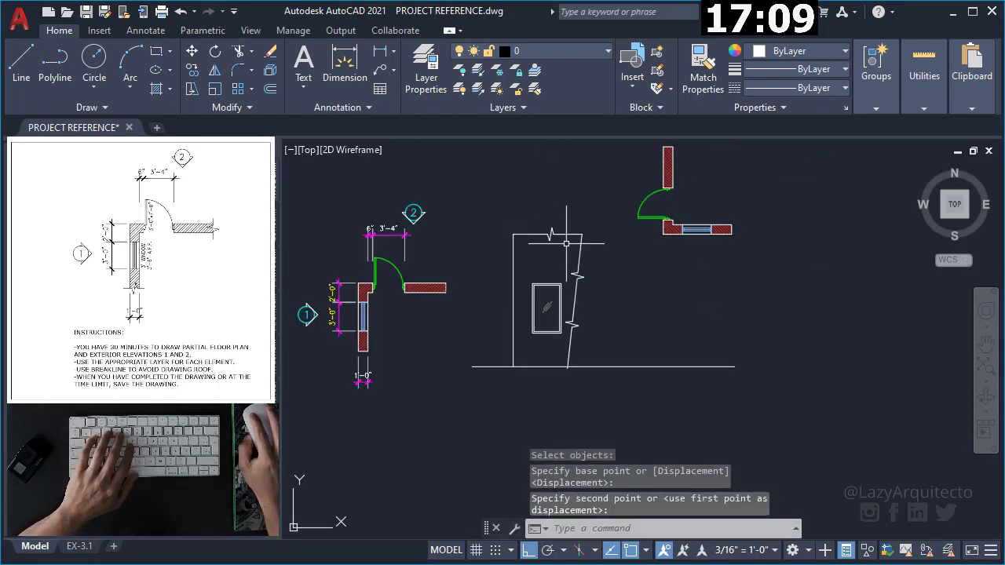
middle_drag(625, 295, 654, 316)
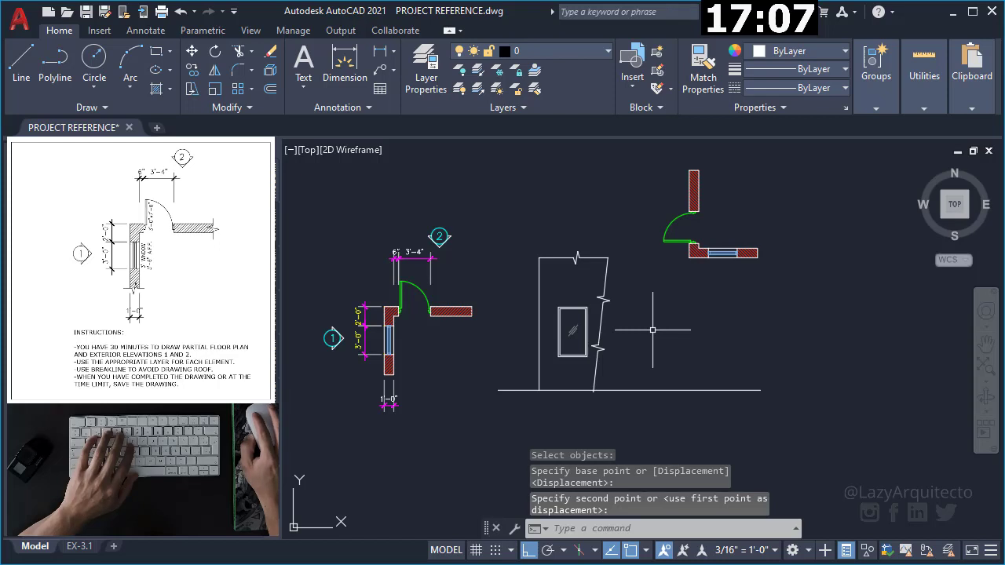
scroll(652, 330, down, 2)
scroll(613, 379, up, 3)
scroll(614, 377, up, 2)
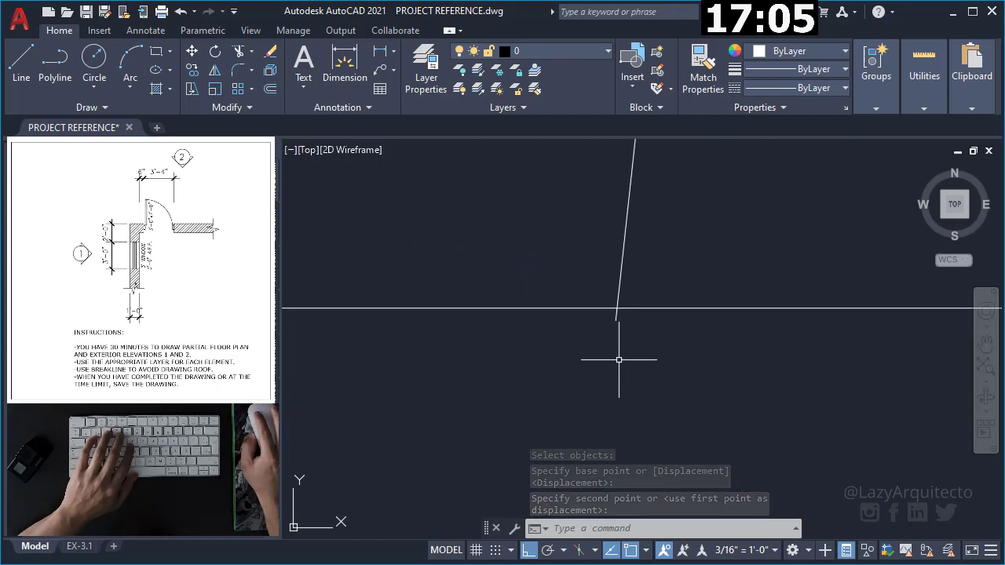
Trim the line end that overshoots below the ground line
text(tr)
key(Return)
click(620, 333)
click(614, 323)
key(Escape)
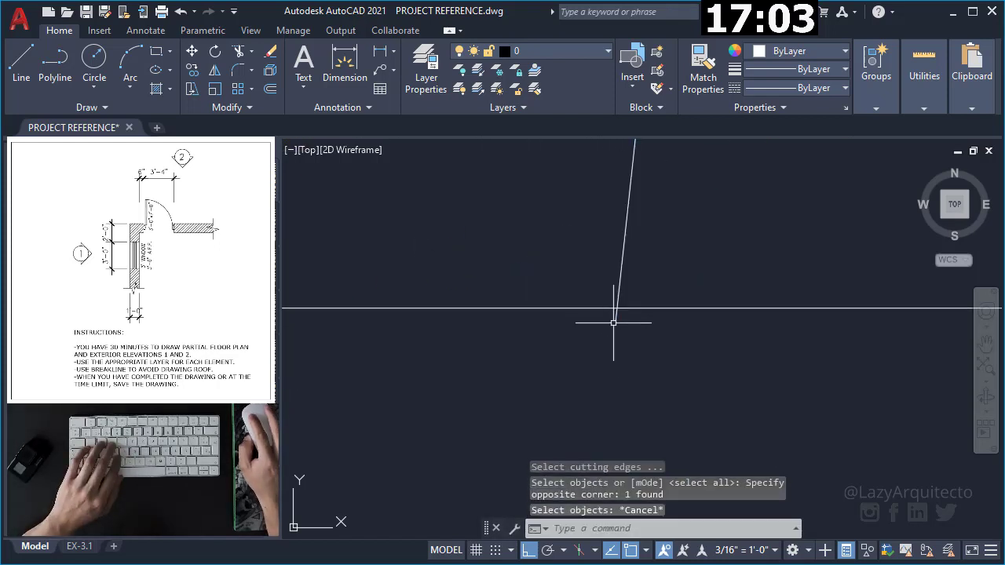
text(tr)
key(Return)
Start a stretch on the lower-right part of the elevation, then cancel it
key(Return)
click(616, 317)
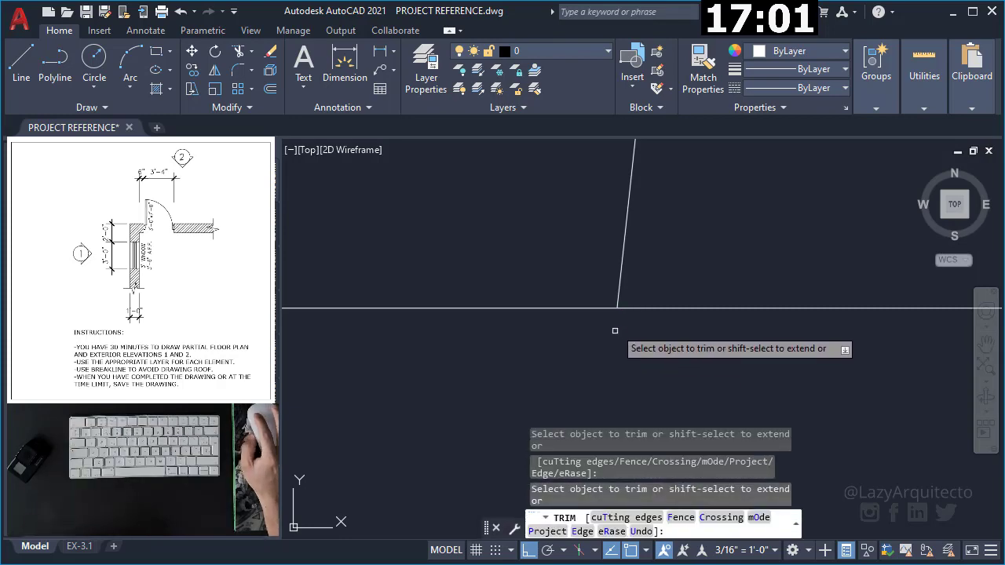
scroll(610, 367, down, 2)
scroll(611, 366, down, 2)
key(Escape)
text(s)
key(Return)
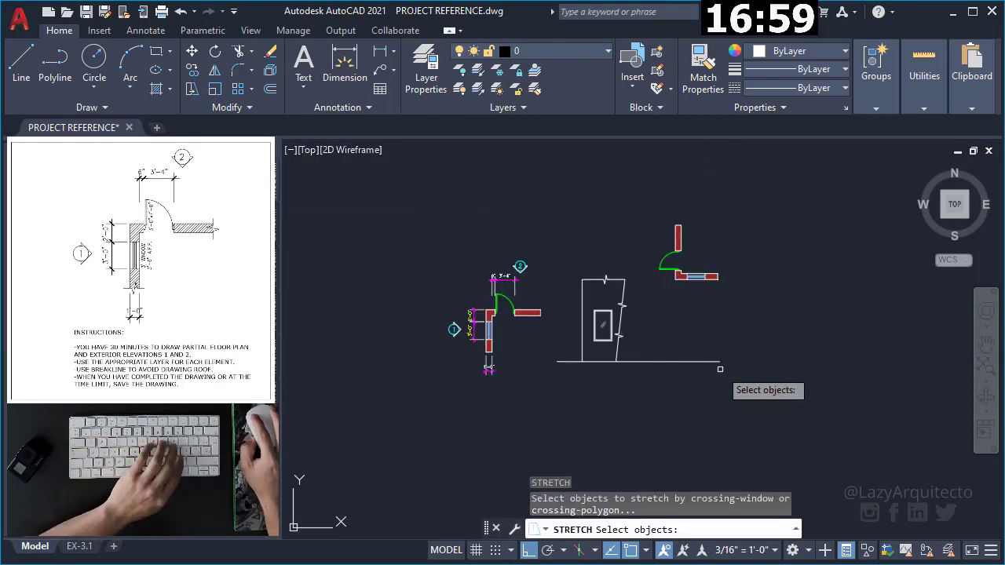
click(721, 369)
click(699, 329)
key(Return)
click(690, 361)
key(Escape)
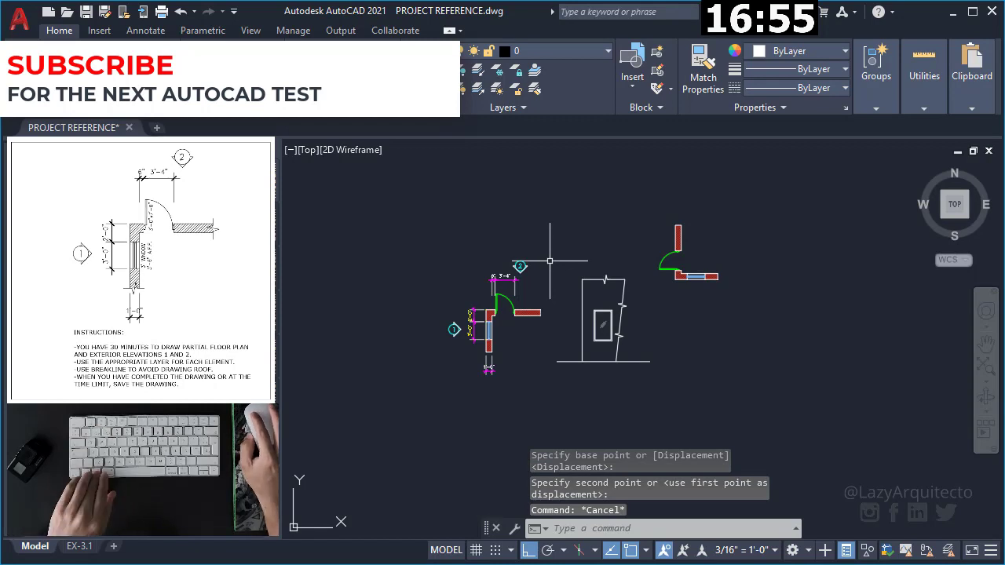
Rotate the upper-right door and wall block 90°
click(718, 276)
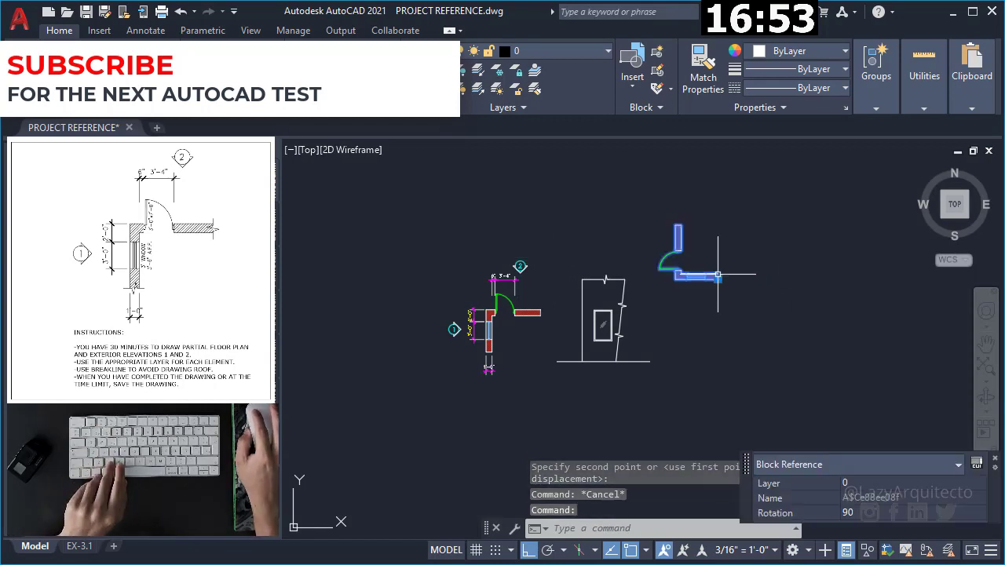
text(ro)
key(Return)
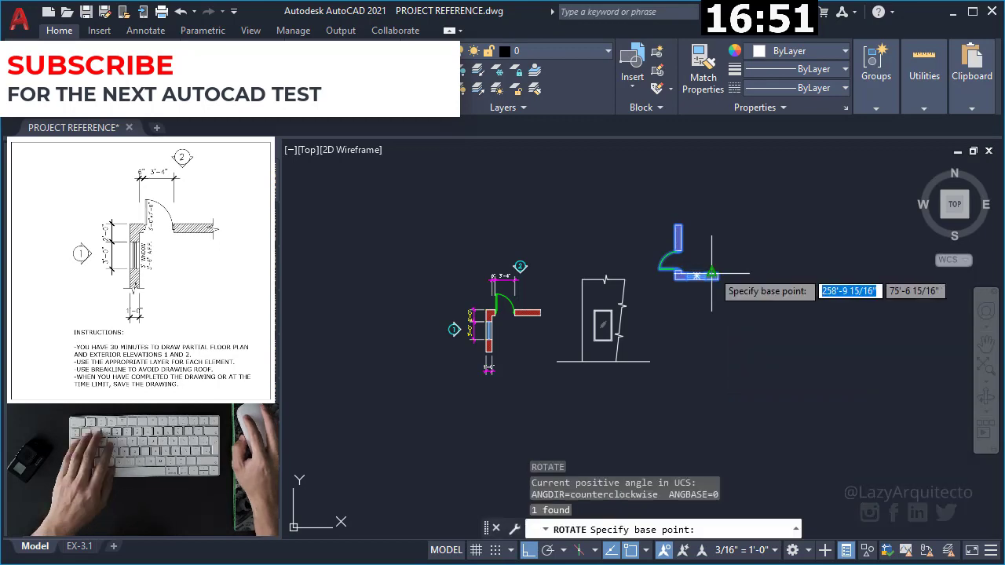
scroll(685, 256, up, 4)
click(685, 257)
text(90)
key(Return)
Move the rotated door block higher up
click(713, 267)
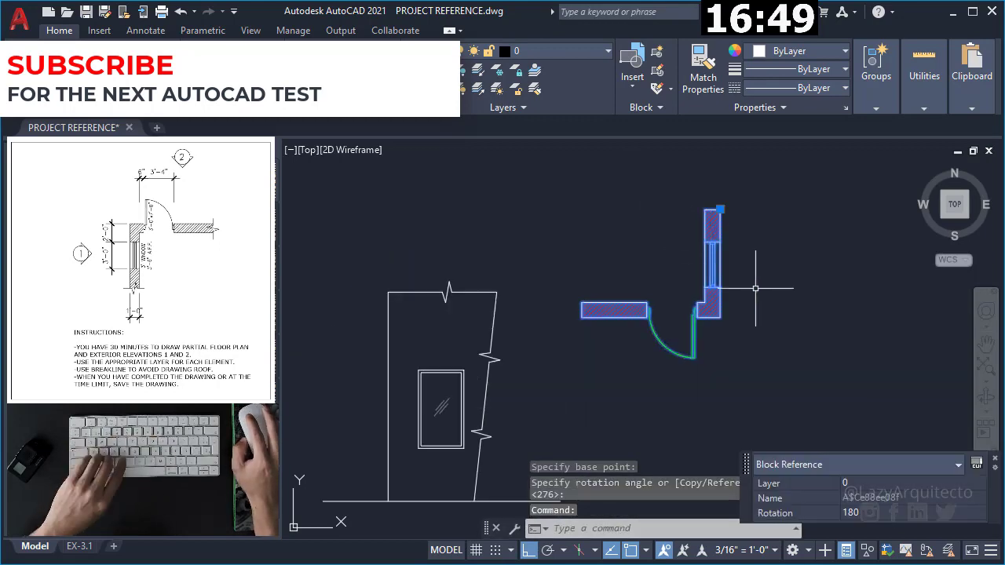
text(m)
key(Return)
click(778, 269)
click(777, 211)
scroll(730, 259, down, 2)
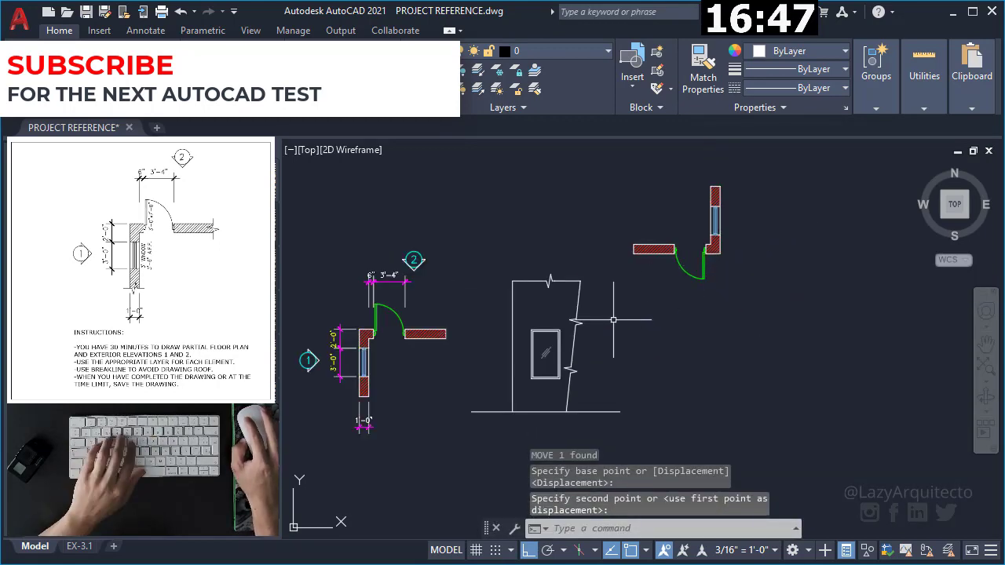
key(Escape)
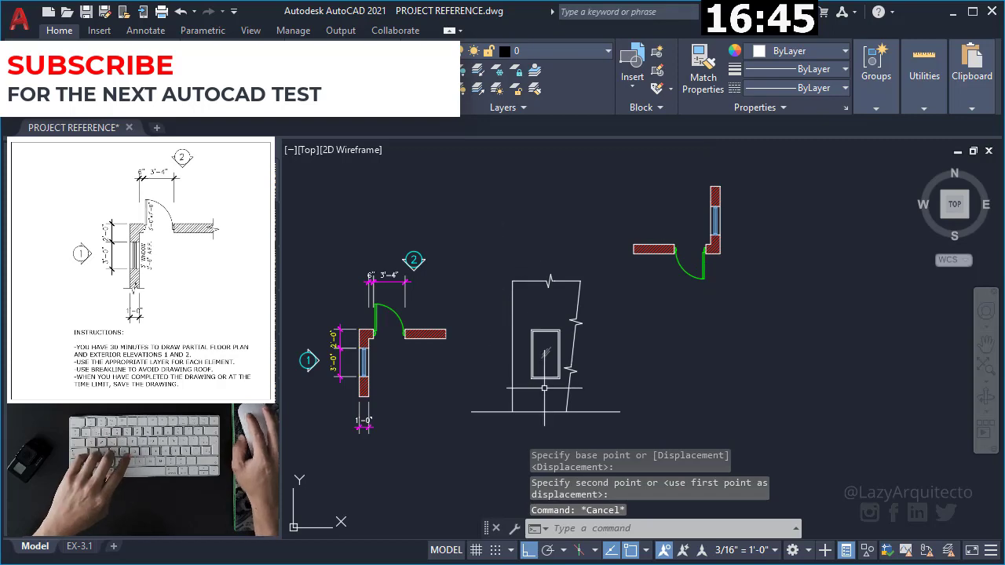
Select the whole elevation and start copying it from a base point
click(611, 424)
click(461, 271)
click(589, 376)
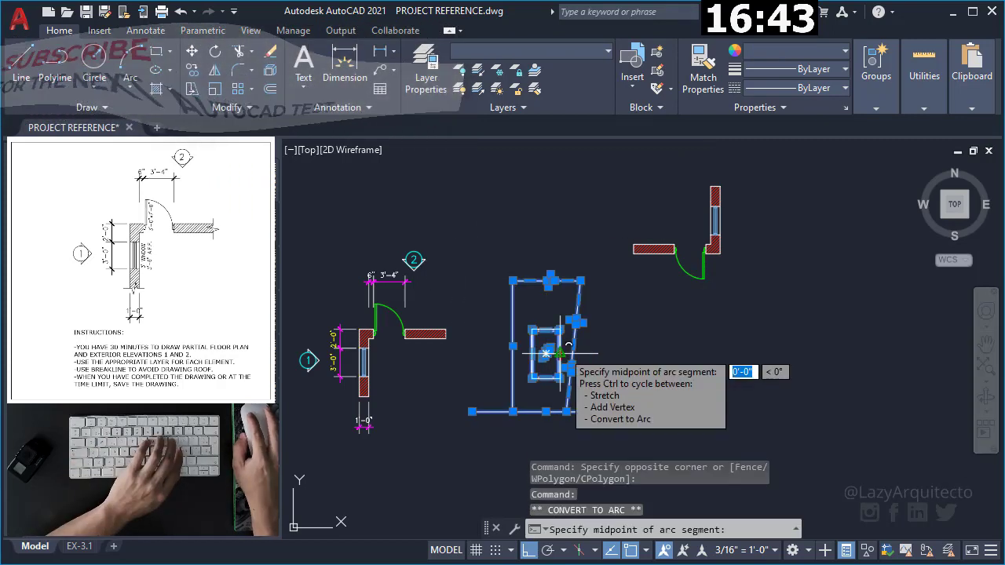
text(0)
key(Return)
key(Escape)
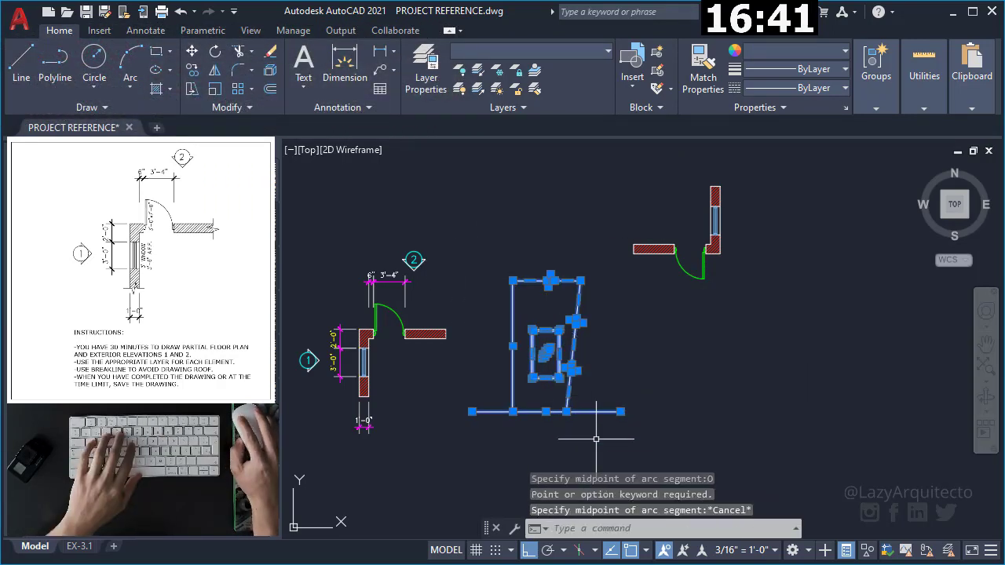
text(CO)
key(Return)
click(569, 444)
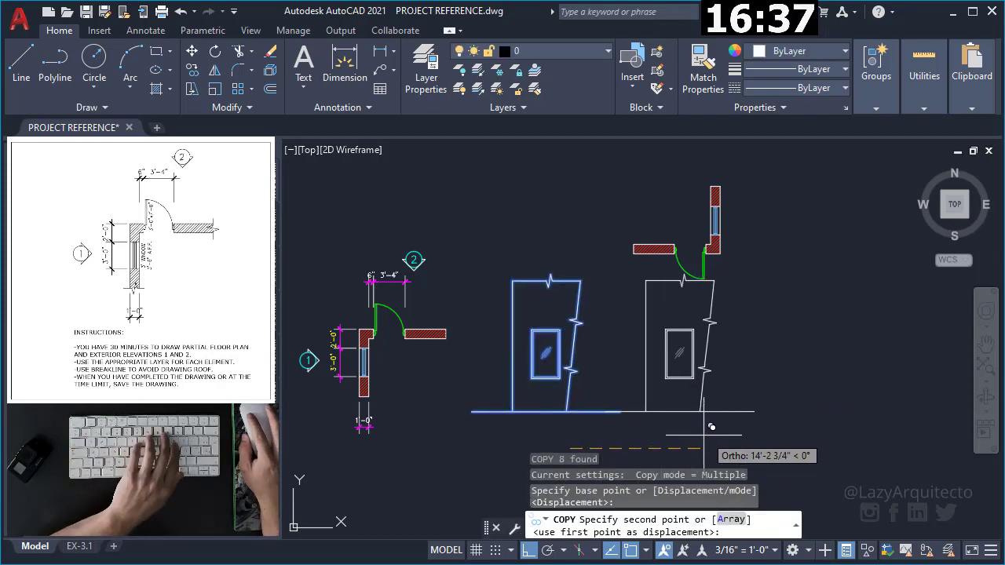
Drop the elevation copy to the right of the original and end COPY
click(703, 434)
key(Return)
key(Escape)
Zoom and pan to centre the elevations and bring the storefront reference elevation into view
scroll(695, 345, up, 1)
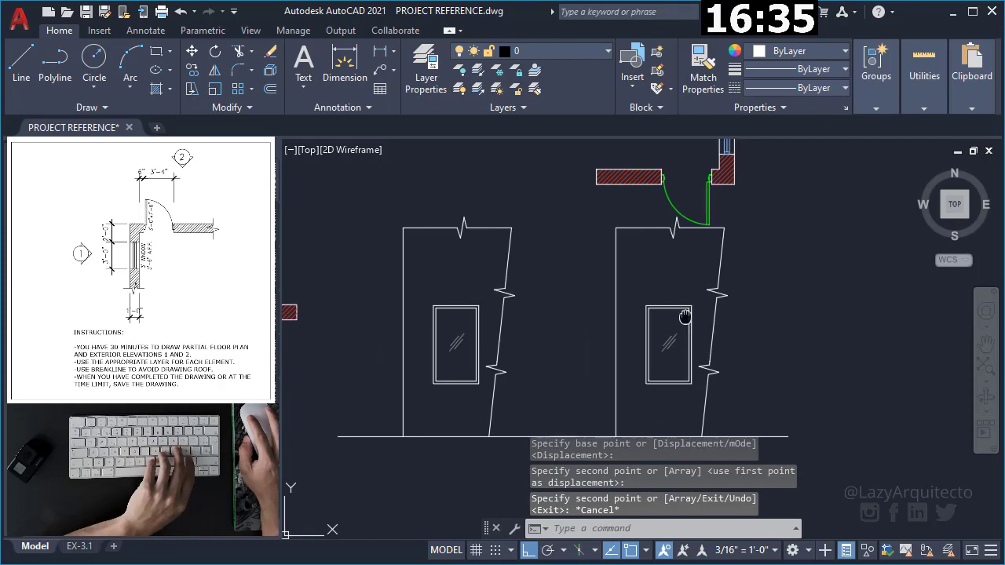
scroll(680, 330, up, 1)
scroll(678, 333, up, 1)
scroll(683, 330, down, 1)
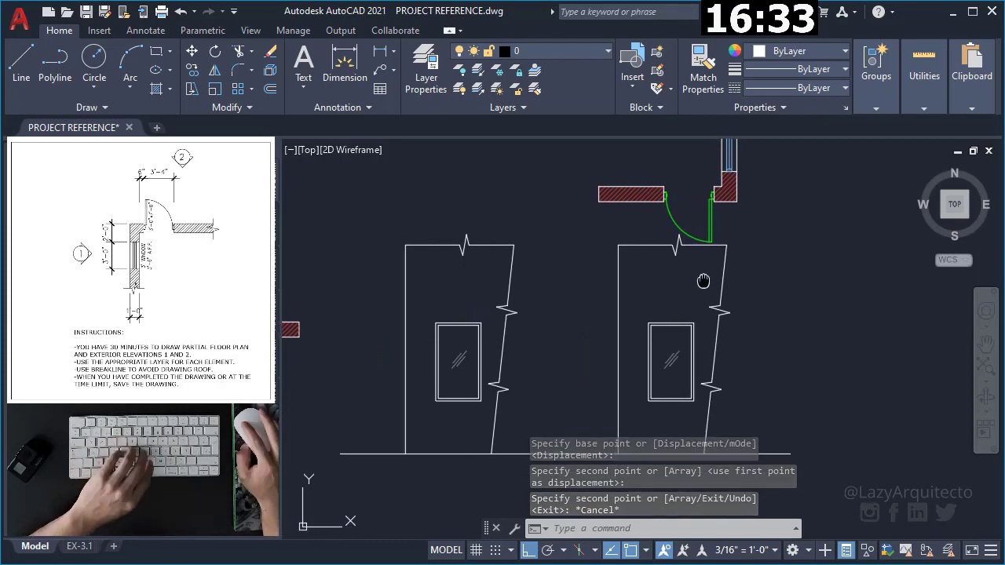
middle_drag(665, 339, 730, 303)
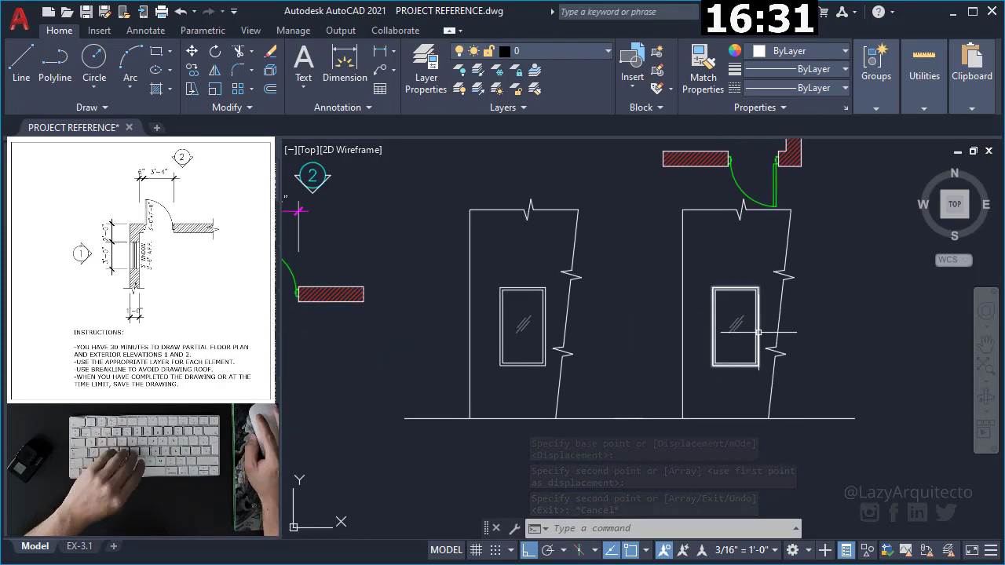
scroll(758, 332, down, 4)
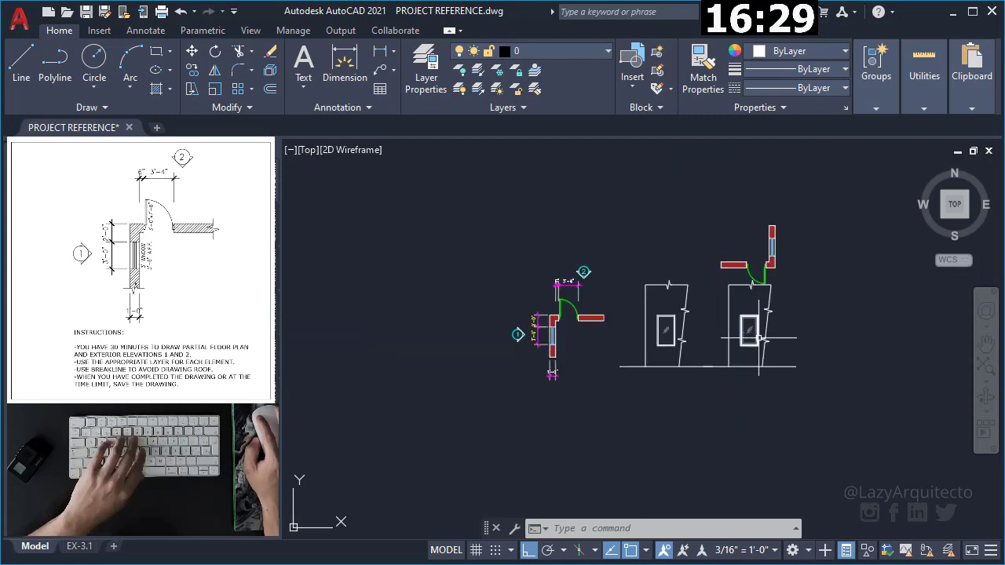
middle_drag(547, 327, 738, 351)
scroll(542, 369, down, 2)
Select the storefront elevation's left door leaf and its top frame line
scroll(524, 388, up, 2)
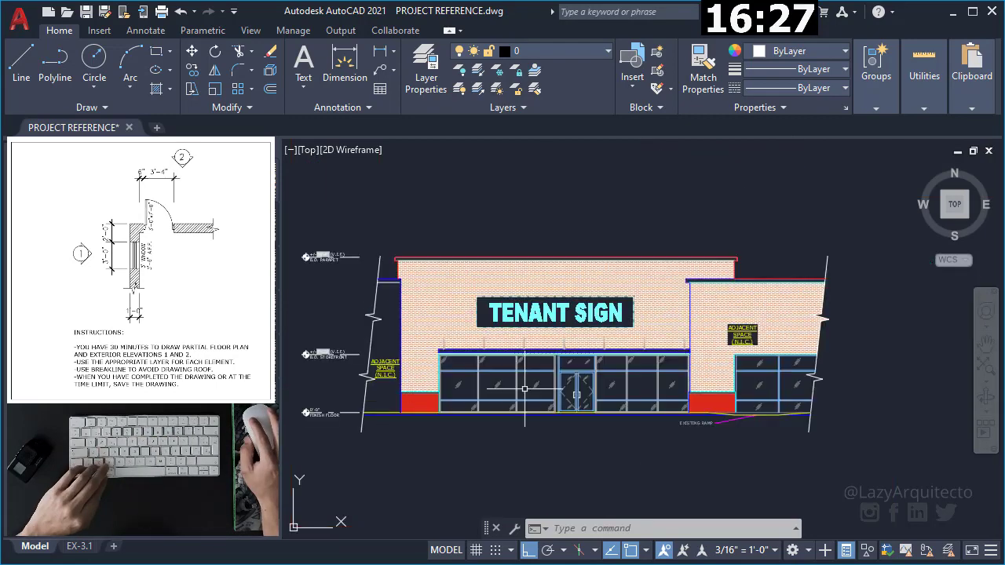
scroll(556, 423, up, 4)
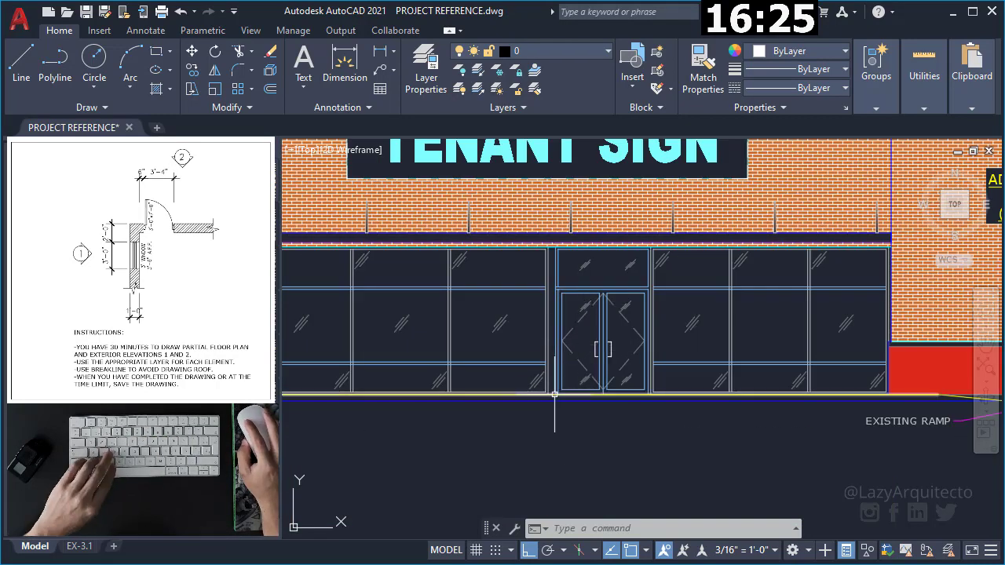
scroll(589, 367, up, 2)
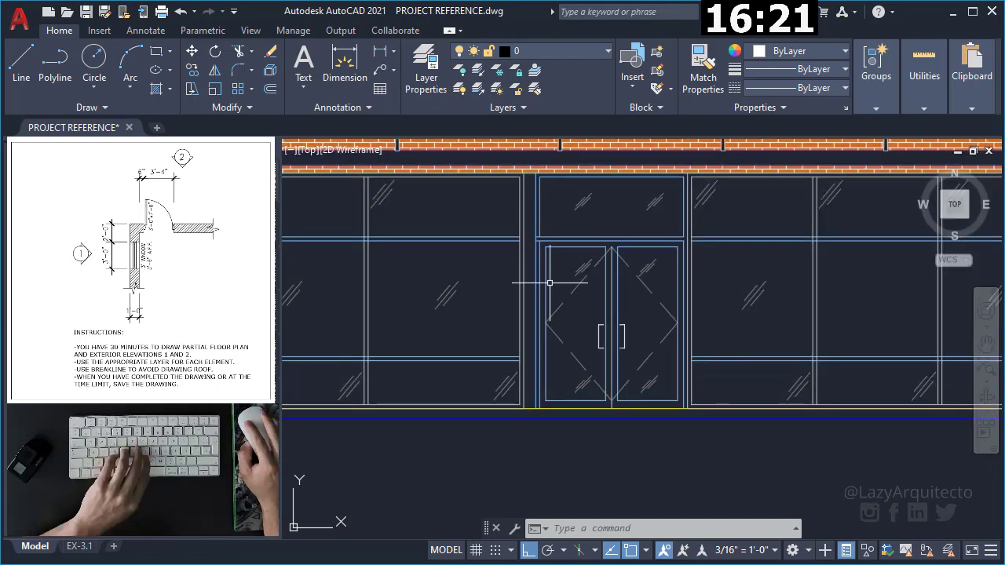
scroll(549, 271, up, 4)
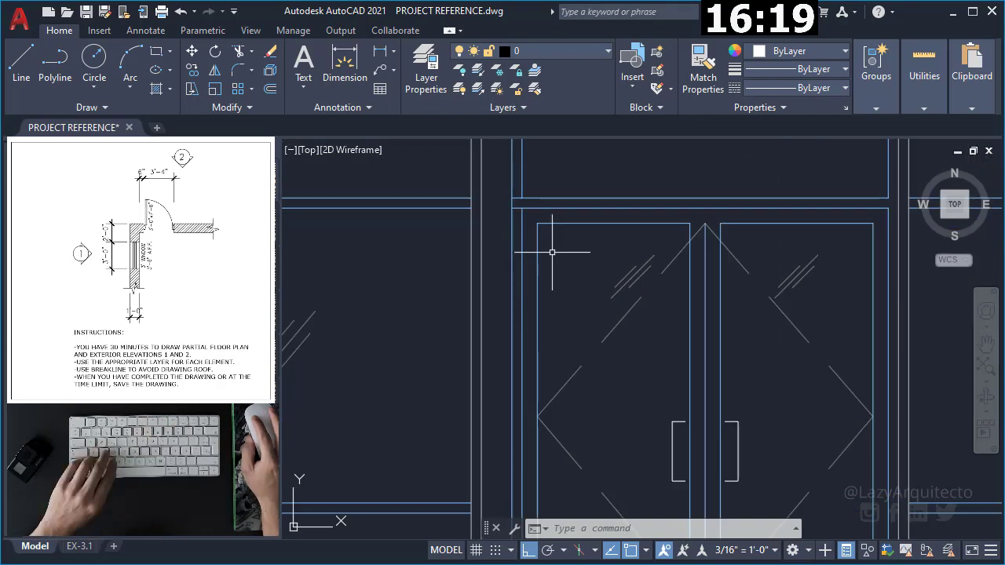
scroll(528, 223, up, 4)
click(497, 168)
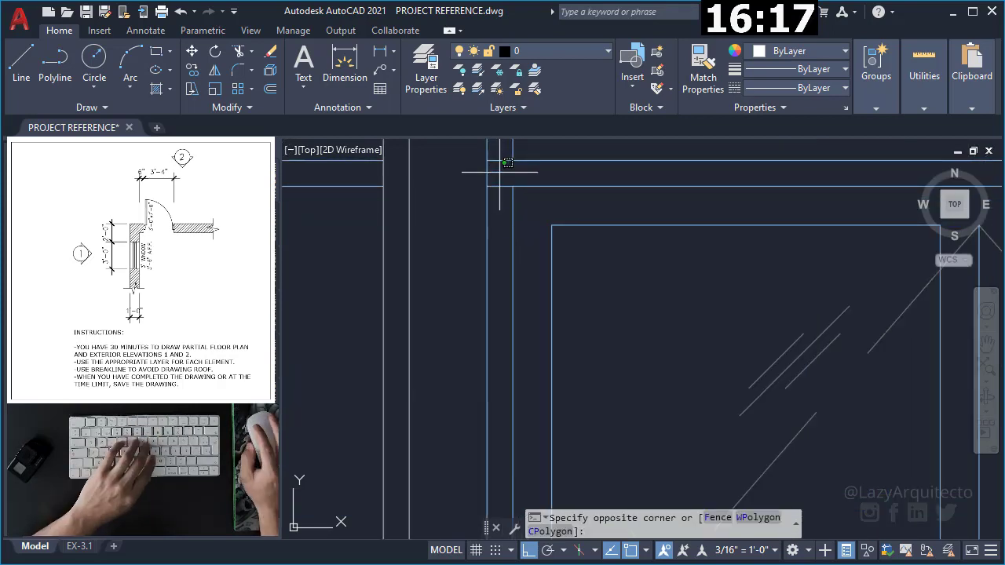
scroll(518, 212, down, 4)
click(636, 449)
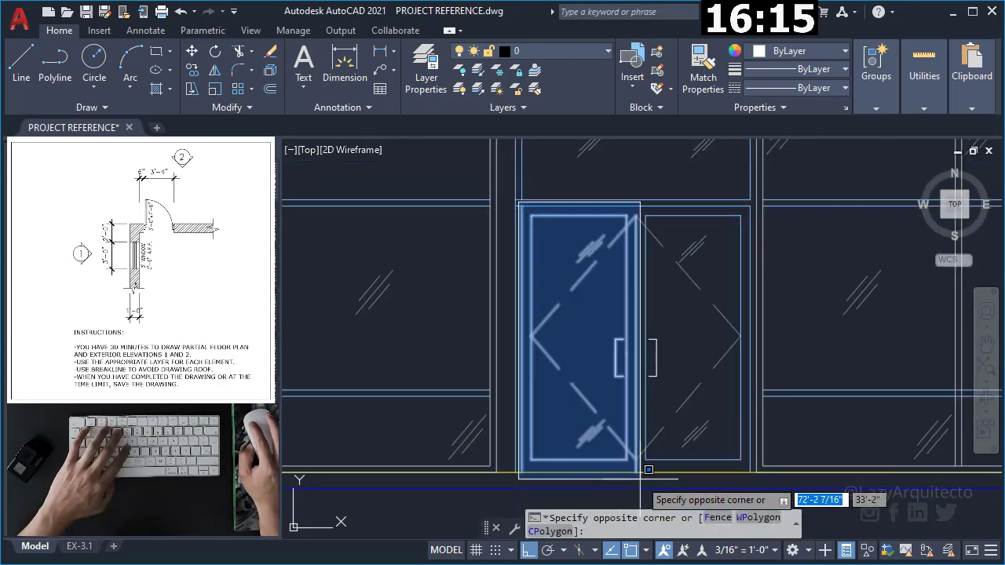
click(581, 203)
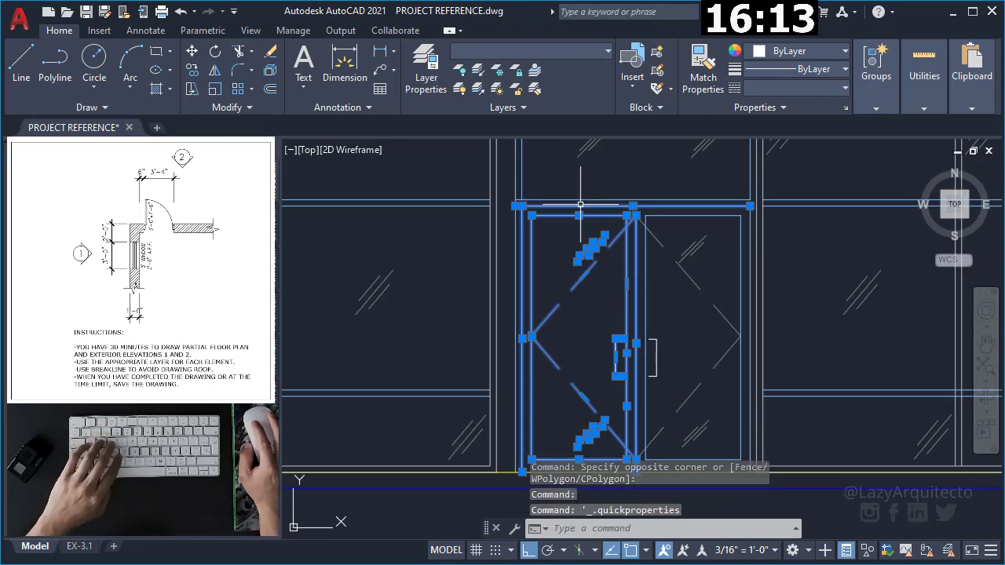
middle_drag(565, 433, 574, 343)
scroll(574, 344, up, 2)
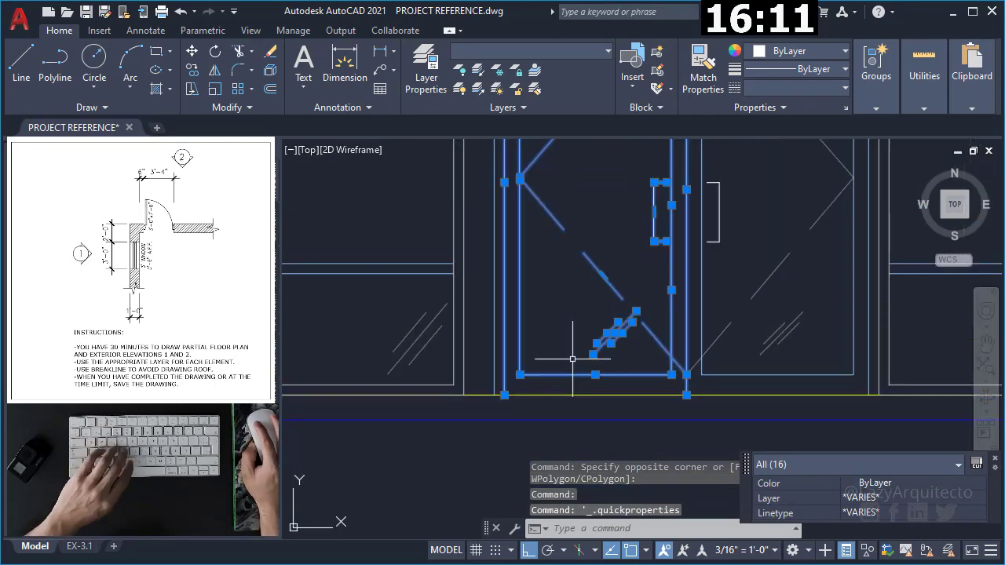
Copy the selected door from its bottom corner to the floor plan's door opening
text(CO)
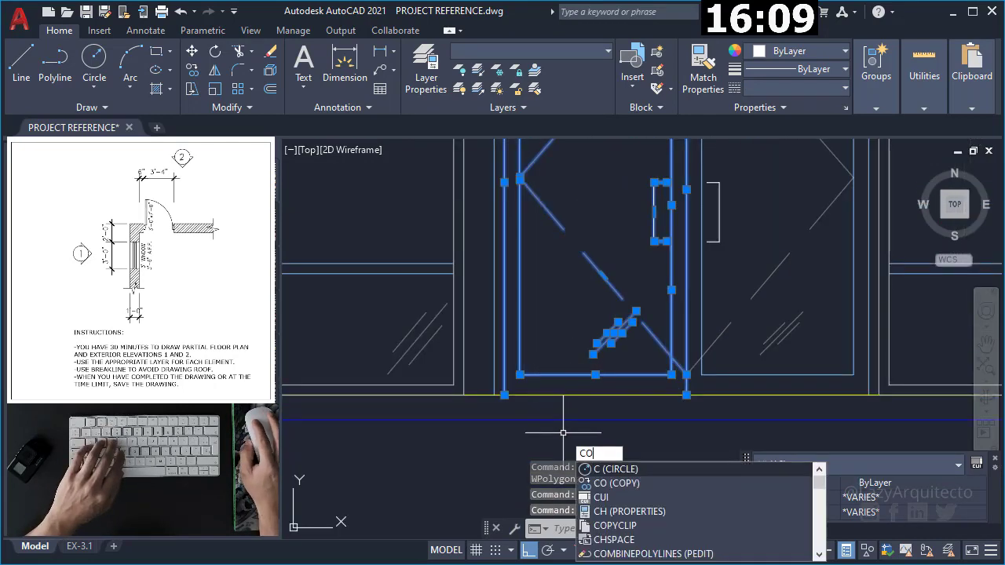
key(Return)
scroll(539, 411, up, 3)
click(471, 375)
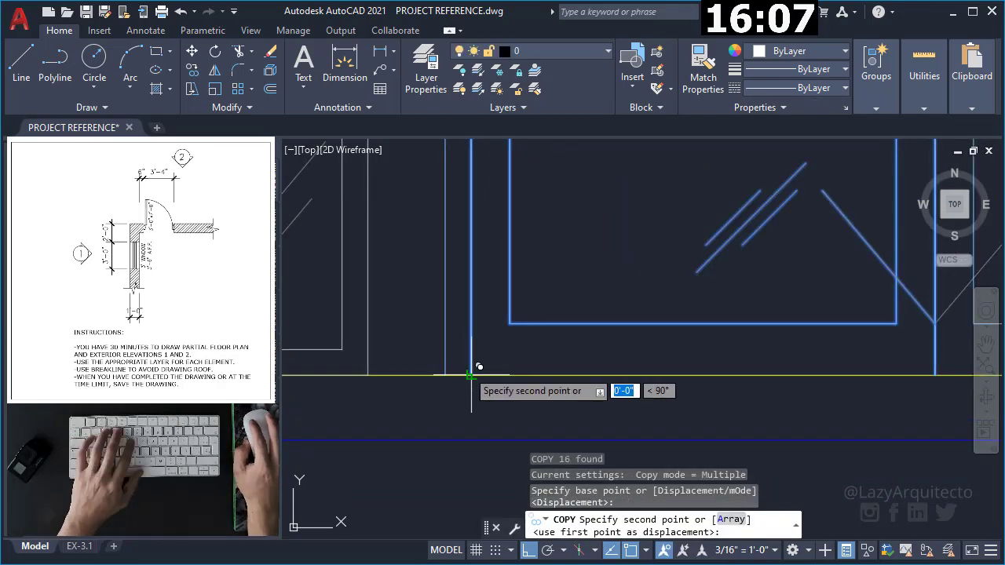
scroll(471, 380, down, 5)
scroll(617, 393, down, 3)
scroll(371, 380, down, 2)
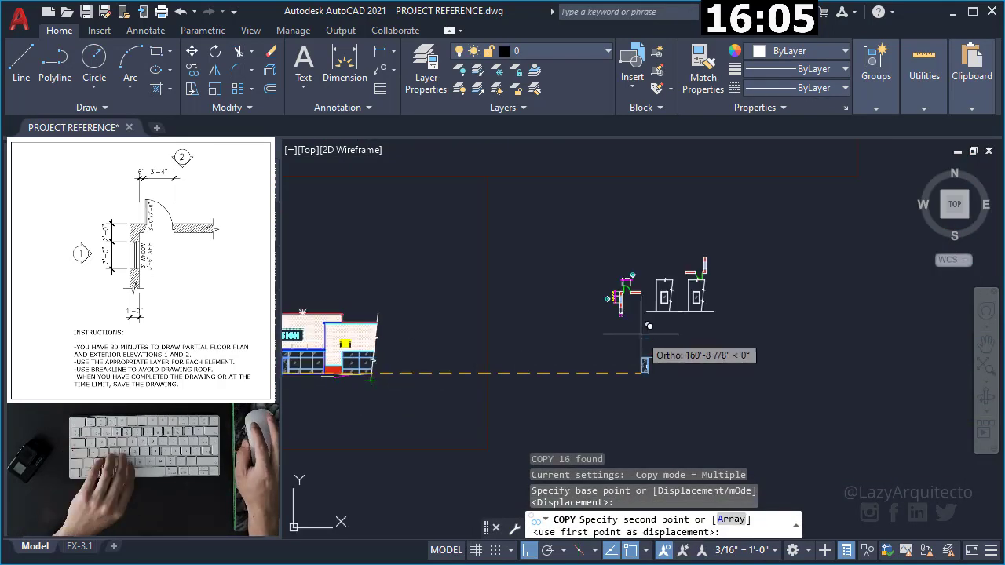
scroll(636, 333, up, 4)
scroll(706, 298, up, 3)
scroll(722, 236, up, 3)
scroll(698, 216, up, 3)
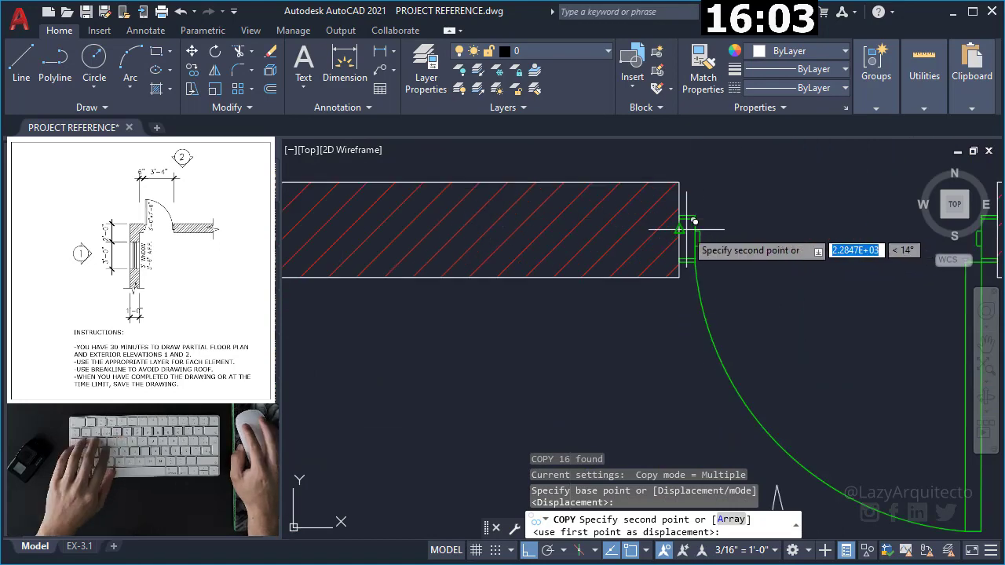
scroll(675, 280, up, 2)
click(672, 296)
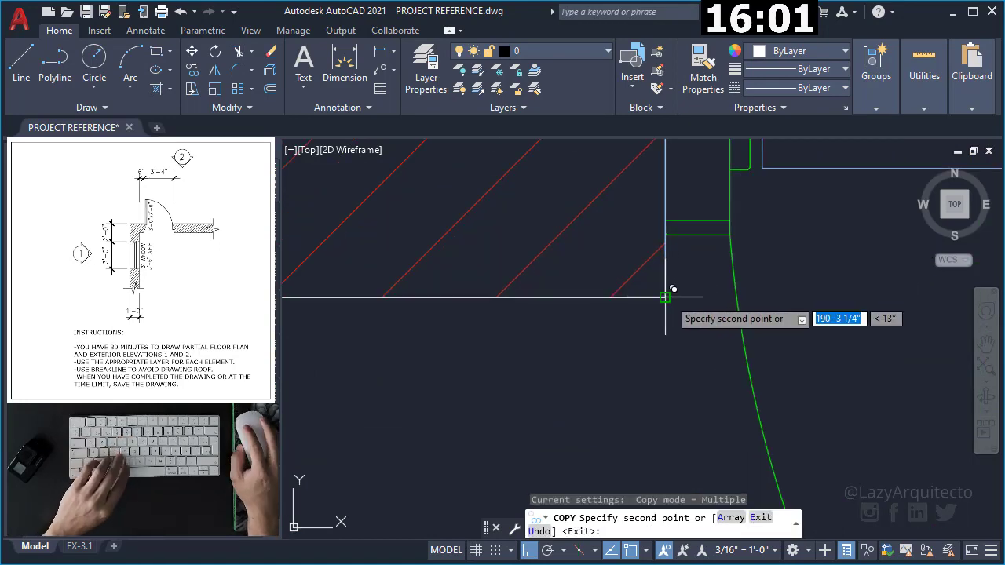
scroll(671, 298, down, 3)
scroll(672, 326, down, 2)
scroll(680, 332, down, 1)
key(Escape)
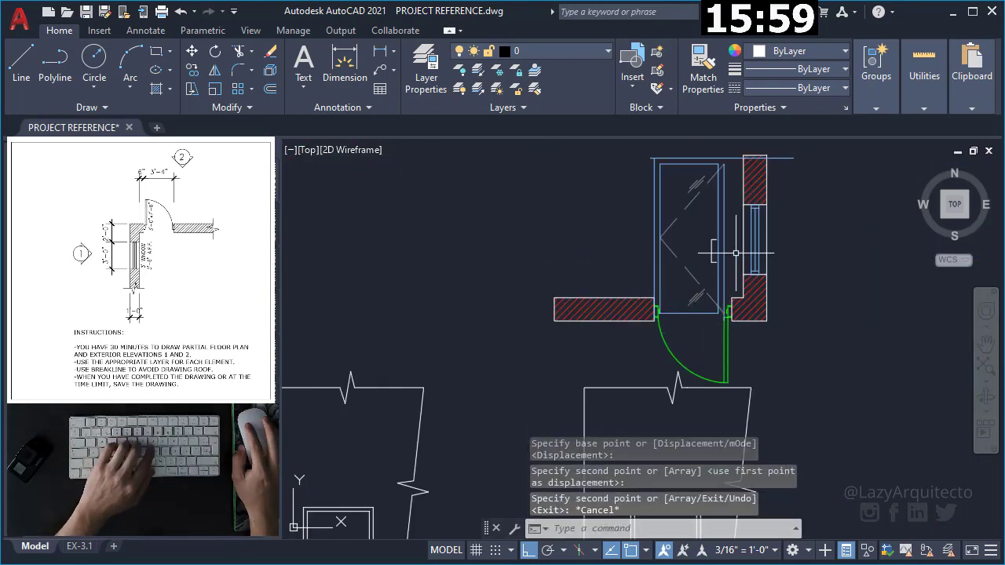
Start FILLET (f) to clean up the copied door's frame corners
scroll(734, 154, up, 2)
text(f)
key(Return)
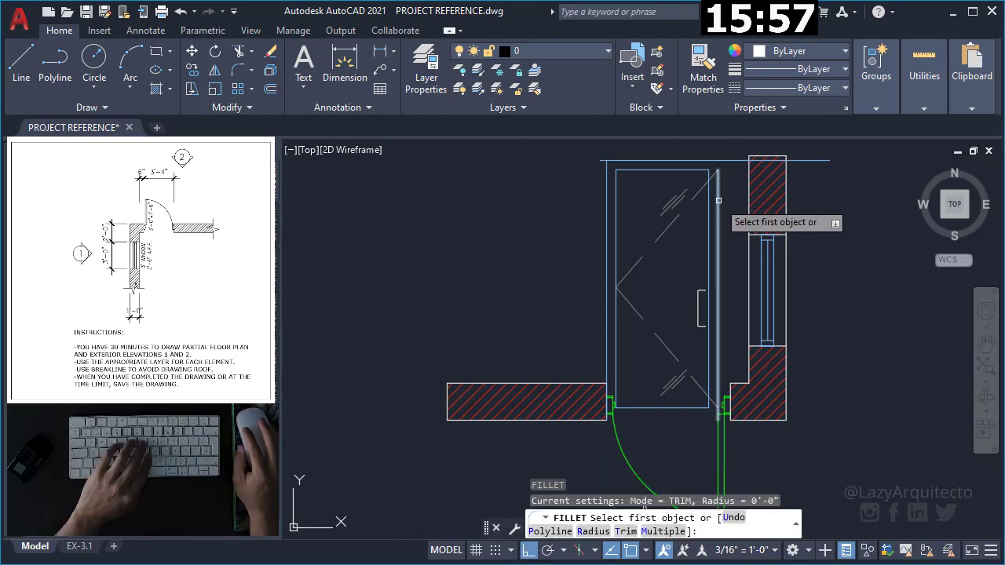
Fillet the two corners where the door edges meet the top frame line
click(717, 218)
click(707, 160)
key(Return)
click(620, 163)
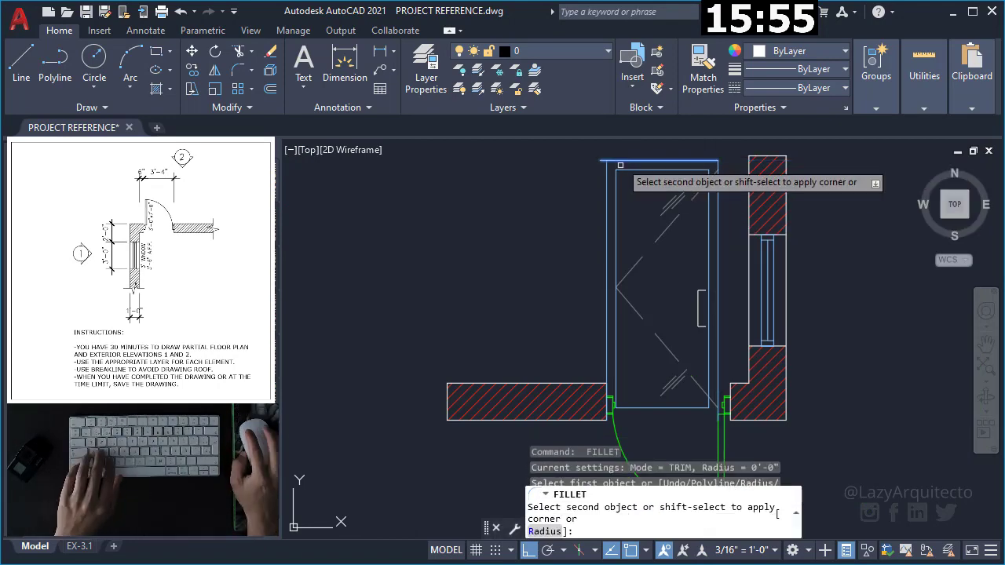
click(605, 172)
Stretch the right wall, door and window lines rightward so the door fits between the wall ends
middle_drag(714, 401, 713, 362)
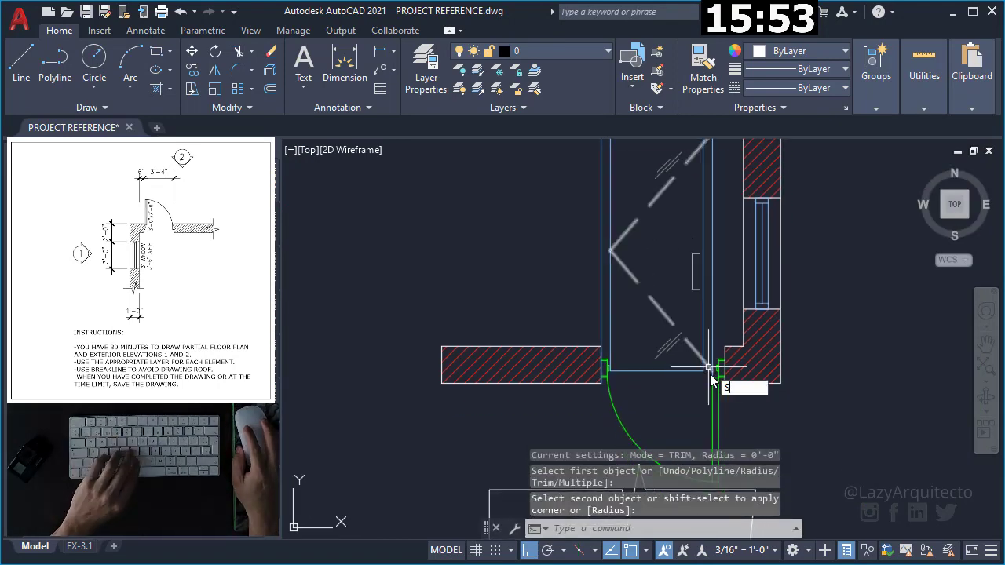
text(s)
key(Return)
click(724, 400)
scroll(724, 400, down, 2)
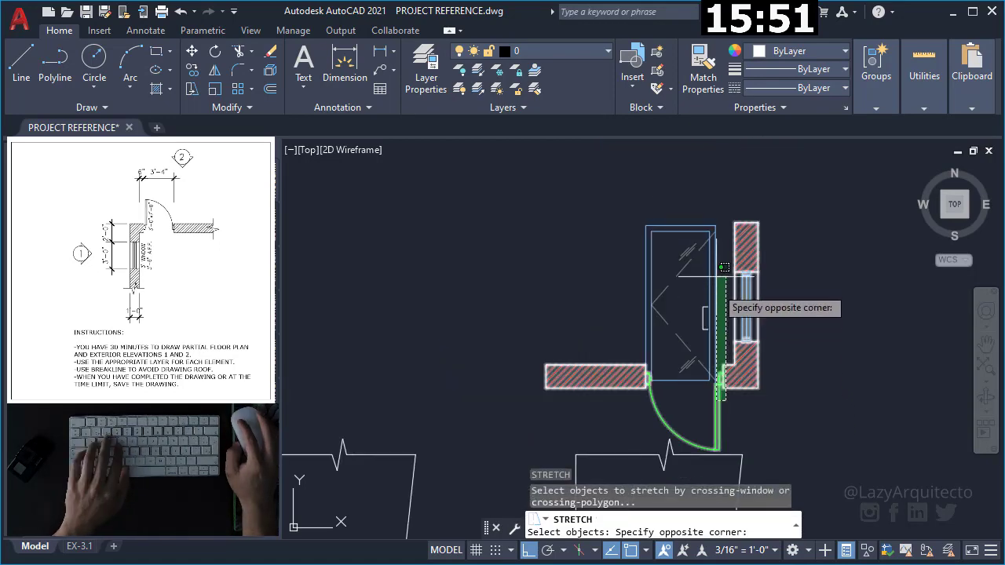
click(704, 210)
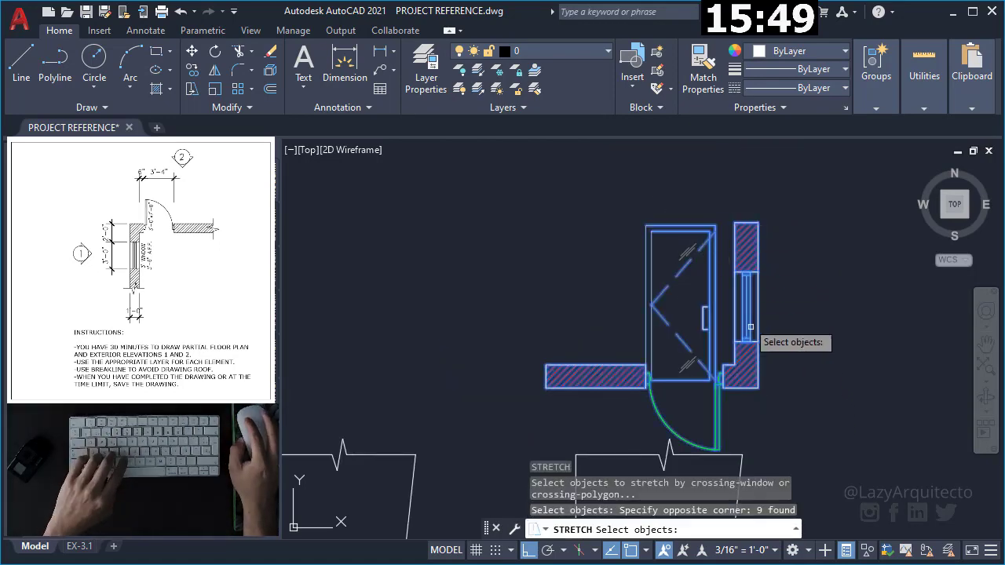
shift+click(755, 384)
scroll(714, 386, up, 3)
key(Return)
scroll(714, 386, up, 1)
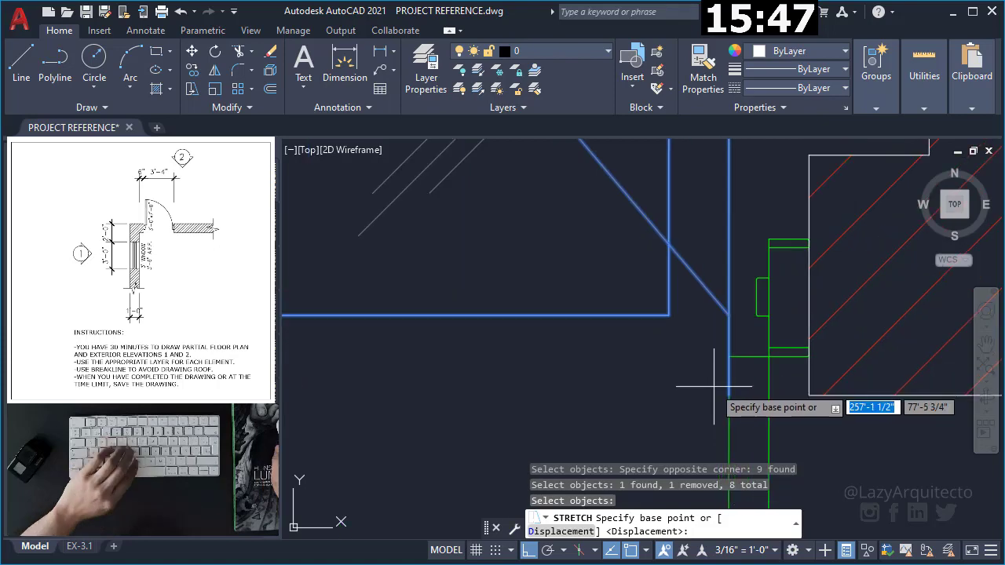
click(714, 390)
click(792, 394)
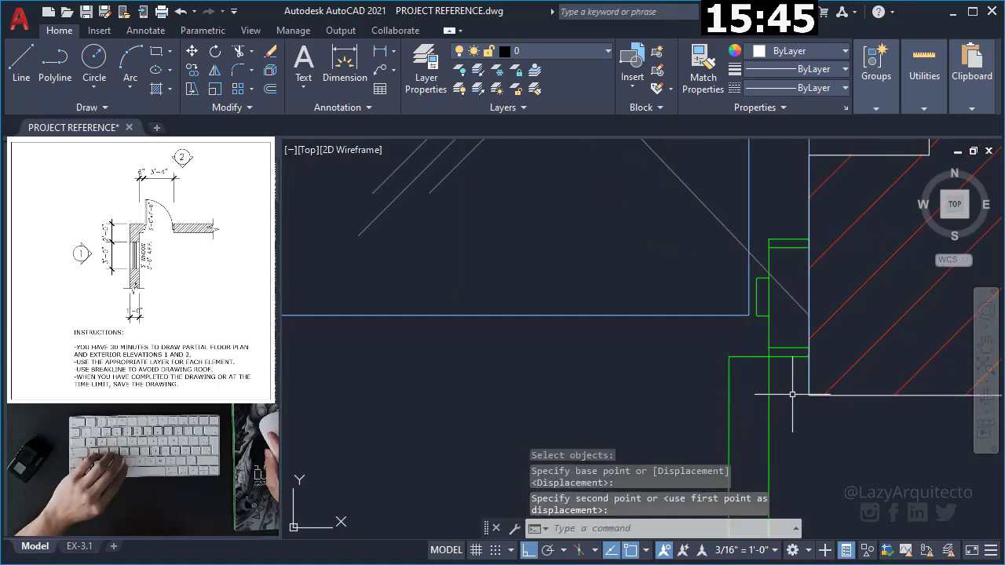
scroll(792, 394, down, 3)
scroll(730, 377, down, 1)
scroll(676, 369, up, 2)
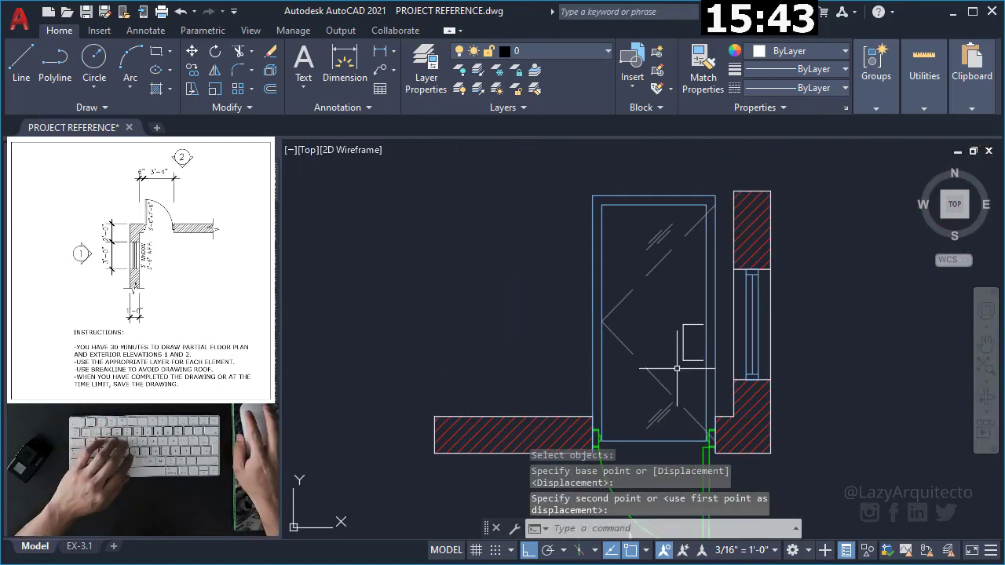
middle_drag(676, 368, 689, 293)
scroll(688, 295, down, 3)
scroll(689, 275, up, 1)
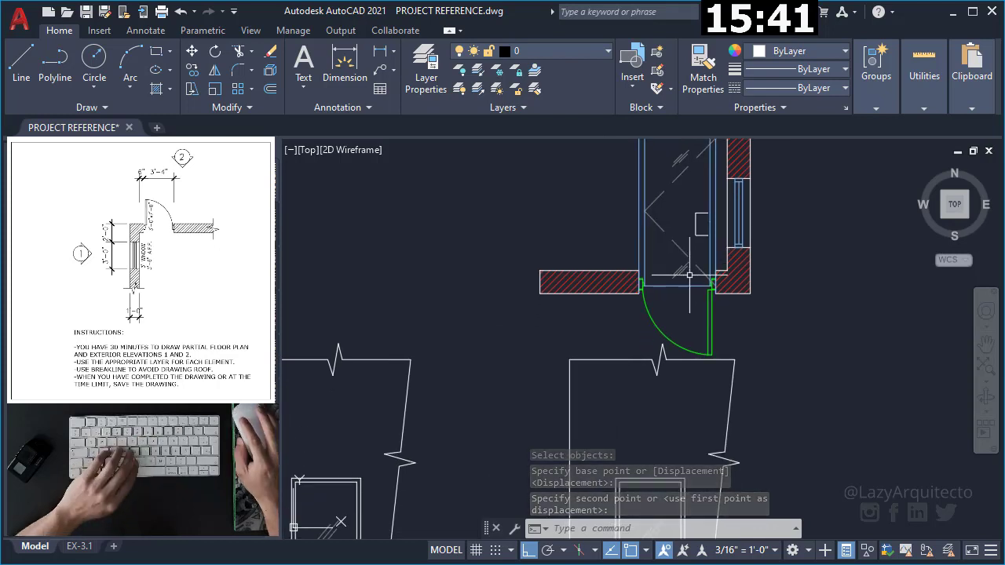
scroll(689, 275, down, 2)
scroll(681, 197, up, 2)
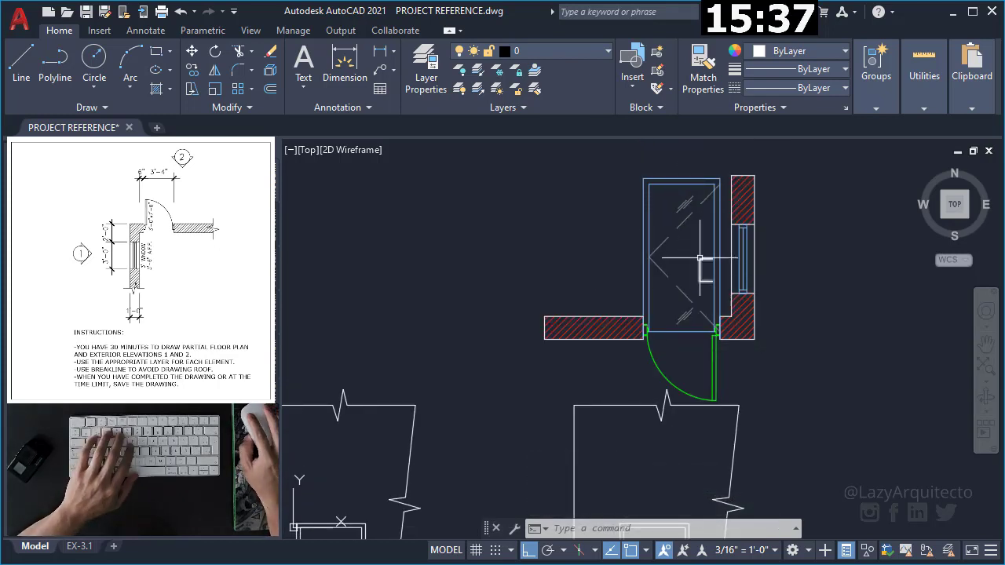
scroll(700, 262, up, 5)
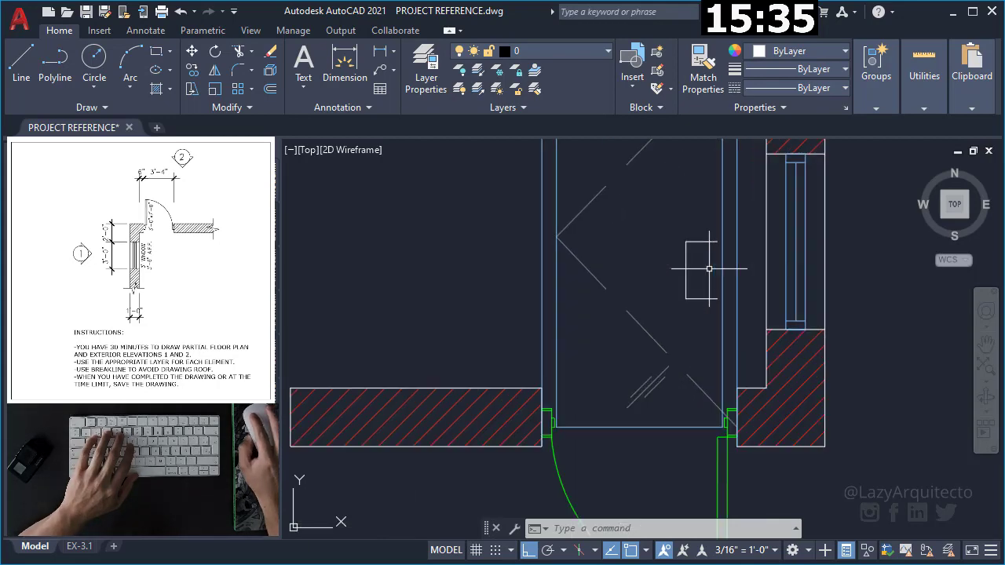
Try stretching the door handle rectangle, then undo and cancel the stretch
text(s)
key(Return)
scroll(726, 314, up, 1)
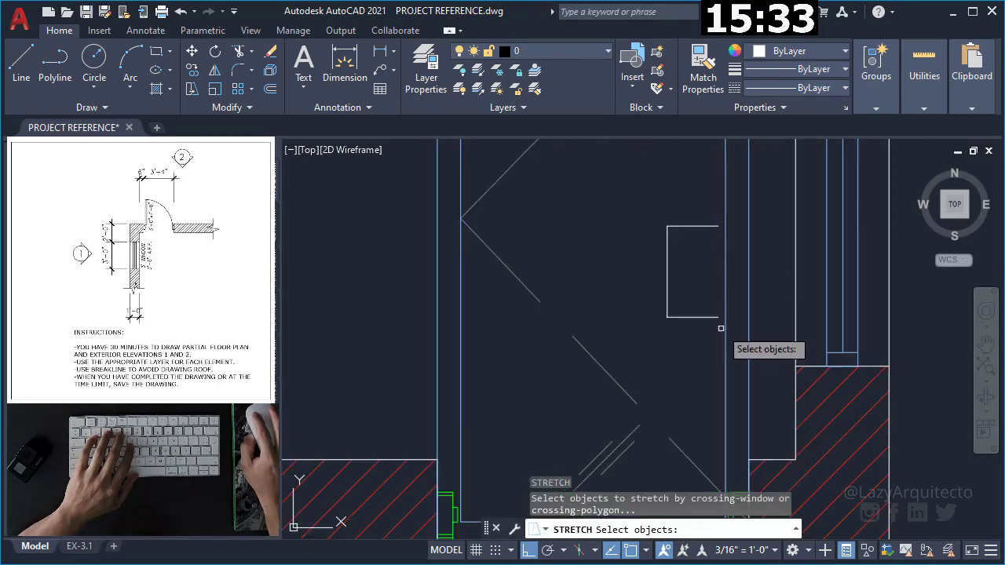
click(720, 328)
click(671, 226)
key(Return)
click(688, 189)
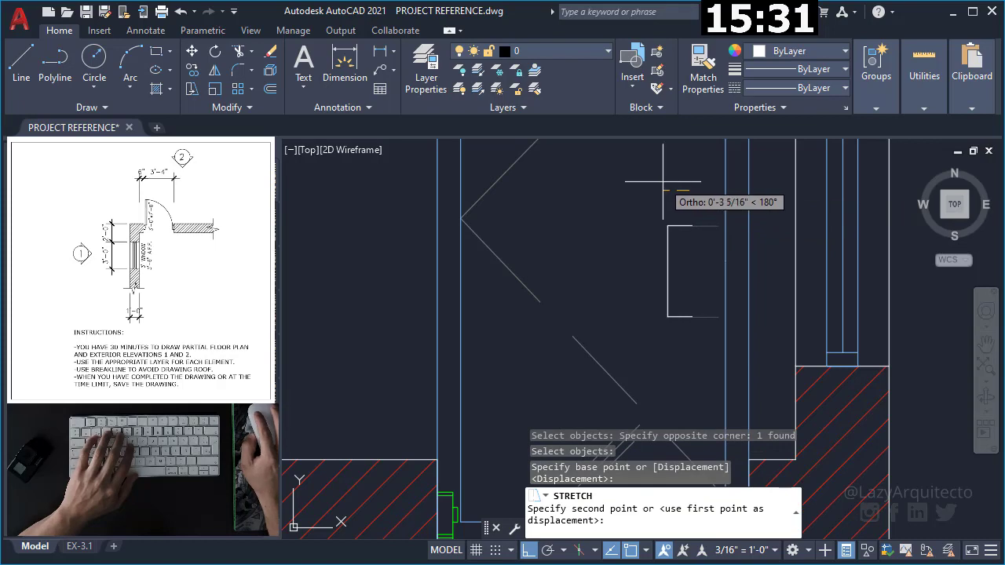
scroll(707, 251, down, 4)
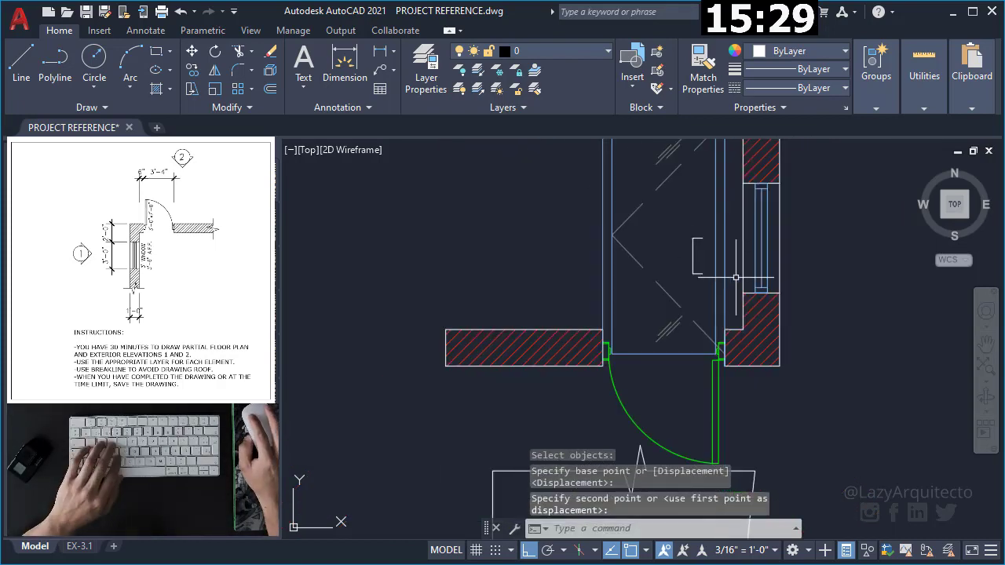
key(ctrl+z)
scroll(742, 273, up, 1)
scroll(740, 276, up, 1)
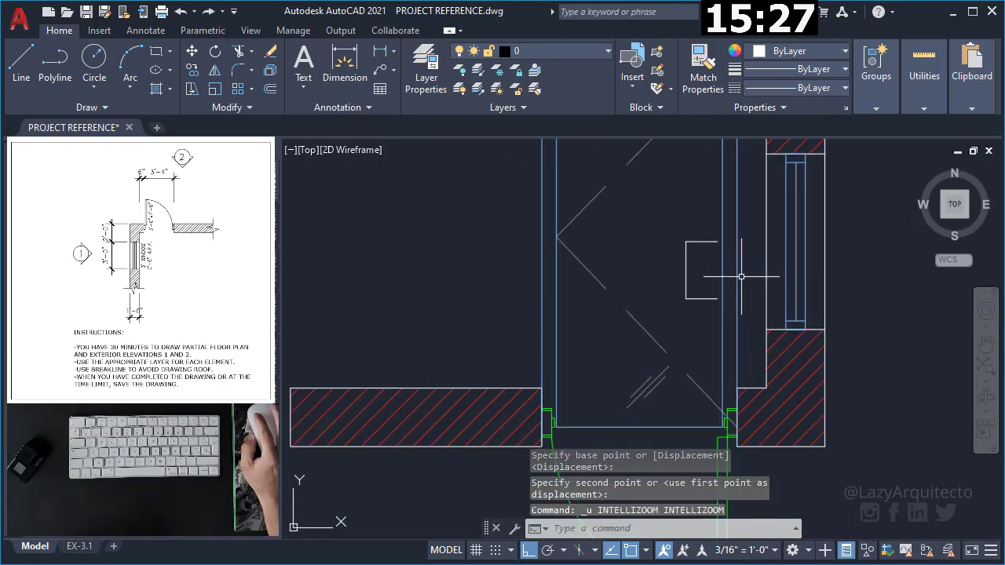
key(Escape)
Draw a new narrow rectangular pull handle on the door with RECTANG
click(716, 314)
text(rec)
key(Return)
scroll(710, 247, up, 2)
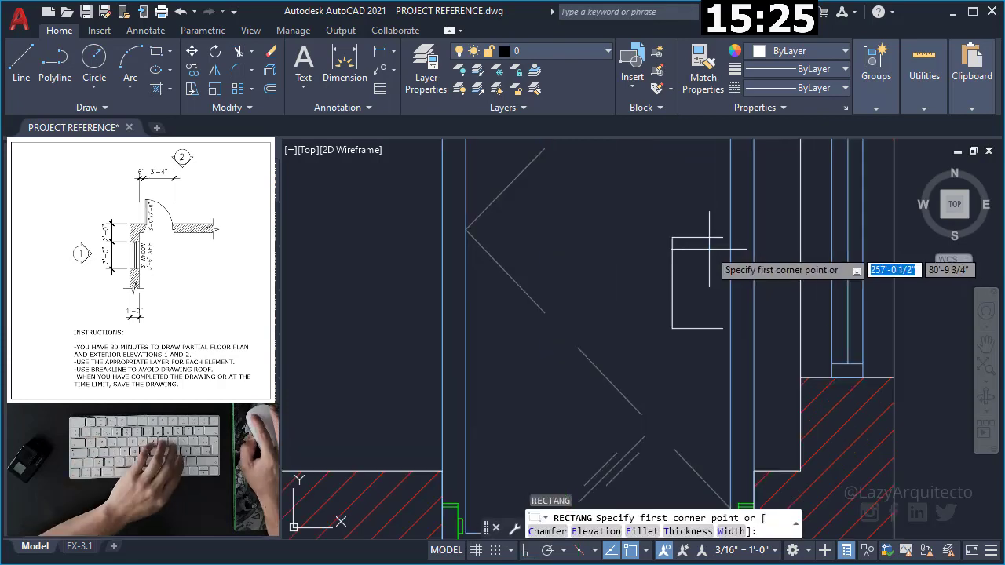
click(722, 238)
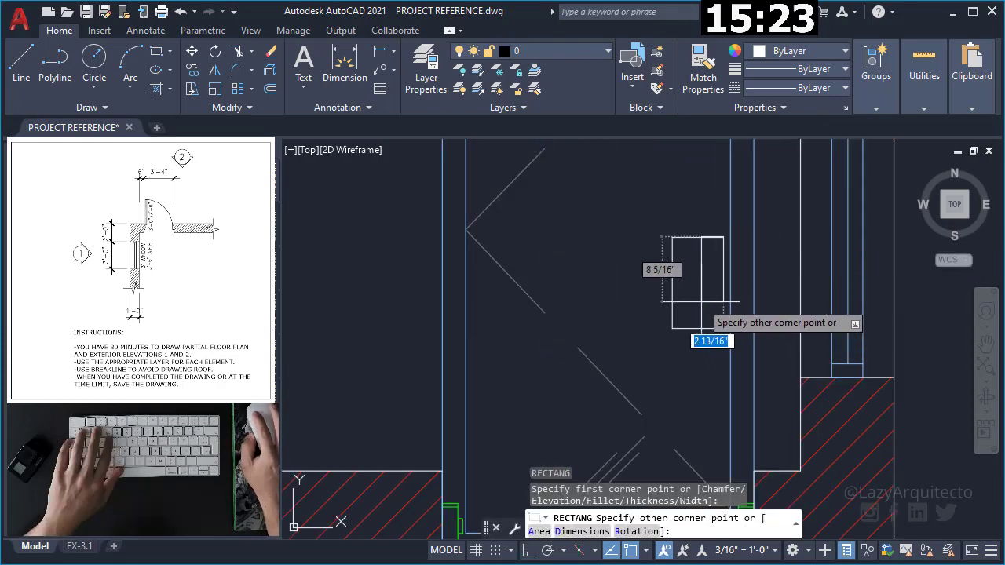
click(700, 300)
Erase the old handle rectangle
click(687, 342)
click(669, 318)
key(Delete)
scroll(690, 303, down, 2)
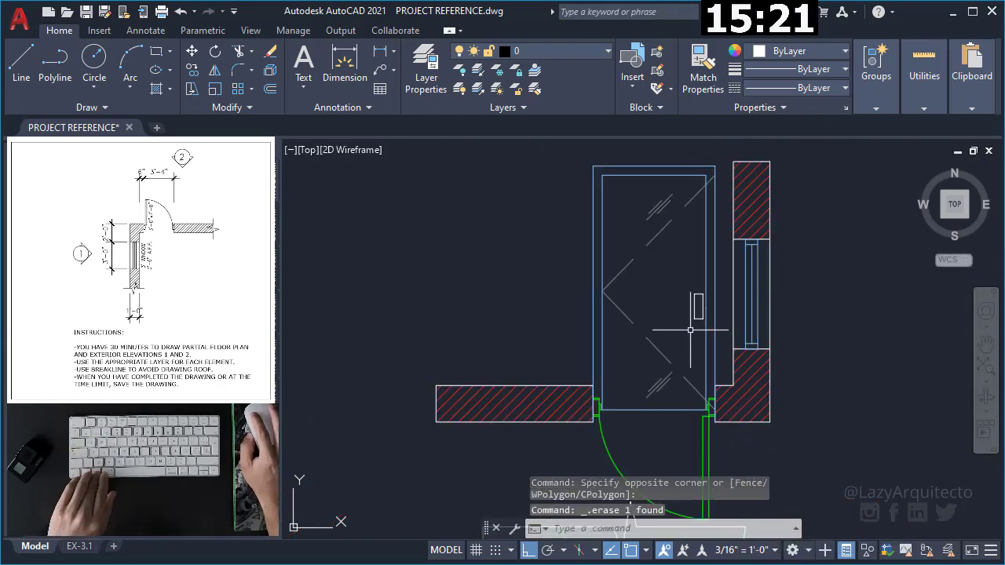
scroll(690, 303, down, 2)
scroll(683, 330, down, 2)
Erase the window from the right elevation
key(Escape)
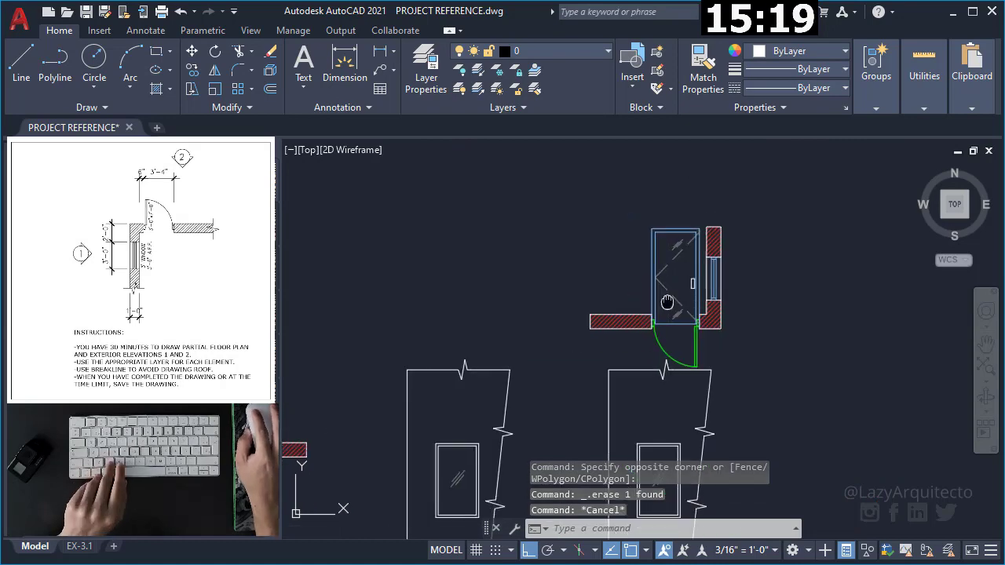
scroll(672, 383, down, 1)
mouse_move(672, 383)
middle_down()
mouse_move(681, 343)
mouse_move(712, 397)
mouse_move(718, 308)
middle_up()
click(637, 306)
click(730, 448)
key(Delete)
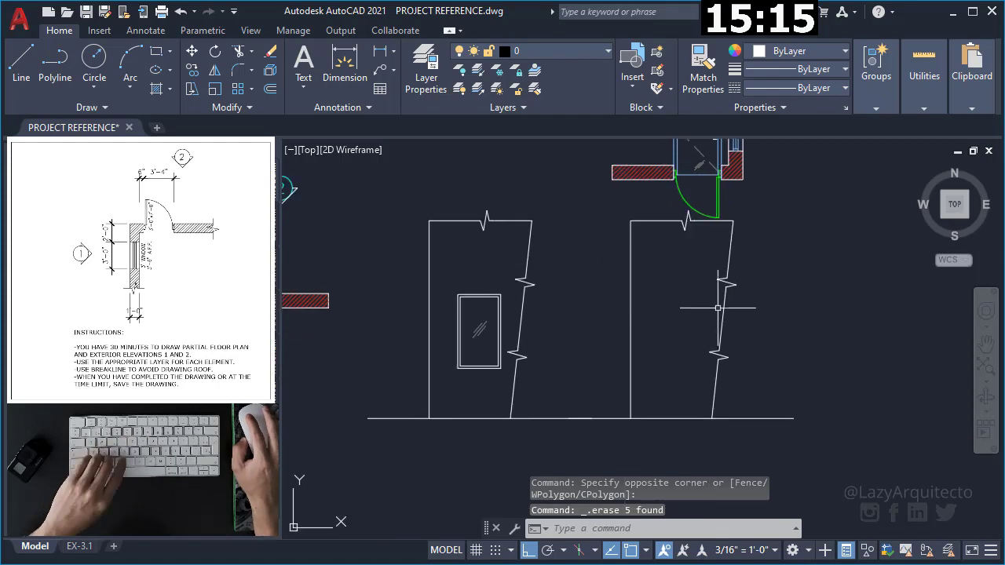
Begin stretching the right elevation's wall edge, then cancel the stretch
text(s)
key(Return)
click(815, 437)
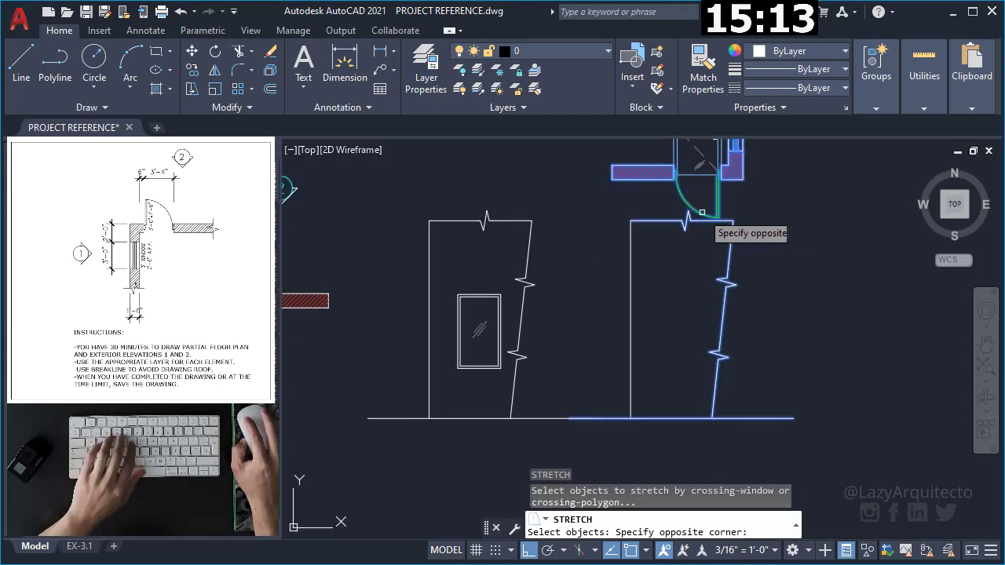
click(720, 211)
key(Return)
click(767, 241)
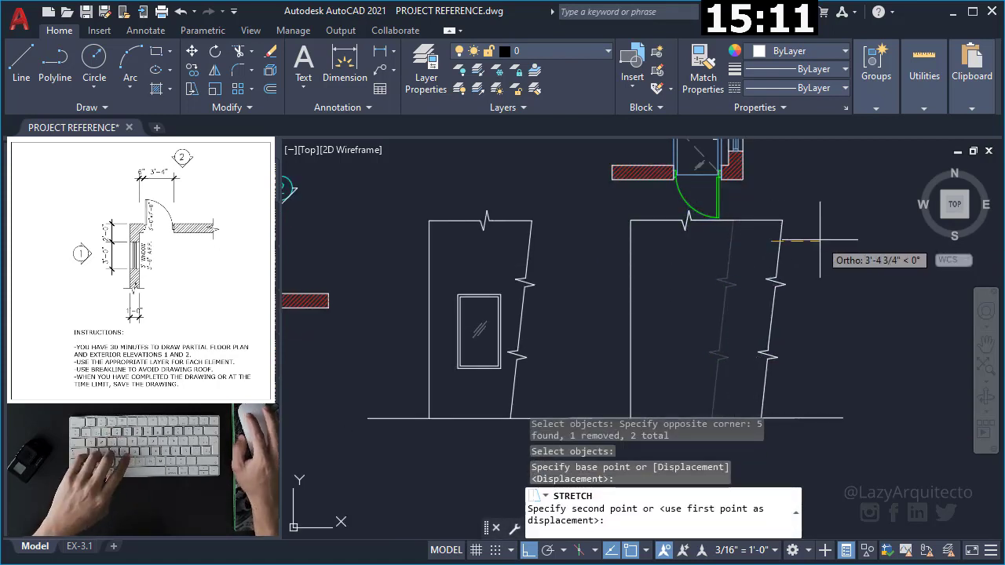
key(Escape)
Window-select the door elevation drawing next to the plan
middle_drag(667, 141, 680, 190)
click(680, 191)
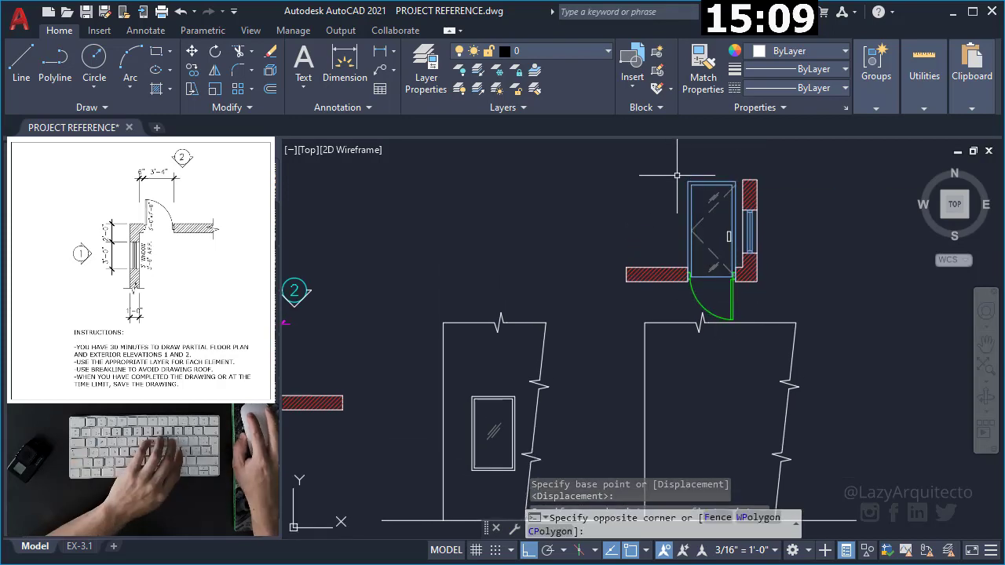
key(Escape)
click(673, 166)
click(753, 275)
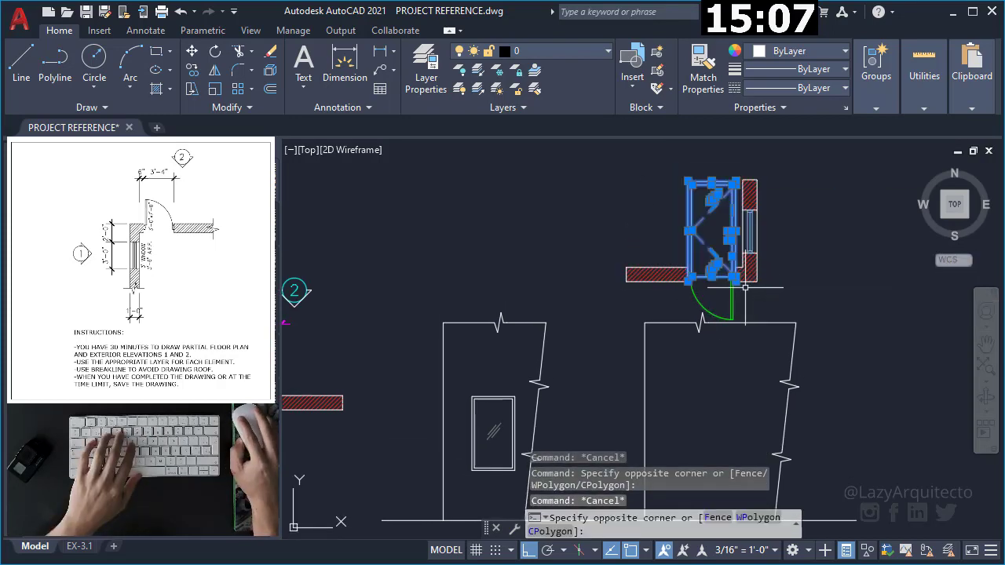
Move the door elevation straight down from its bottom corner onto the right elevation's ground line
text(m)
key(Return)
scroll(684, 286, up, 5)
scroll(683, 286, up, 2)
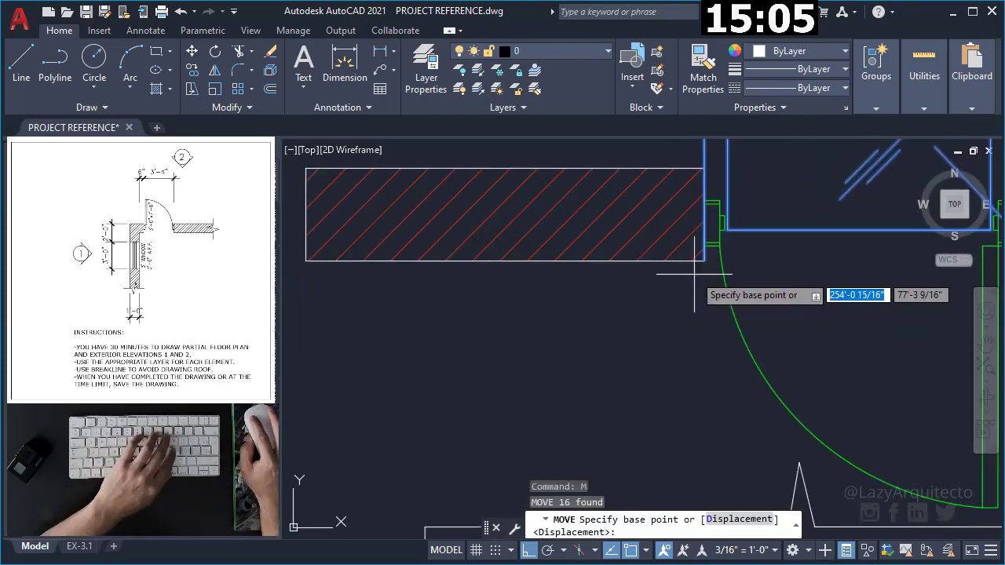
scroll(706, 267, up, 2)
click(716, 258)
scroll(717, 259, down, 5)
mouse_move(718, 259)
middle_down()
mouse_move(716, 320)
mouse_move(719, 215)
middle_up()
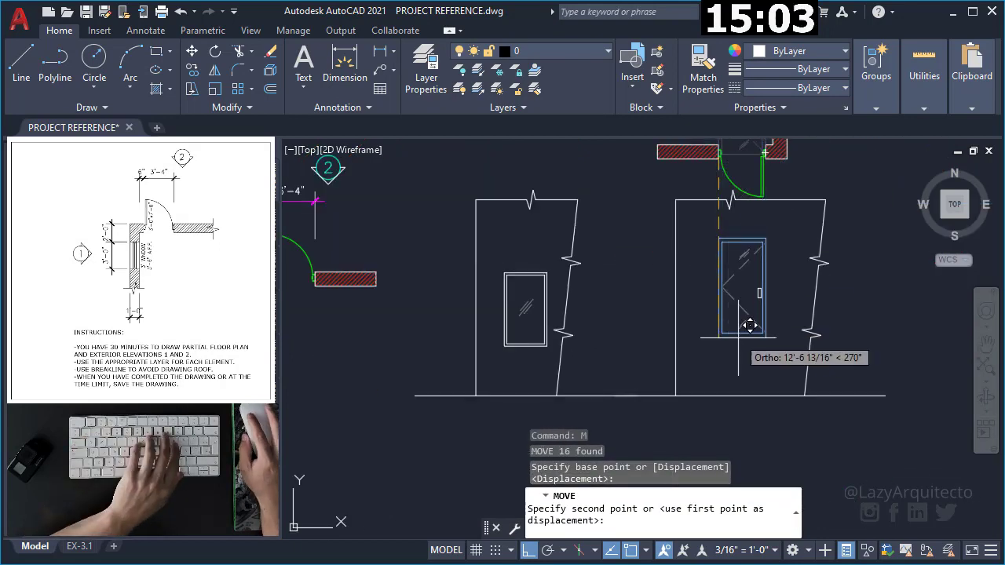
click(730, 383)
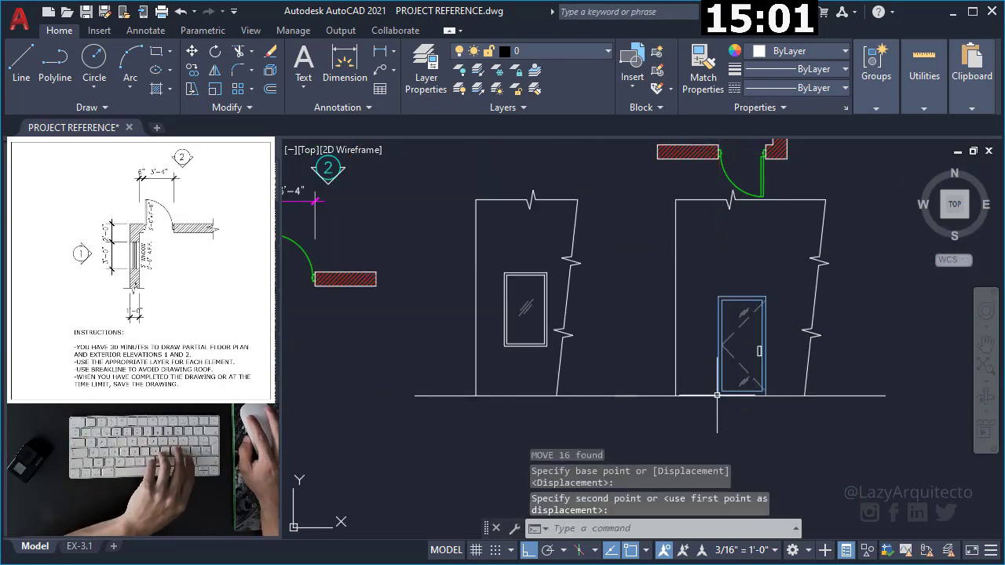
middle_drag(720, 269, 776, 300)
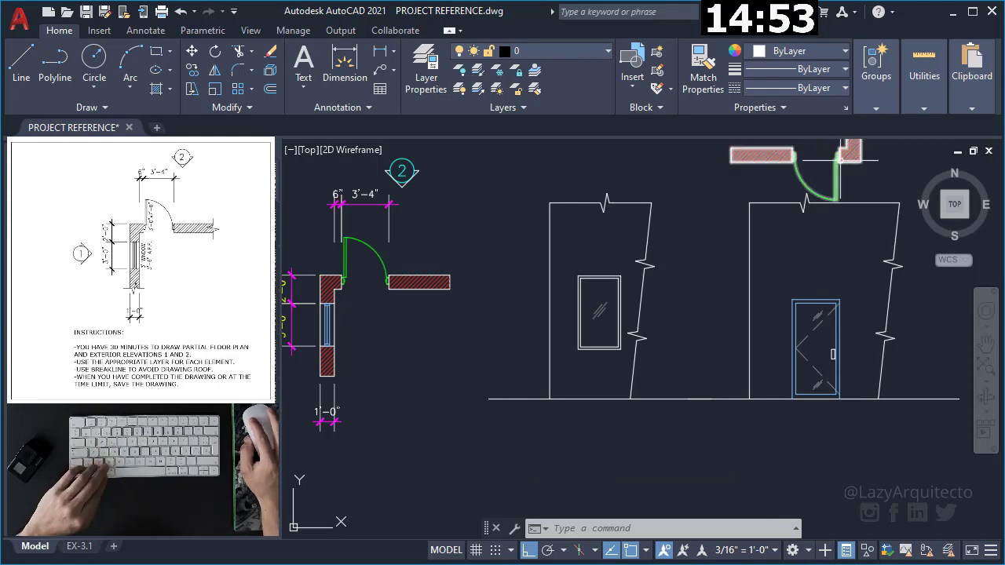
mouse_move(814, 179)
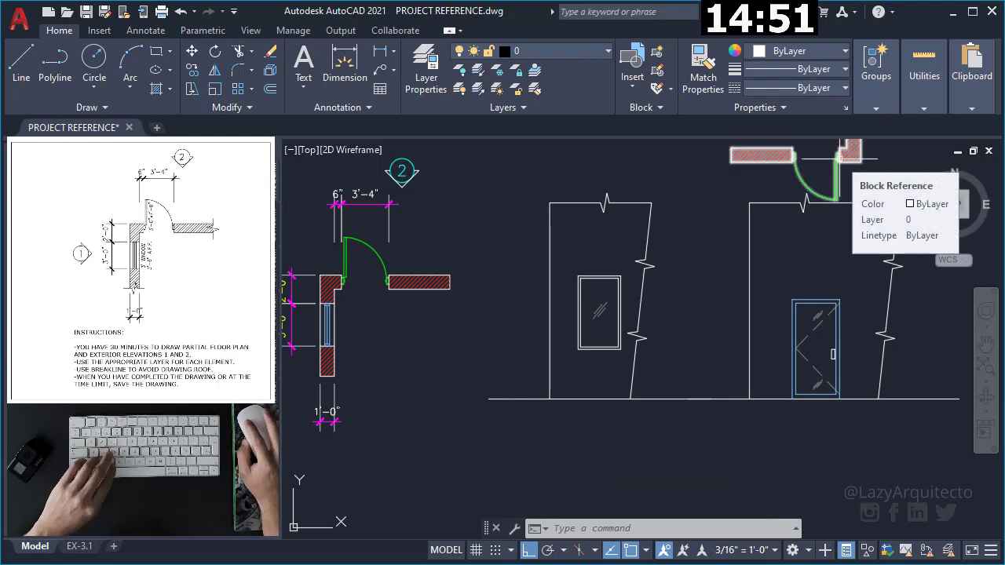
Mirror the door's zigzag swing lines about a vertical axis, erasing the originals, then undo it
scroll(818, 358, up, 4)
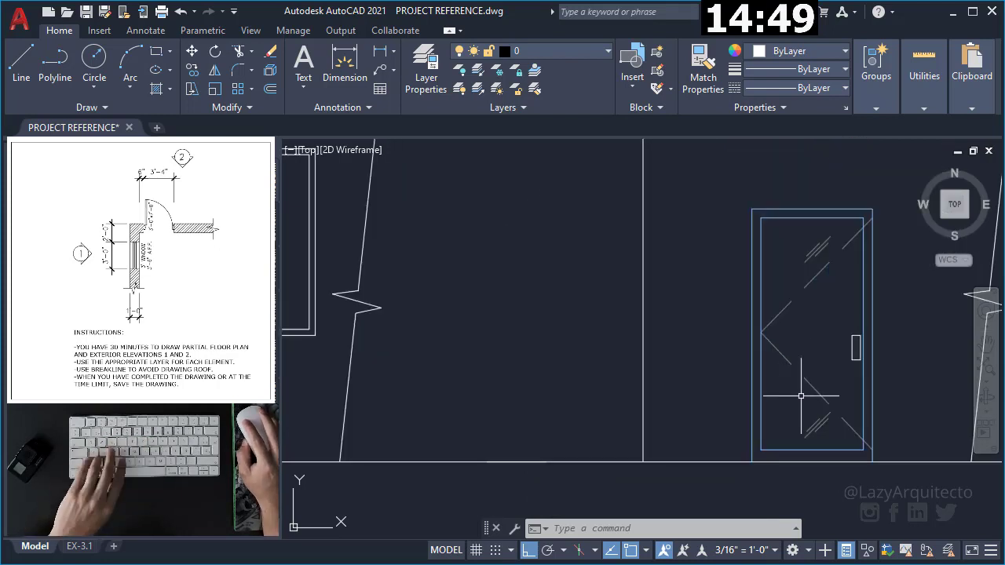
click(797, 396)
click(783, 305)
text(MI)
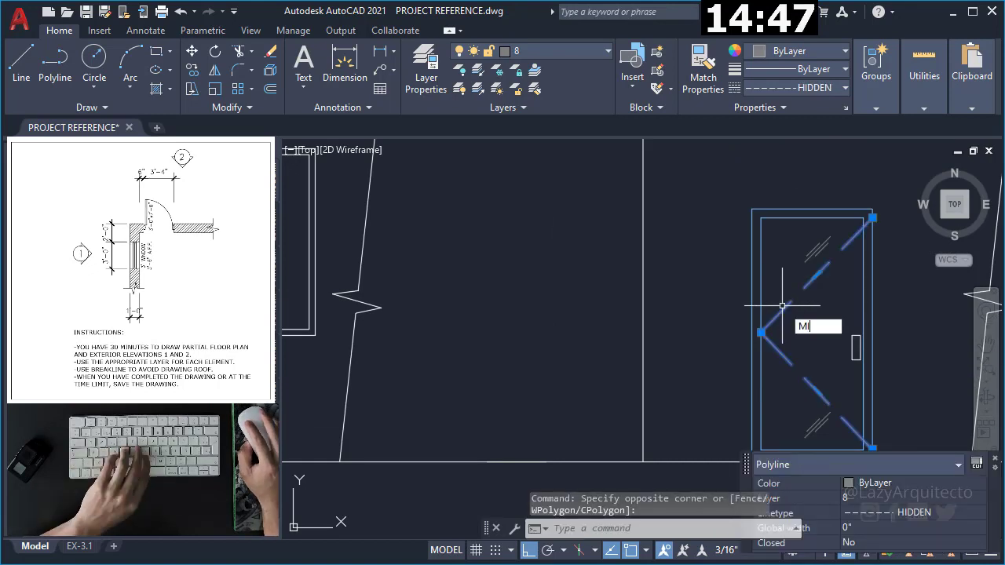
key(Return)
click(815, 213)
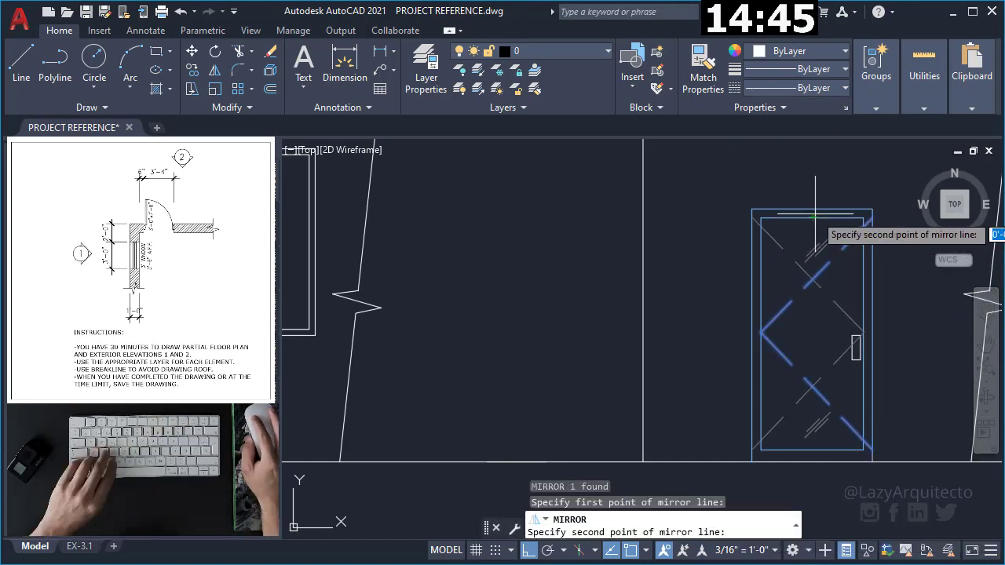
click(810, 228)
text(y)
key(Return)
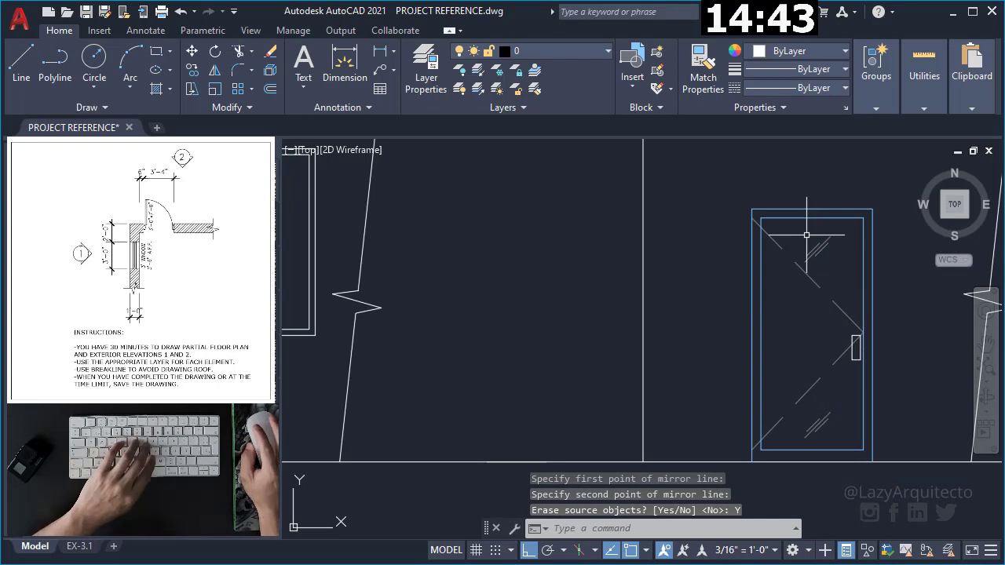
key(ctrl+z)
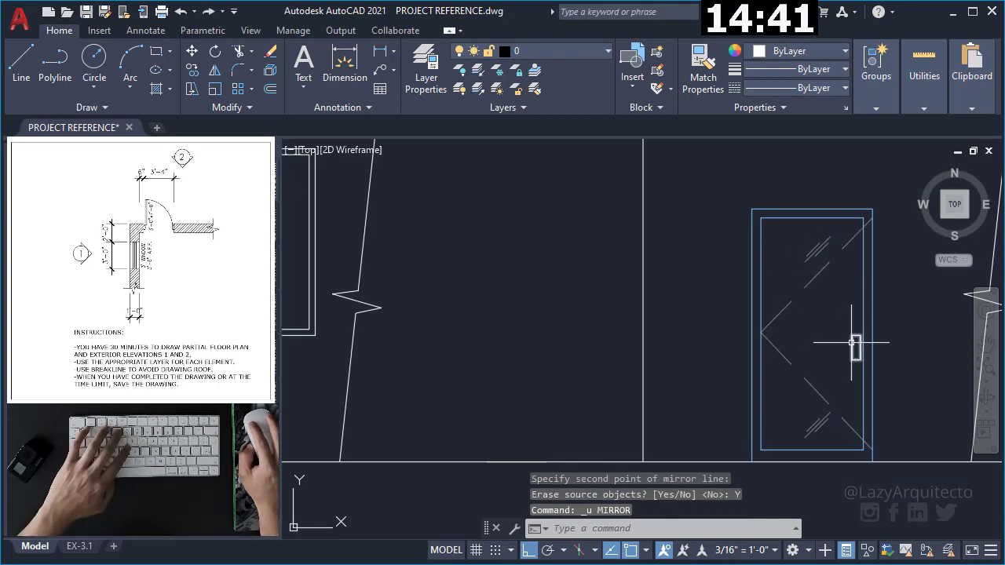
Mirror the swing lines and handle together about a vertical axis through the door top, erasing the originals
double_click(854, 343)
key(Escape)
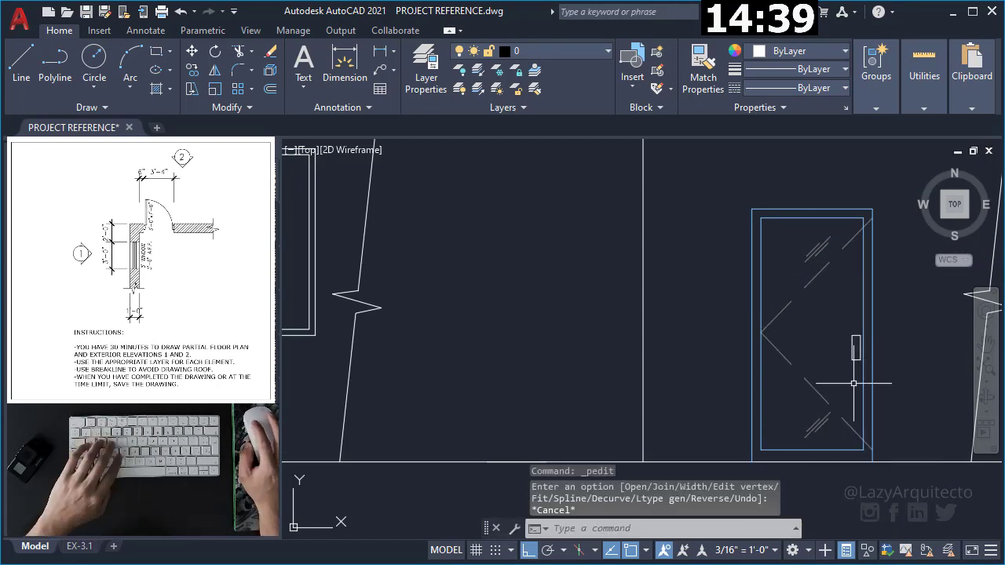
click(854, 384)
click(797, 312)
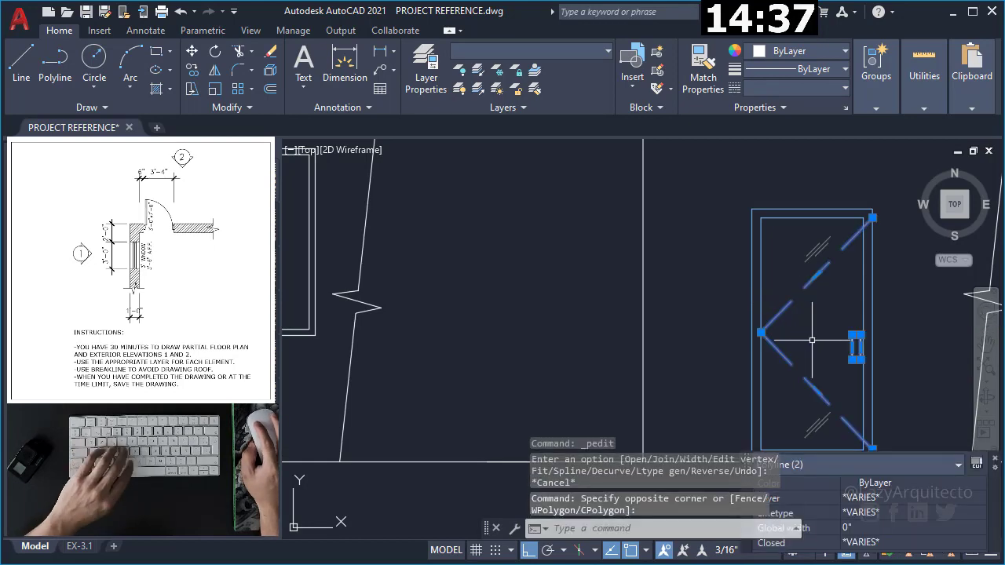
text(mi)
key(Return)
click(811, 209)
click(816, 174)
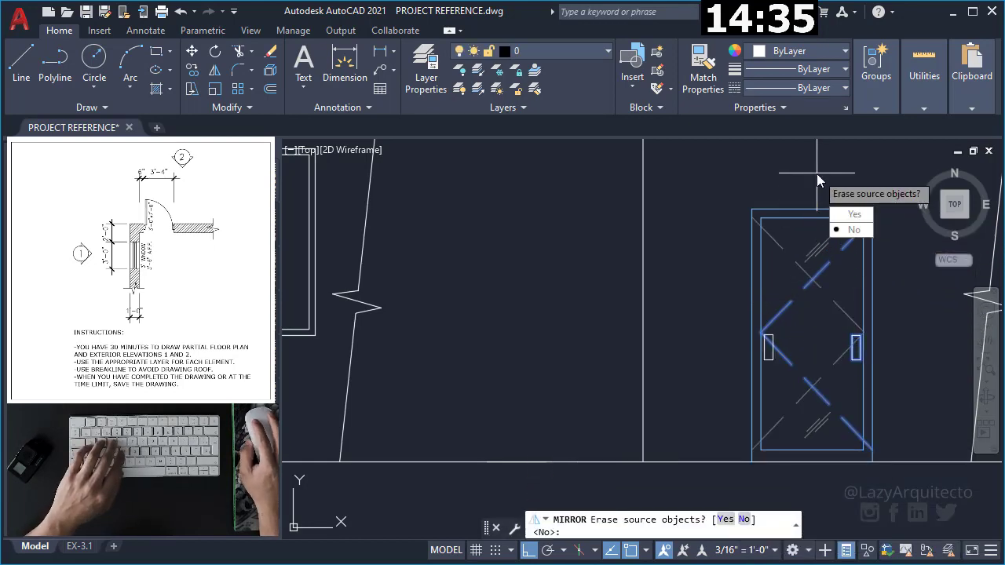
text(Y)
key(Return)
scroll(826, 236, down, 4)
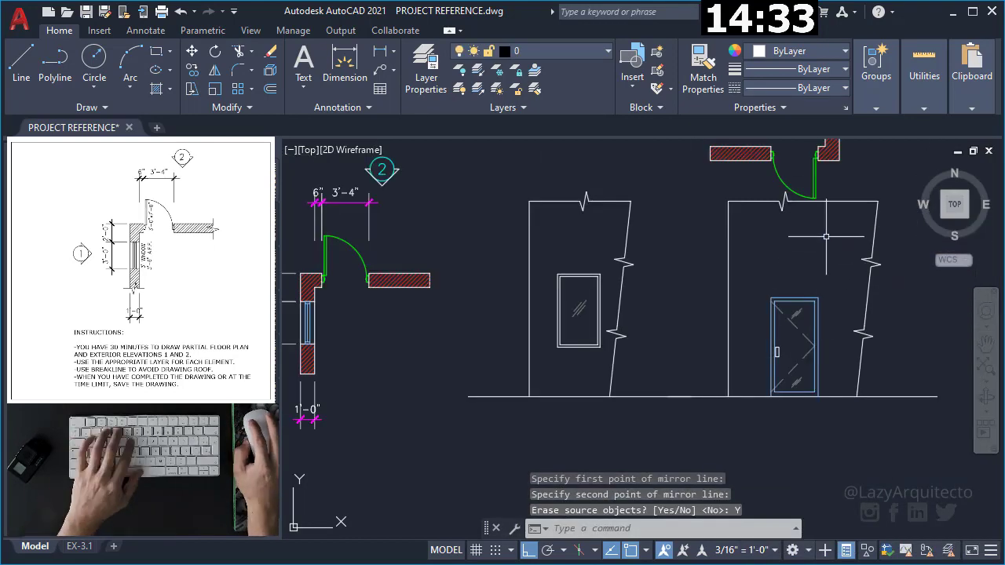
mouse_move(826, 236)
middle_down()
mouse_move(824, 265)
mouse_move(792, 300)
middle_up()
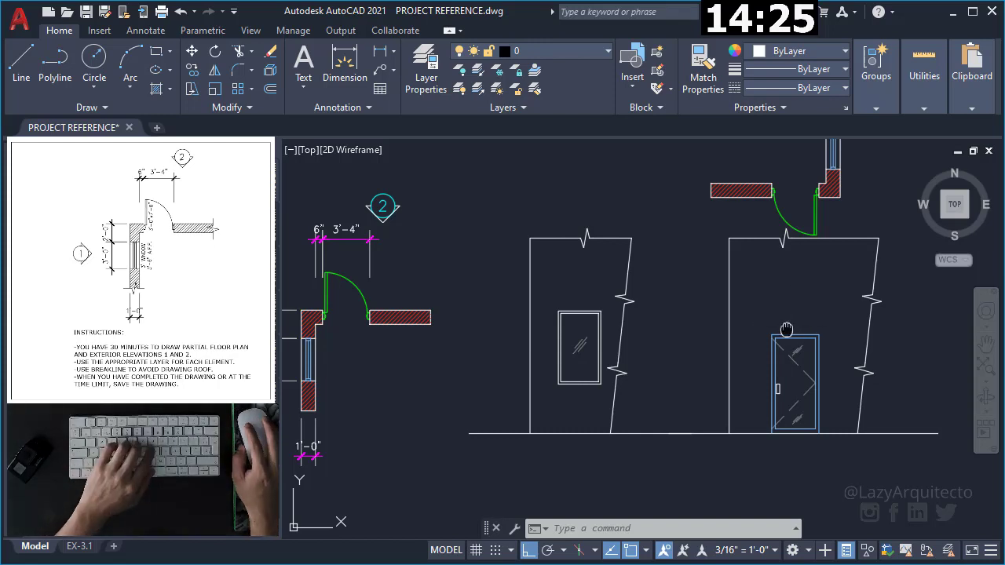
middle_drag(786, 329, 795, 310)
text(dli)
key(Return)
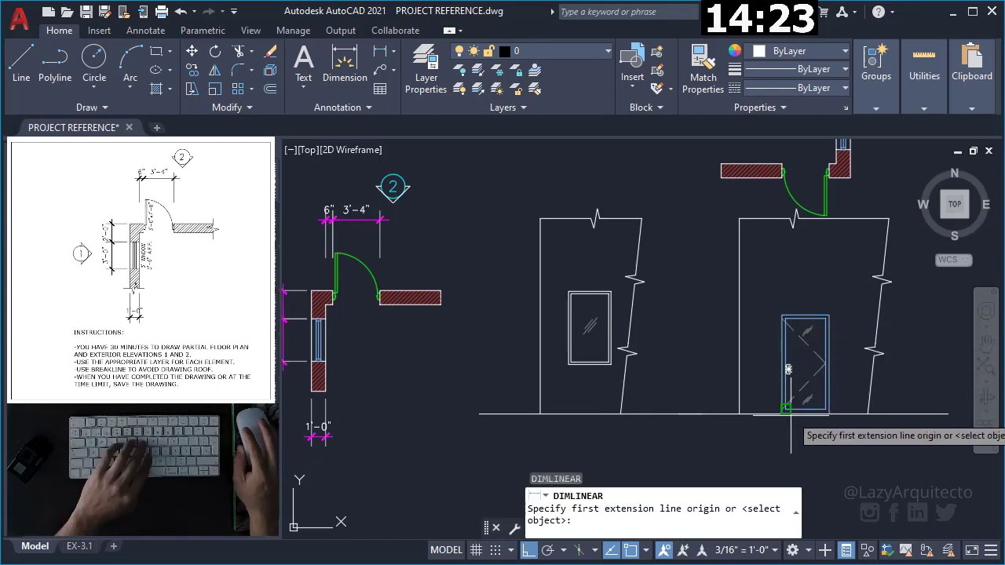
scroll(785, 408, up, 2)
click(772, 407)
click(771, 155)
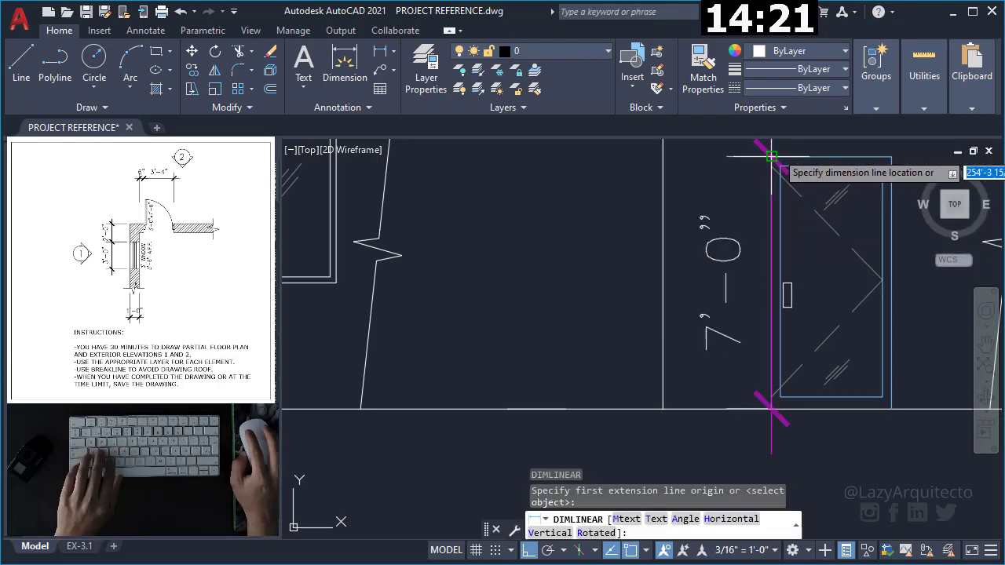
scroll(757, 224, down, 1)
scroll(757, 235, down, 2)
scroll(756, 259, down, 1)
key(Escape)
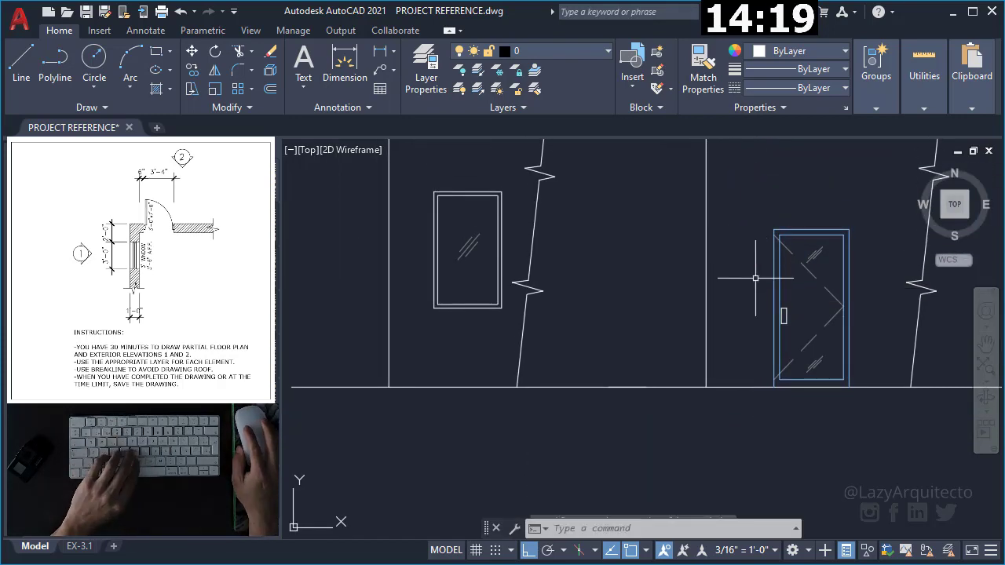
scroll(755, 277, down, 2)
middle_drag(755, 278, 769, 360)
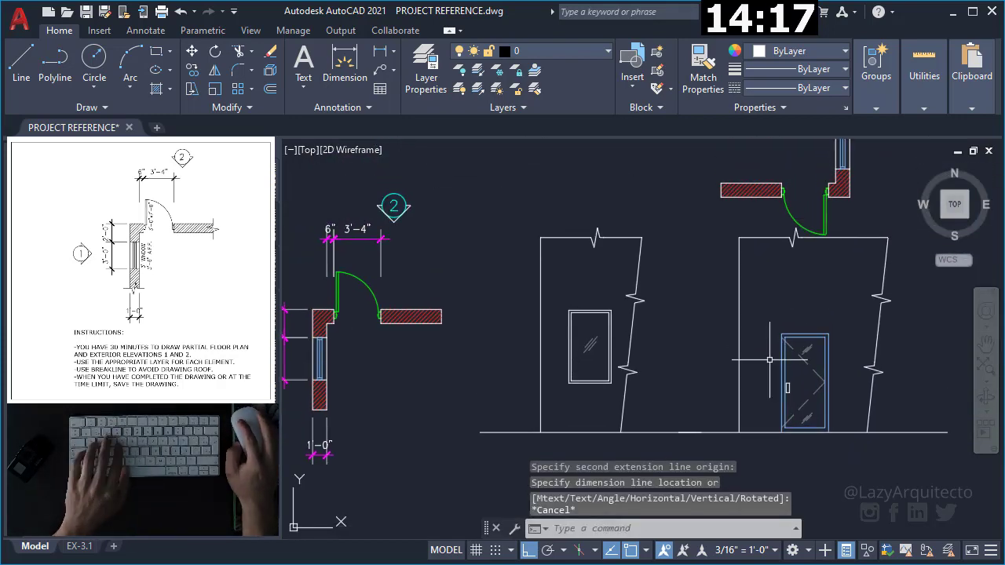
scroll(769, 360, down, 2)
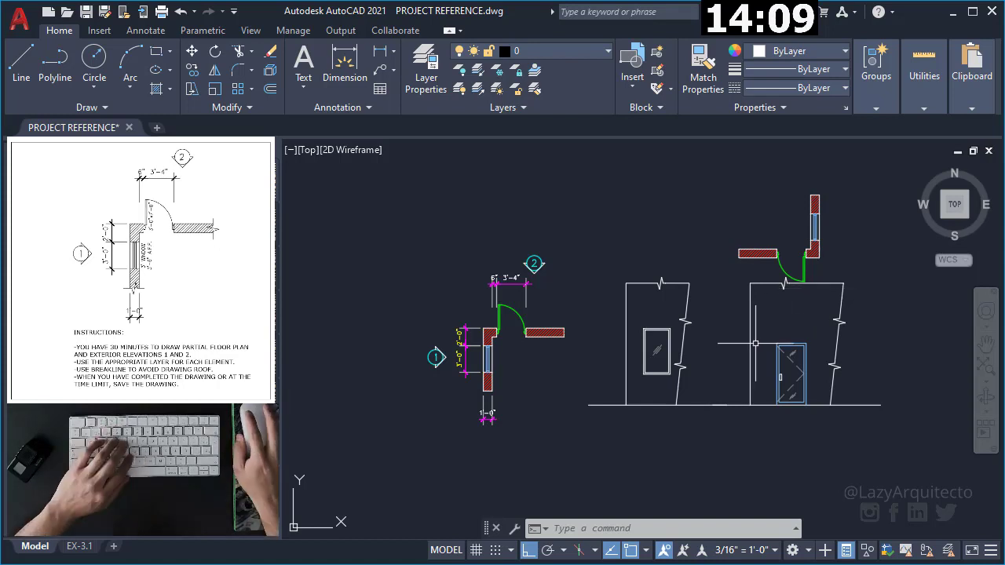
mouse_move(727, 351)
middle_down()
mouse_move(727, 314)
mouse_move(745, 324)
mouse_move(741, 314)
mouse_move(743, 328)
middle_up()
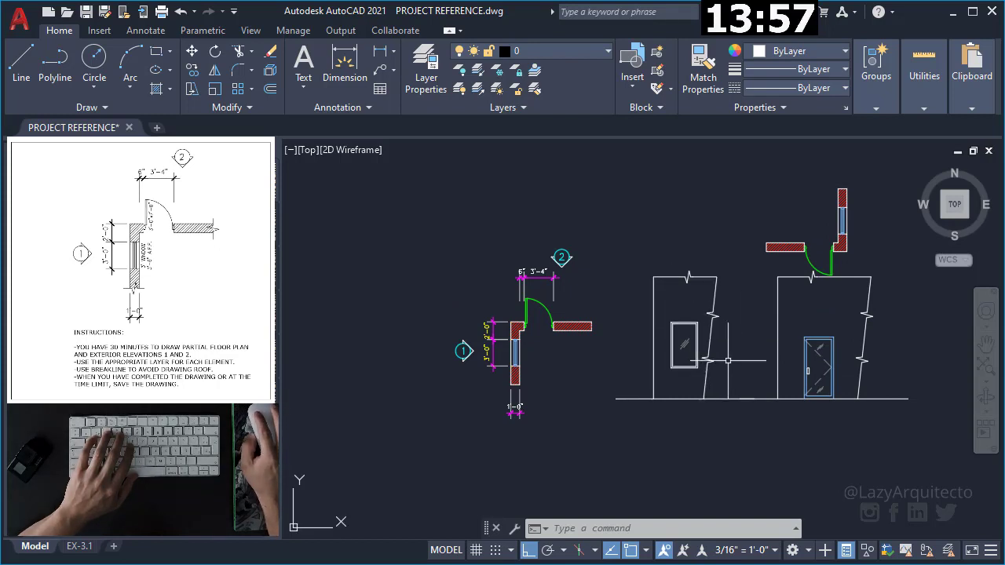
scroll(549, 383, up, 2)
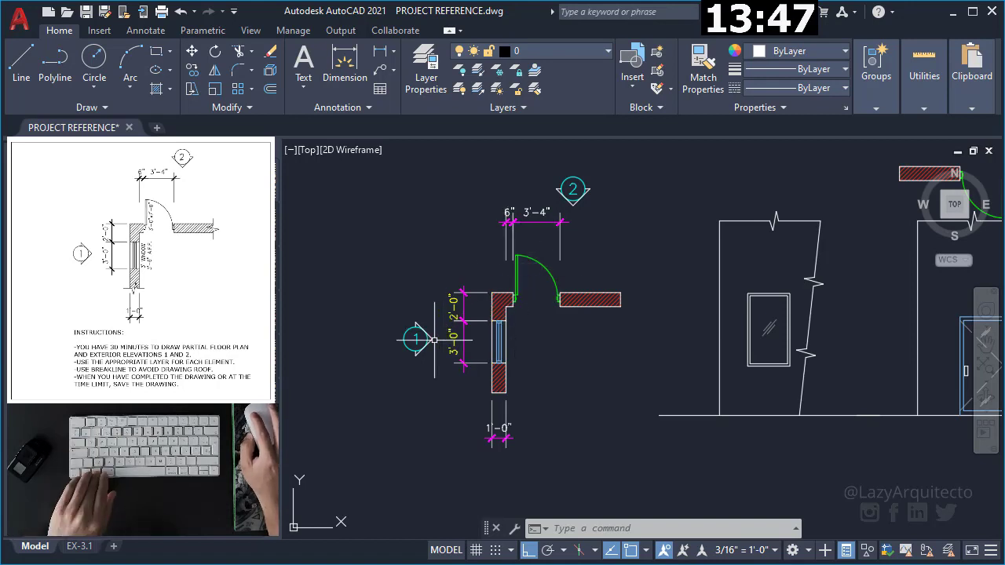
middle_drag(641, 296, 555, 285)
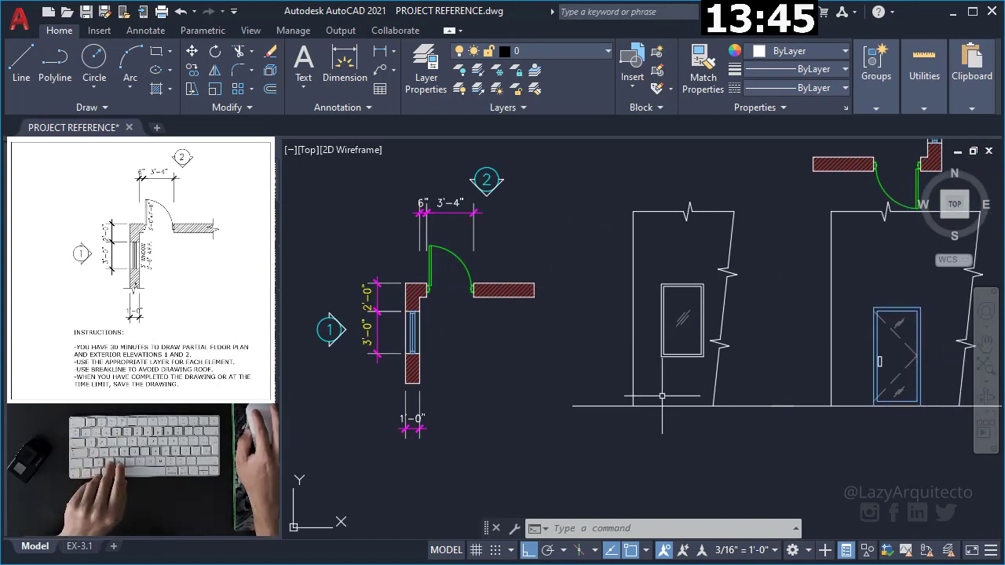
Copy the bubble from below the left elevation to a spot under elevation 2
click(320, 324)
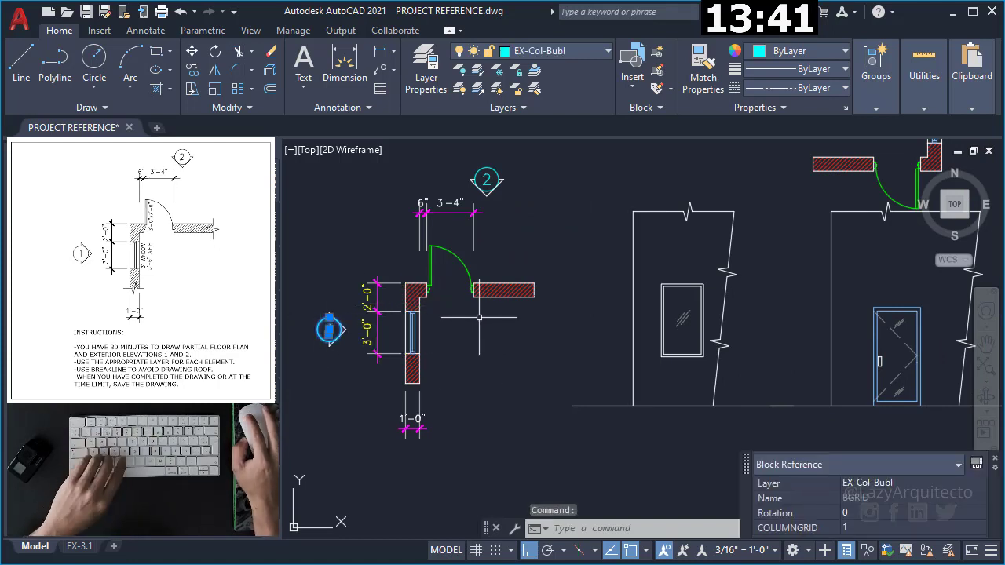
key(ctrl+c)
key(ctrl+v)
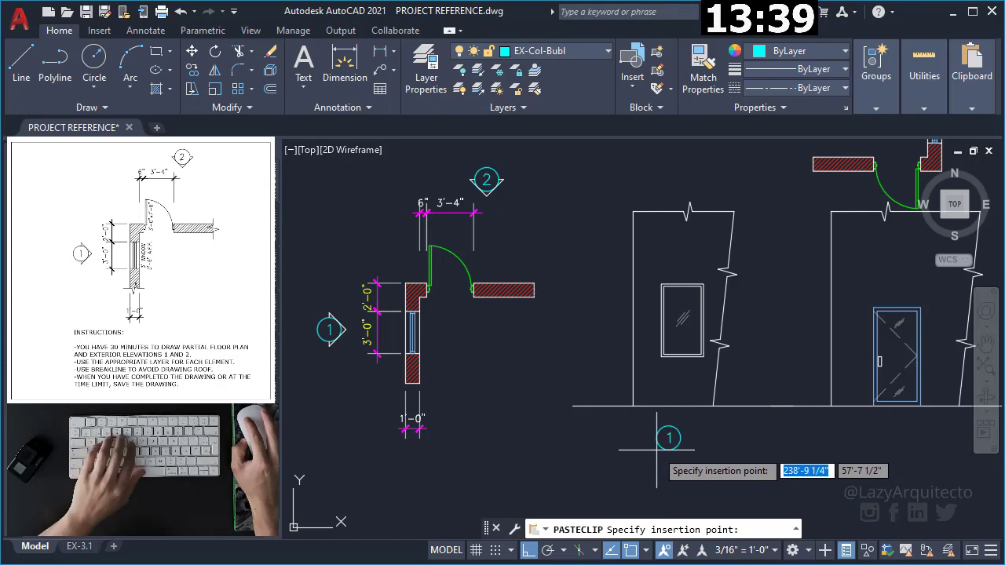
key(Escape)
middle_drag(666, 449, 531, 394)
click(560, 402)
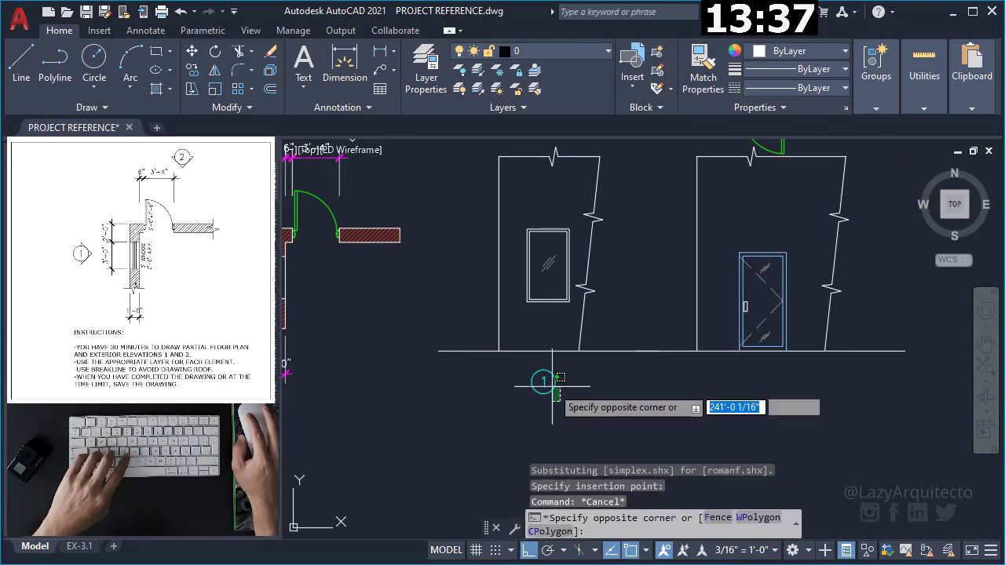
click(515, 391)
text(co)
key(Return)
click(552, 424)
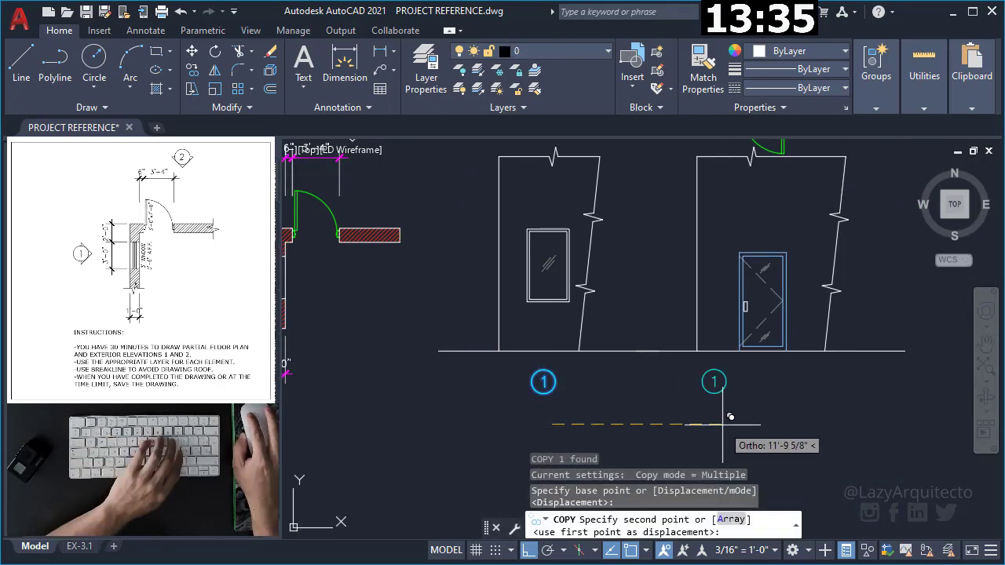
click(783, 418)
key(Escape)
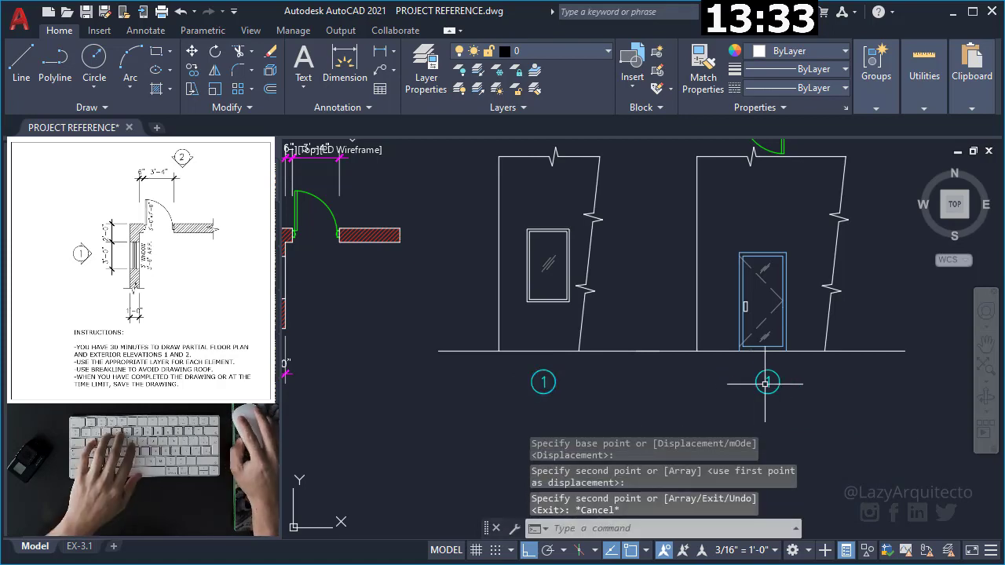
Change the copied bubble's number to 2 in the attribute editor
double_click(765, 383)
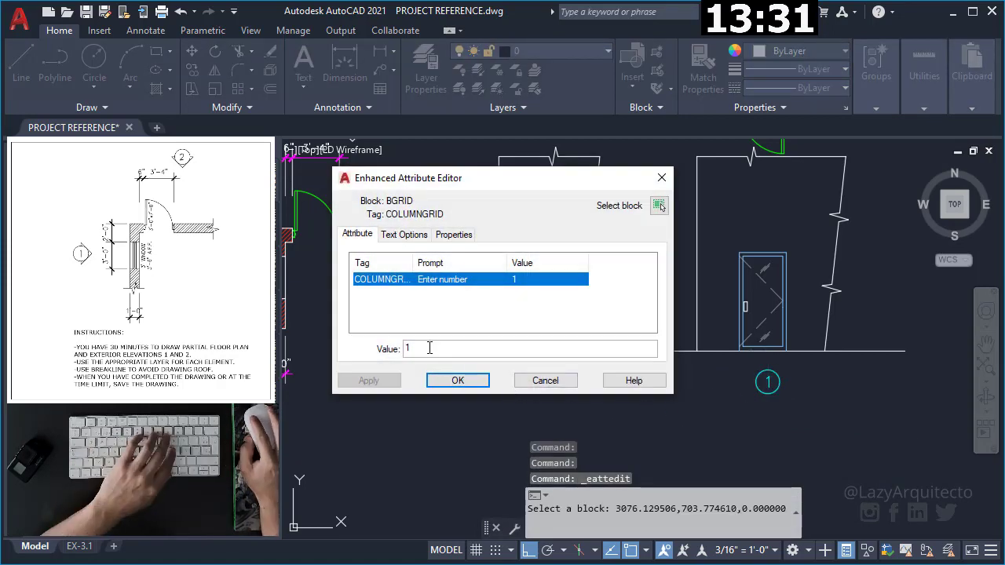
drag(429, 348, 408, 347)
text(2)
click(458, 382)
scroll(706, 377, down, 1)
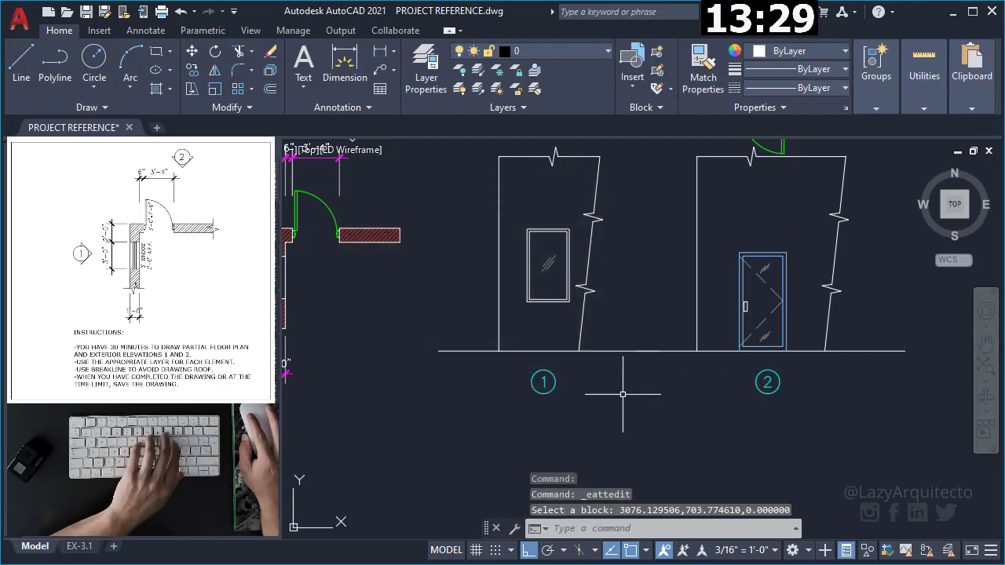
scroll(707, 392, down, 1)
scroll(710, 416, down, 1)
scroll(714, 434, down, 1)
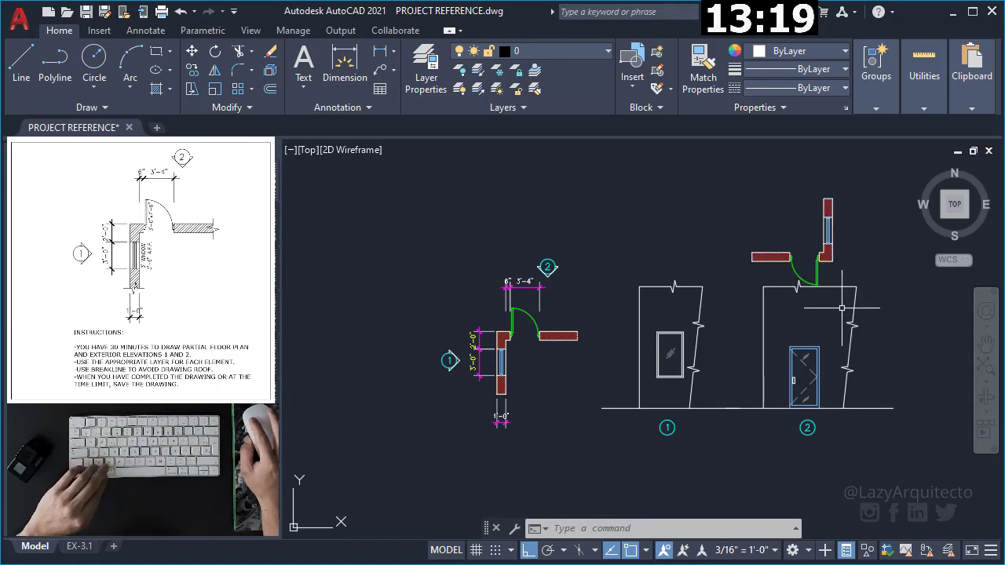
scroll(841, 308, up, 1)
scroll(802, 316, up, 1)
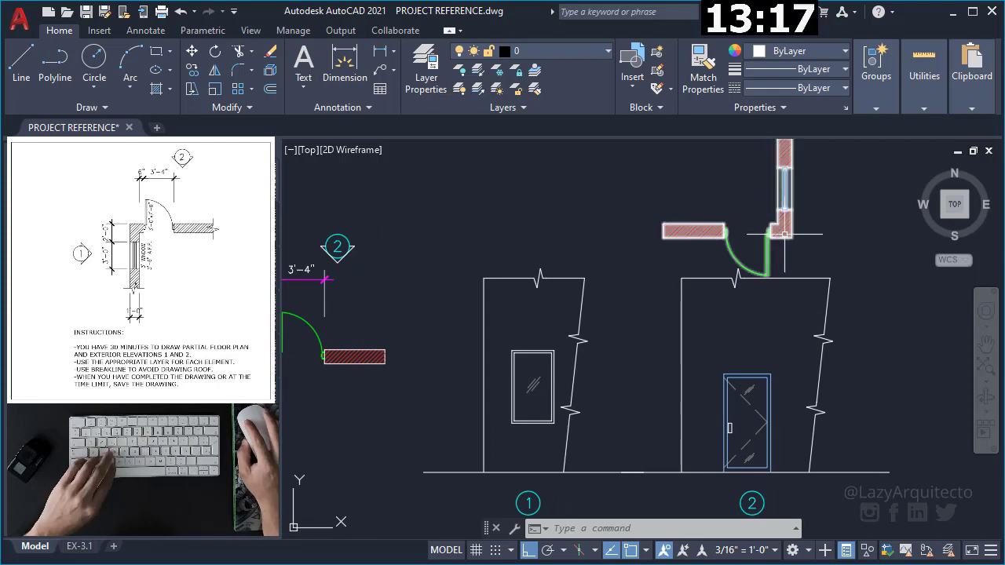
Mirror elevation 2's outline about a vertical line, erasing the original (Y)
click(848, 340)
click(675, 275)
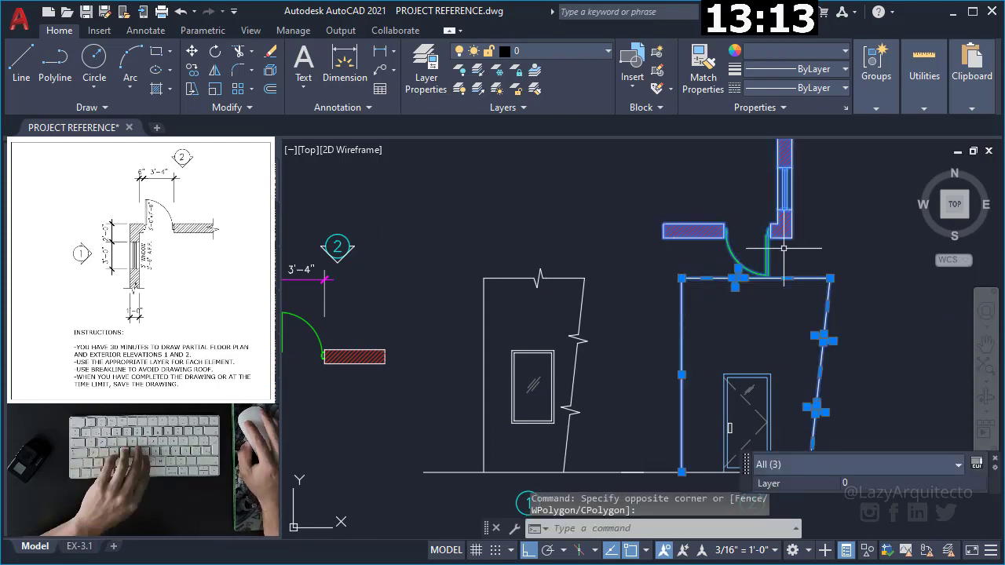
shift+click(746, 227)
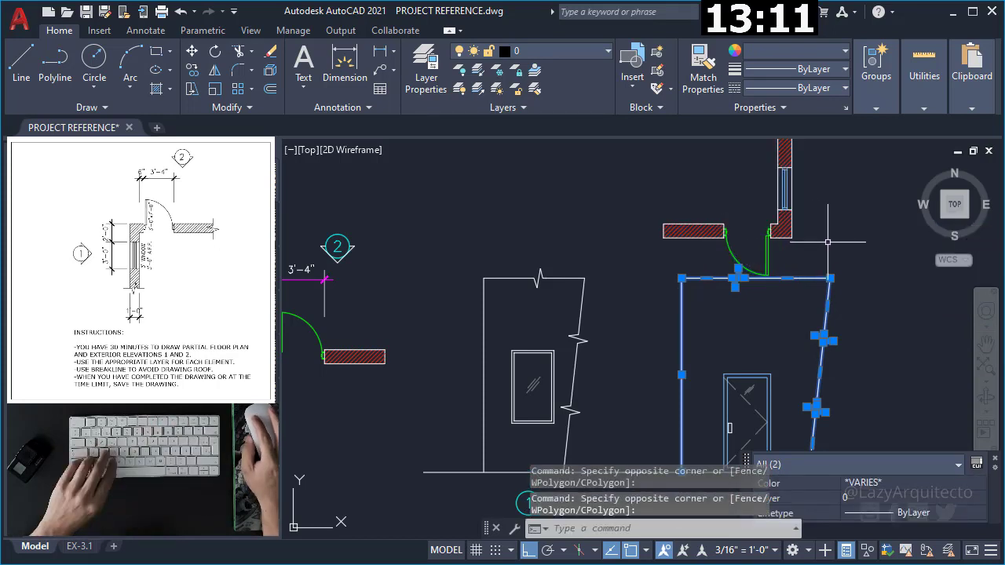
text(MI)
key(Return)
click(754, 278)
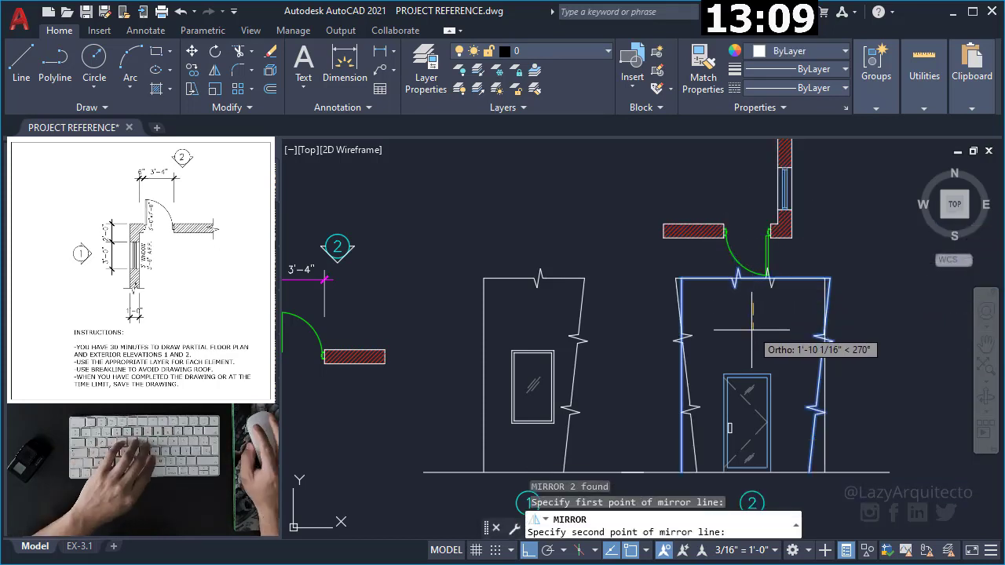
click(751, 330)
text(Y)
key(Return)
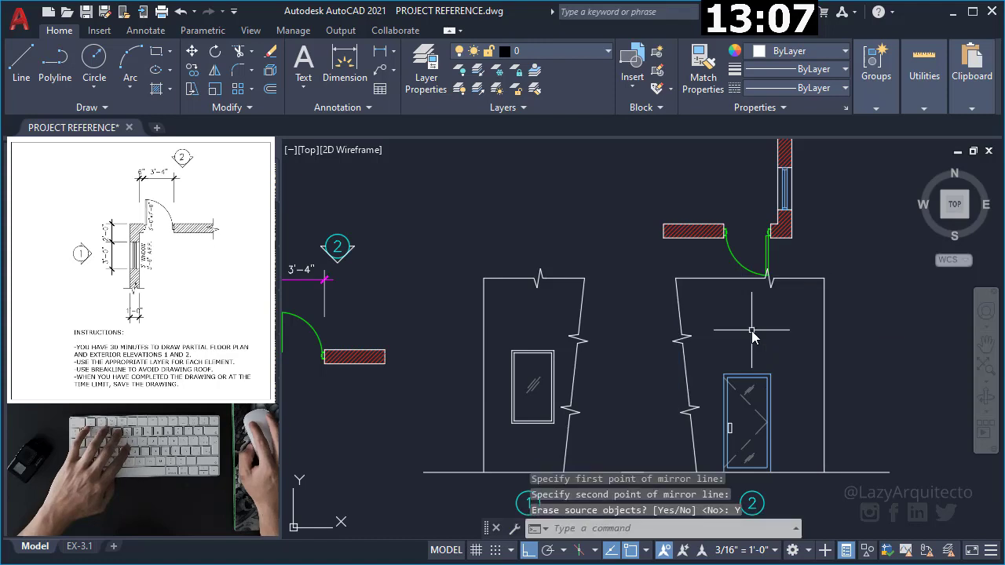
text(M)
Move the mirrored outline so its top-right corner aligns under the plan wall
key(Return)
text(P)
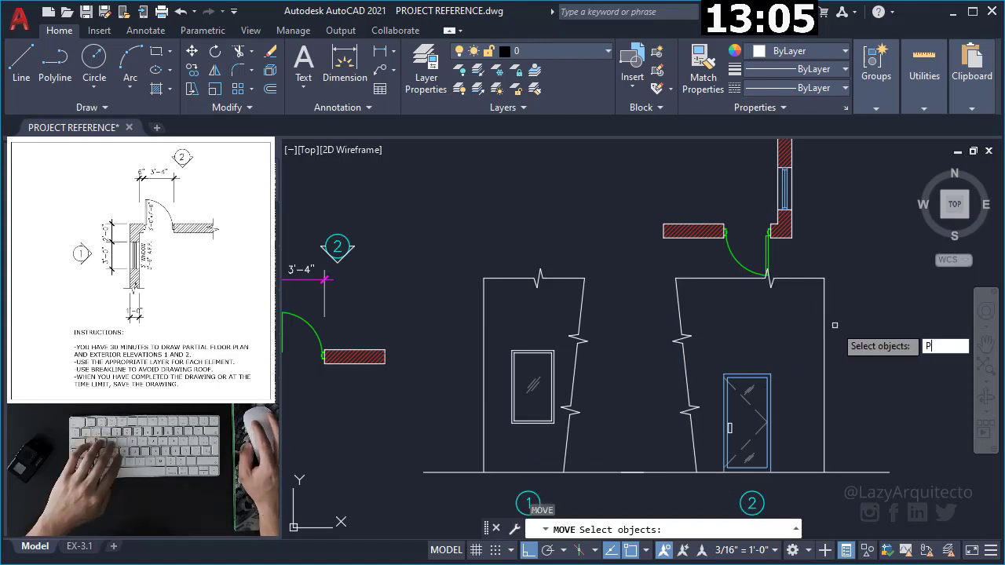
key(Return)
key(Return)
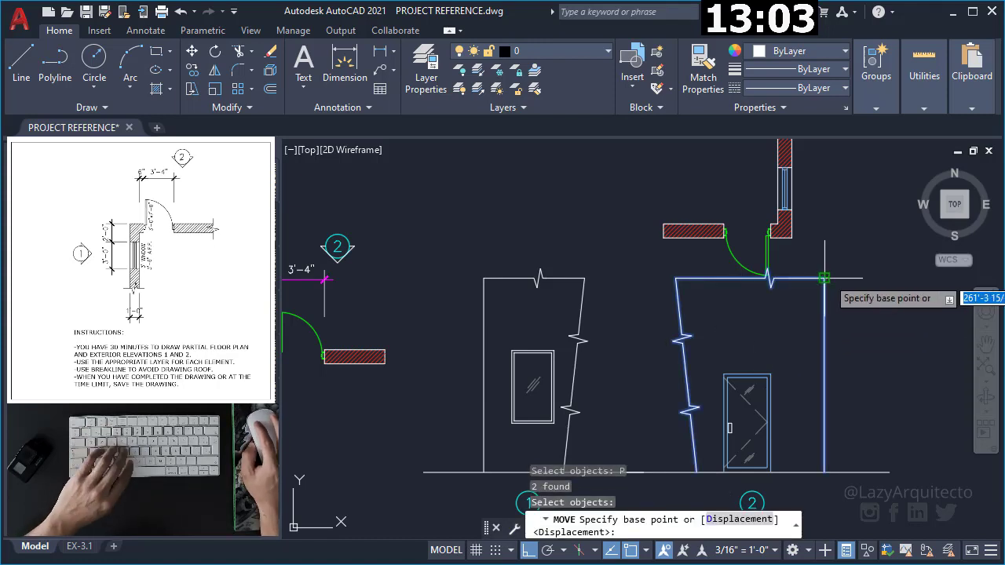
click(823, 277)
scroll(780, 225, up, 1)
scroll(818, 219, up, 1)
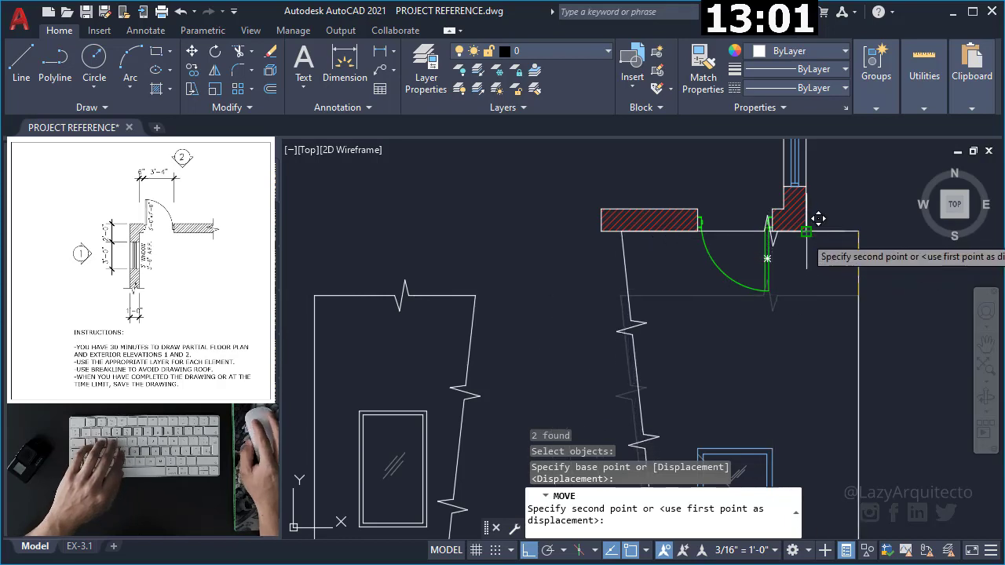
click(807, 296)
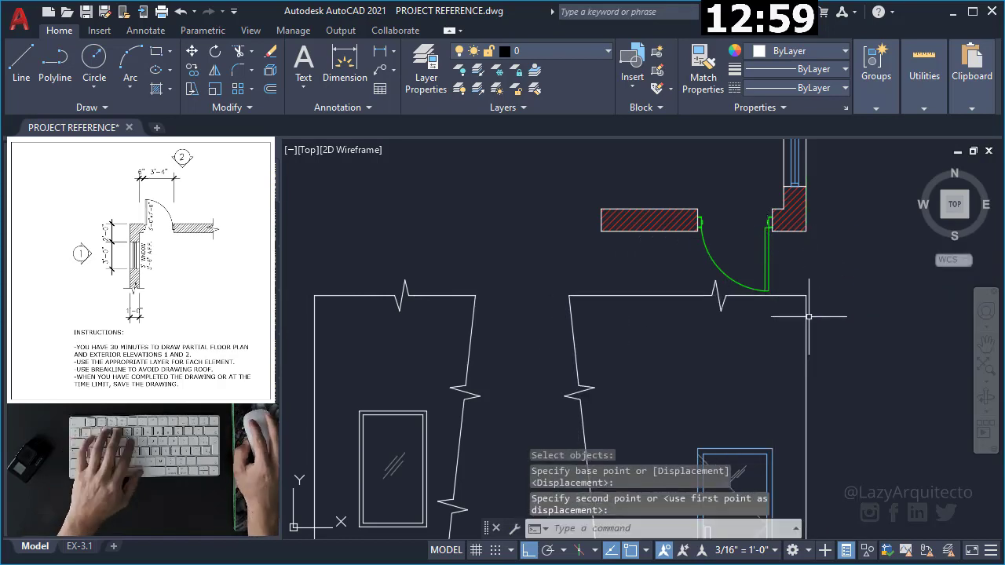
scroll(789, 291, down, 2)
middle_drag(803, 326, 869, 302)
Stretch elevation 2's left breakline to the right, narrowing the elevation
middle_drag(772, 274, 785, 216)
text(s)
key(Return)
click(785, 416)
click(721, 199)
key(Return)
click(732, 267)
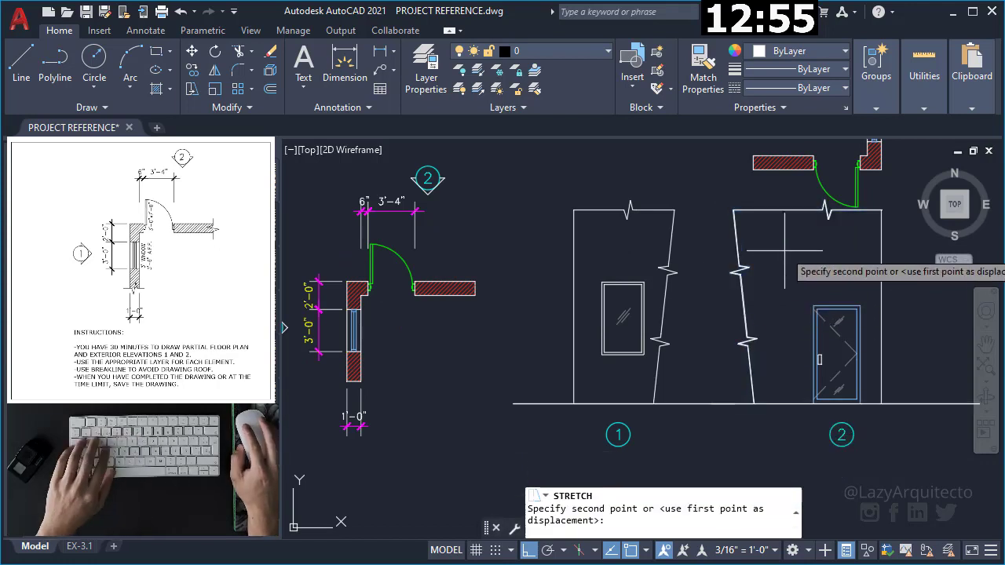
click(764, 287)
middle_drag(764, 287, 784, 277)
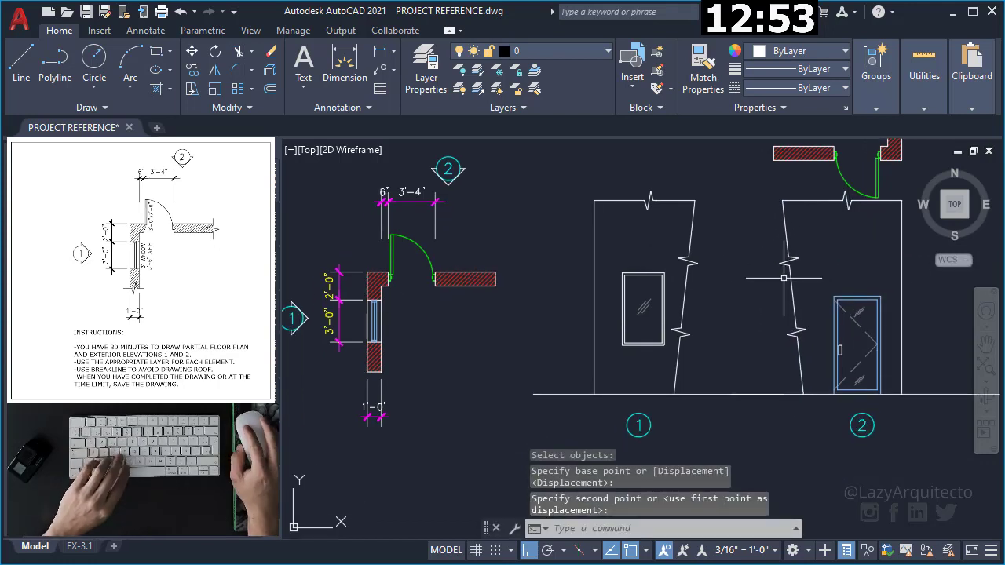
middle_drag(563, 293, 578, 292)
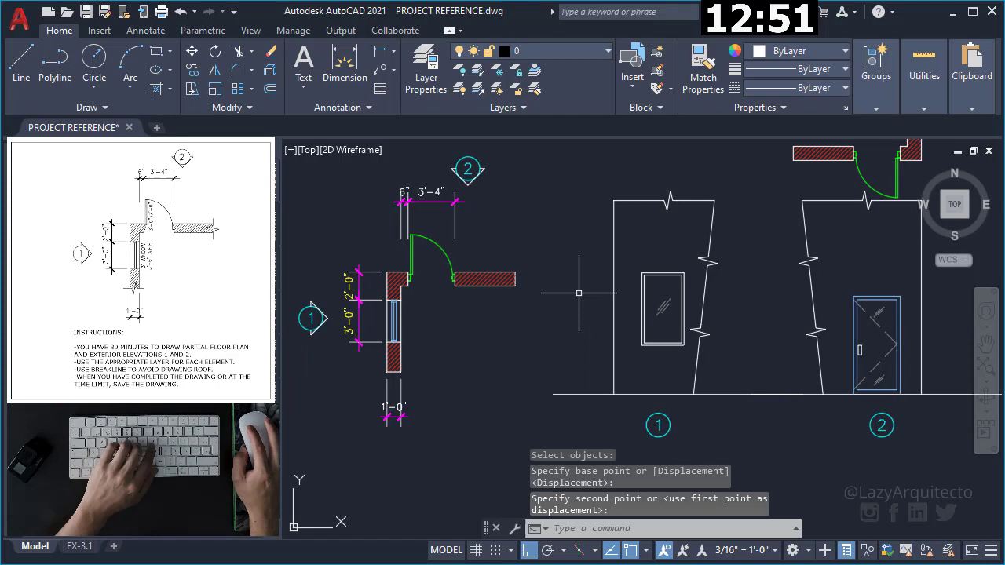
Inspect the plan's right wall end line and elevation 2's polyline, then select elevation 1's outline
click(511, 276)
click(505, 265)
click(535, 307)
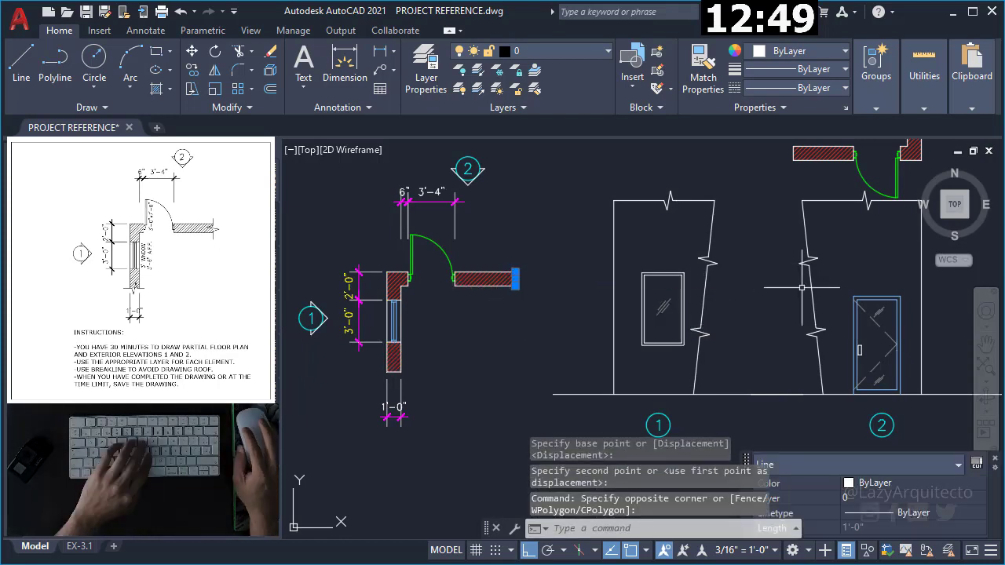
key(Escape)
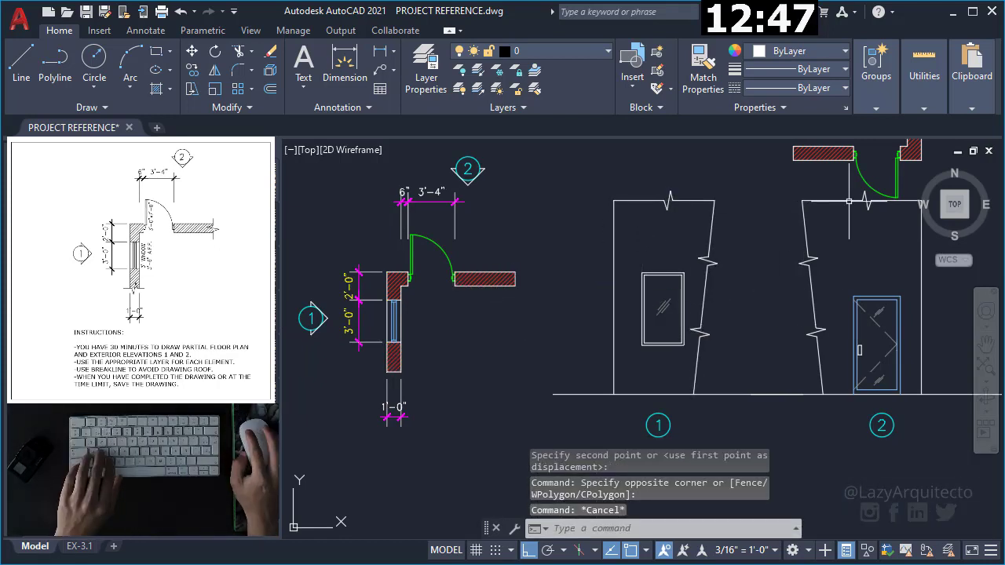
double_click(847, 199)
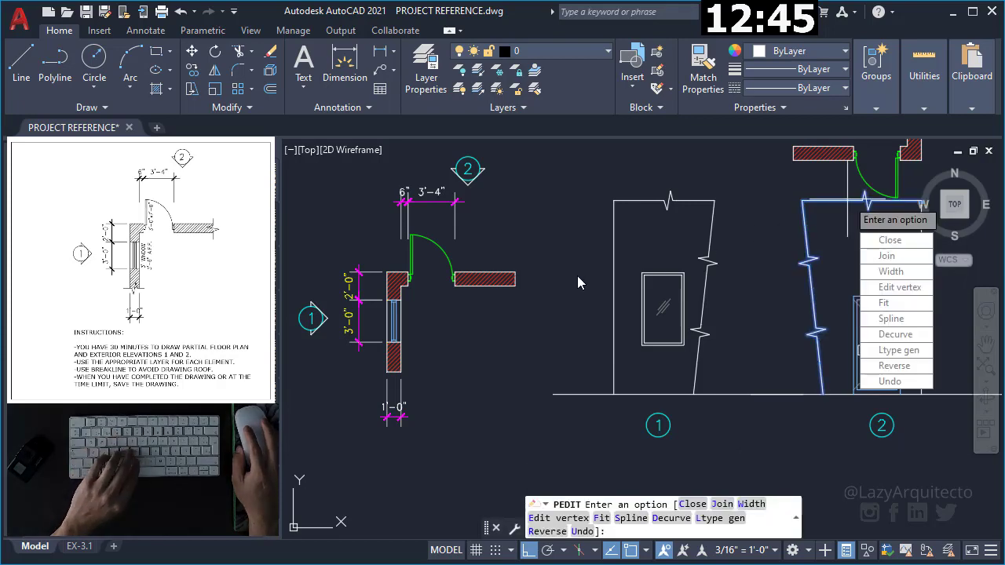
key(Escape)
click(750, 224)
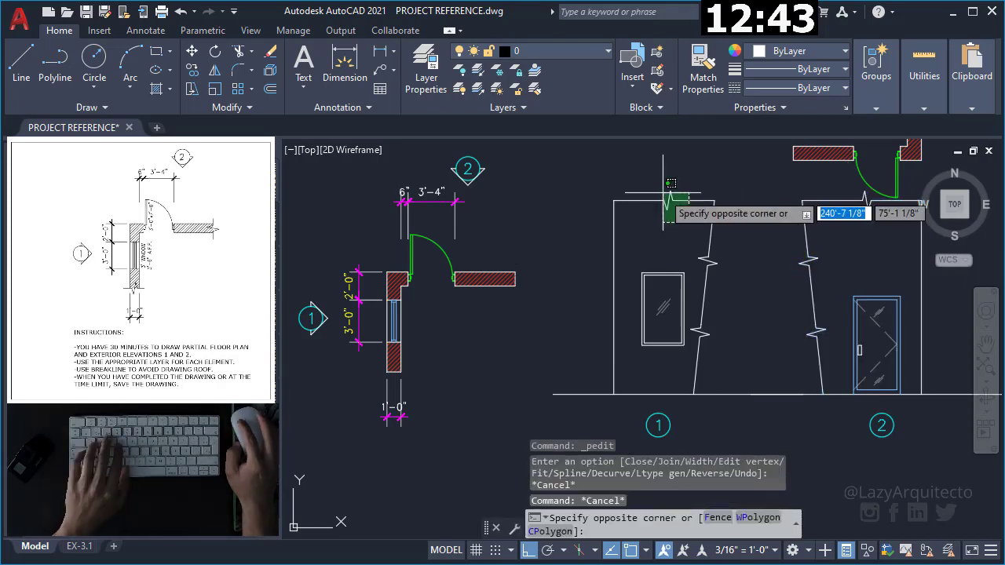
click(664, 180)
Paste the outline below the plan, explode it and delete the unneeded pieces
key(ctrl+v)
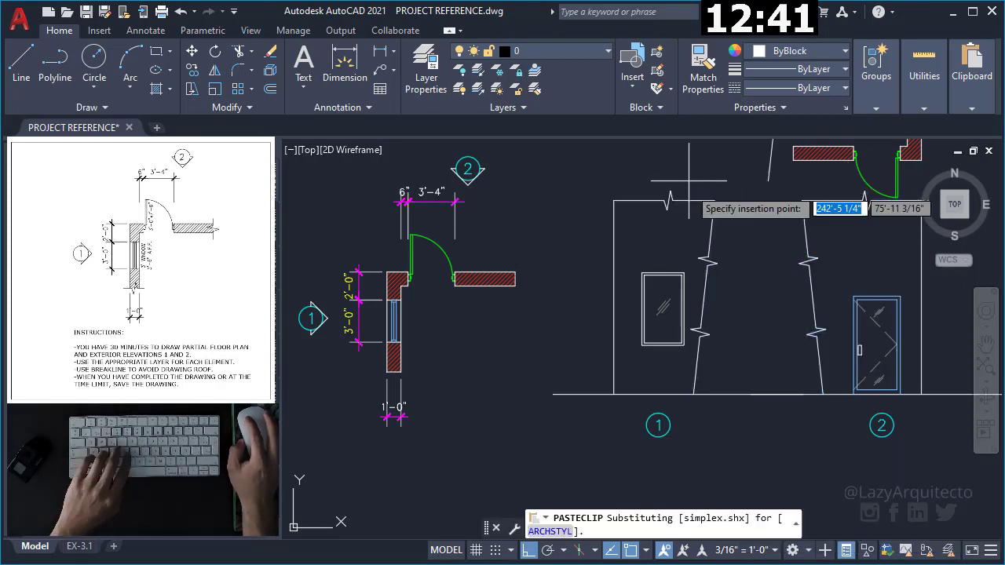
scroll(691, 208, down, 3)
middle_drag(541, 432, 543, 384)
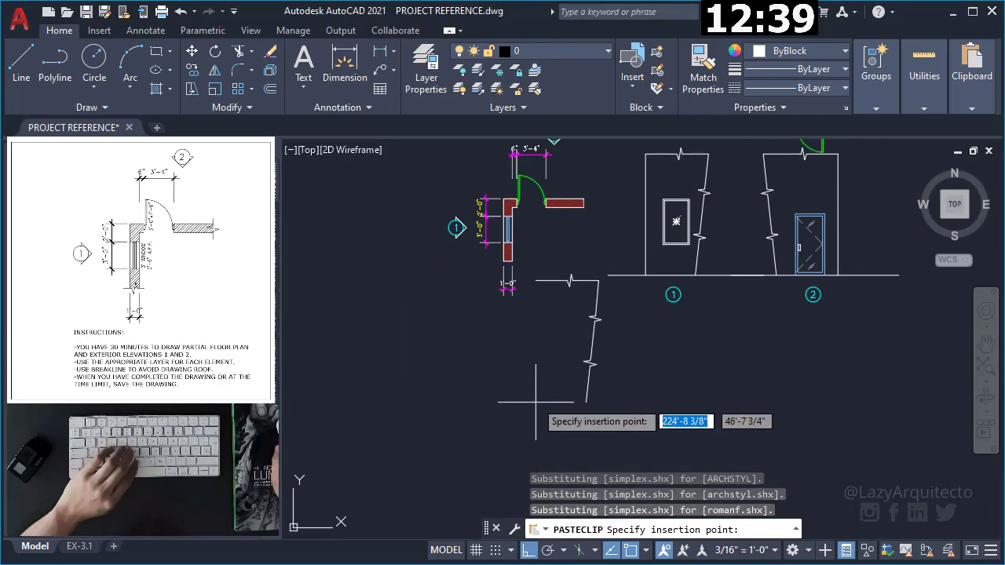
key(Escape)
click(582, 335)
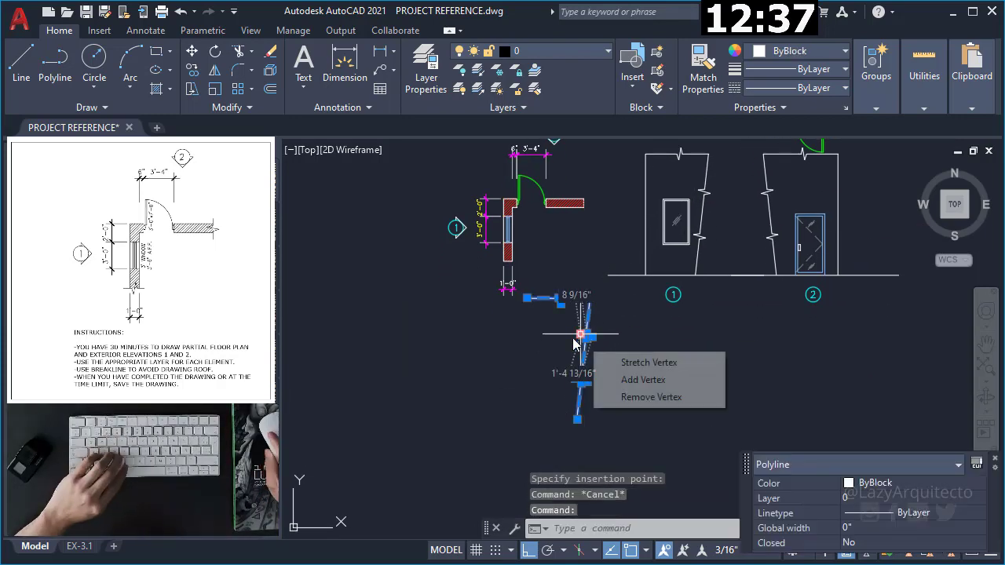
text(x)
key(Return)
click(594, 403)
click(542, 337)
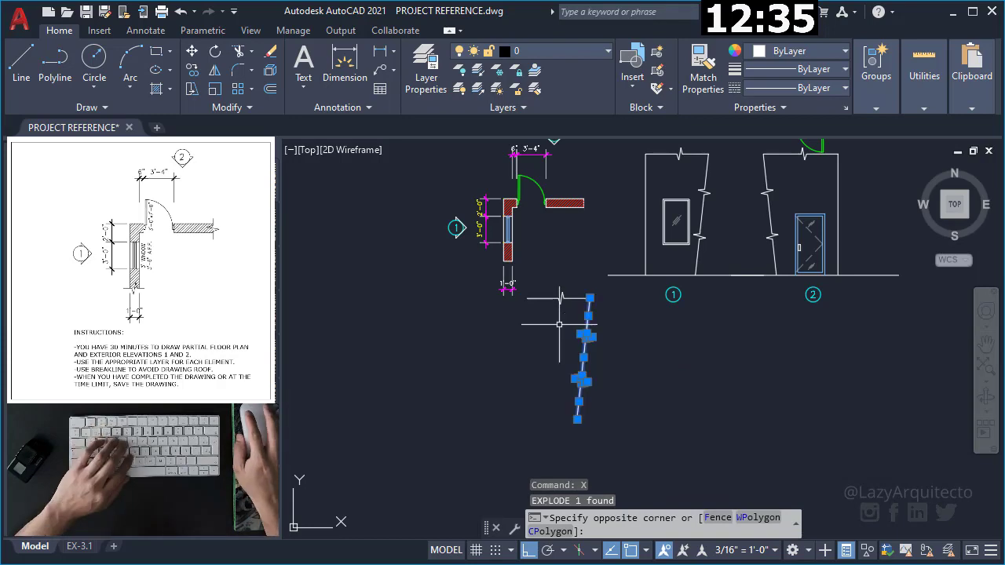
key(Delete)
Join the six remaining breakline lines into one polyline
scroll(566, 318, up, 2)
click(578, 314)
click(537, 265)
text(J)
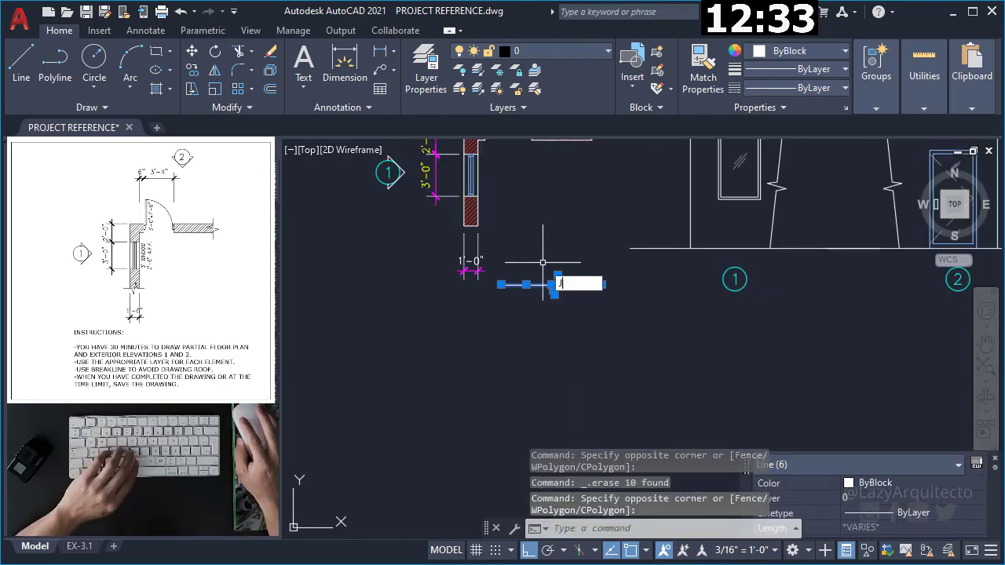
key(Return)
middle_drag(567, 284, 567, 393)
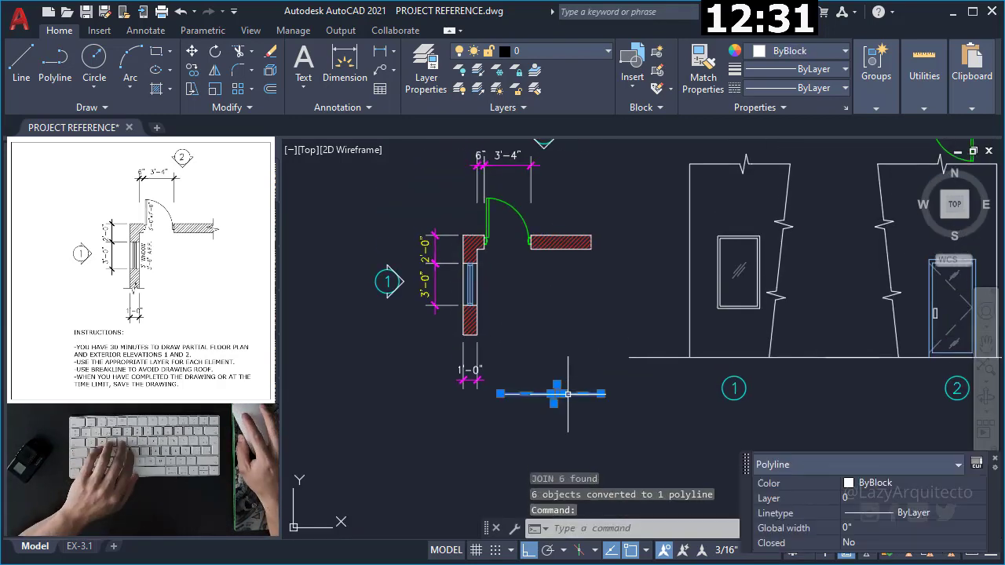
Move the breakline from its midpoint to across the bottom of the plan wall
text(m)
key(Return)
scroll(554, 403, up, 3)
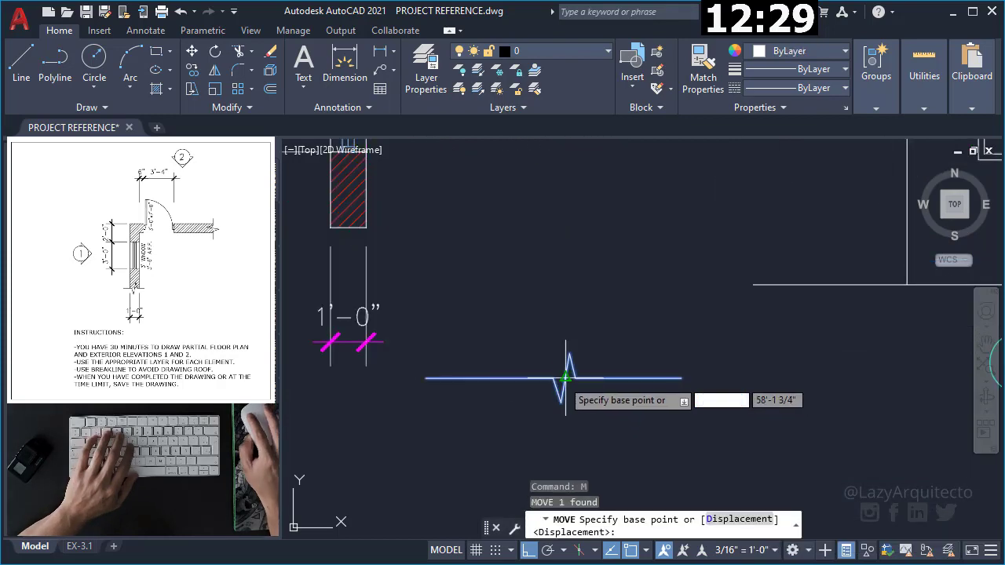
click(565, 361)
scroll(518, 349, up, 2)
scroll(471, 276, up, 2)
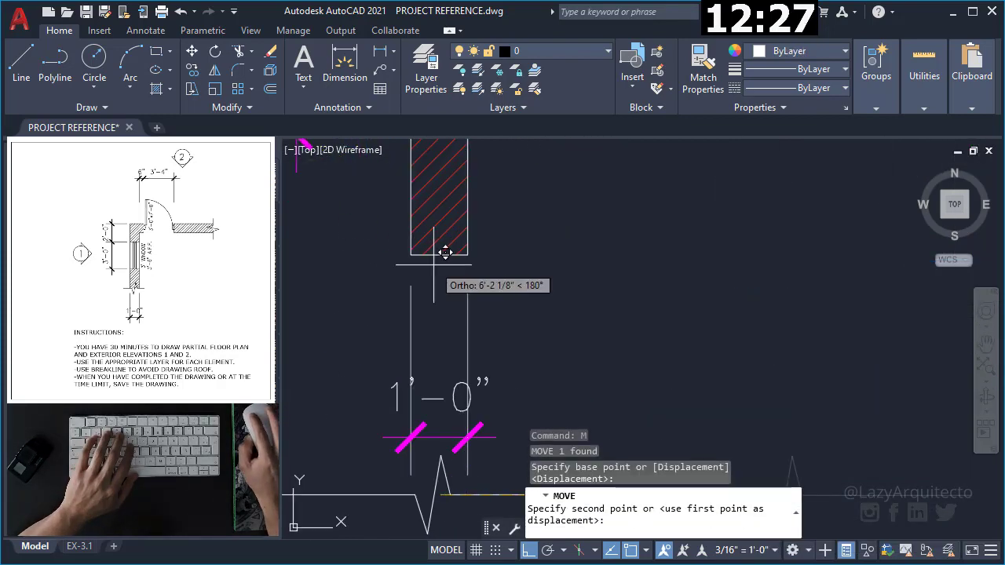
click(451, 242)
scroll(534, 337, down, 2)
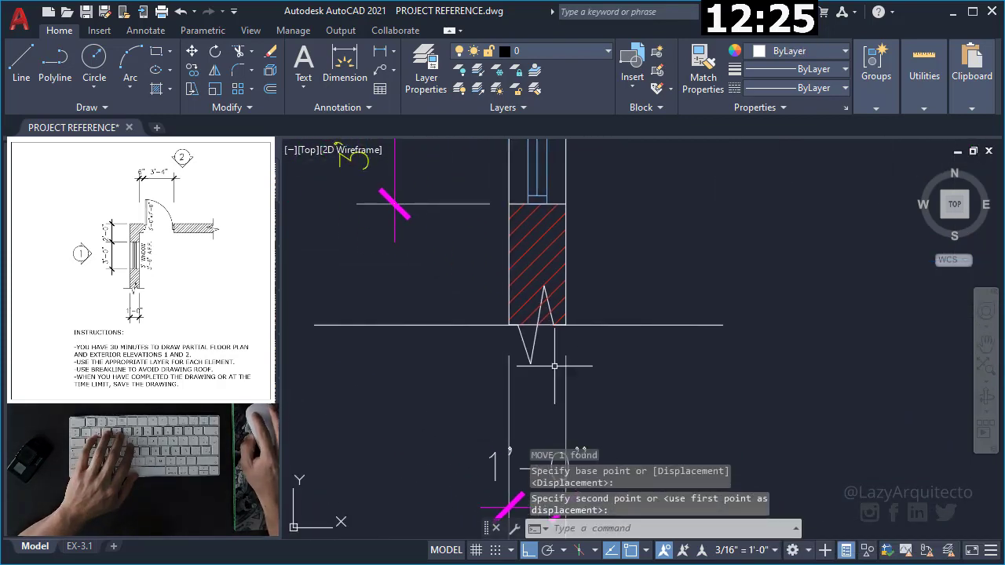
scroll(534, 338, down, 1)
scroll(534, 338, up, 5)
Delete the old wall end lines at the plan wall's base
click(404, 298)
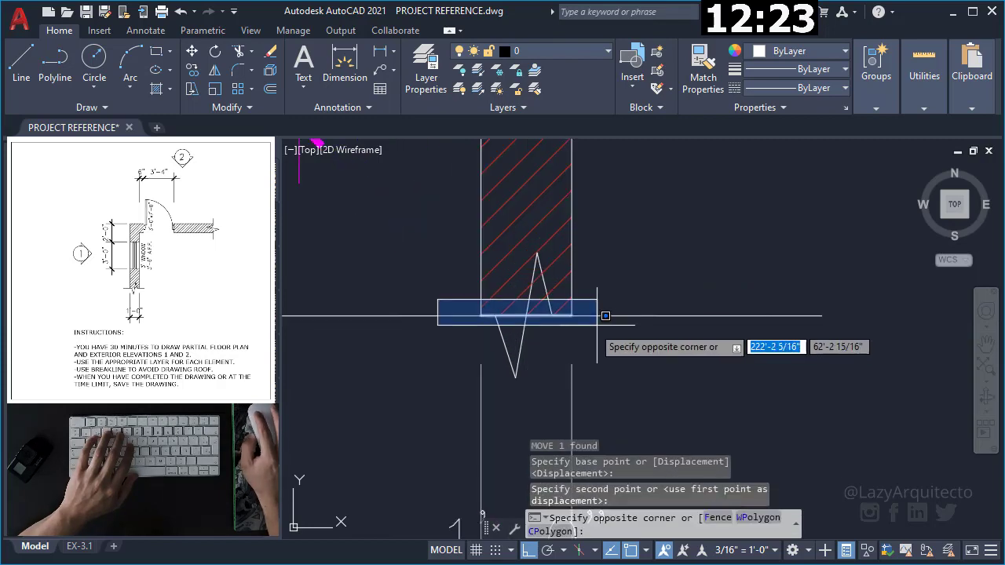
click(596, 320)
scroll(597, 320, down, 2)
key(Delete)
scroll(604, 337, down, 2)
scroll(613, 357, down, 2)
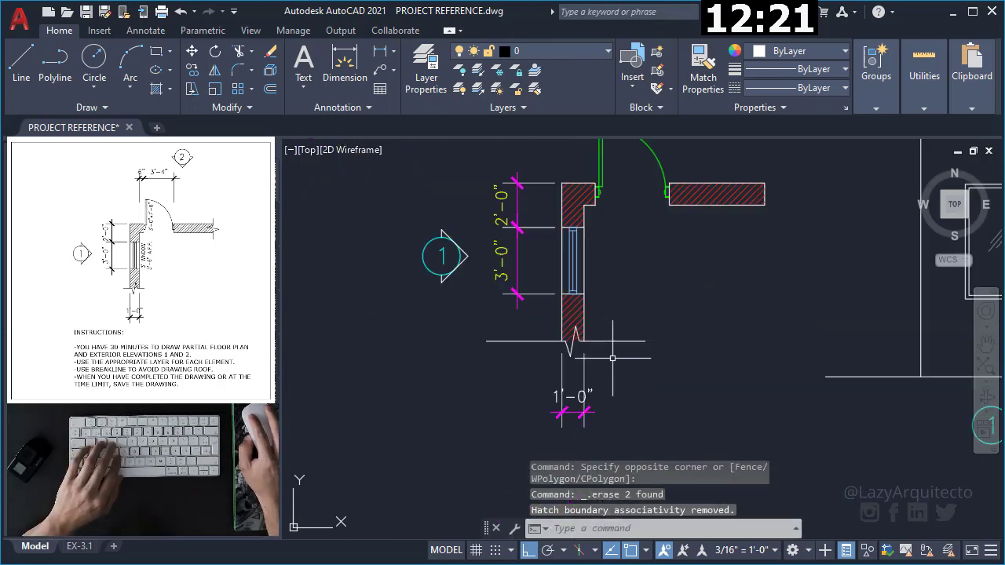
Stretch the breakline with a crossing window to lengthen it across the wall
text(s)
key(Return)
click(528, 365)
click(467, 307)
scroll(506, 347, up, 5)
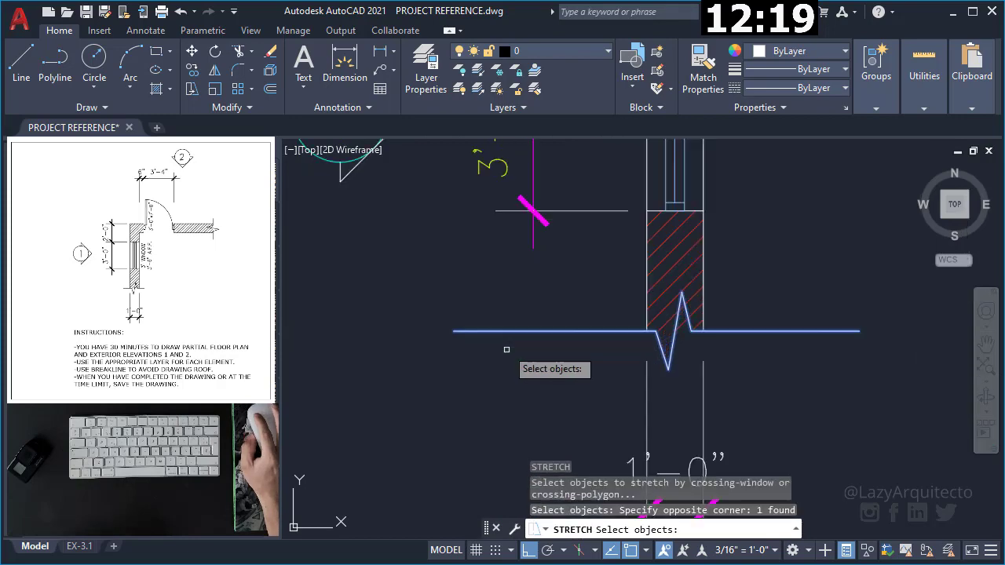
key(Return)
click(467, 373)
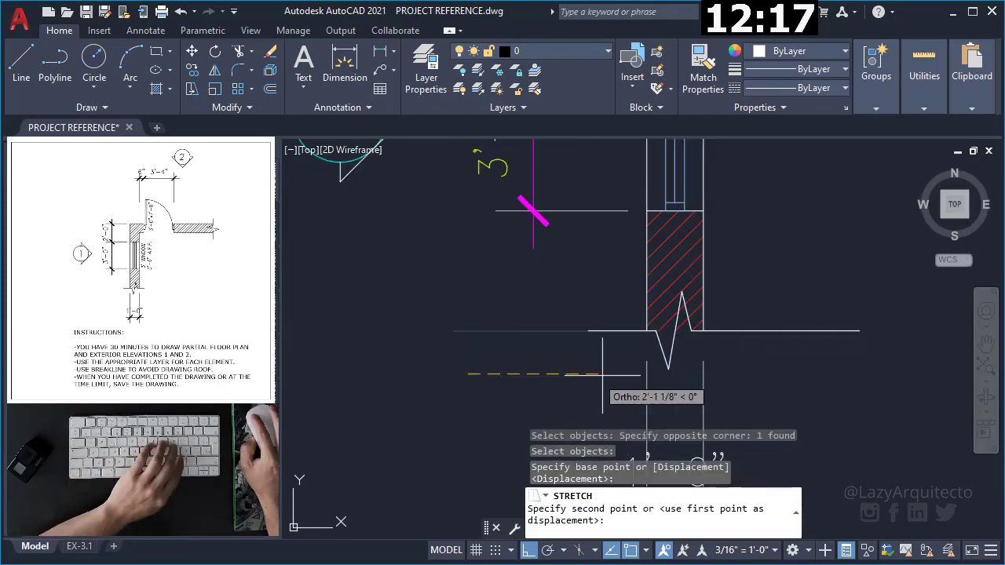
click(619, 374)
key(Return)
Stretch the breakline's right end back to fit the wall's cut end, then select the polyline
click(858, 353)
click(886, 366)
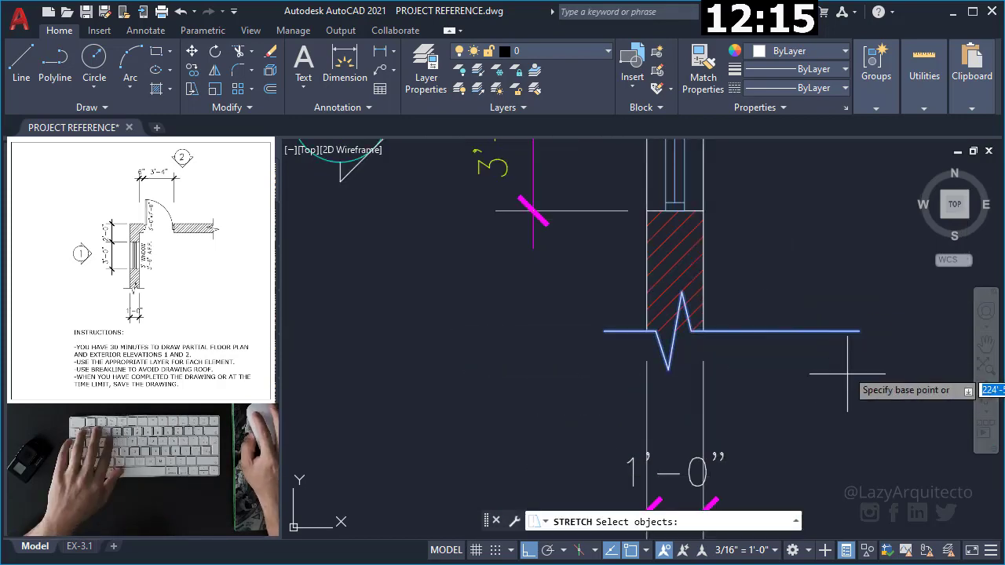
key(Escape)
click(887, 408)
key(Escape)
text(S)
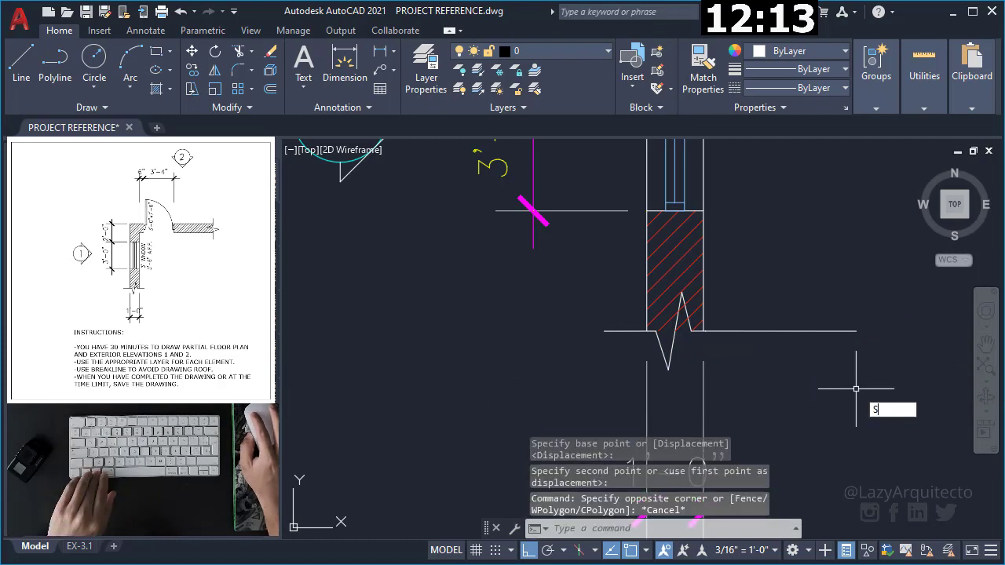
key(Return)
click(876, 374)
click(839, 304)
key(Return)
click(917, 382)
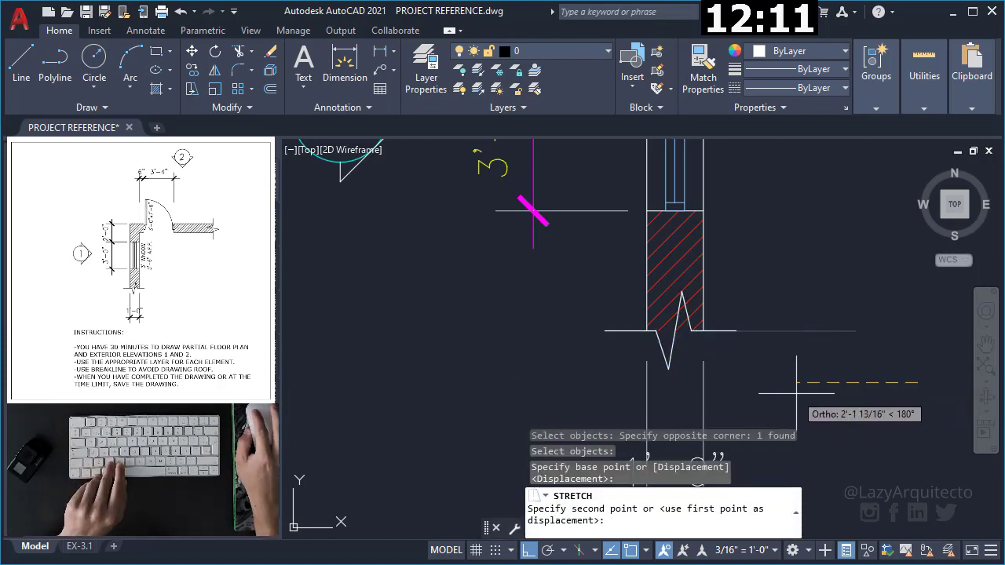
click(795, 392)
scroll(796, 392, down, 3)
middle_drag(763, 337, 635, 393)
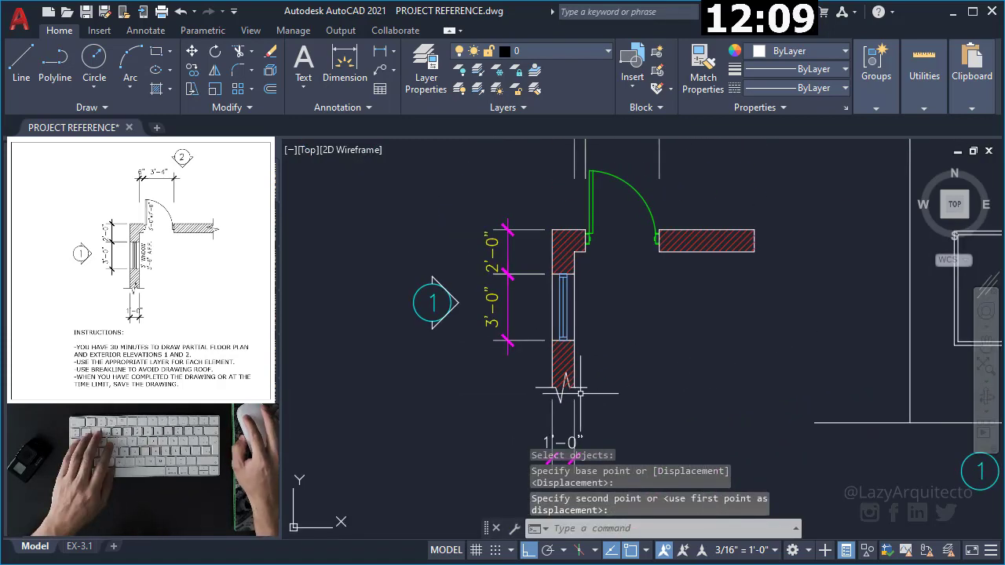
click(580, 386)
Copy the breakline to the right corner of the hatched wall beside the door
text(c)
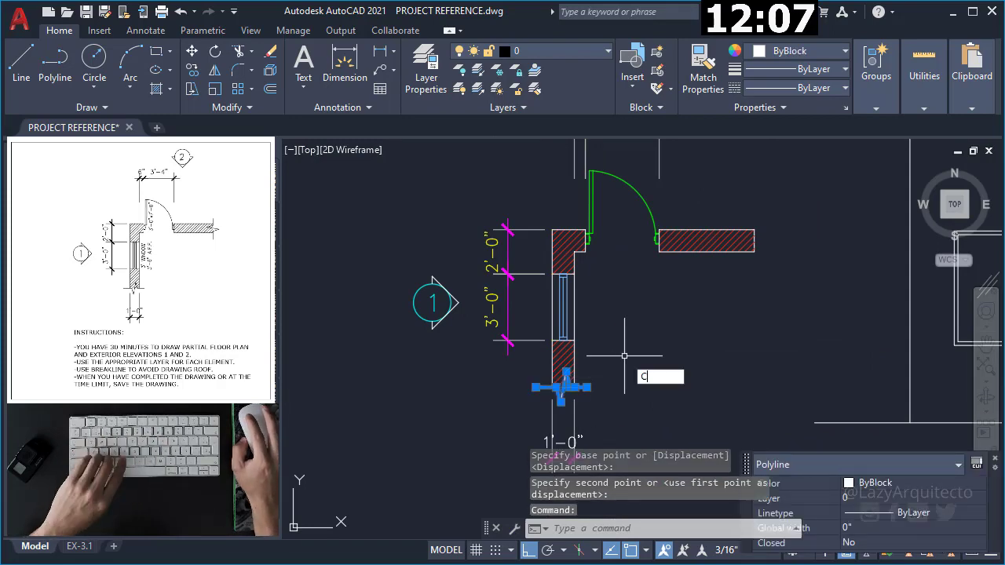
text(o)
key(Return)
scroll(591, 377, up, 5)
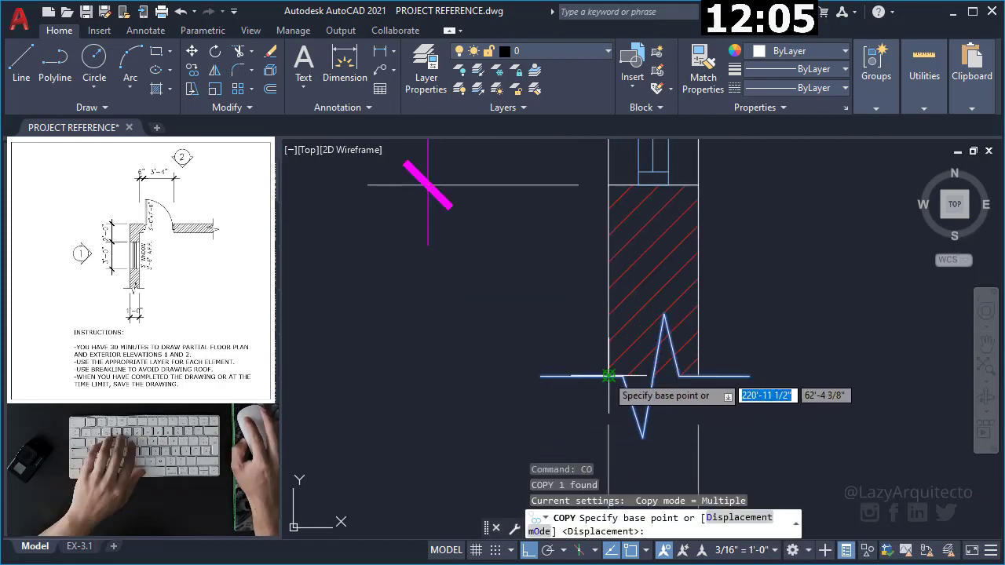
click(591, 376)
scroll(590, 377, down, 5)
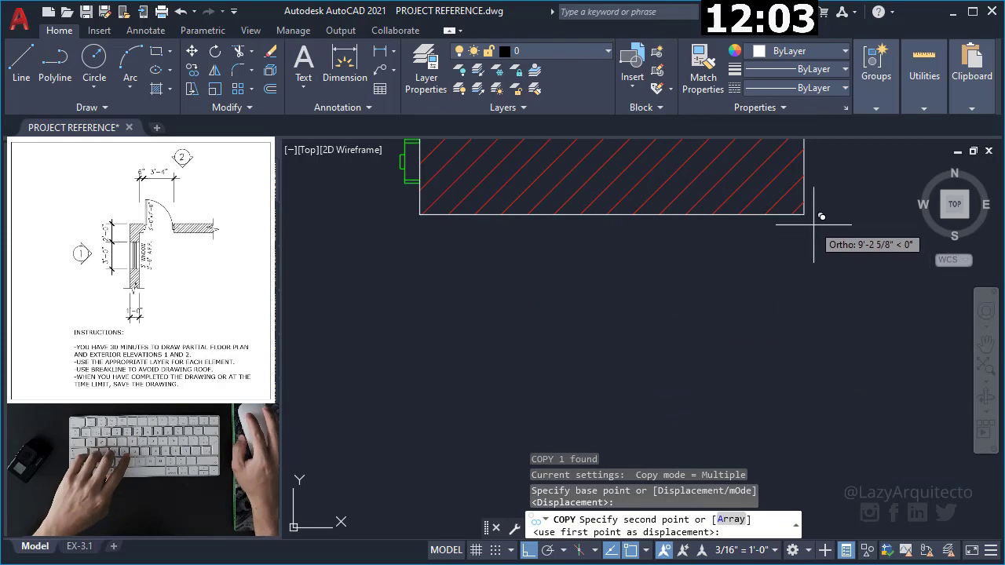
click(804, 215)
middle_drag(901, 228, 767, 359)
key(Escape)
Rotate the copied breakline 90° about the hatch corner so it stands vertical
click(767, 359)
click(713, 233)
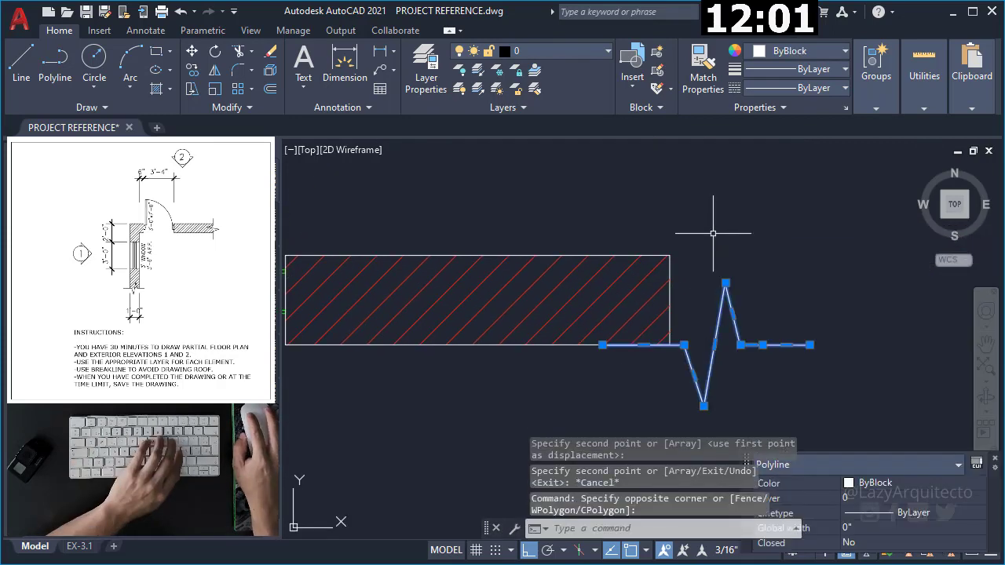
text(Ro)
key(Return)
scroll(672, 348, up, 2)
scroll(677, 353, down, 2)
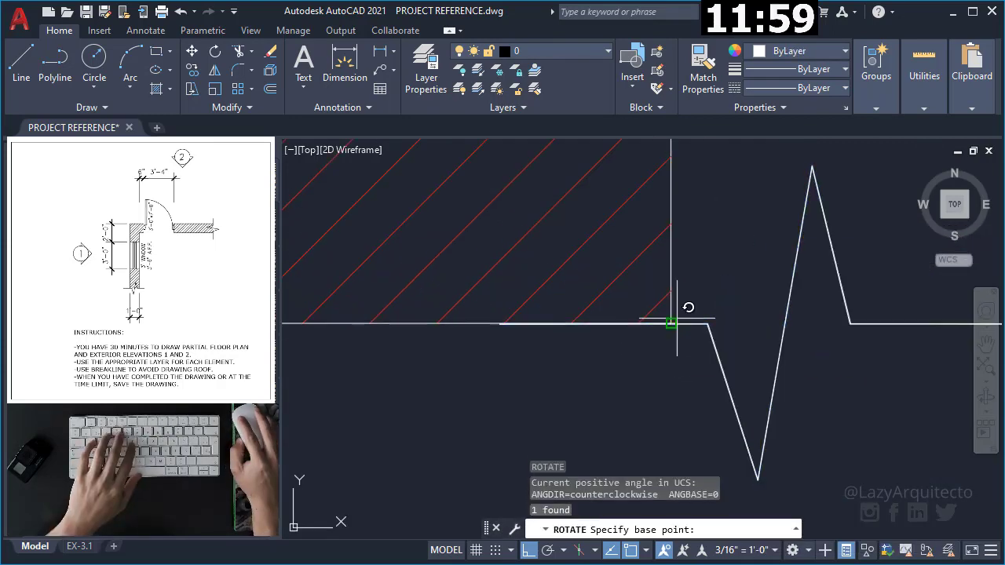
click(674, 320)
click(680, 223)
Erase the stray breakline piece and zoom out to show the plan and both elevations
click(658, 214)
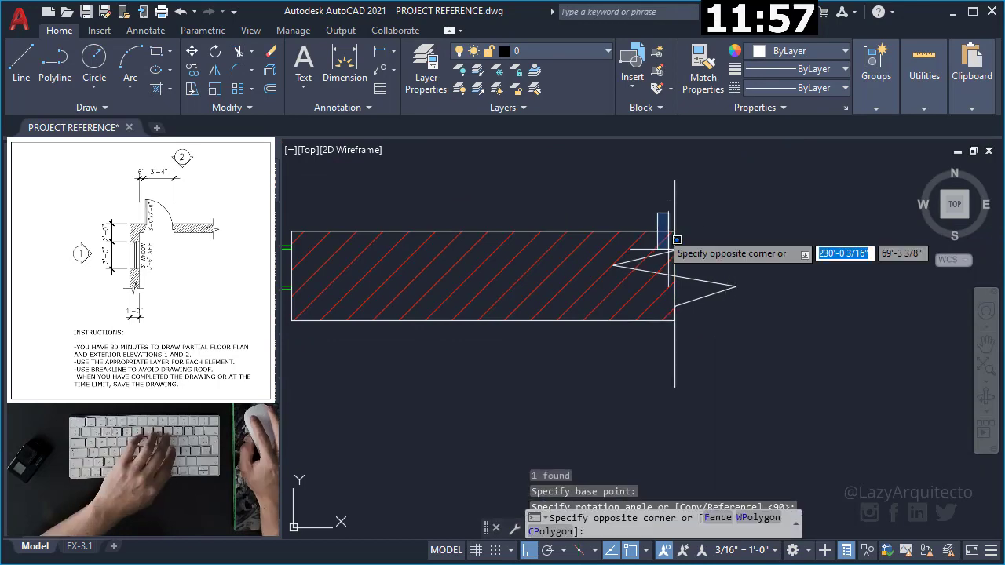
click(697, 320)
key(Delete)
scroll(697, 326, down, 3)
scroll(697, 338, down, 3)
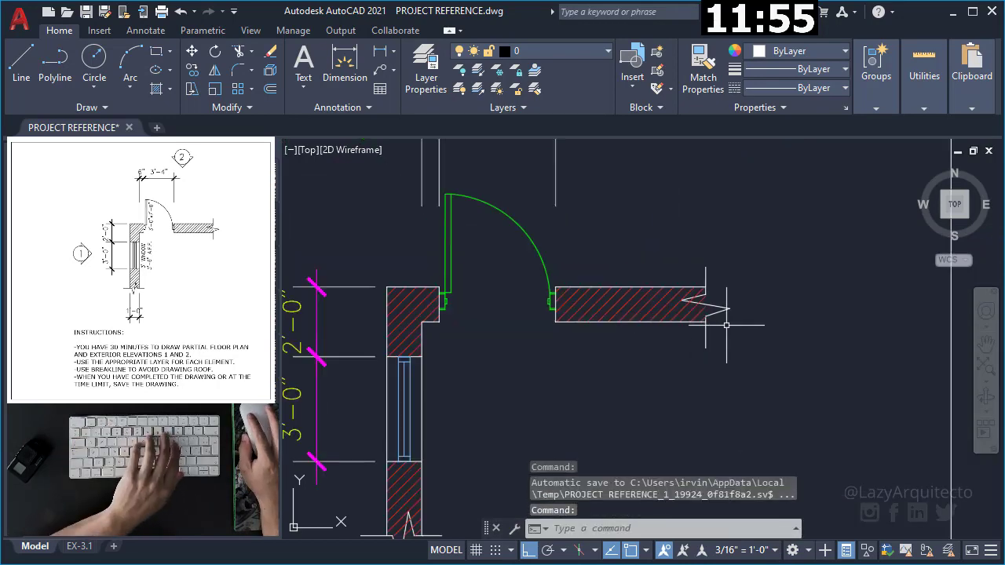
scroll(696, 346, down, 3)
middle_drag(699, 314, 555, 350)
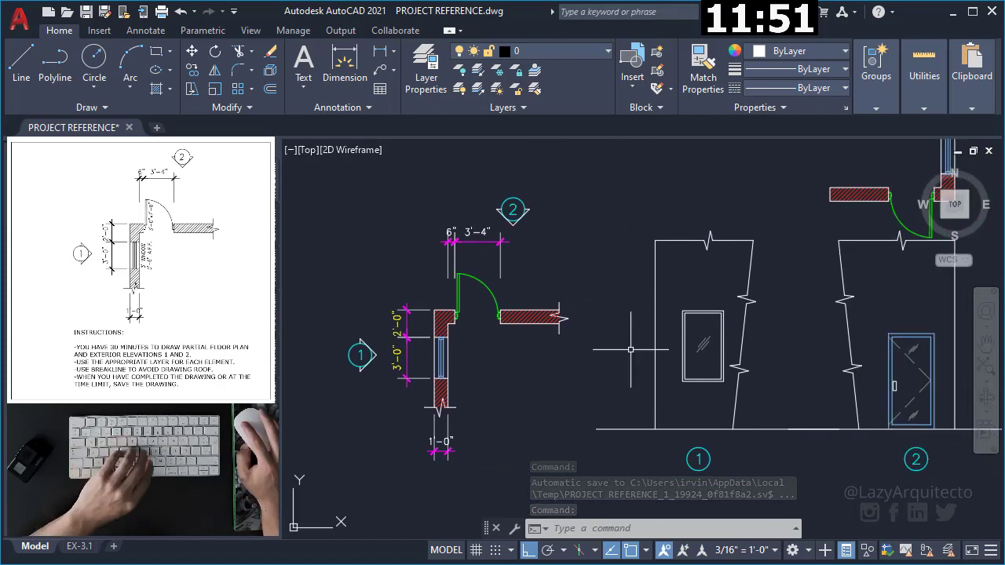
scroll(630, 349, down, 2)
Window-delete the leftover door and wall copy above elevation 2, then re-centre the view on the plan
click(879, 286)
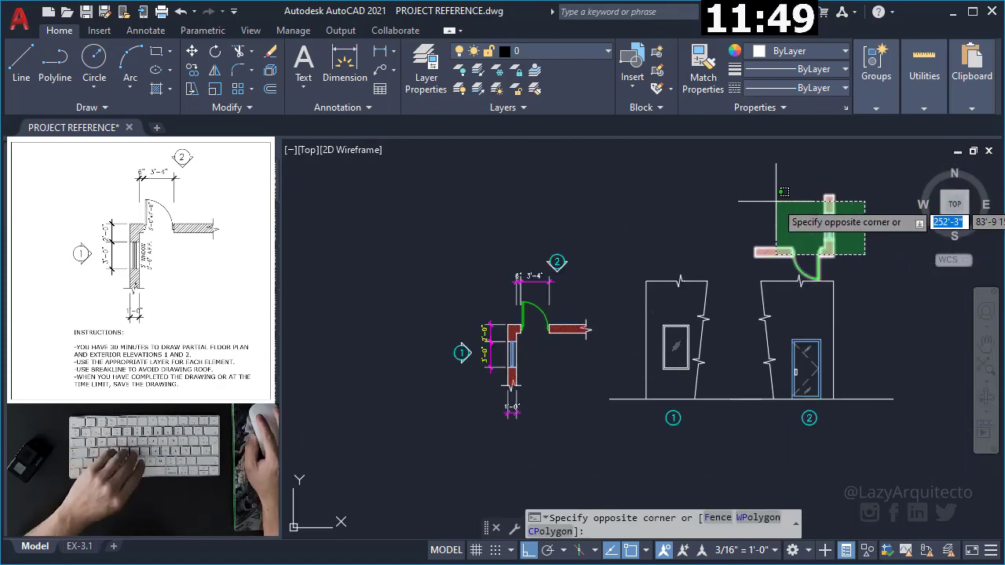
click(774, 196)
key(Delete)
middle_drag(745, 257, 776, 208)
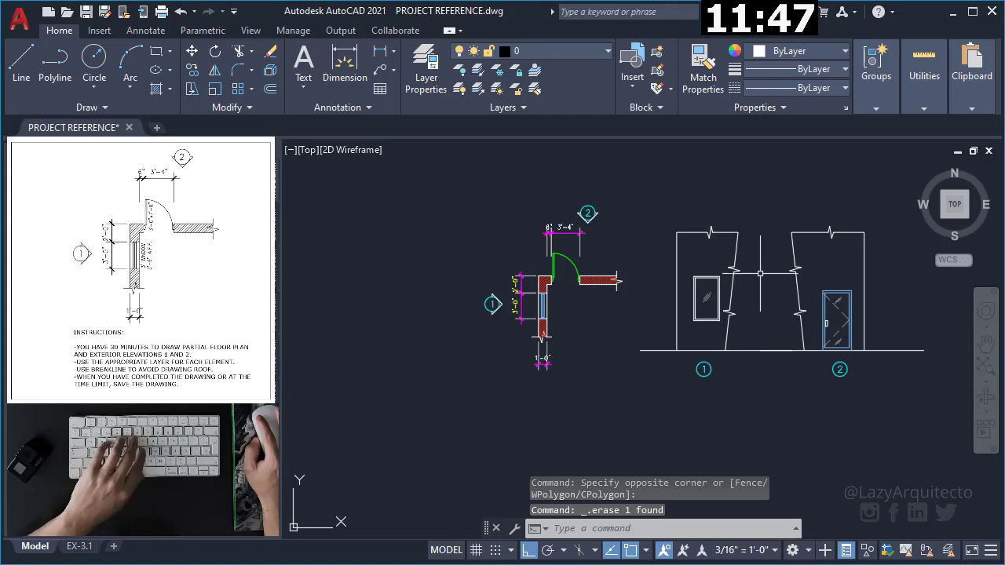
middle_drag(756, 320, 753, 361)
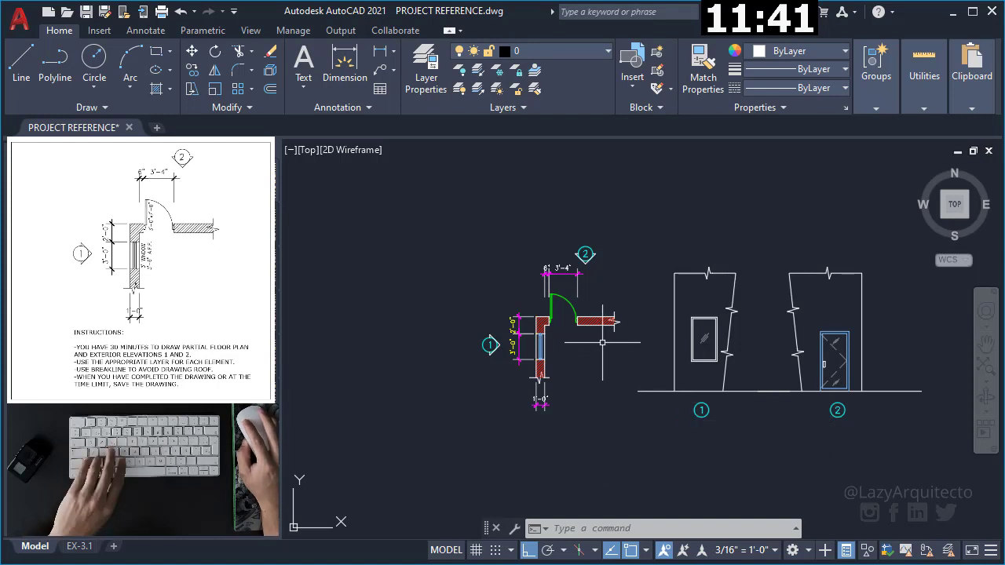
middle_drag(582, 358, 595, 356)
scroll(575, 354, up, 2)
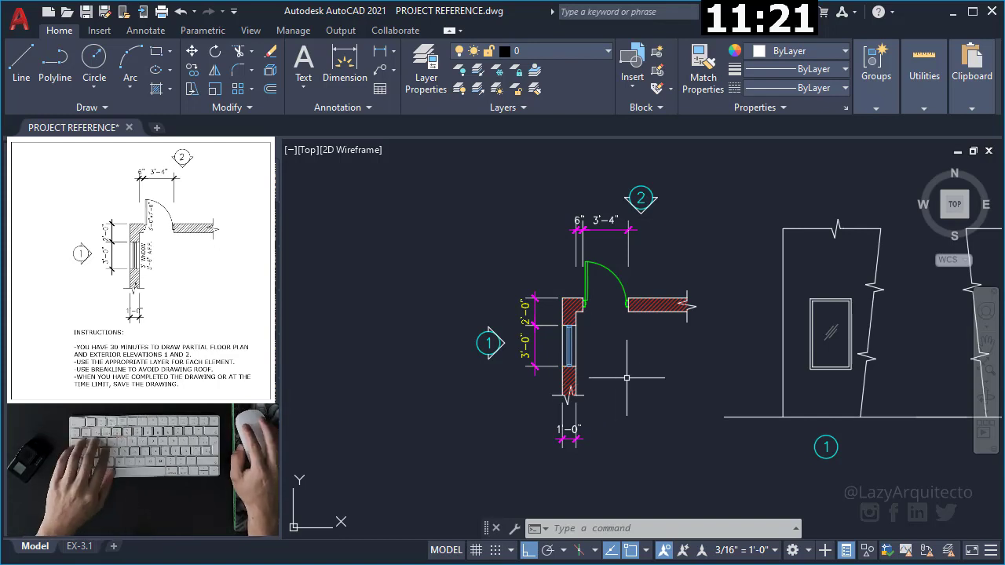
Check which layers the stock room wall and its hatched region use
scroll(626, 378, down, 2)
scroll(574, 354, down, 1)
scroll(631, 358, down, 1)
scroll(525, 324, down, 2)
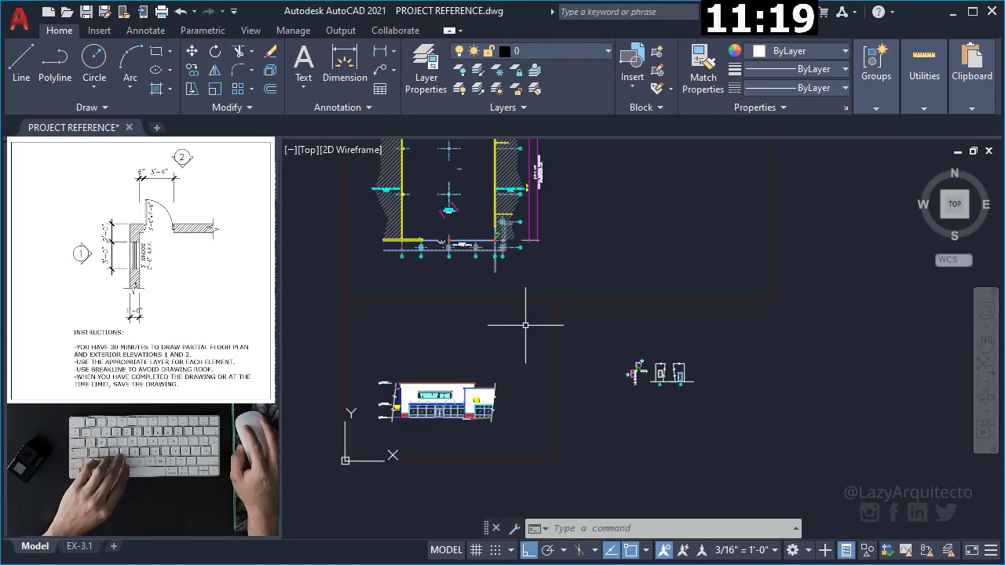
mouse_move(525, 324)
middle_down()
mouse_move(558, 325)
mouse_move(569, 343)
middle_up()
mouse_move(479, 267)
middle_down()
mouse_move(490, 306)
mouse_move(464, 269)
mouse_move(476, 286)
middle_up()
scroll(475, 332, up, 7)
click(465, 269)
key(Escape)
scroll(487, 398, down, 5)
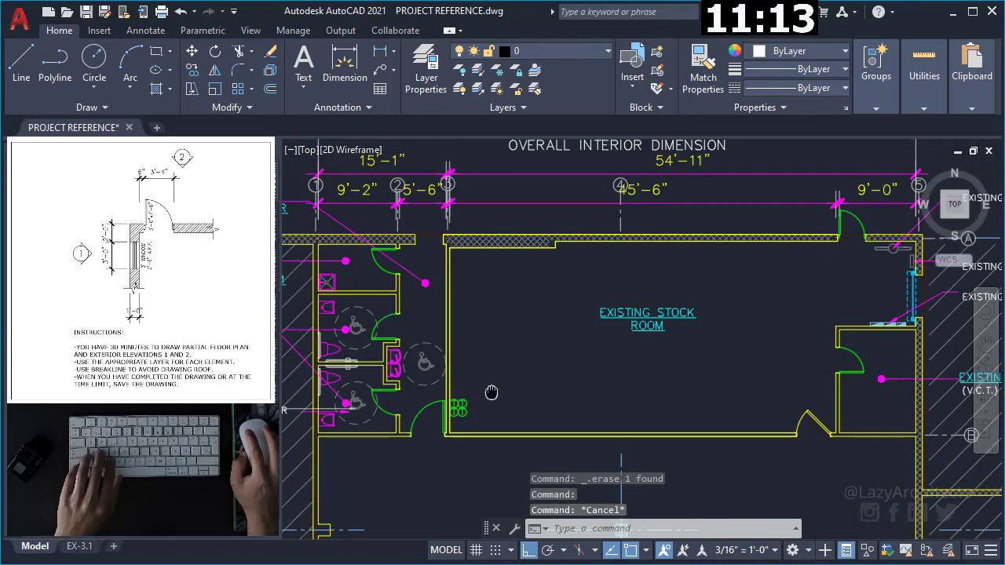
scroll(487, 399, up, 1)
scroll(440, 261, up, 6)
click(461, 261)
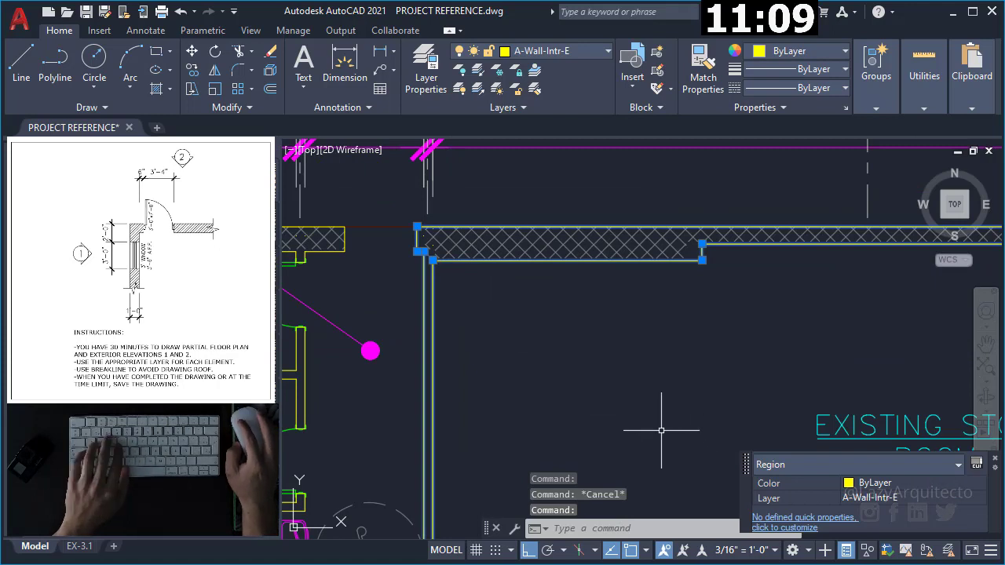
key(Escape)
Run MATCHPROP with the stock room wall as source and match the left edge and top wall
text(m)
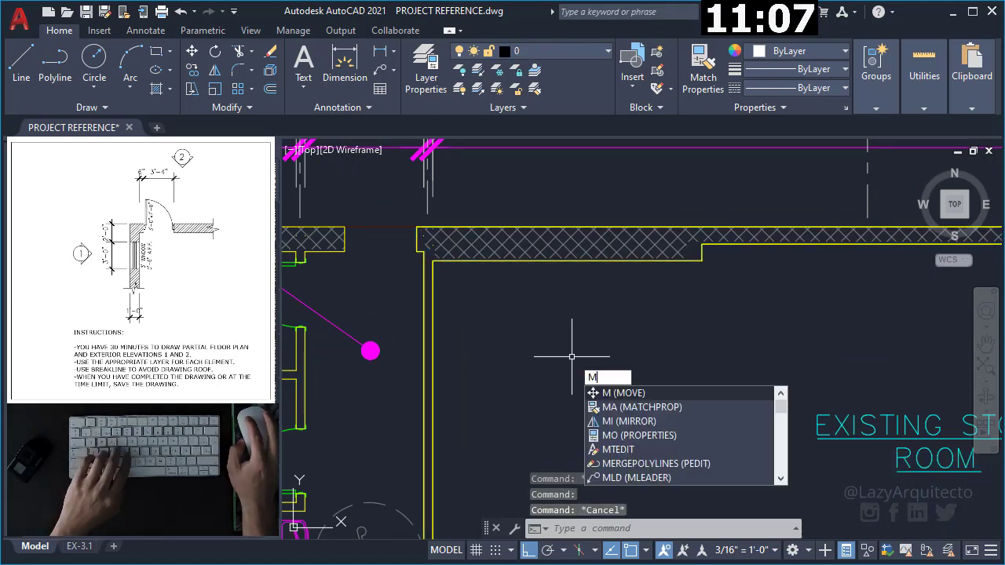
text(a)
key(Return)
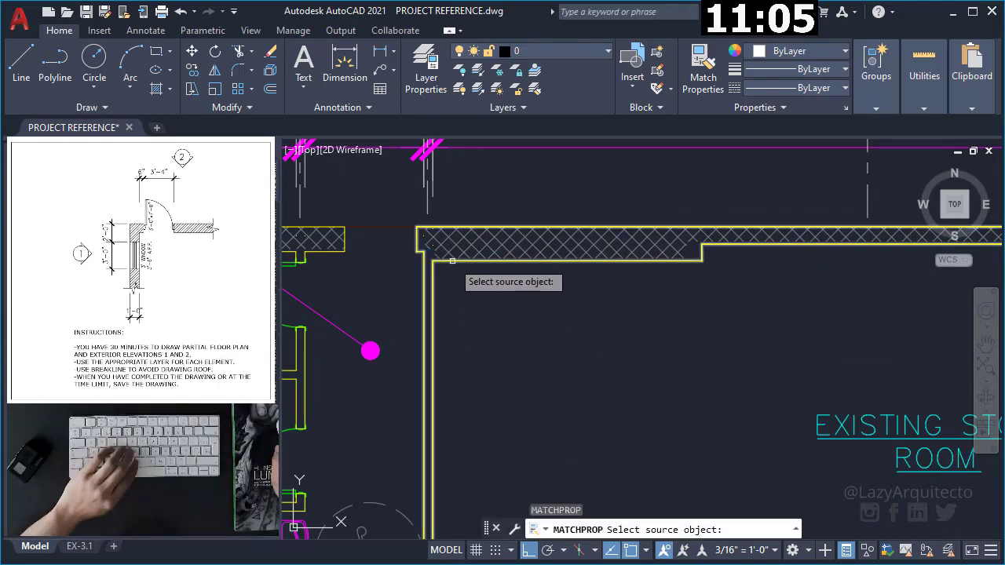
click(453, 264)
scroll(452, 265, down, 7)
middle_drag(659, 358, 489, 227)
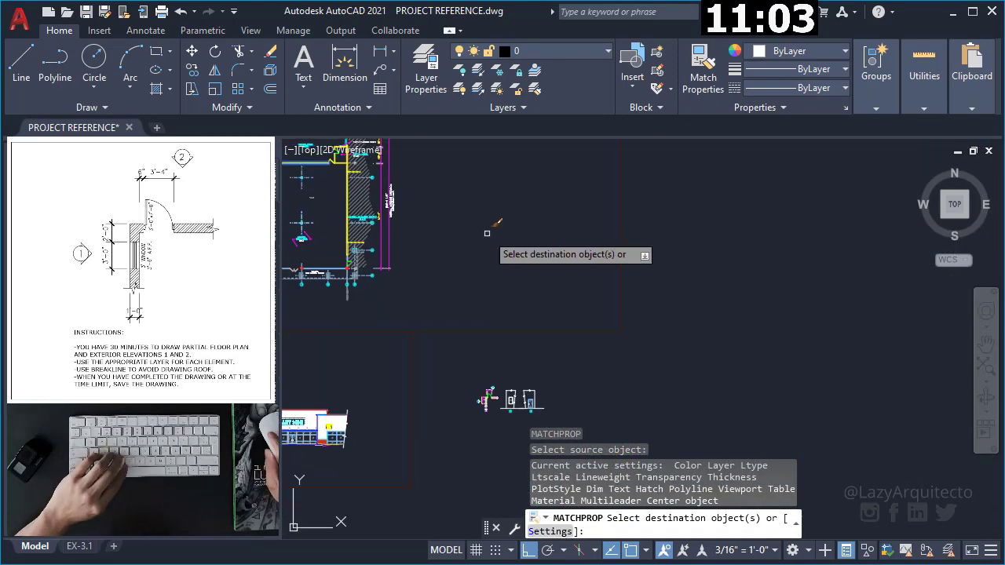
scroll(482, 345, up, 3)
scroll(481, 342, up, 3)
scroll(481, 341, up, 4)
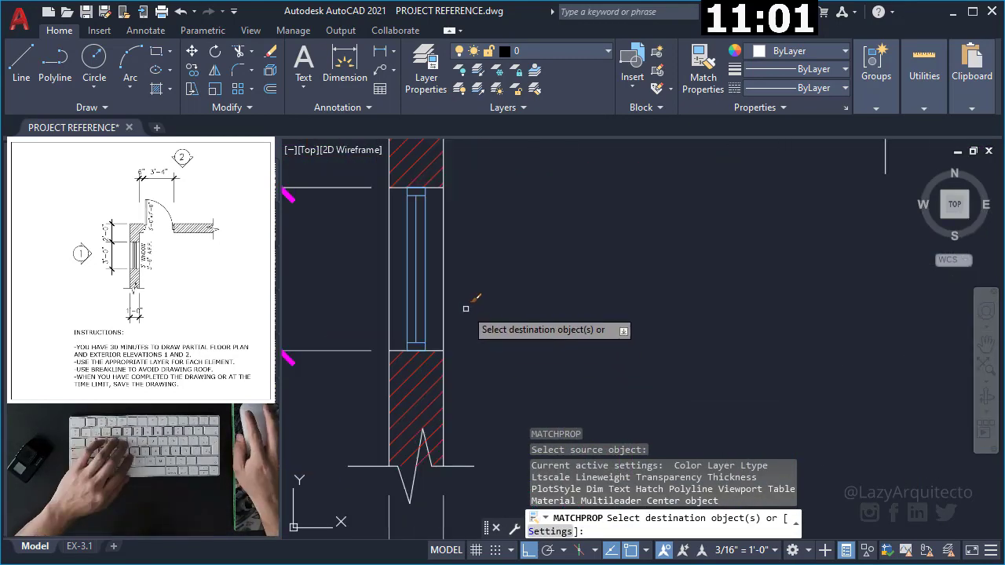
scroll(518, 353, down, 3)
scroll(503, 214, down, 1)
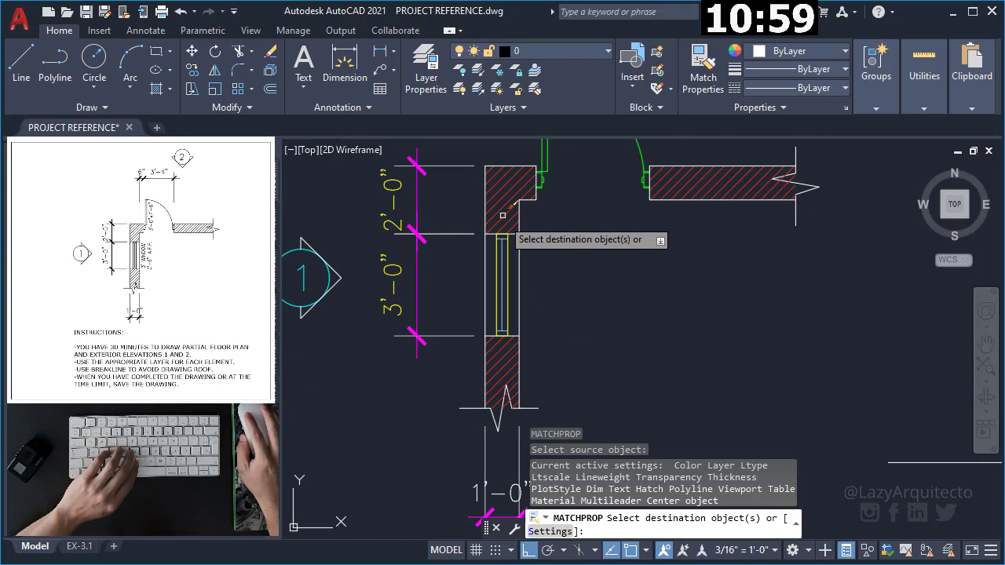
click(474, 146)
click(490, 410)
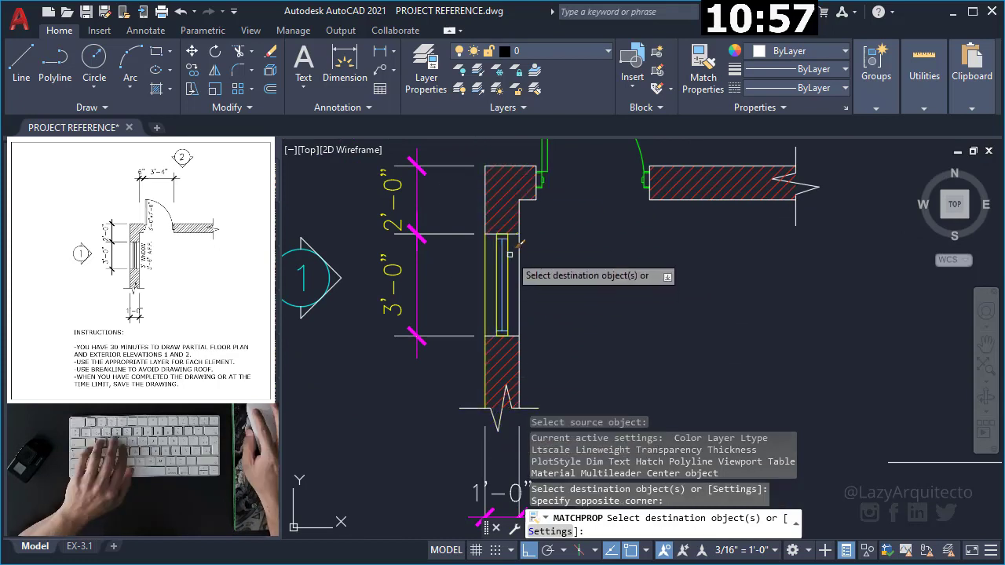
click(481, 151)
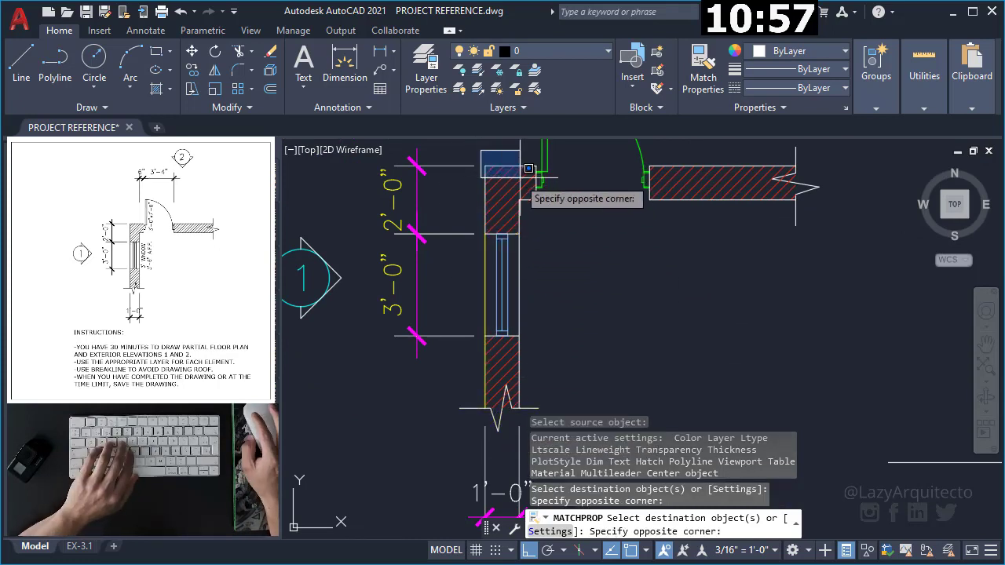
click(805, 174)
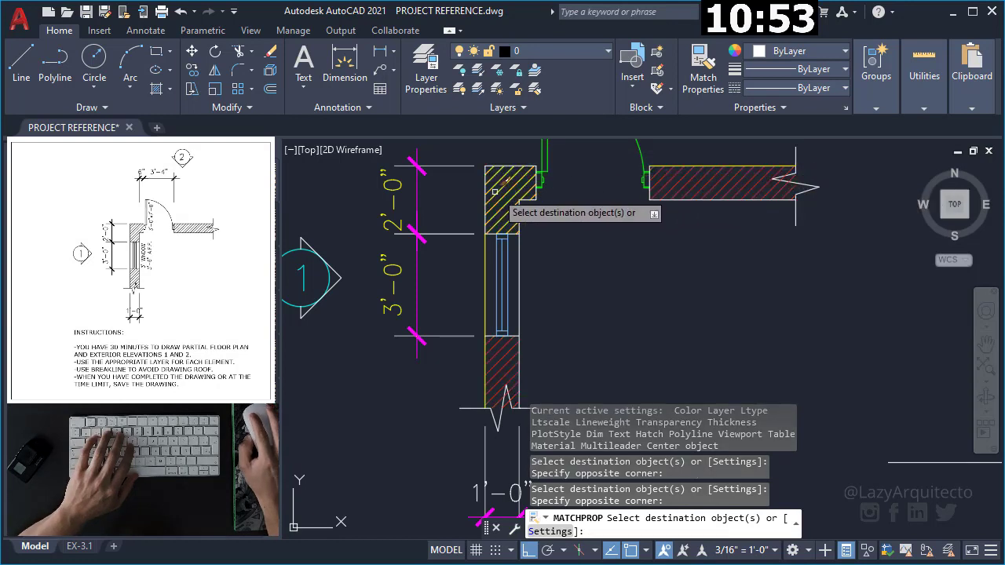
Match the lower wall edge, door-side jamb and right wall end to the wall properties
click(464, 201)
click(797, 191)
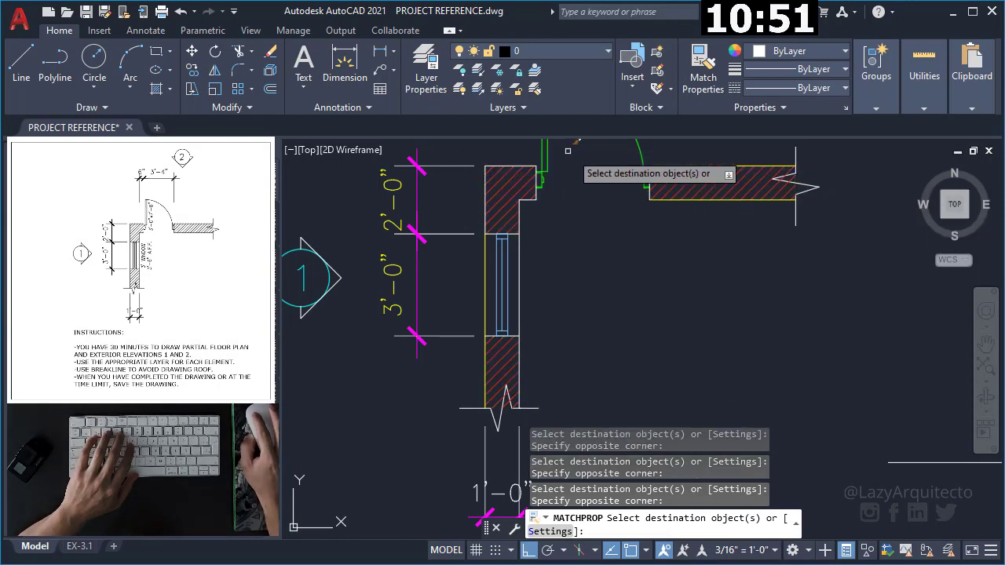
click(523, 201)
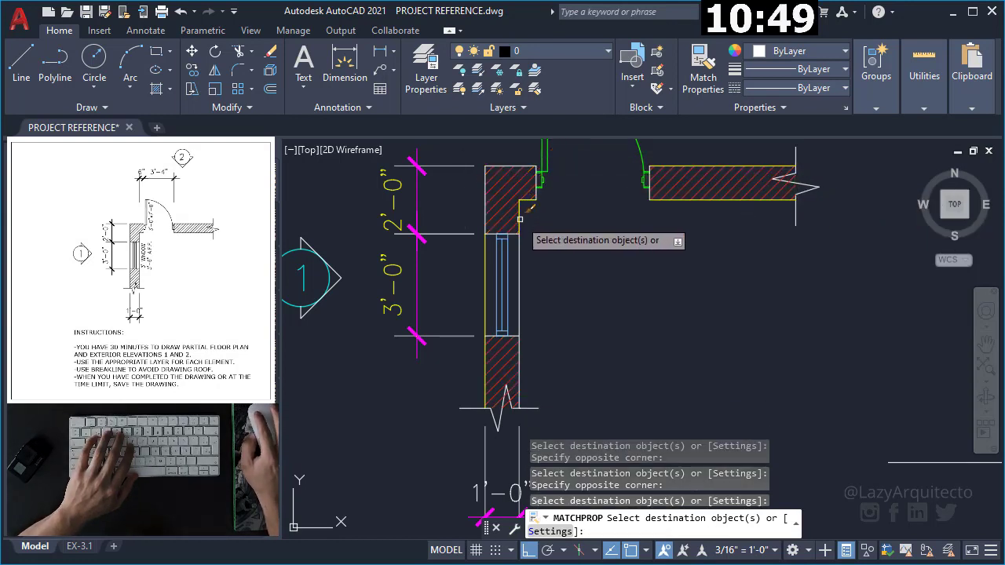
click(526, 151)
click(542, 228)
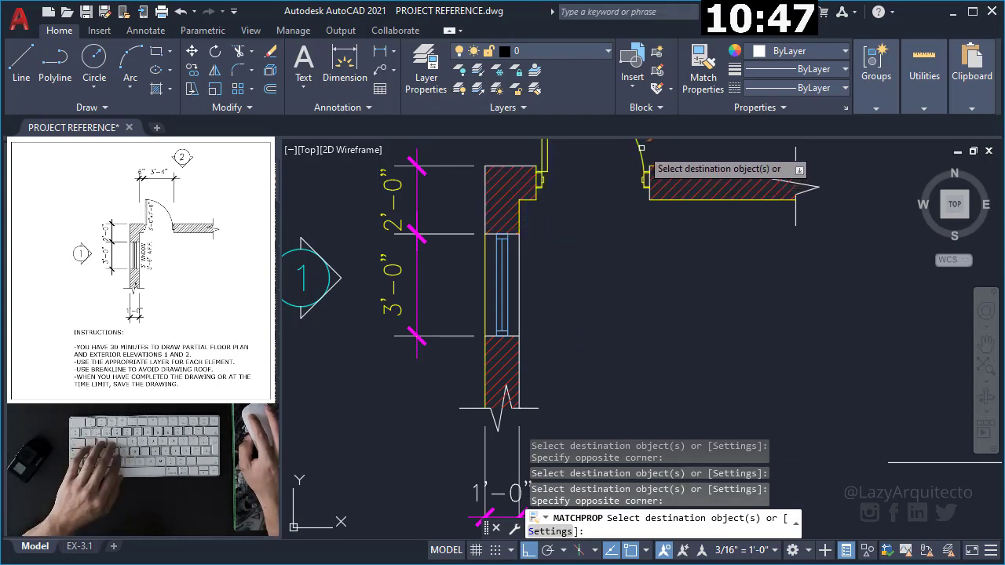
click(646, 146)
click(689, 227)
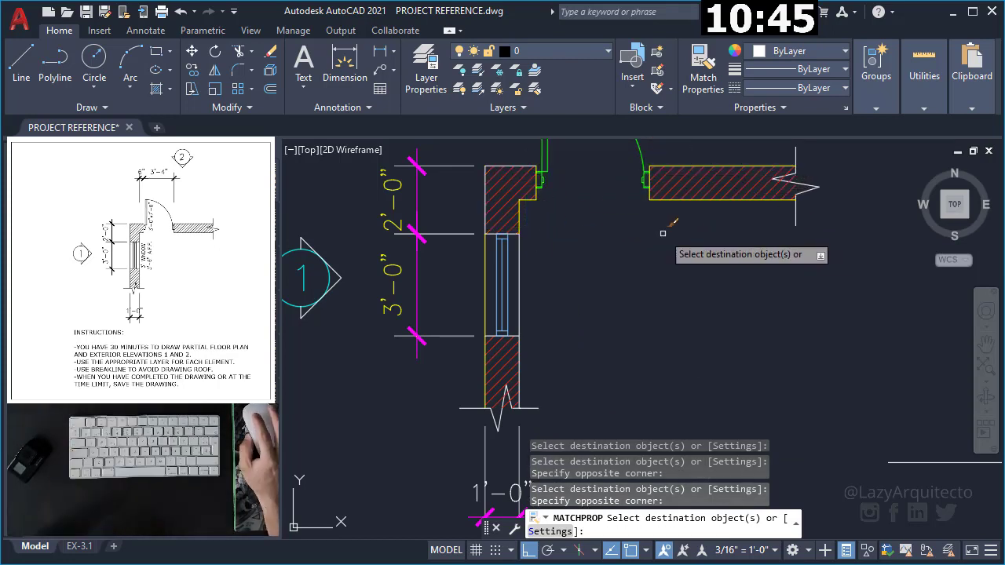
click(480, 155)
click(612, 205)
click(459, 149)
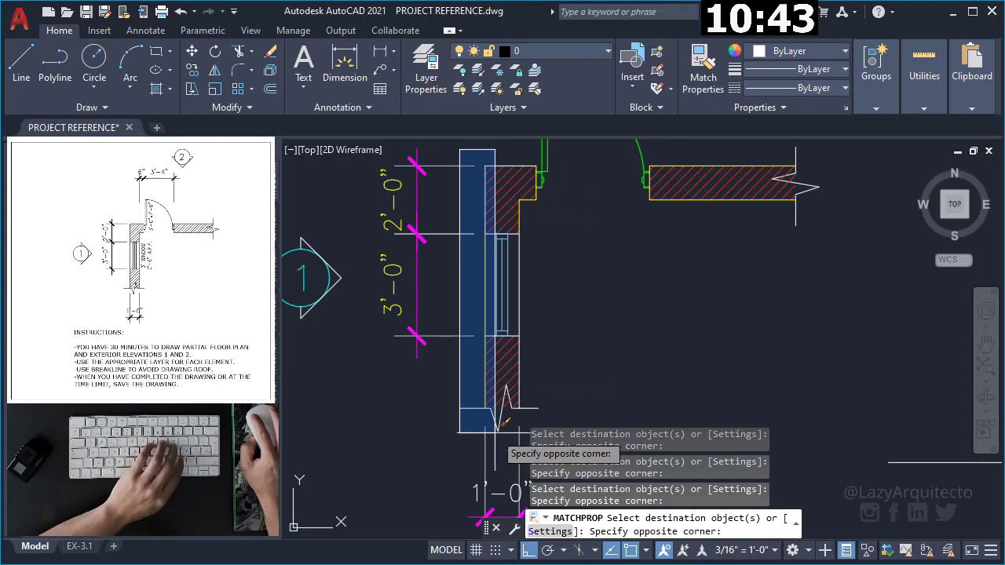
click(502, 444)
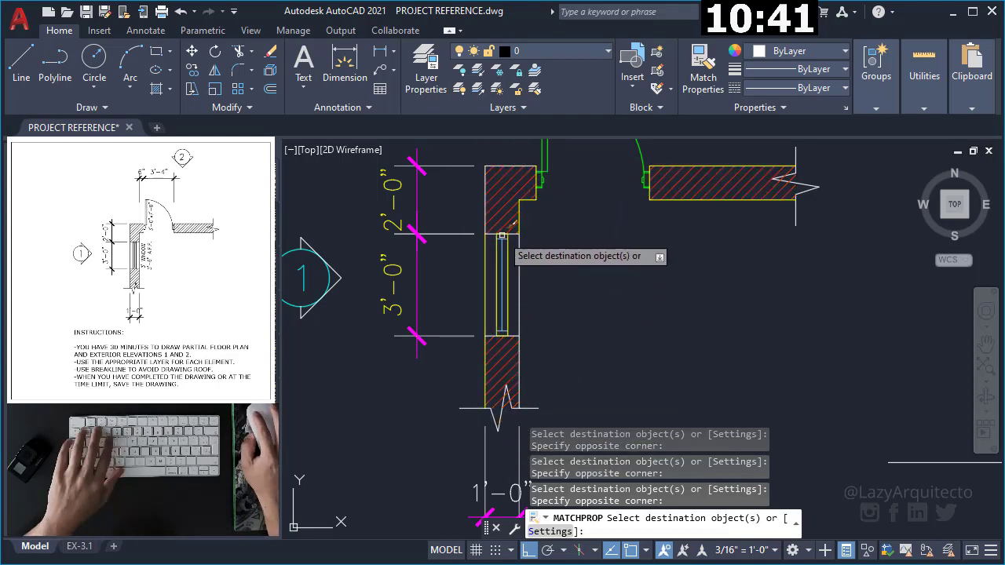
Match the wall below the window, the left wall strip and the top piece, then end matching
click(520, 266)
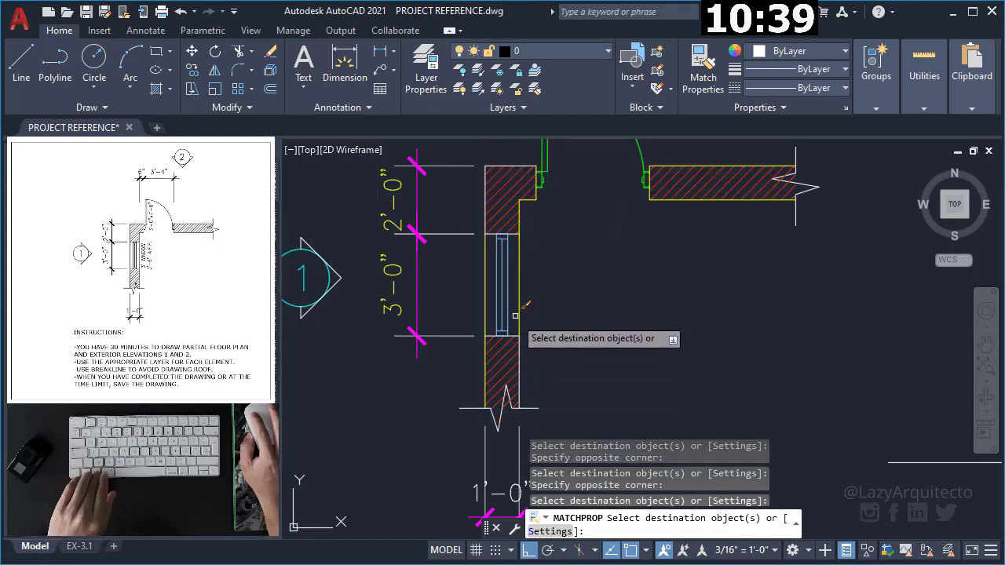
click(512, 155)
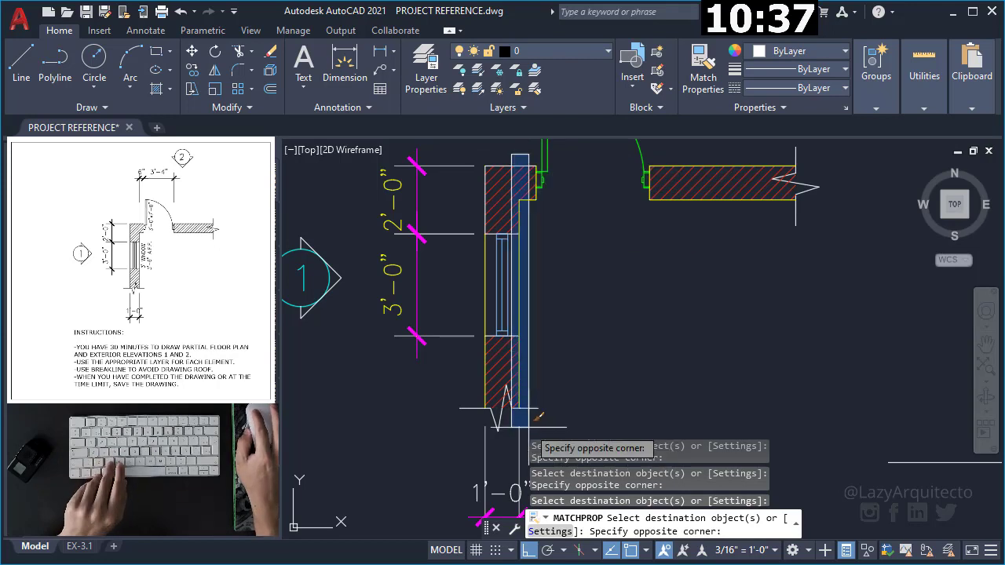
click(502, 440)
click(479, 154)
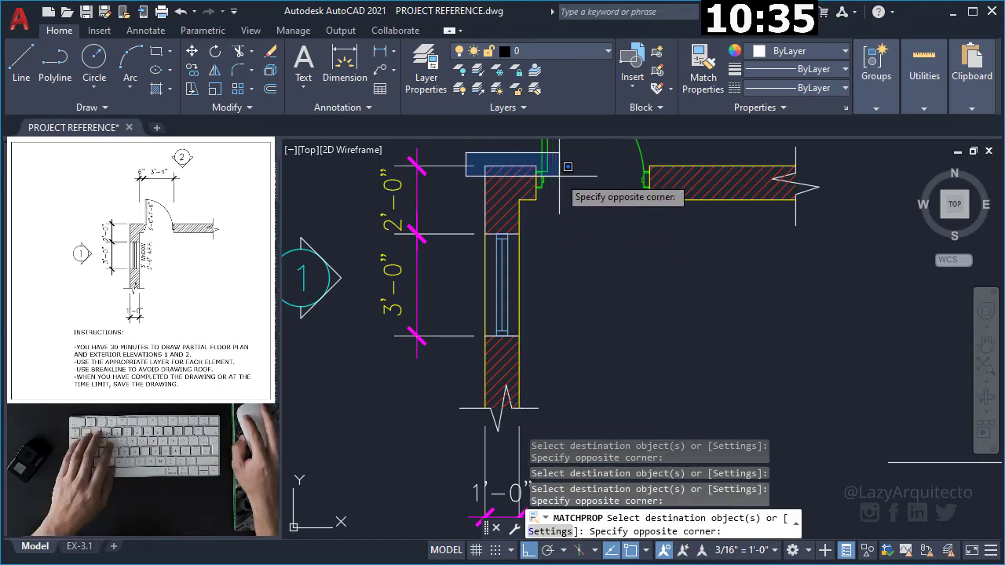
click(569, 174)
click(476, 151)
click(496, 275)
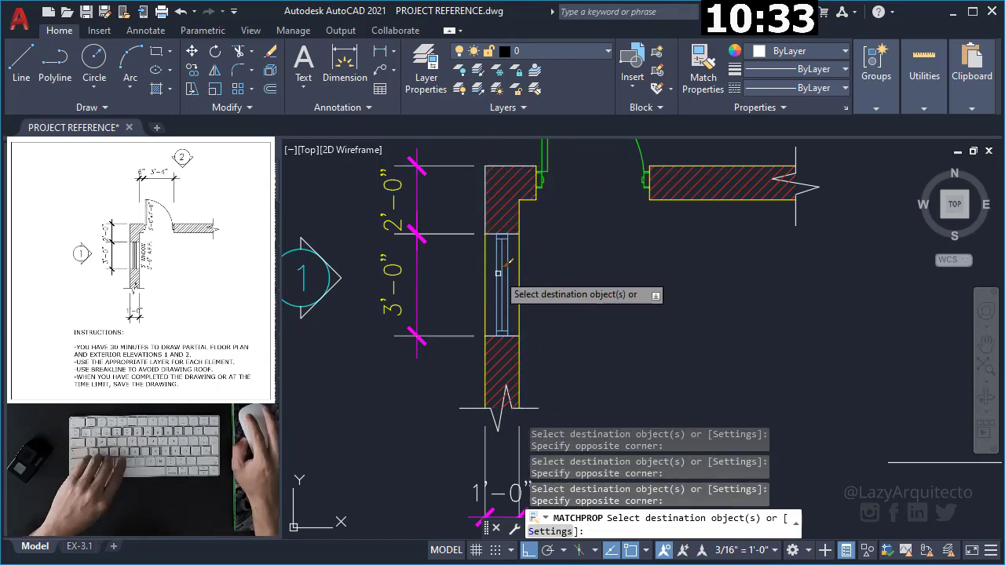
key(Return)
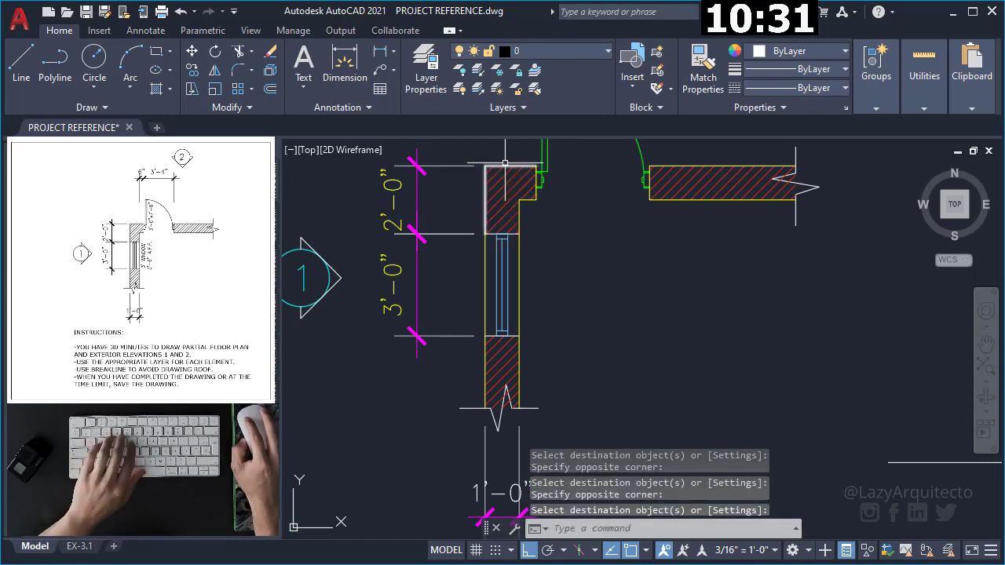
Recheck the top-left wall outline, rerun MATCHPROP, and confirm the window outline sits on EX-Glaz
click(456, 161)
key(Escape)
click(494, 159)
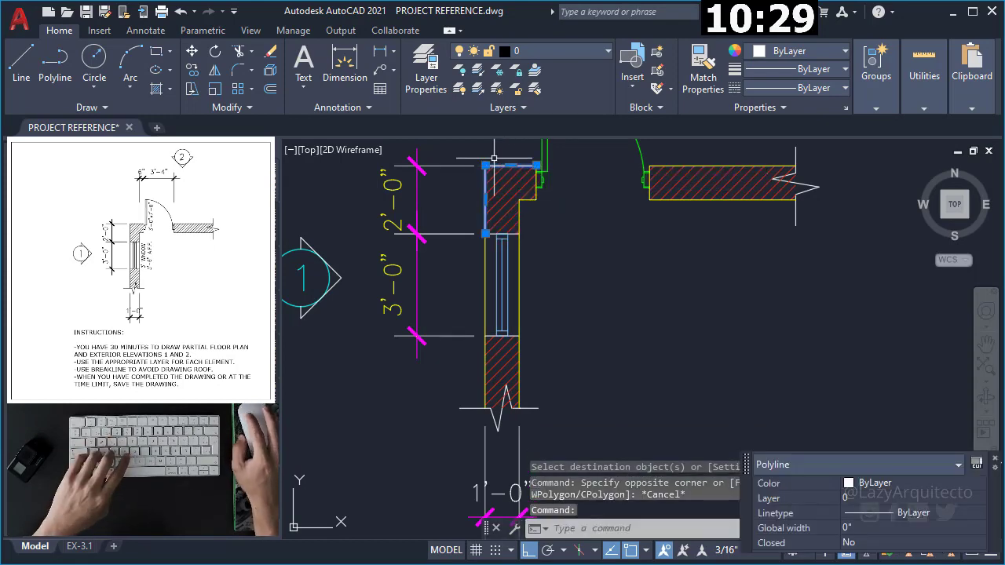
key(Escape)
text(ma)
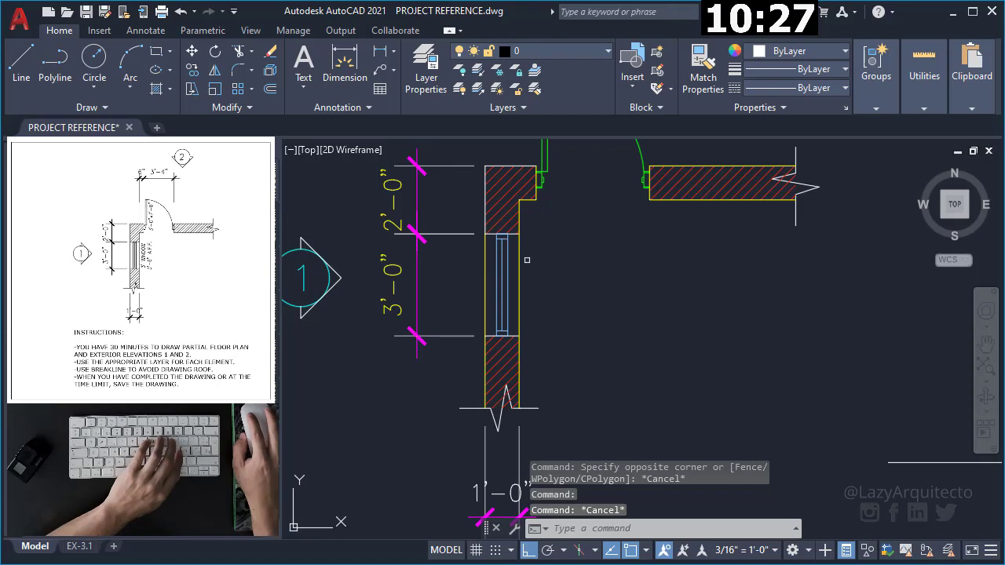
key(Return)
click(520, 262)
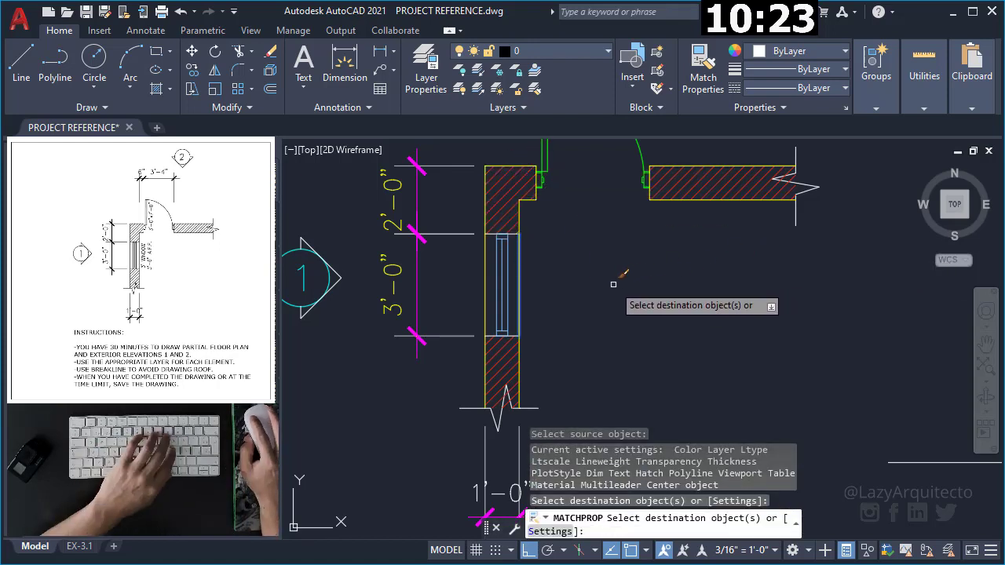
key(Return)
click(508, 271)
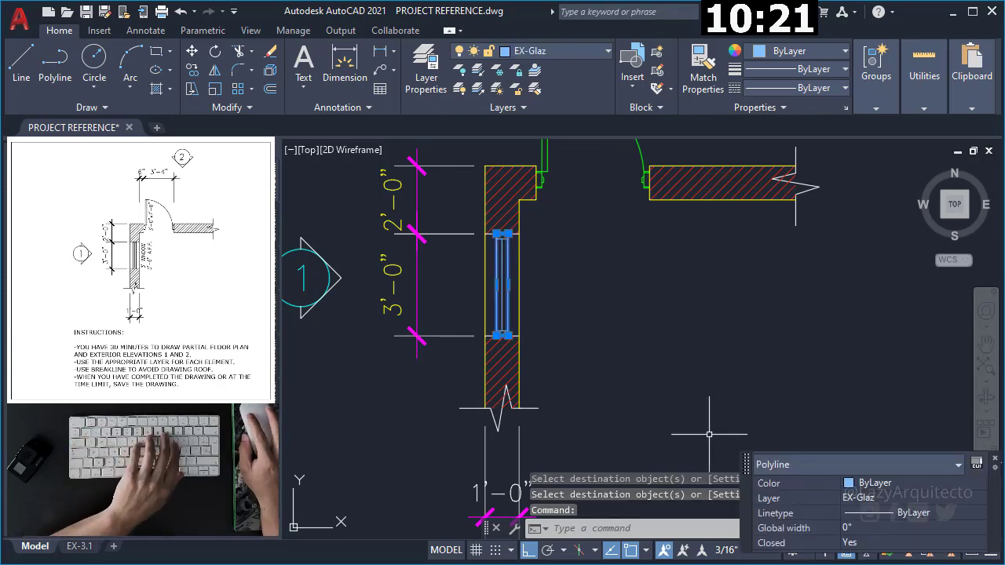
key(Escape)
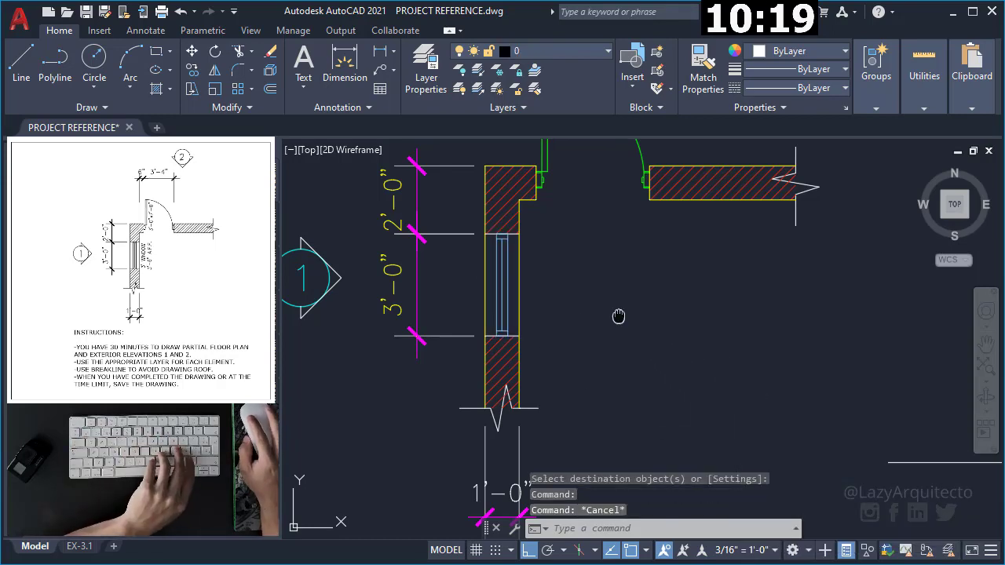
middle_drag(619, 316, 668, 321)
scroll(668, 320, down, 5)
middle_drag(544, 341, 729, 340)
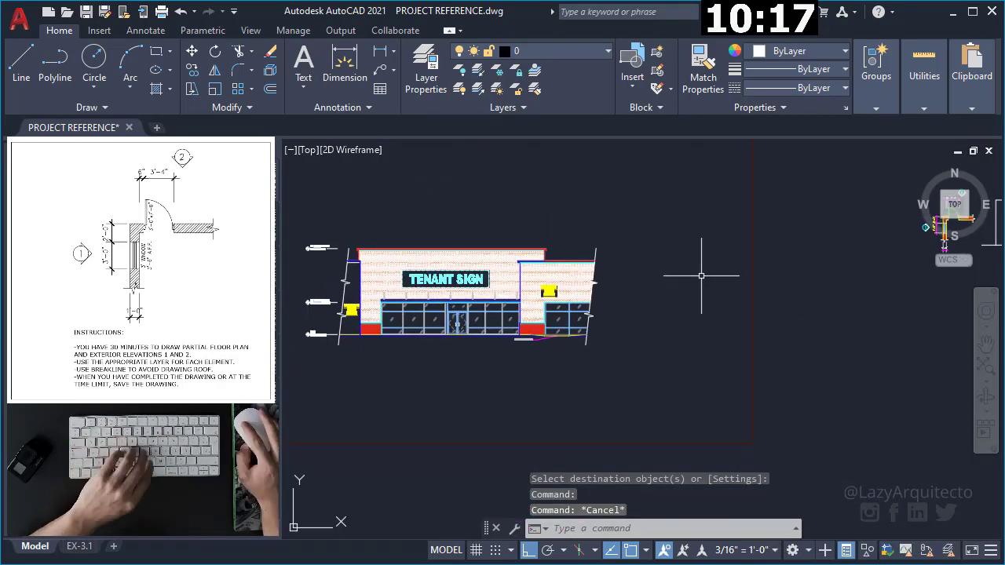
scroll(729, 341, up, 2)
scroll(753, 275, up, 3)
scroll(753, 275, up, 3)
click(733, 266)
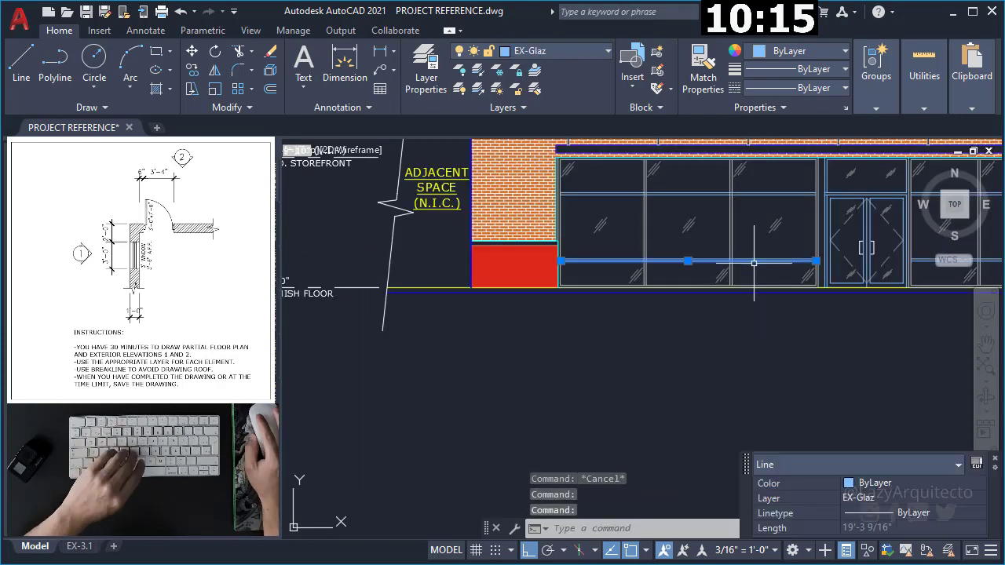
middle_drag(733, 281, 573, 315)
key(Escape)
scroll(784, 292, down, 5)
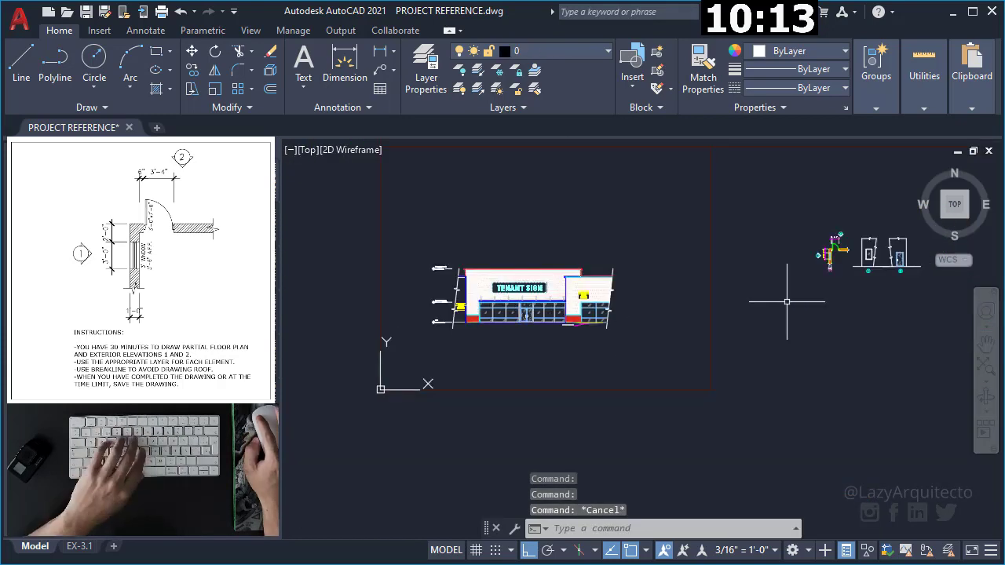
scroll(634, 268, up, 4)
scroll(634, 268, up, 2)
scroll(634, 269, up, 2)
scroll(668, 281, up, 2)
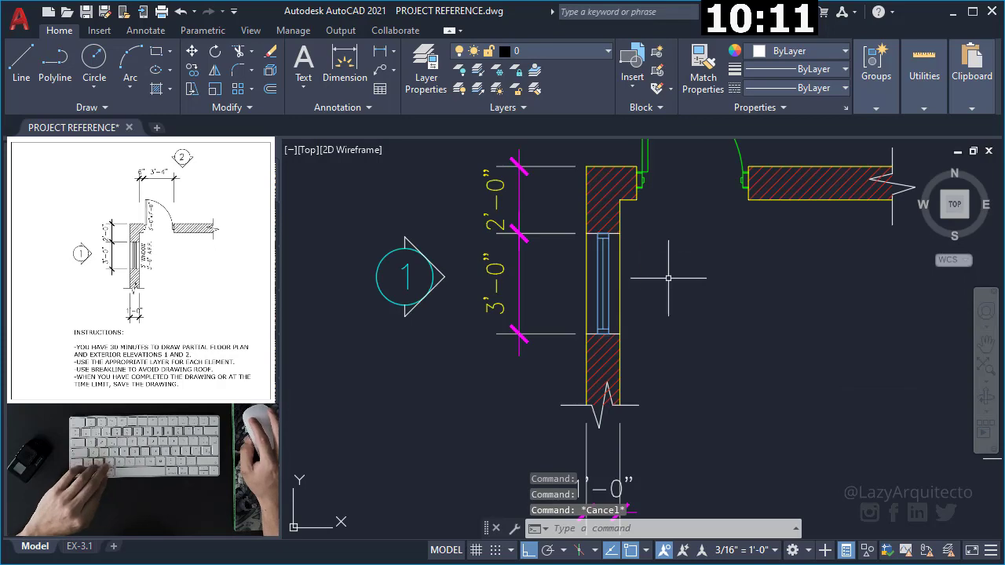
scroll(632, 280, up, 1)
click(575, 192)
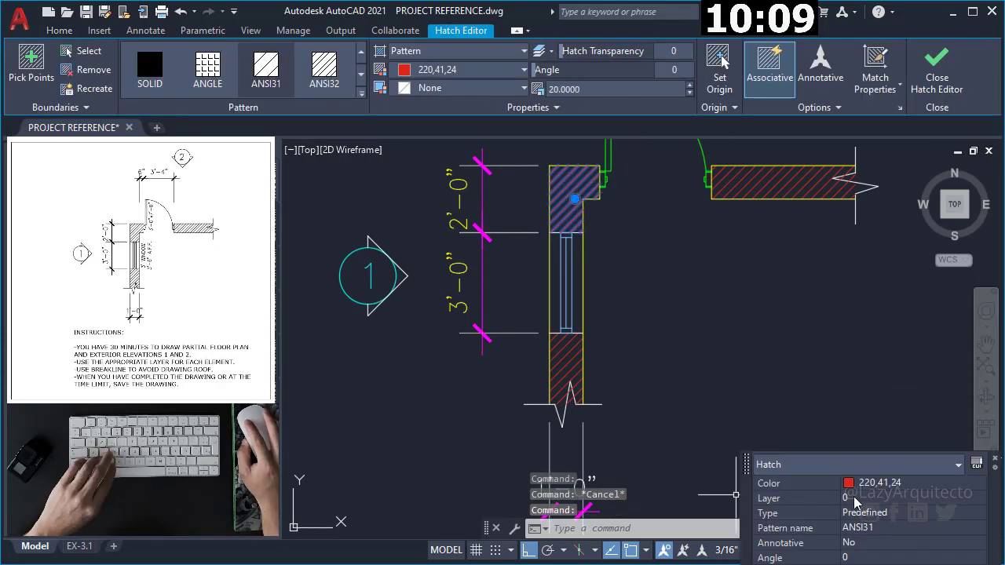
key(Escape)
scroll(650, 283, down, 6)
middle_drag(545, 285, 762, 314)
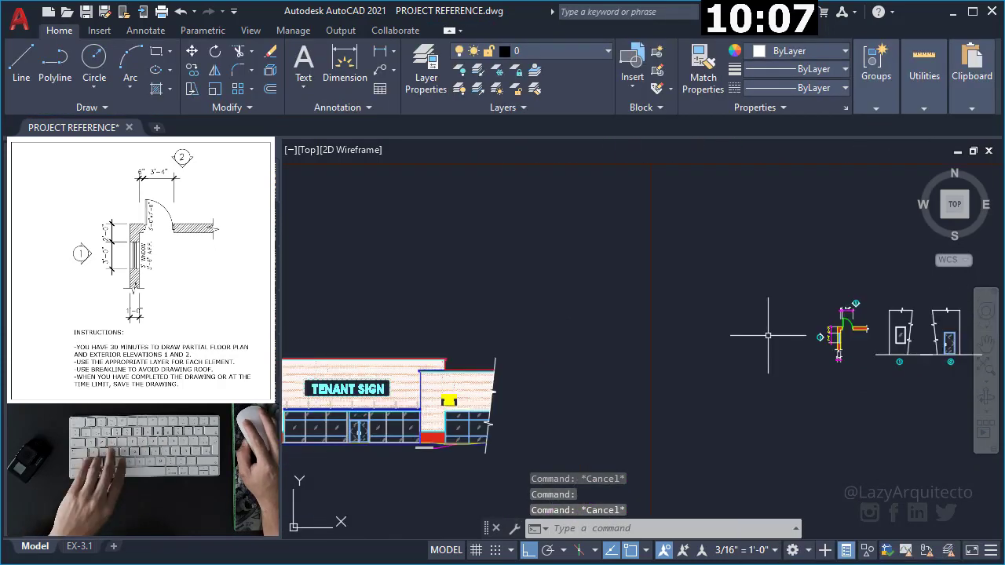
middle_drag(616, 353, 774, 303)
scroll(636, 257, up, 3)
scroll(644, 192, up, 2)
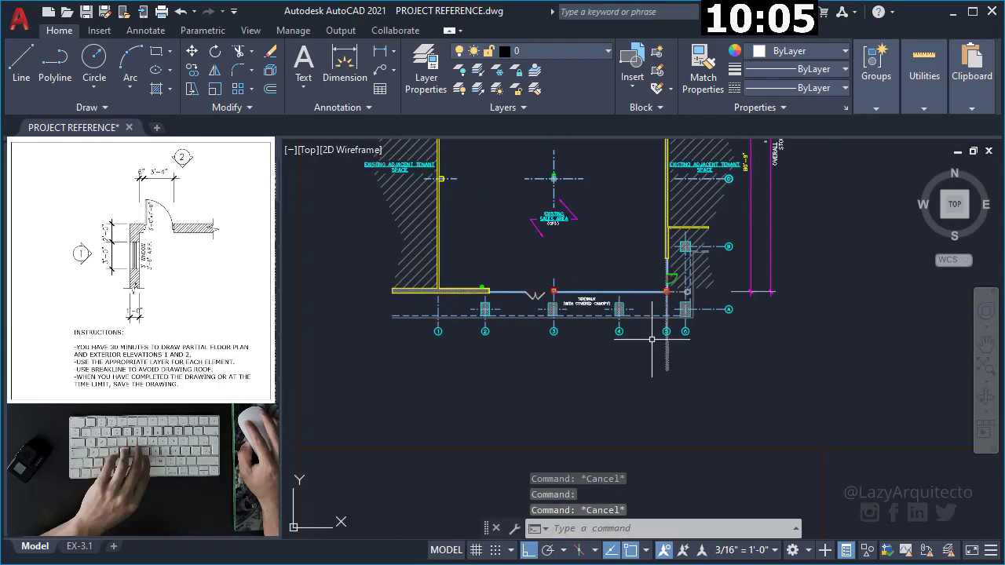
middle_drag(622, 239, 628, 352)
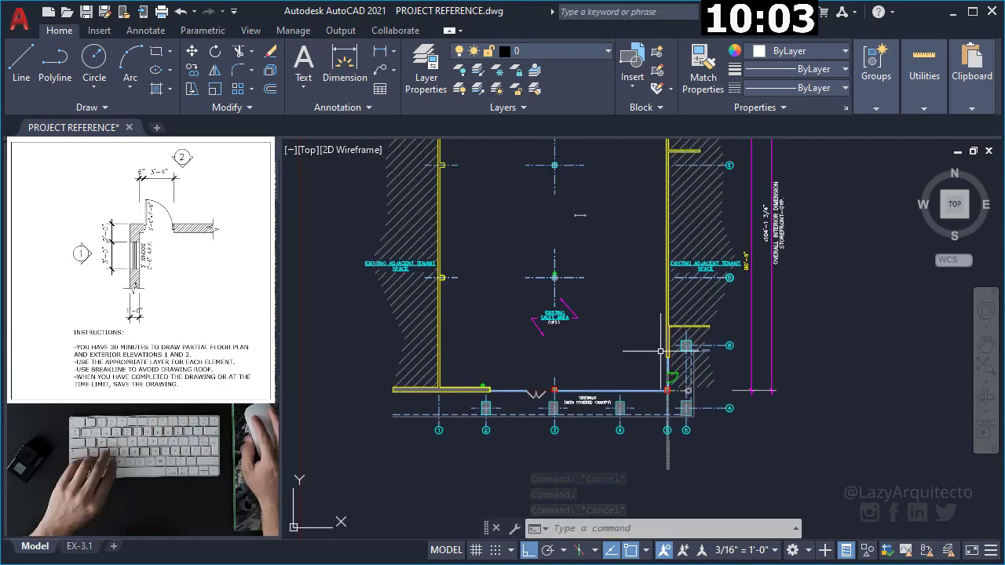
scroll(614, 272, down, 3)
scroll(487, 212, up, 3)
scroll(513, 202, up, 3)
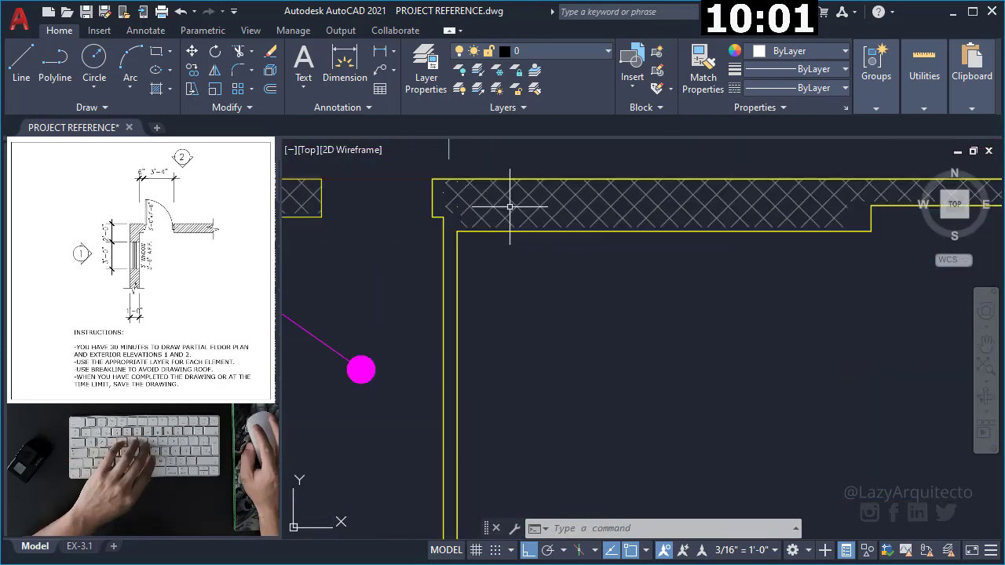
scroll(511, 192, up, 1)
click(511, 191)
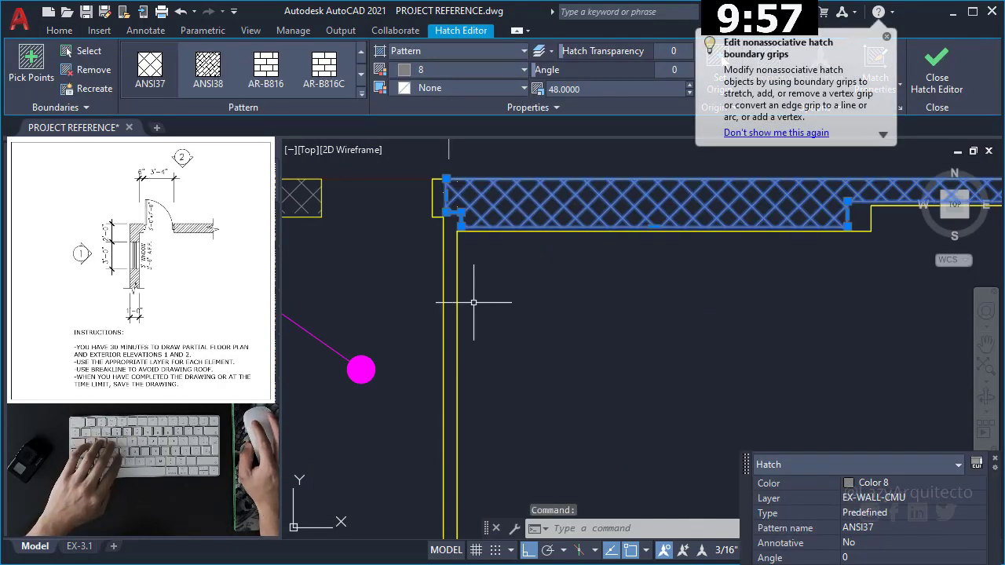
key(Escape)
key(Escape)
scroll(445, 242, down, 3)
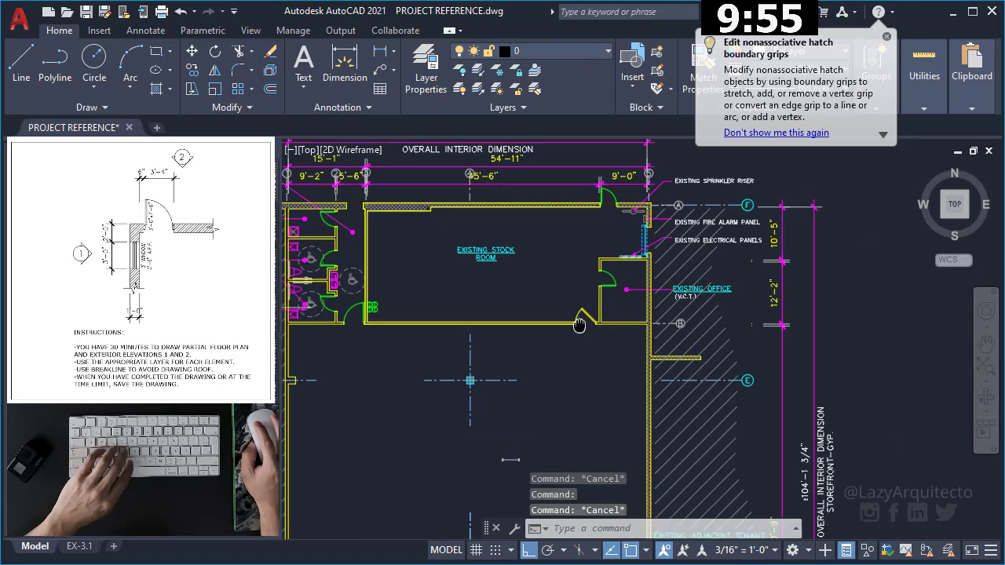
scroll(578, 320, down, 5)
scroll(453, 355, down, 1)
scroll(449, 298, up, 4)
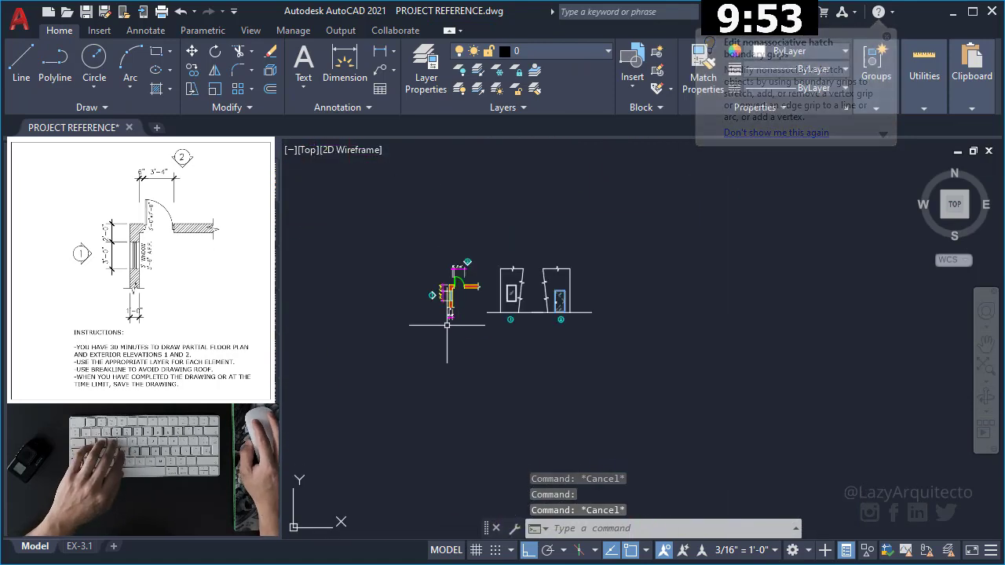
scroll(502, 306, up, 2)
scroll(518, 308, up, 2)
scroll(523, 309, up, 1)
key(Escape)
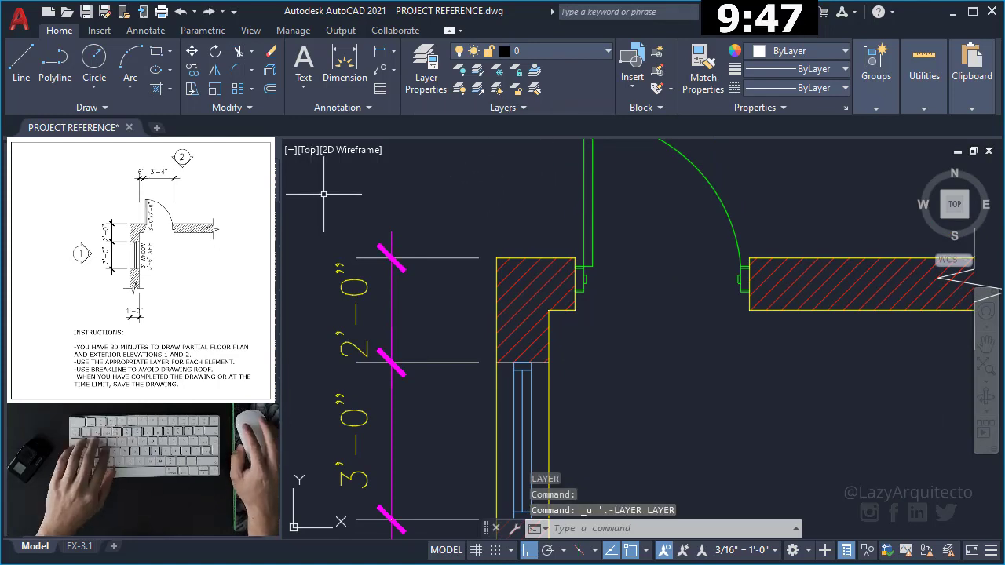
Create a new layer named EX-WALL-BRICK in the layer manager and bring up its colour choices
text(LA)
key(Return)
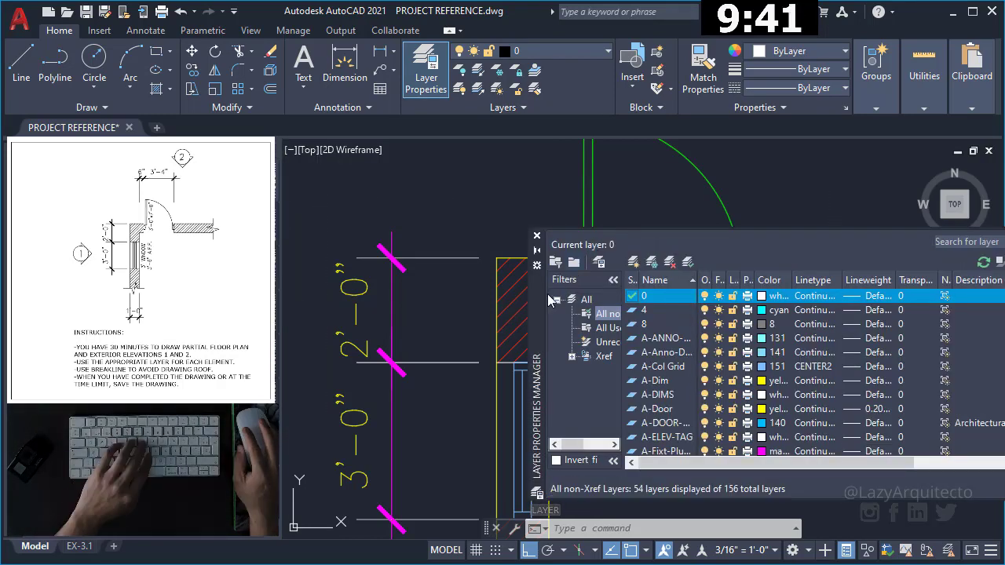
click(634, 264)
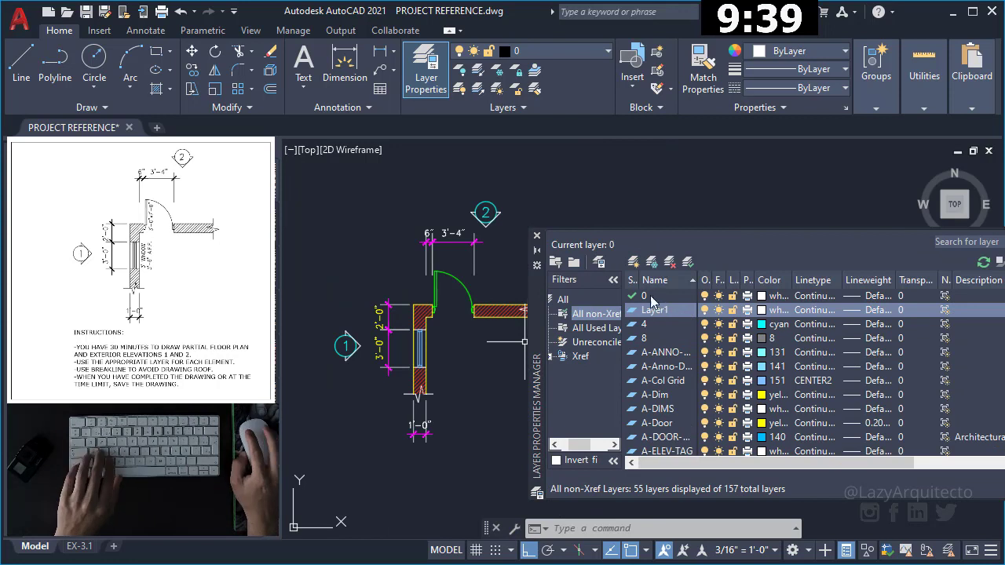
click(635, 265)
text(EX-WALL-)
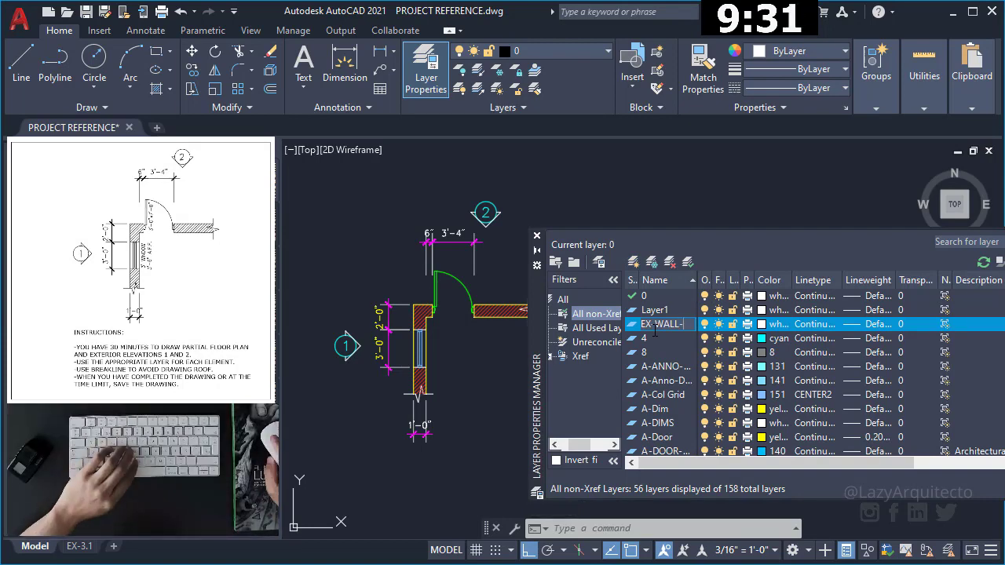
text(CM)
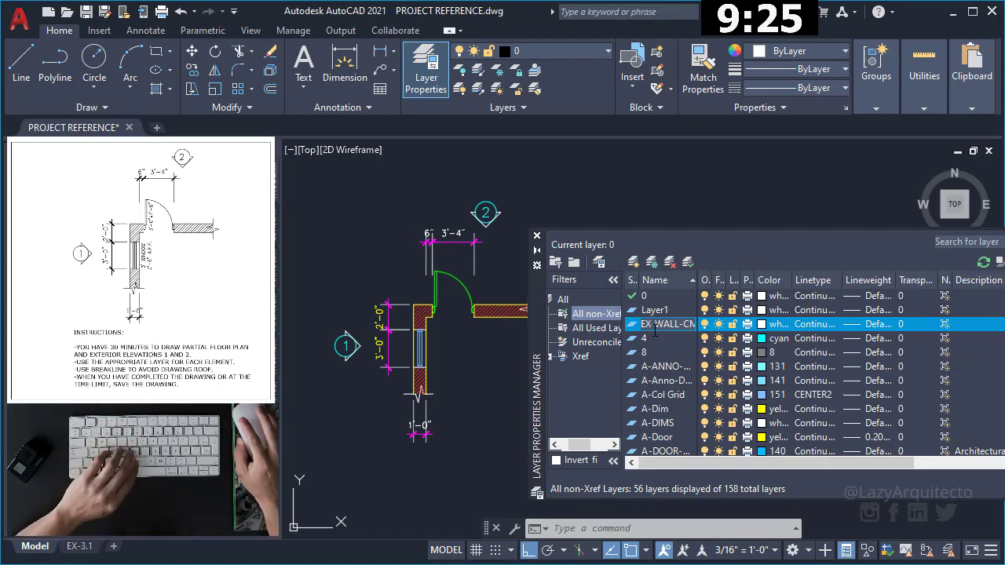
key(BackSpace)
text(BRICK)
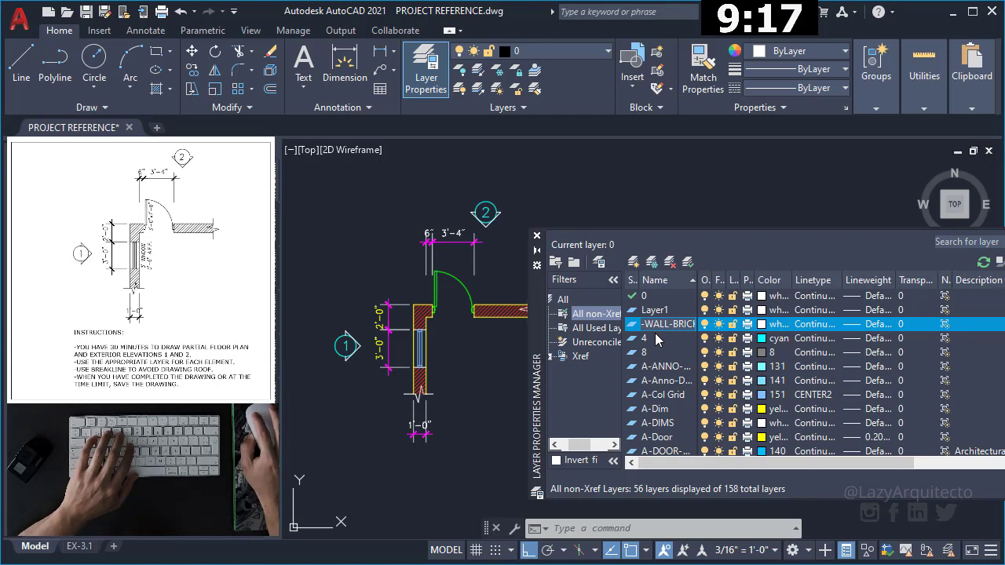
key(Return)
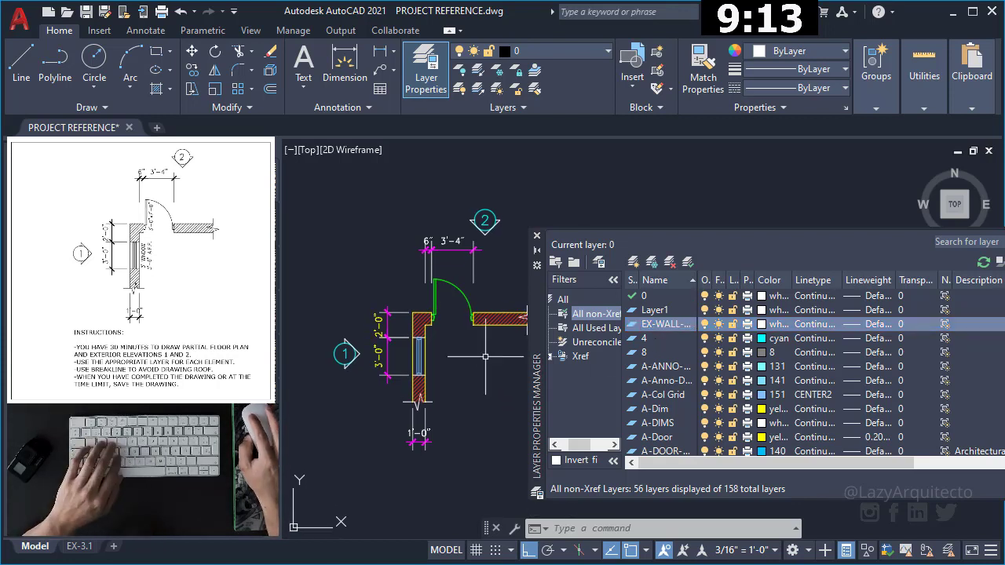
middle_drag(486, 348, 452, 343)
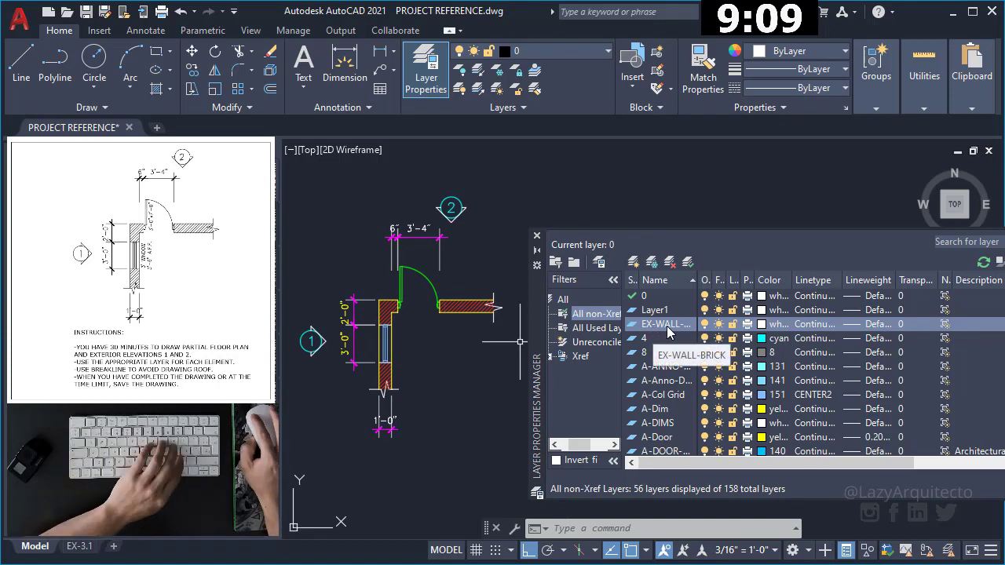
click(763, 325)
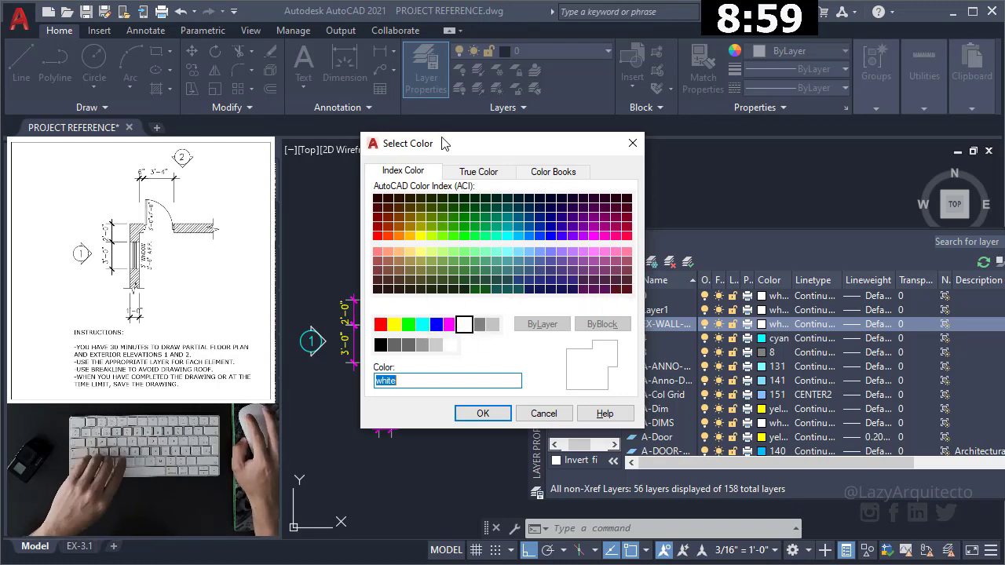
Dismiss the colour chooser and inspect an existing wall hatch's settings
drag(454, 139, 670, 142)
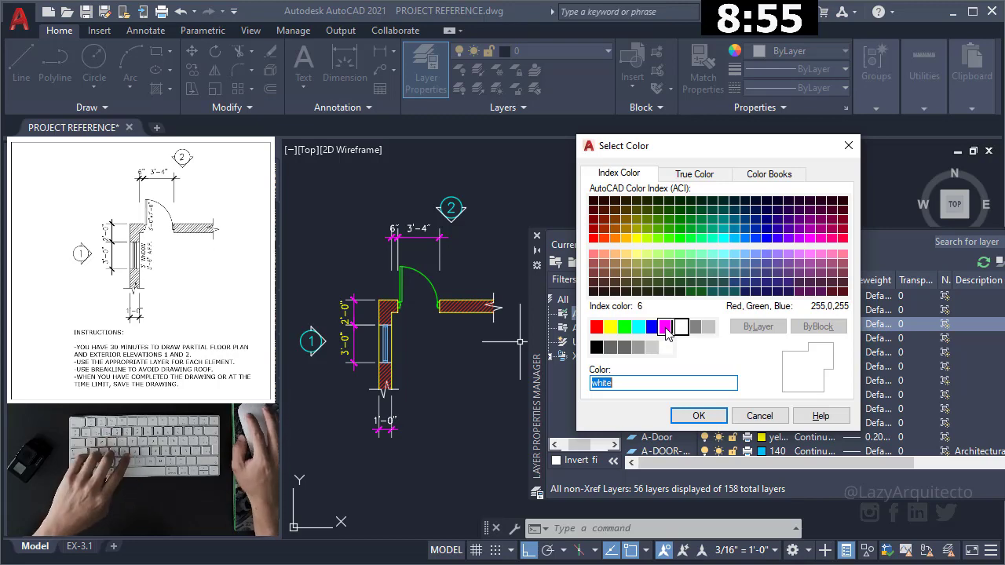
key(Escape)
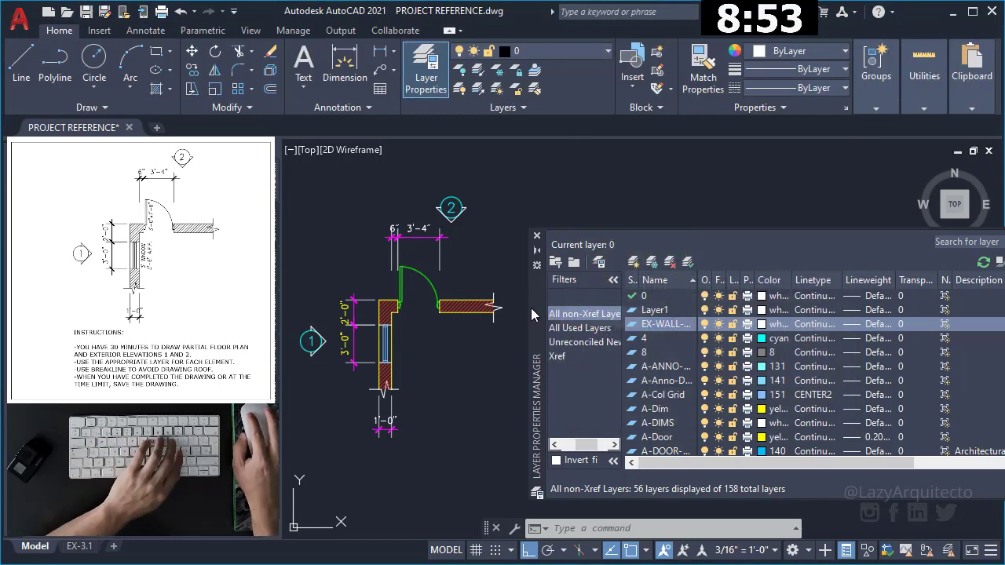
scroll(532, 314, down, 3)
middle_drag(503, 314, 440, 369)
scroll(440, 261, up, 3)
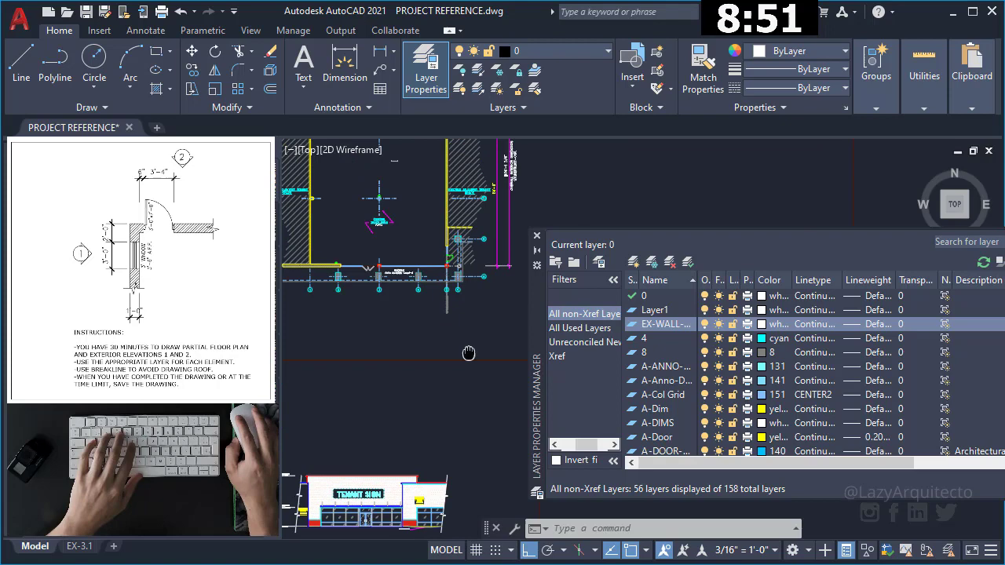
scroll(440, 261, up, 2)
scroll(444, 262, up, 2)
click(451, 263)
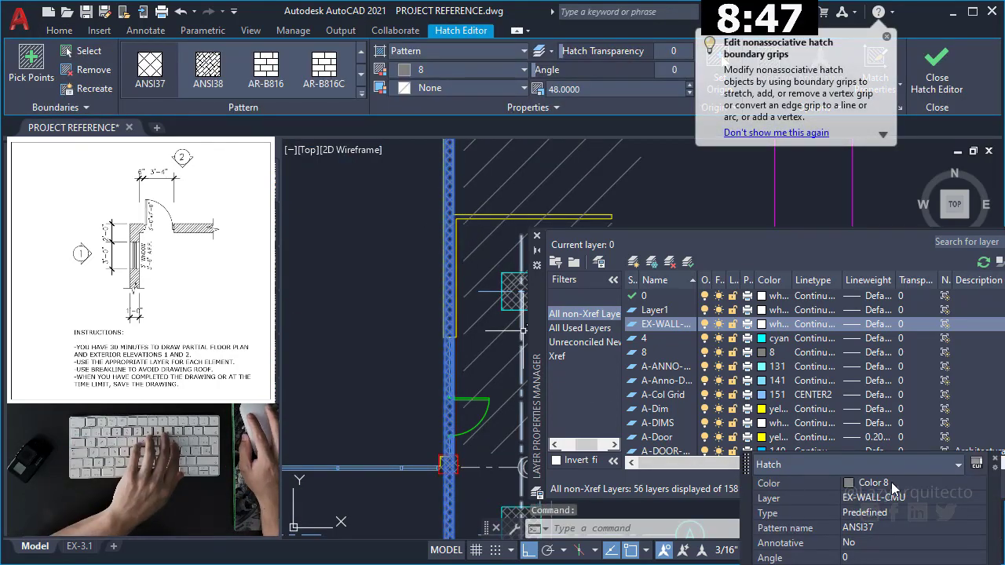
key(Escape)
scroll(518, 323, down, 3)
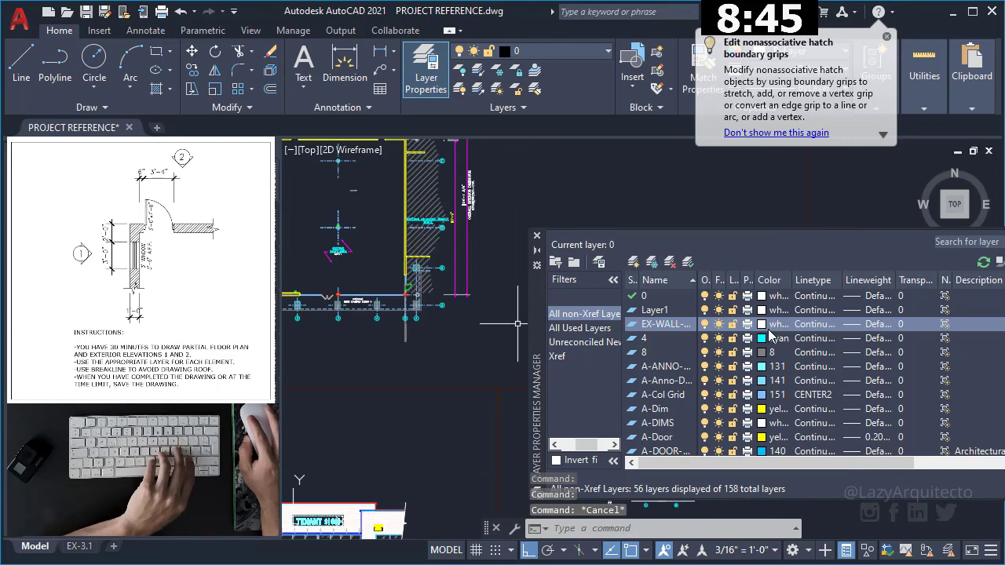
Set the EX-WALL-BRICK layer colour to 8
click(761, 324)
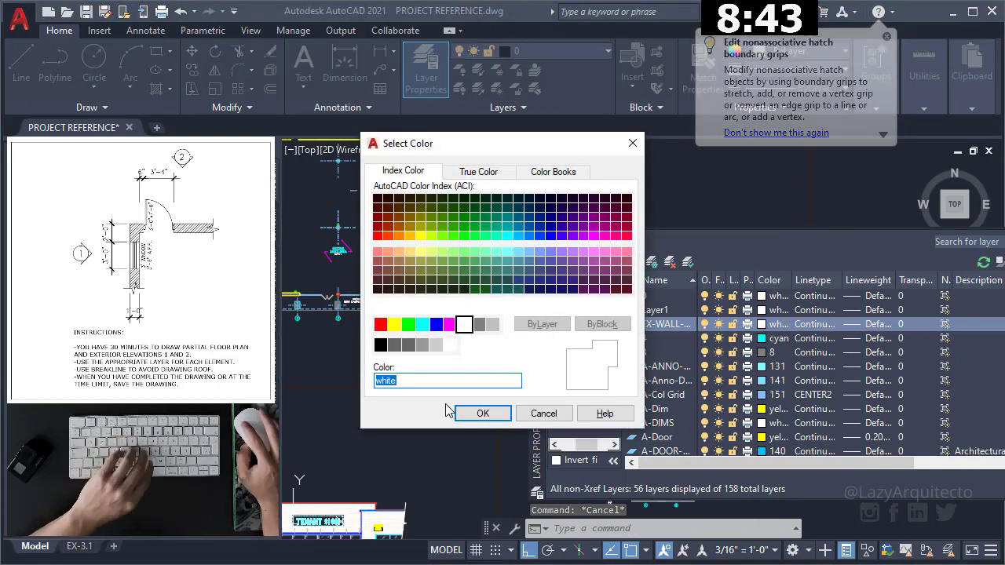
text(8)
click(483, 413)
key(Escape)
Select the two red wall hatches in the partial plan and bring up the Home Layer list
scroll(493, 381, down, 3)
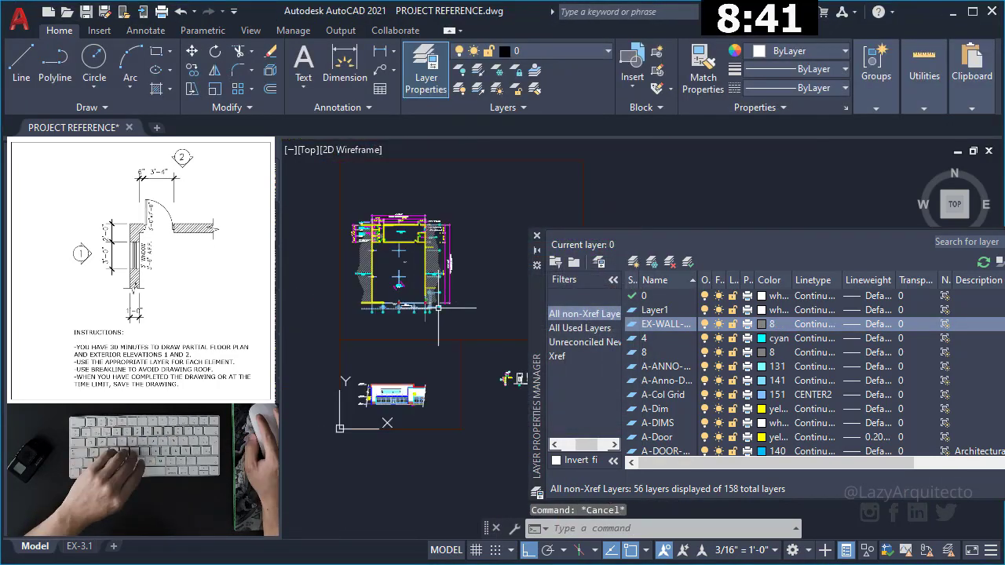
scroll(439, 369, down, 2)
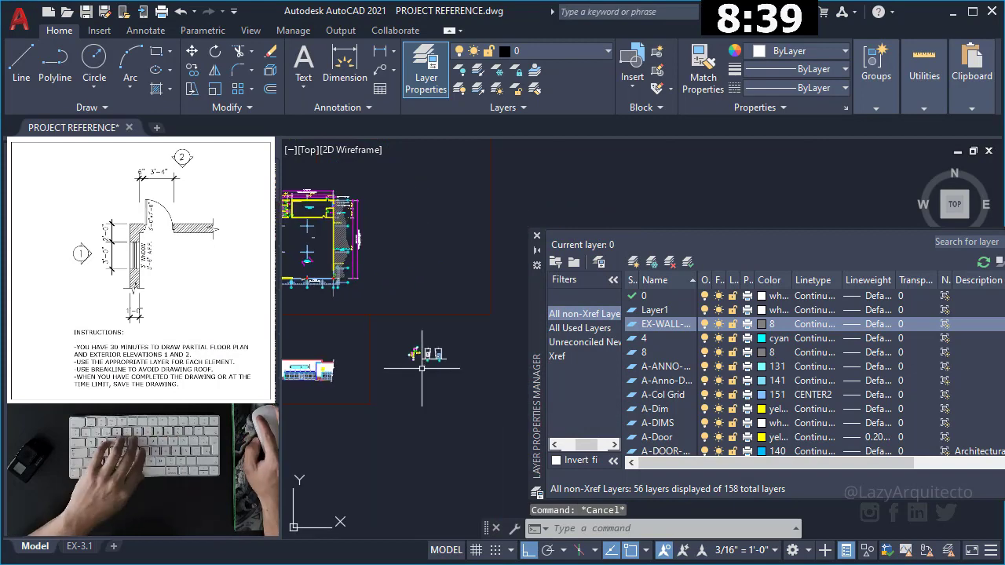
scroll(421, 368, up, 2)
scroll(417, 361, up, 2)
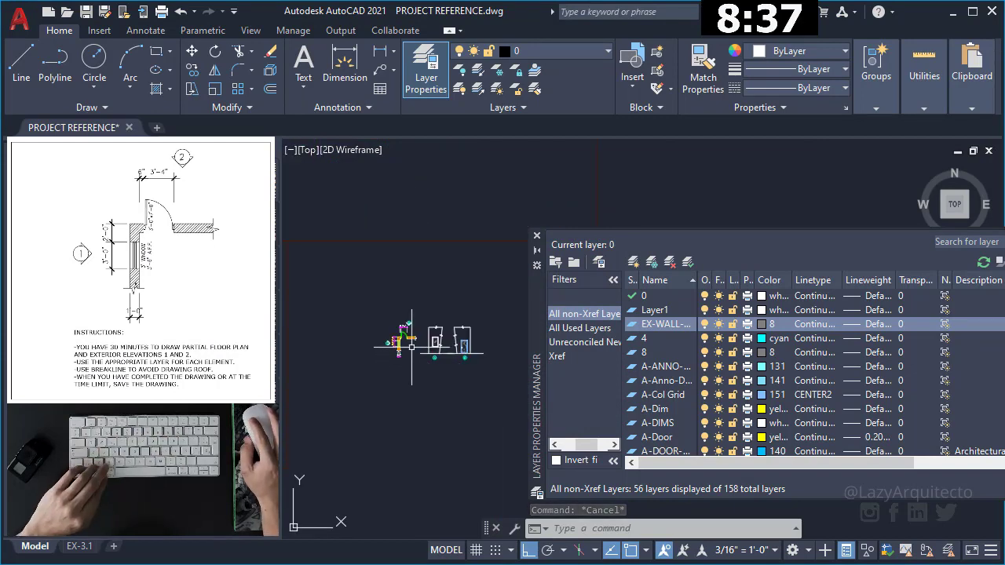
scroll(412, 348, up, 2)
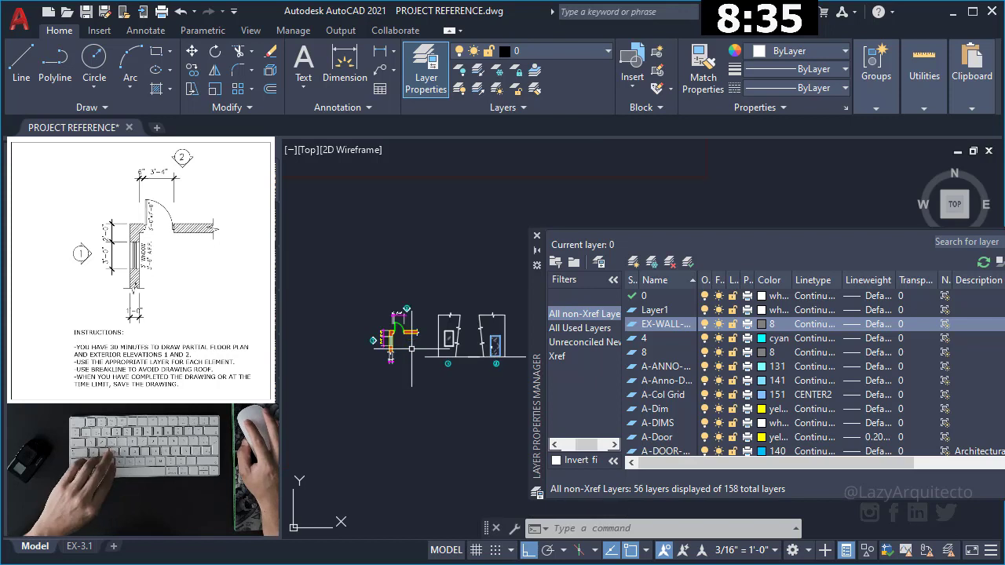
scroll(396, 358, up, 2)
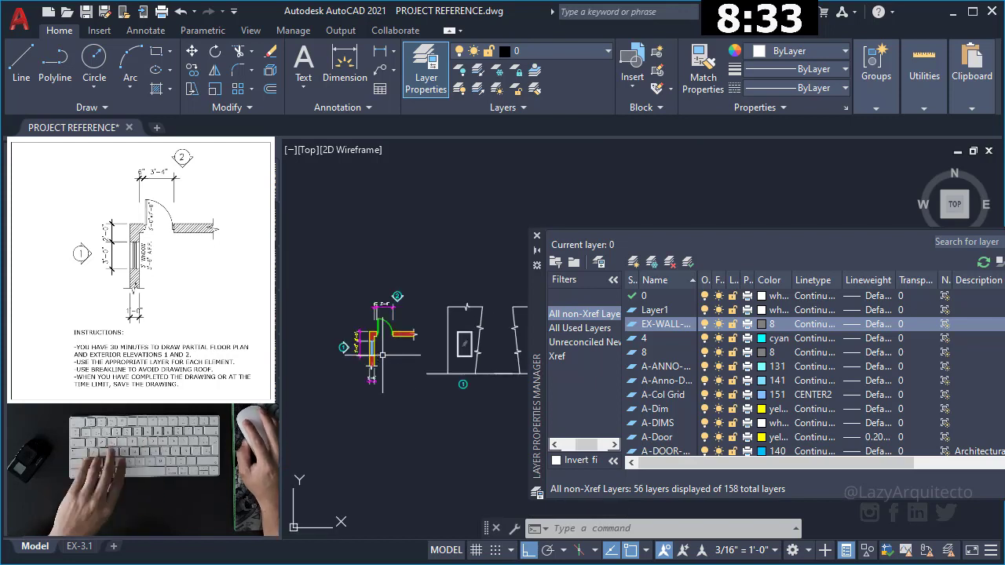
scroll(400, 346, up, 1)
scroll(397, 351, up, 1)
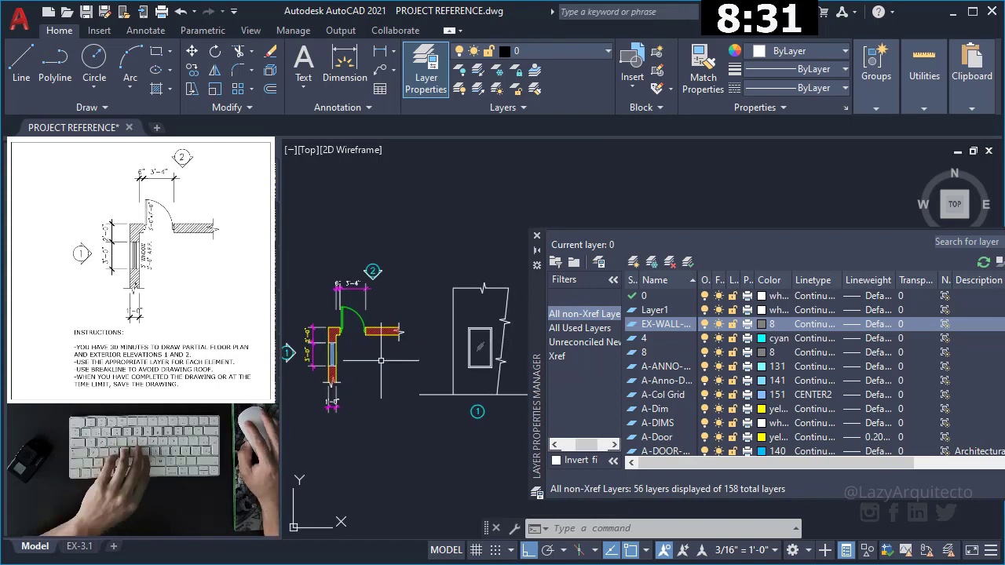
scroll(394, 359, up, 1)
scroll(394, 358, up, 1)
scroll(392, 346, up, 1)
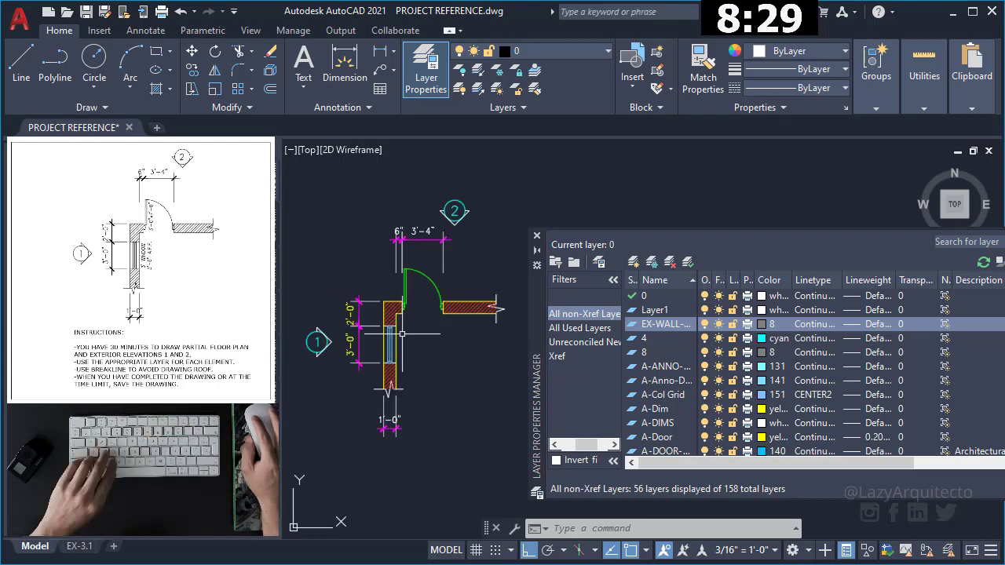
scroll(390, 326, up, 2)
click(389, 311)
click(503, 295)
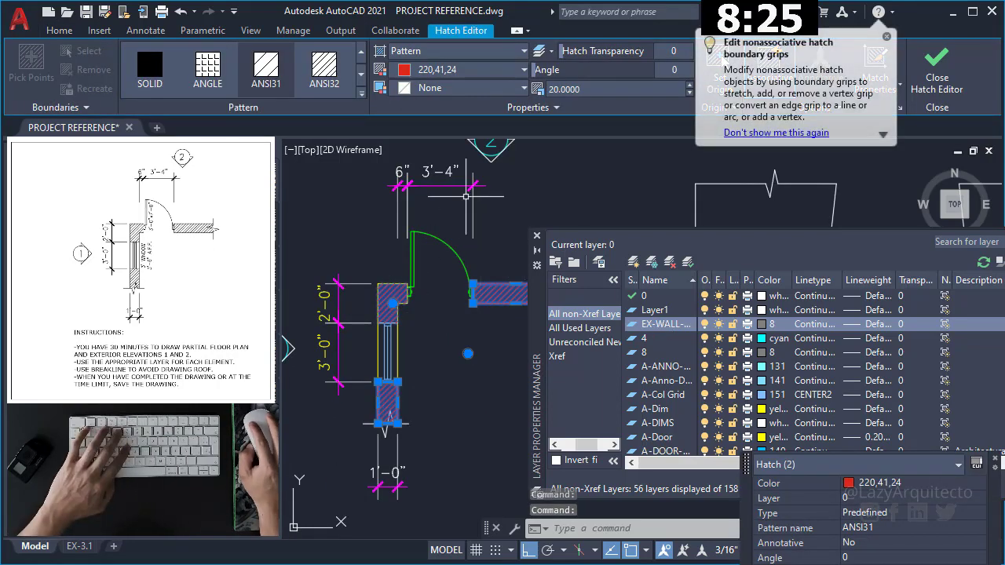
click(63, 32)
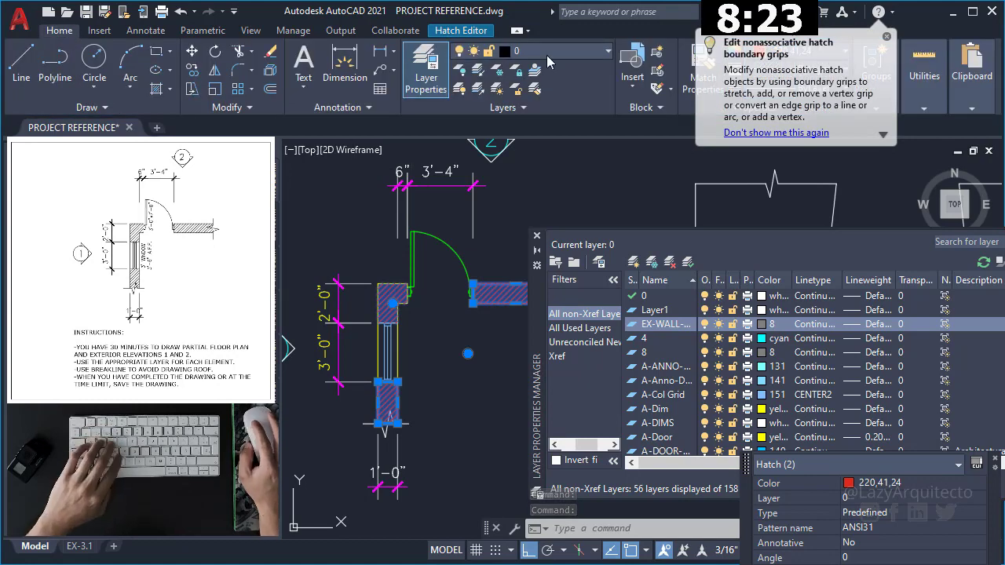
click(547, 55)
scroll(547, 55, down, 1)
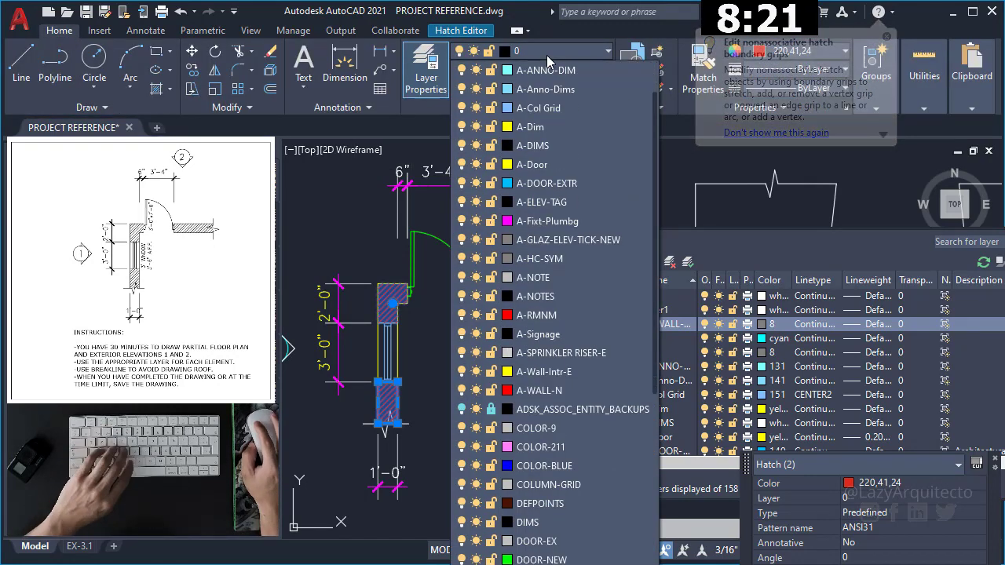
Move the selected wall hatches onto the EX-WALL-BRICK layer
scroll(546, 55, down, 2)
scroll(547, 55, down, 2)
scroll(546, 55, down, 2)
scroll(547, 55, down, 2)
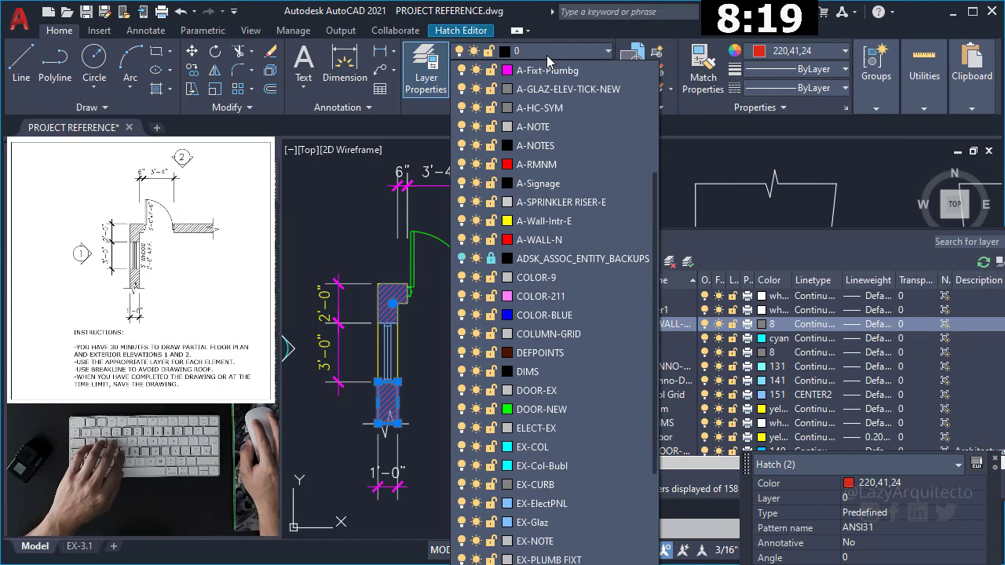
scroll(546, 55, down, 1)
scroll(546, 55, down, 2)
scroll(547, 55, down, 2)
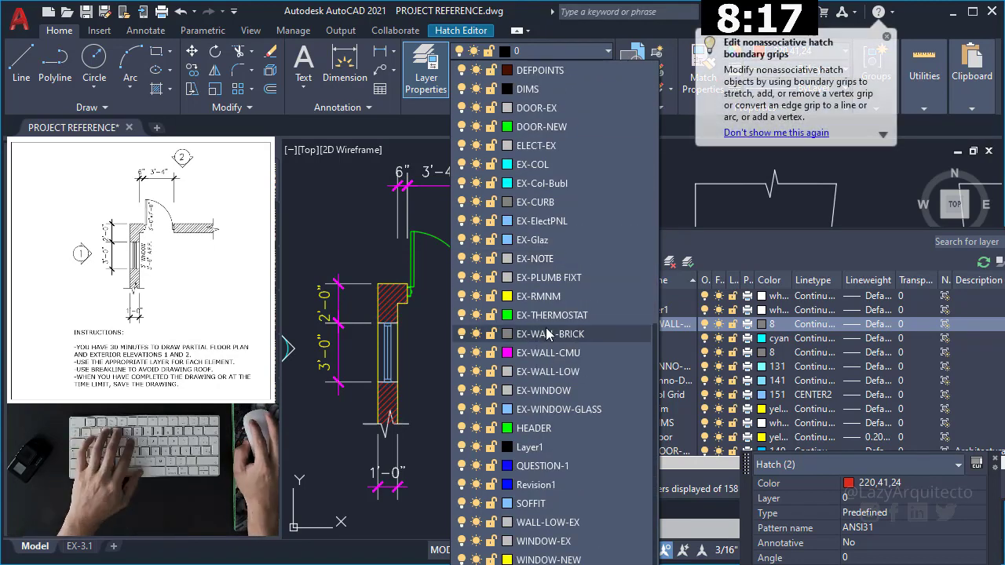
click(547, 334)
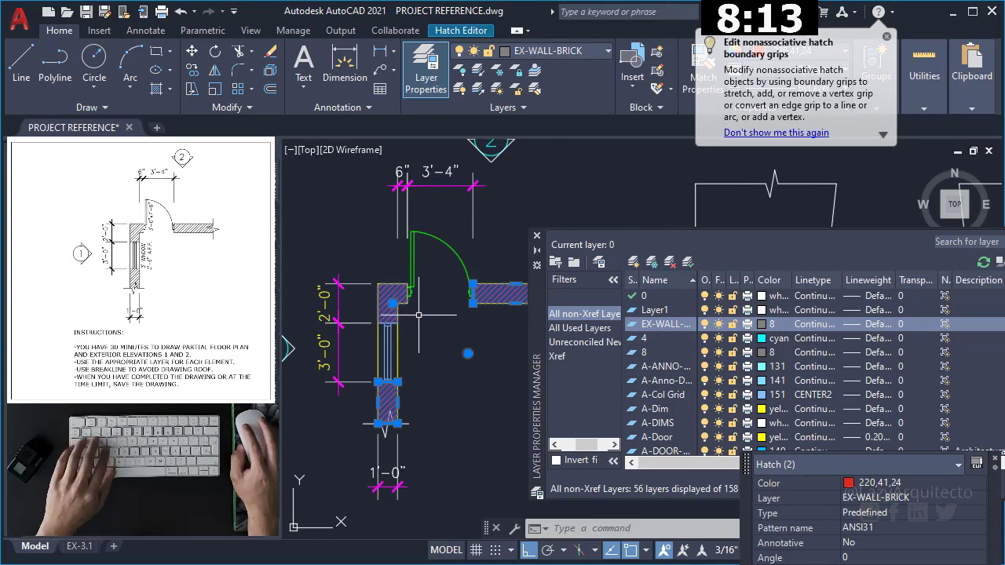
Give the hatches ByLayer colour and close the Layer Properties Manager
click(862, 484)
click(863, 484)
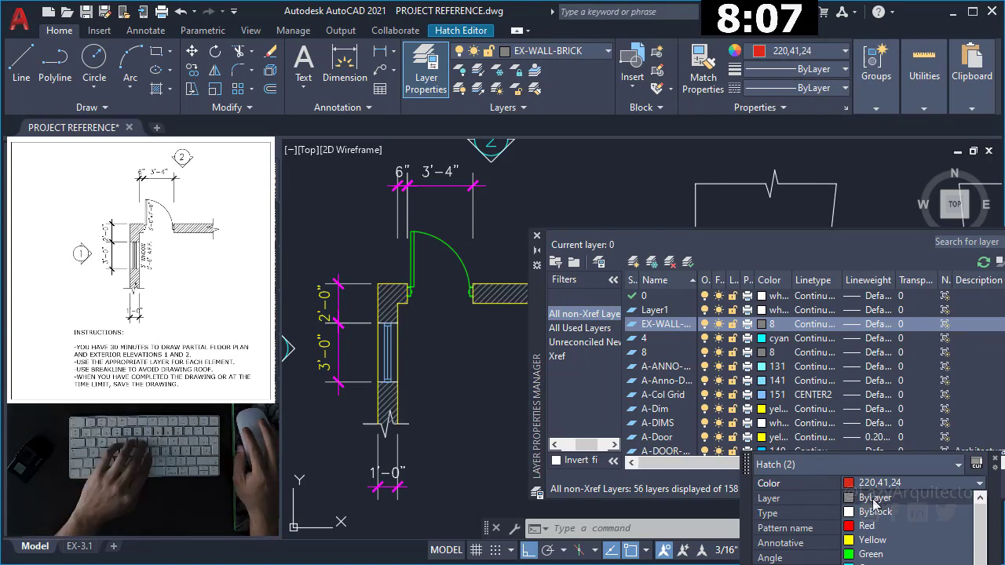
click(874, 499)
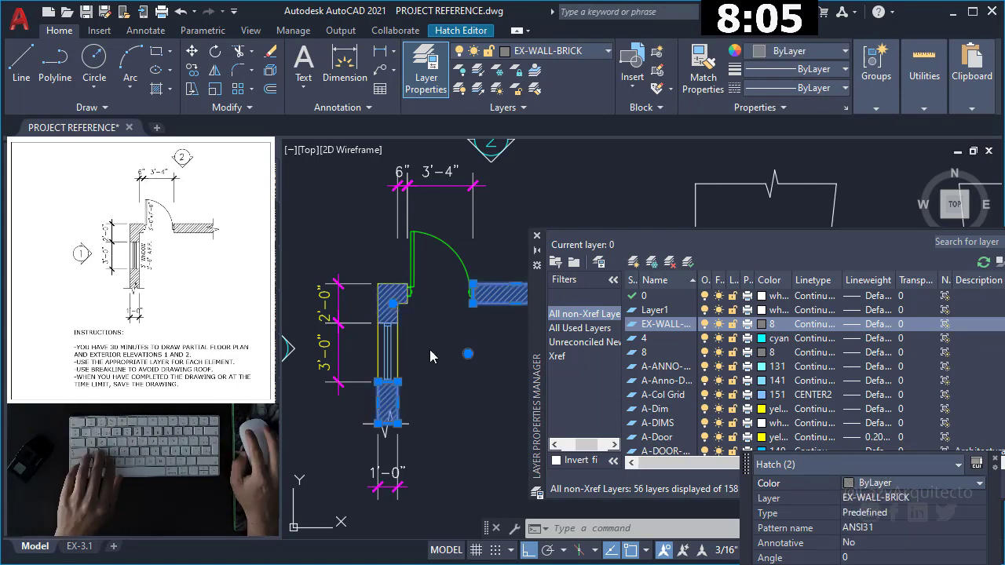
key(Escape)
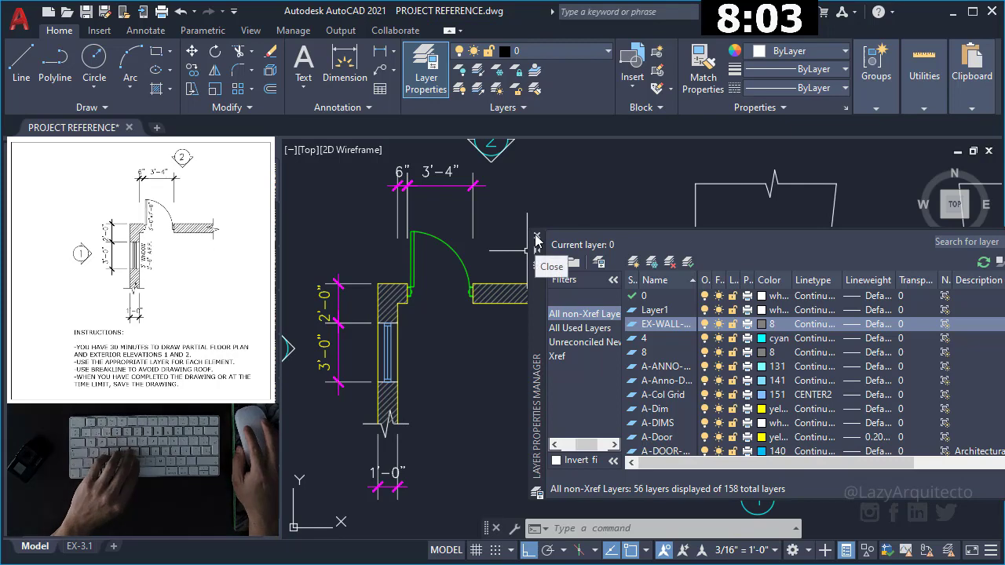
click(537, 237)
middle_drag(488, 321, 592, 339)
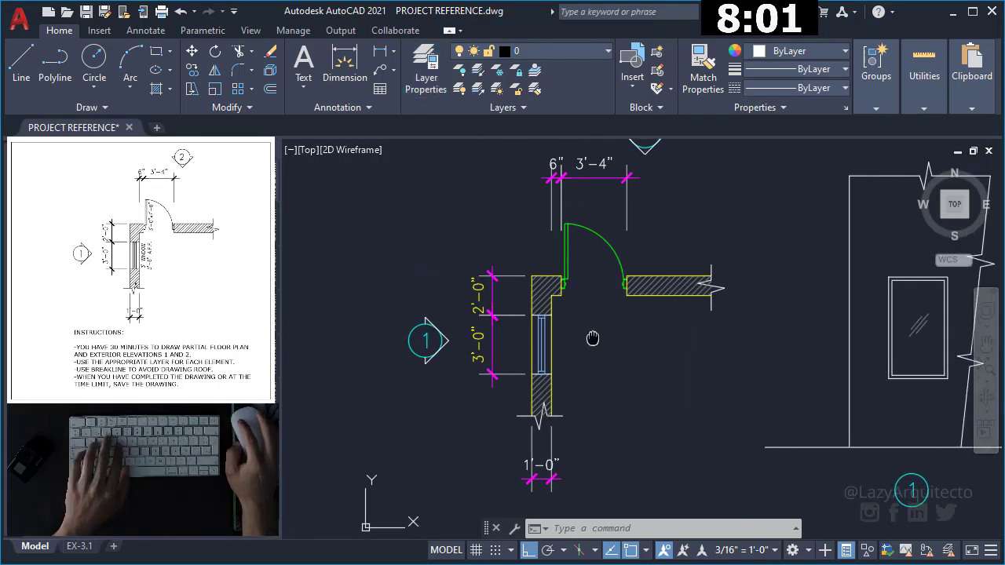
click(533, 330)
key(Escape)
key(Escape)
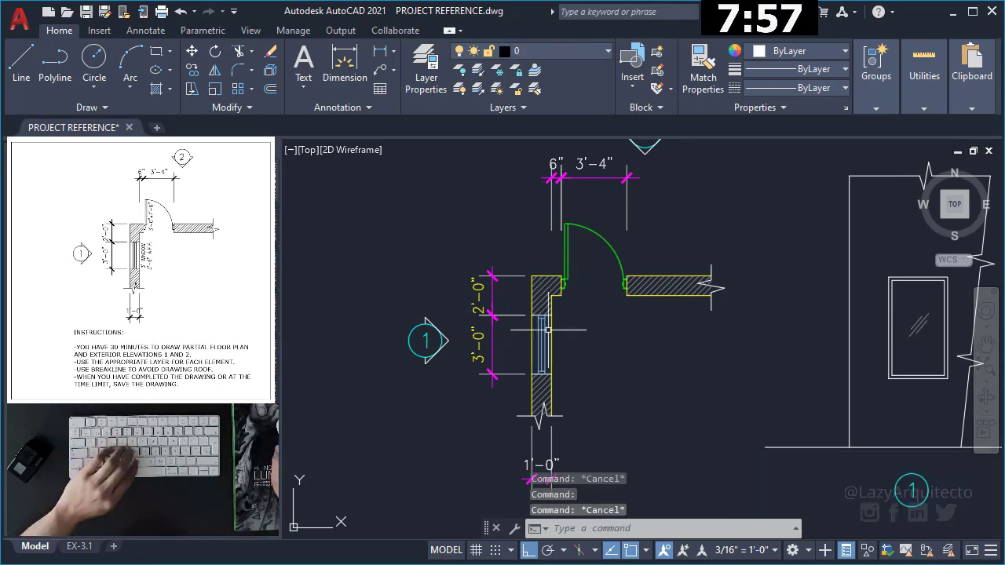
click(548, 330)
key(Escape)
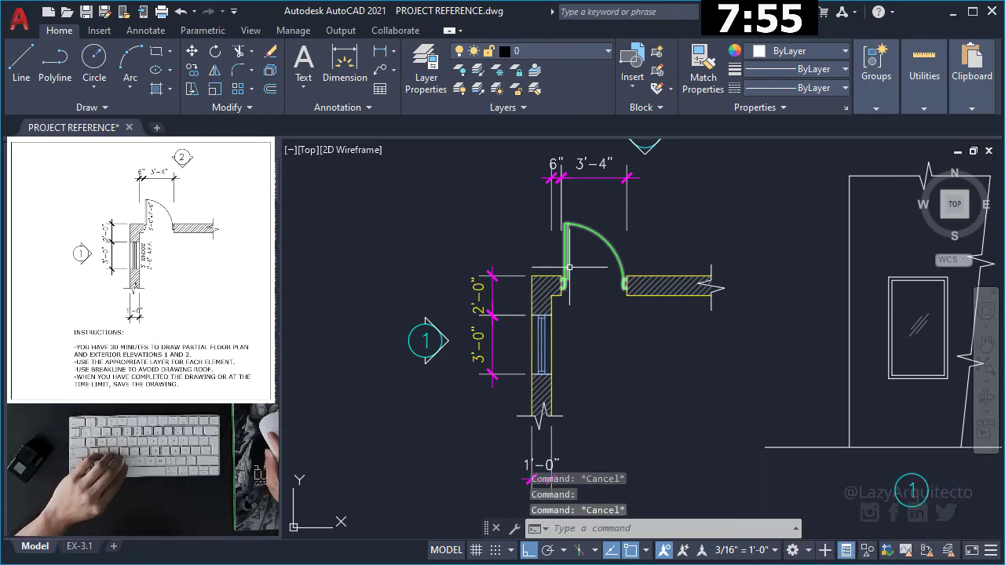
click(569, 266)
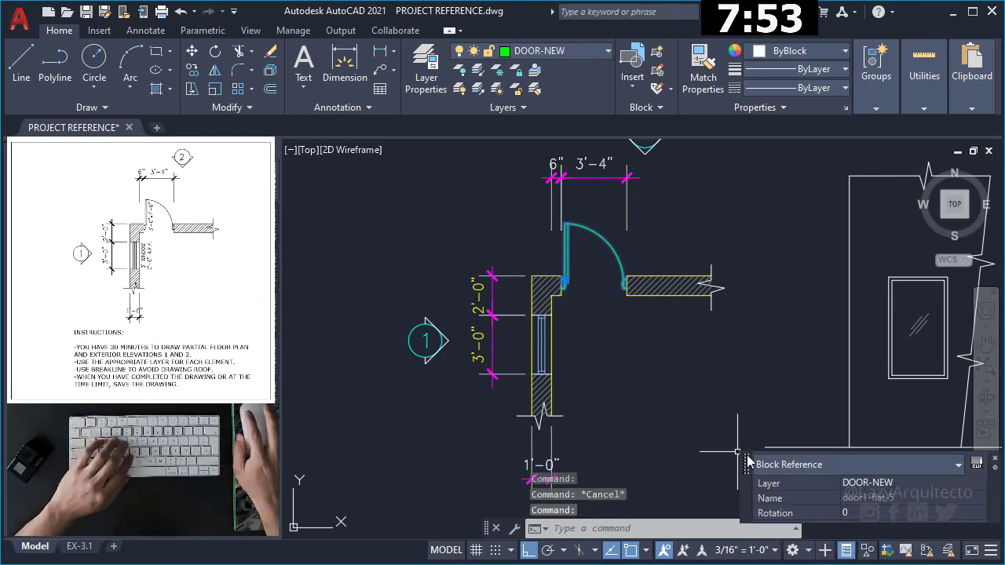
key(Escape)
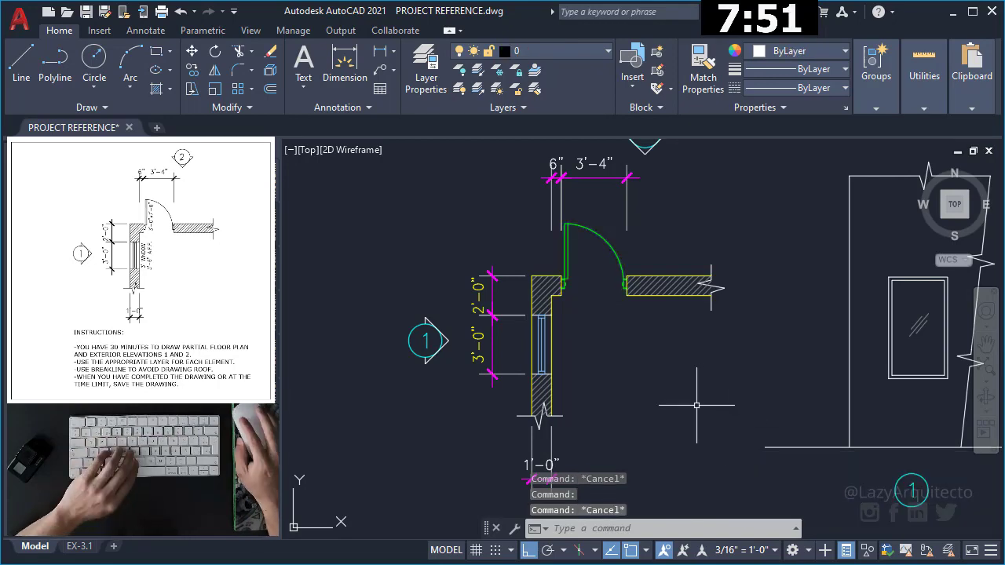
middle_drag(581, 278, 581, 313)
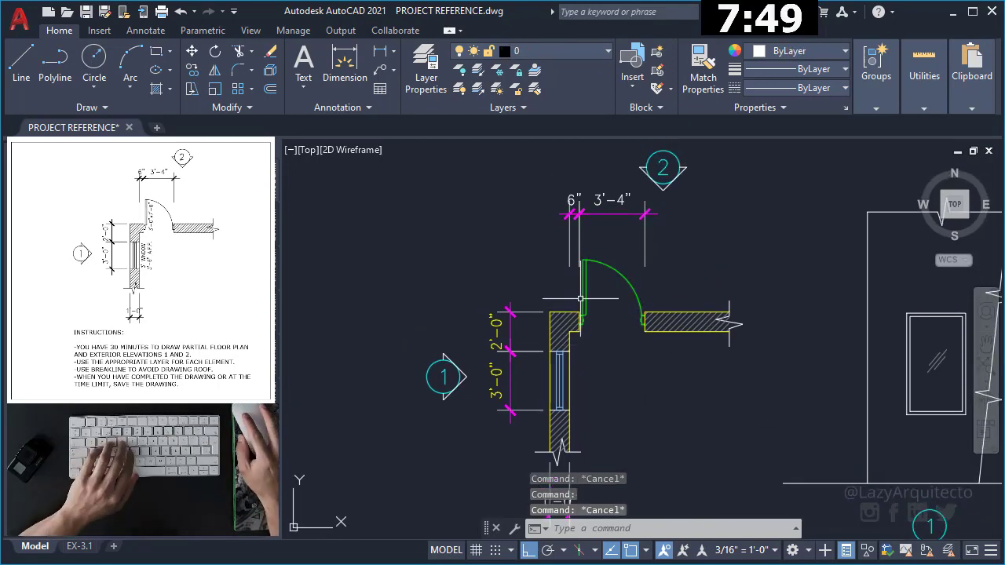
double_click(613, 201)
click(593, 221)
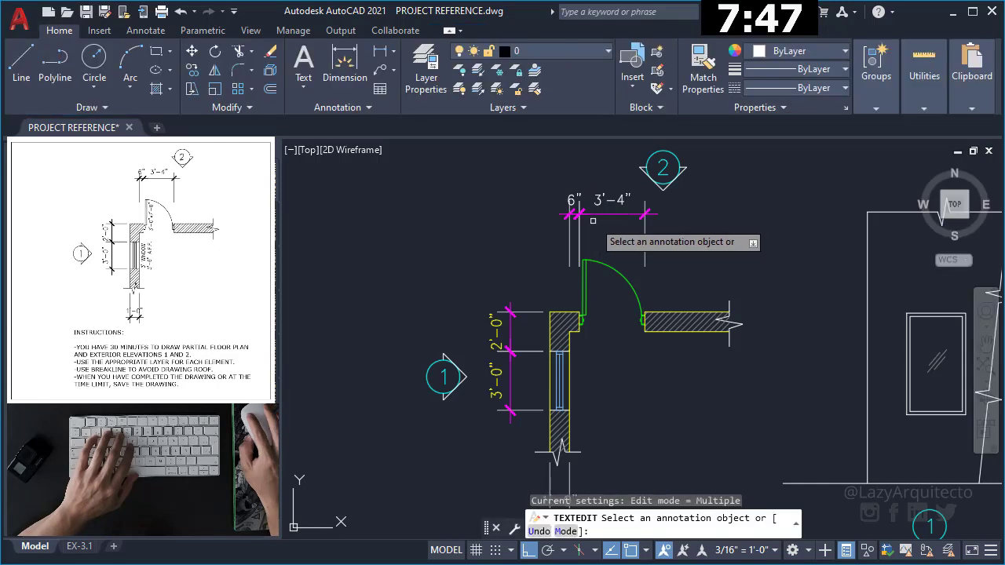
key(Escape)
click(591, 213)
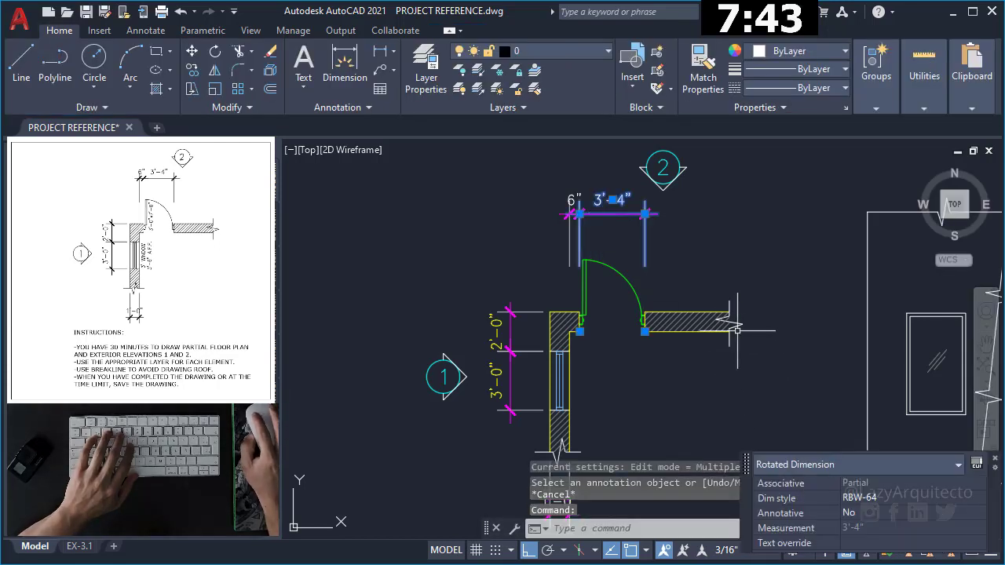
key(Escape)
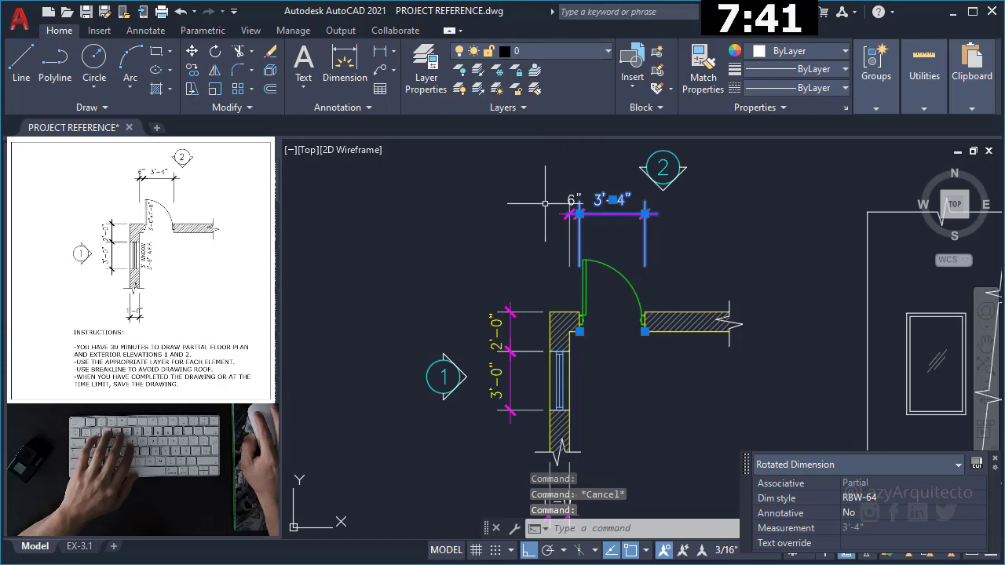
click(503, 324)
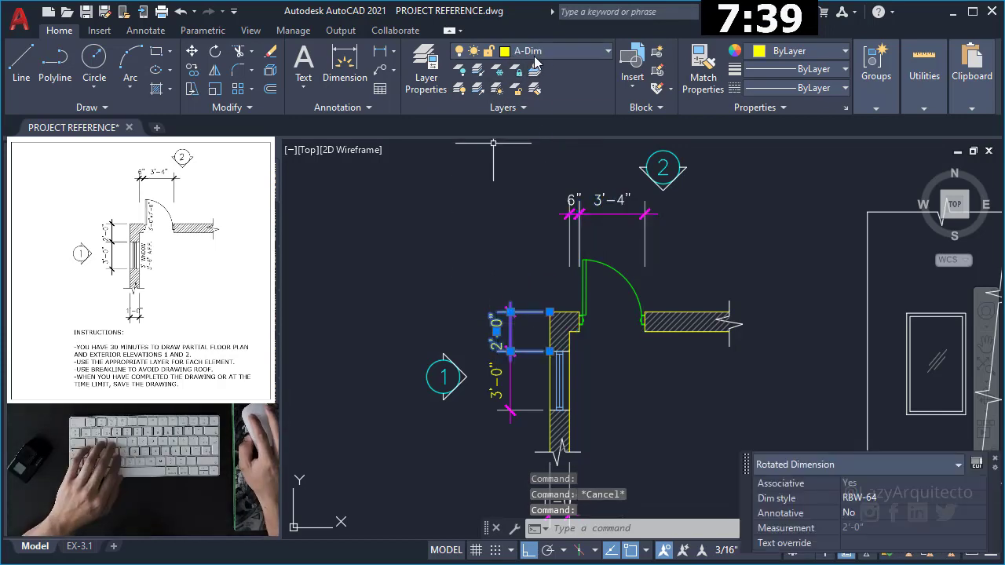
key(Escape)
Inspect the style and layer of a reference dimension on the main floor plan
scroll(657, 350, down, 5)
middle_drag(511, 310, 775, 306)
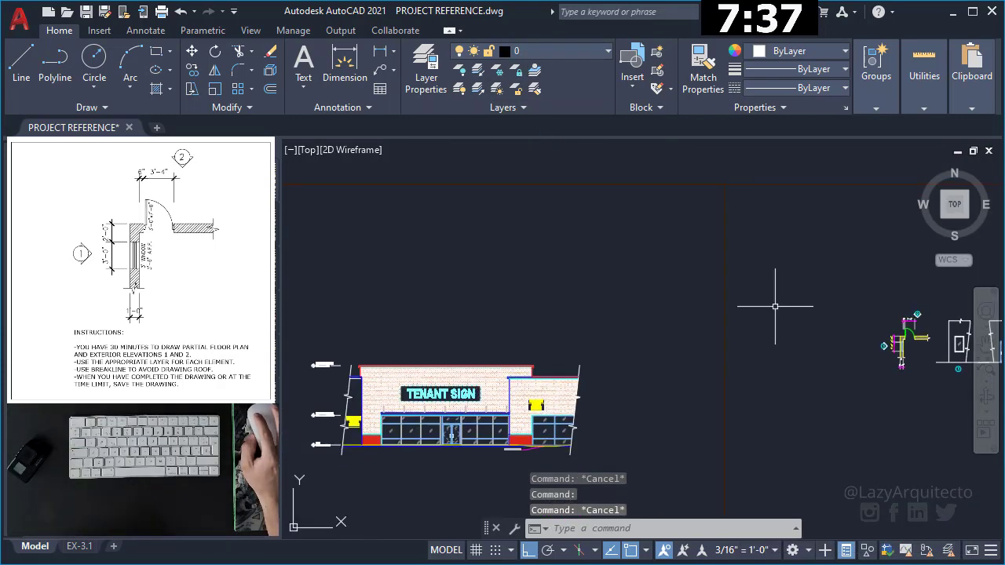
scroll(775, 307, down, 2)
scroll(541, 263, up, 3)
scroll(541, 261, up, 3)
scroll(554, 310, up, 2)
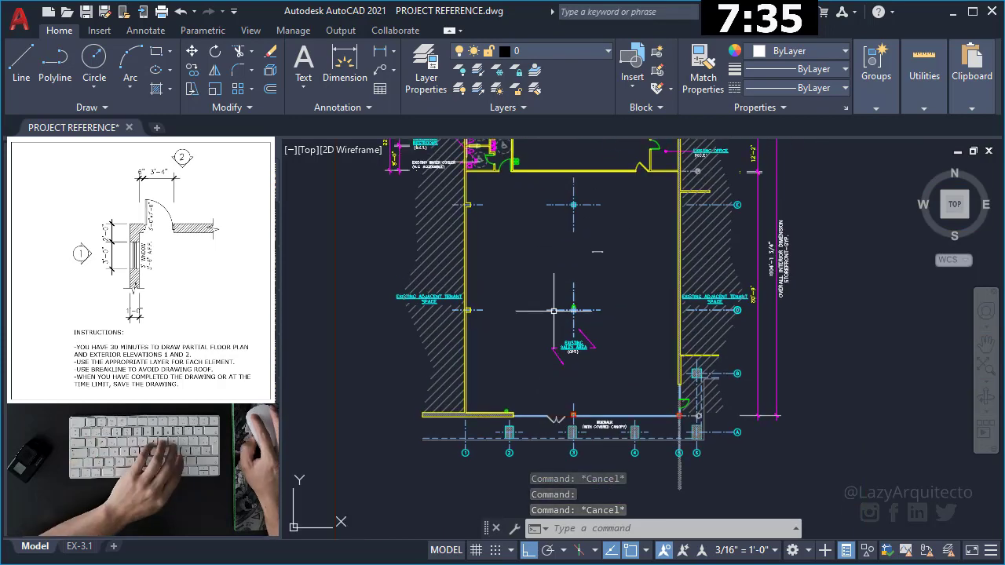
middle_drag(554, 310, 549, 403)
click(752, 245)
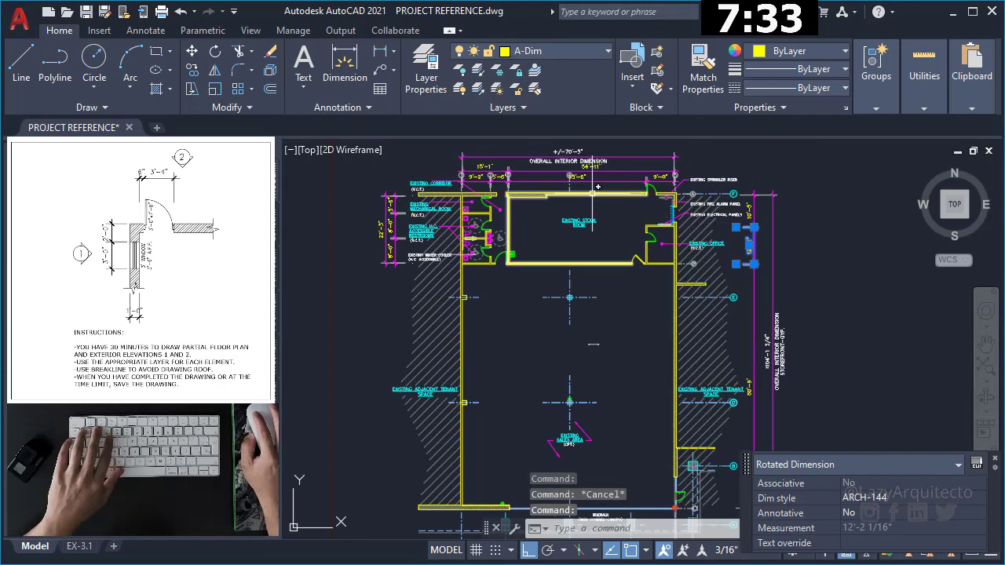
key(Escape)
scroll(620, 275, up, 3)
scroll(606, 369, down, 8)
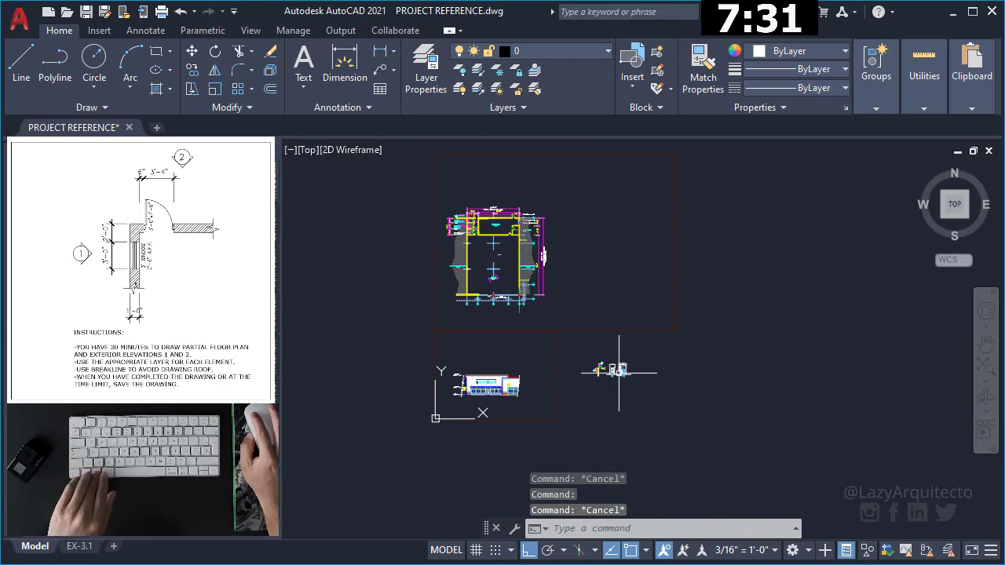
scroll(618, 373, up, 5)
scroll(581, 357, up, 4)
scroll(550, 345, up, 3)
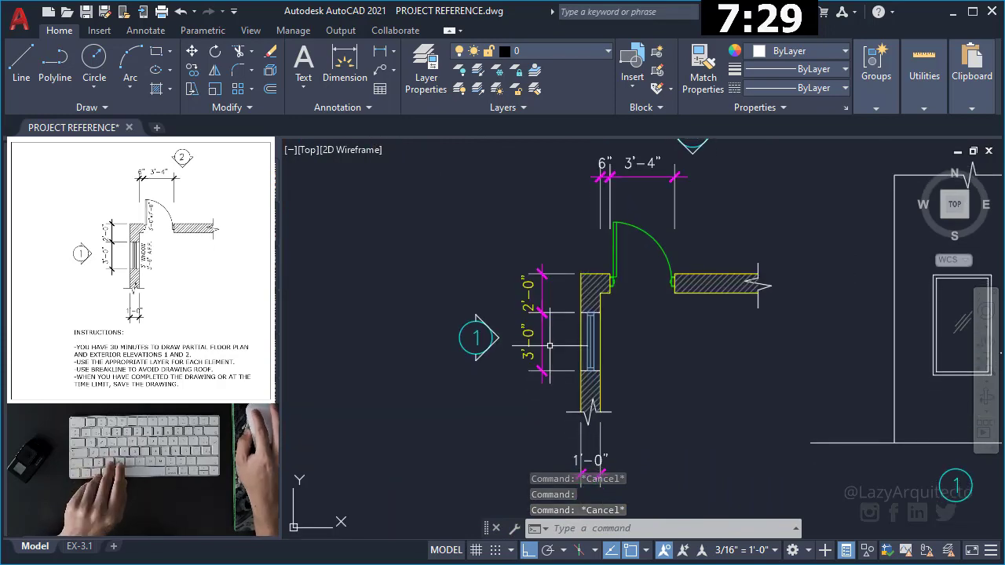
Use MA to copy the 3'-0" dimension's properties onto the 6" and 3'-4" dimensions
text(ma)
key(Return)
click(544, 349)
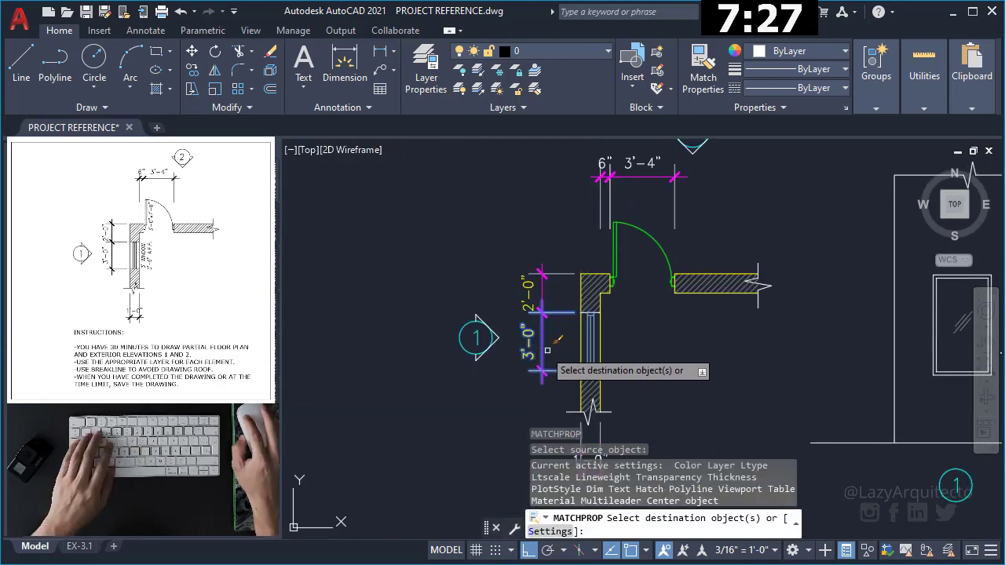
click(548, 293)
click(603, 378)
middle_drag(603, 377, 595, 443)
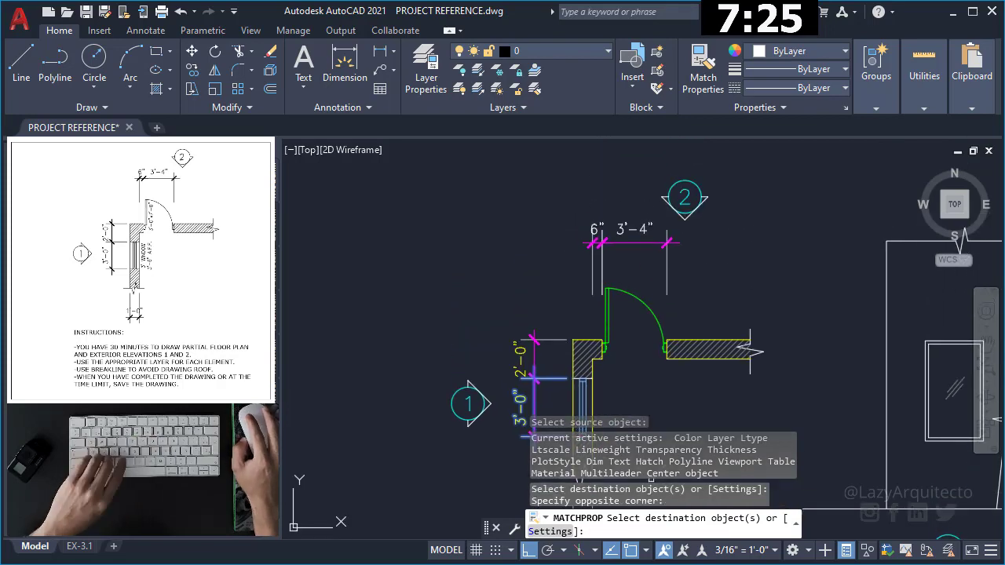
click(681, 253)
click(595, 230)
key(Return)
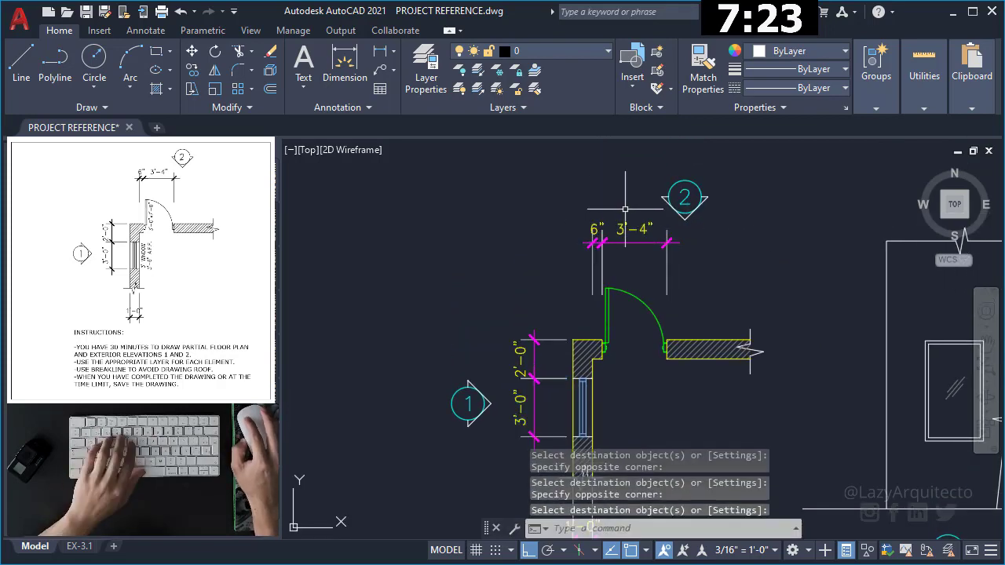
scroll(625, 209, down, 2)
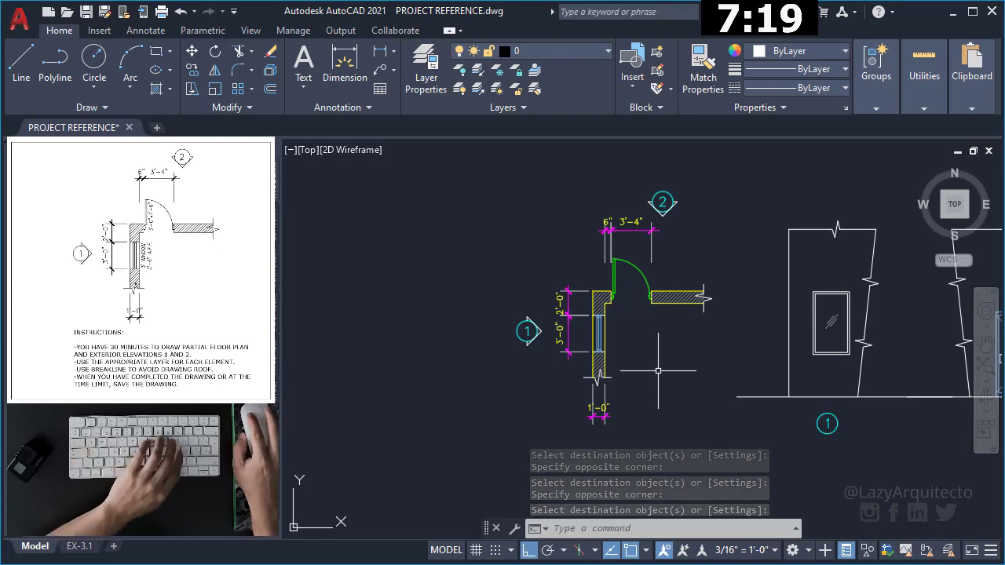
scroll(525, 322, up, 3)
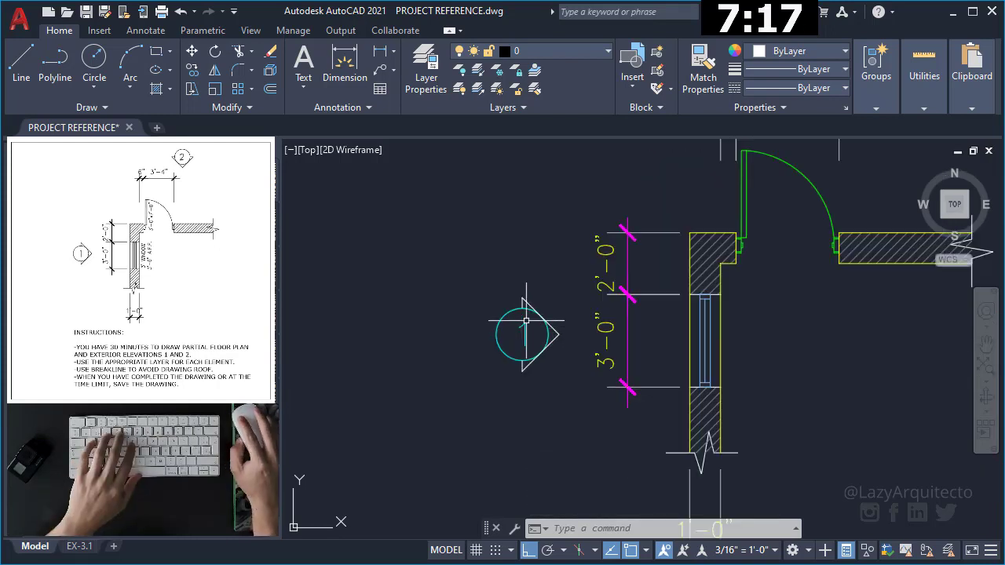
click(518, 311)
click(476, 357)
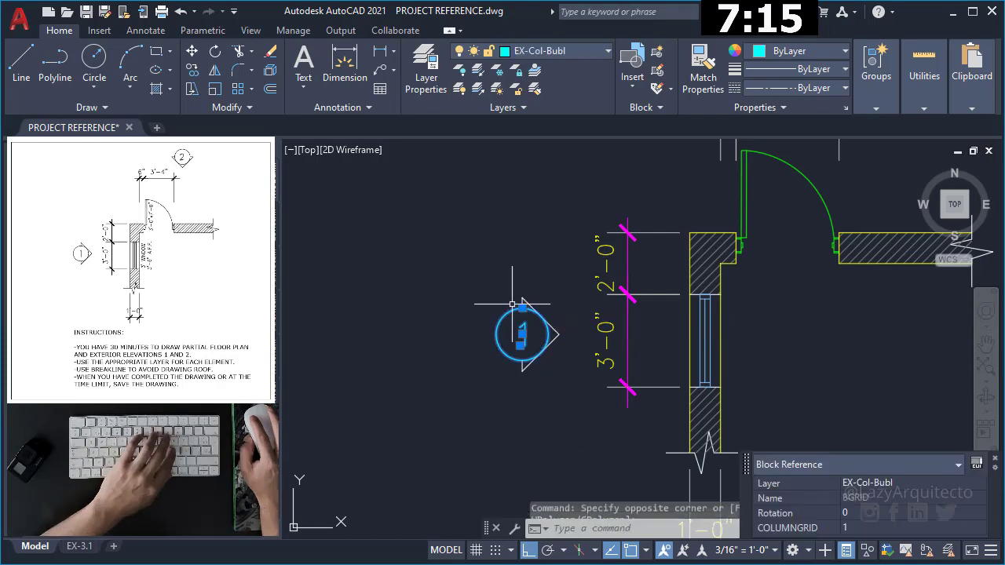
key(Escape)
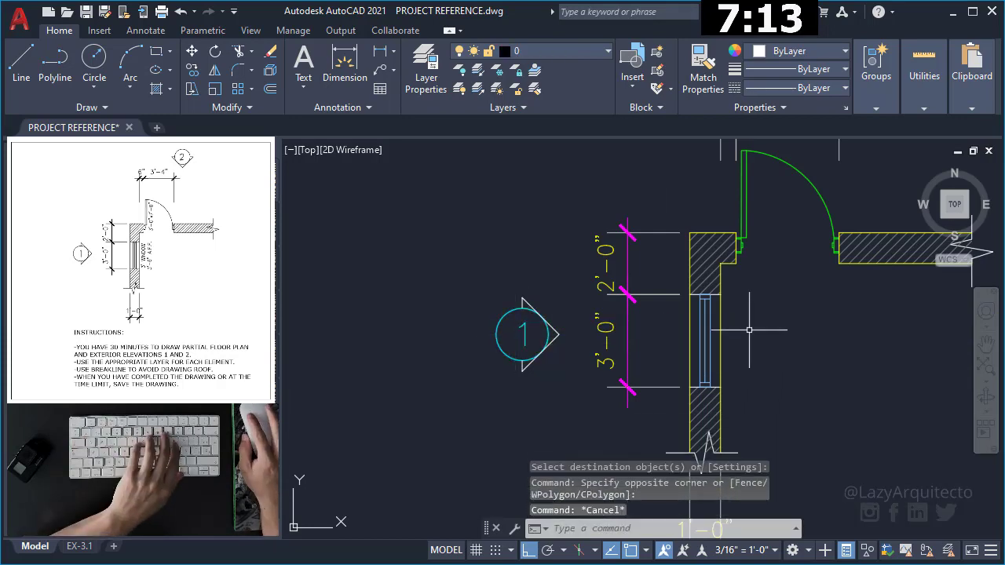
scroll(748, 330, down, 5)
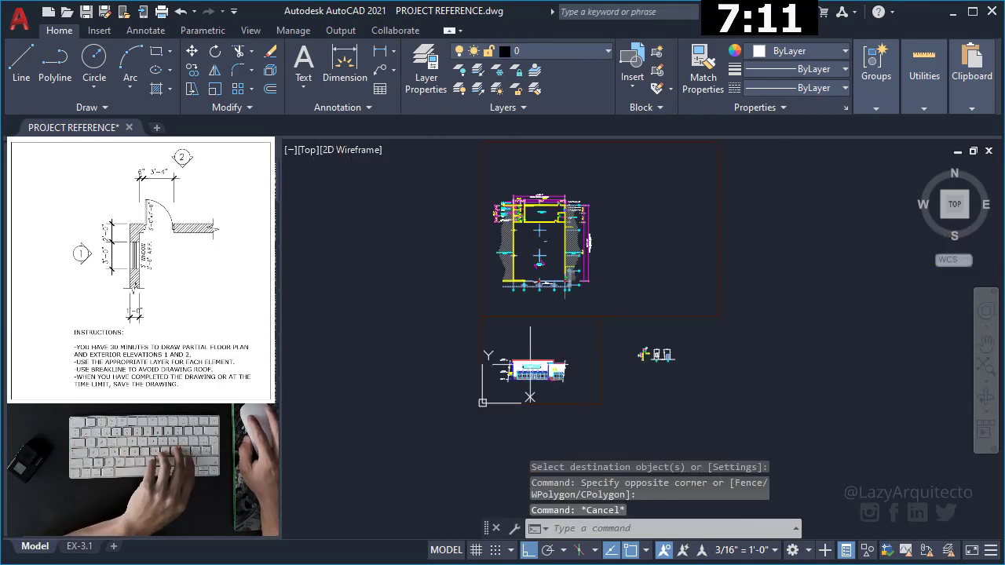
scroll(527, 391, up, 4)
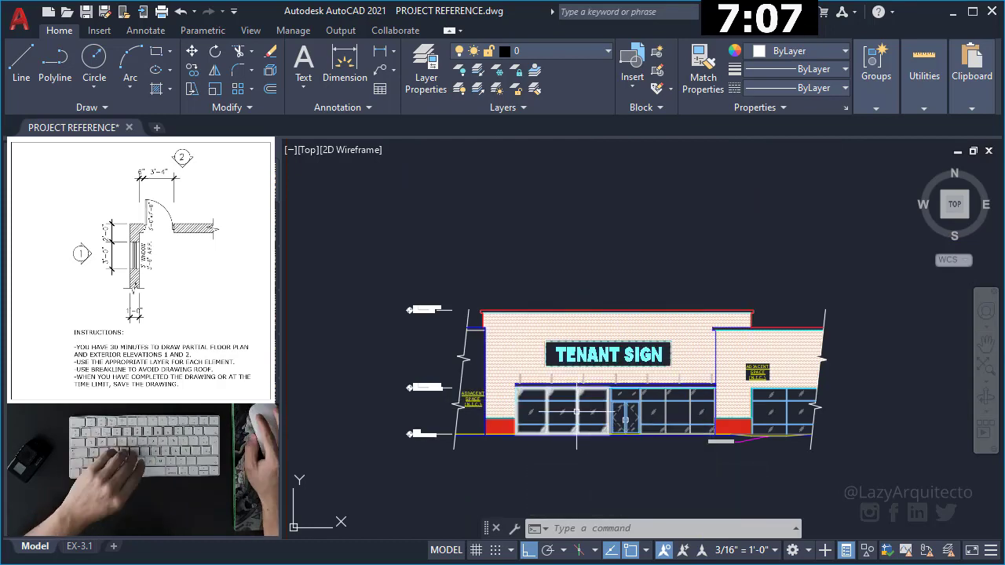
scroll(578, 410, up, 2)
scroll(550, 414, down, 5)
middle_drag(549, 414, 557, 534)
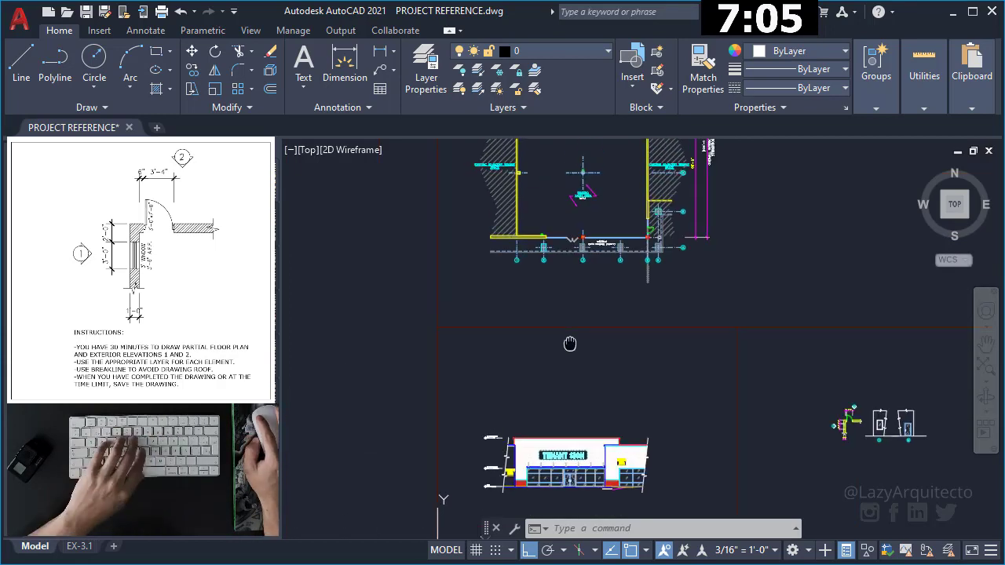
scroll(516, 218, up, 2)
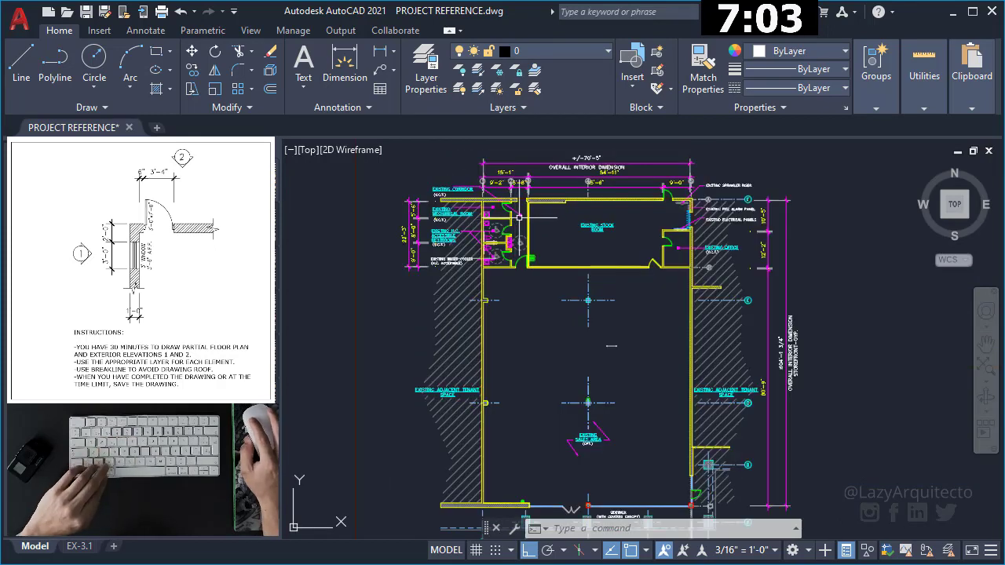
scroll(459, 193, up, 2)
middle_drag(605, 281, 549, 299)
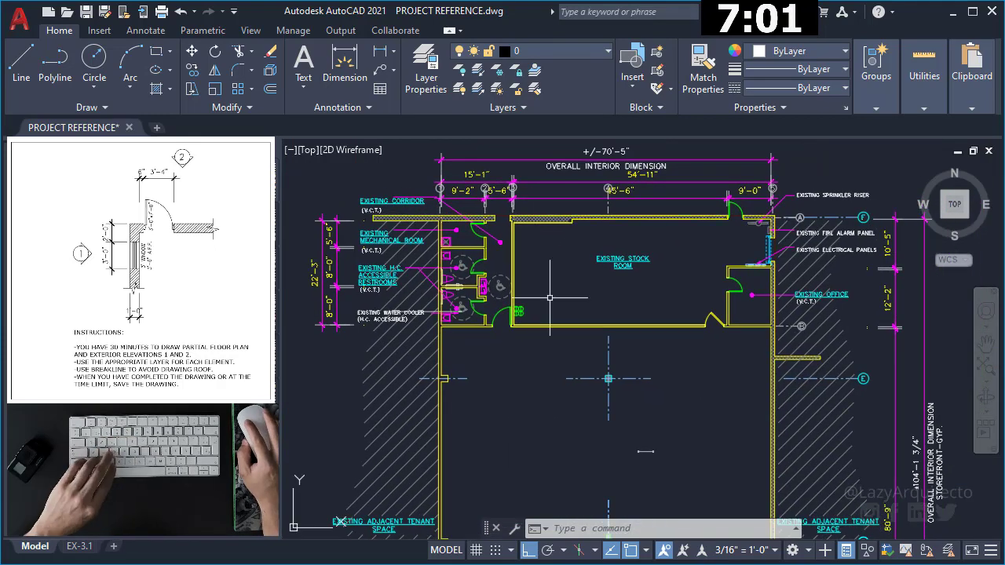
scroll(502, 287, up, 2)
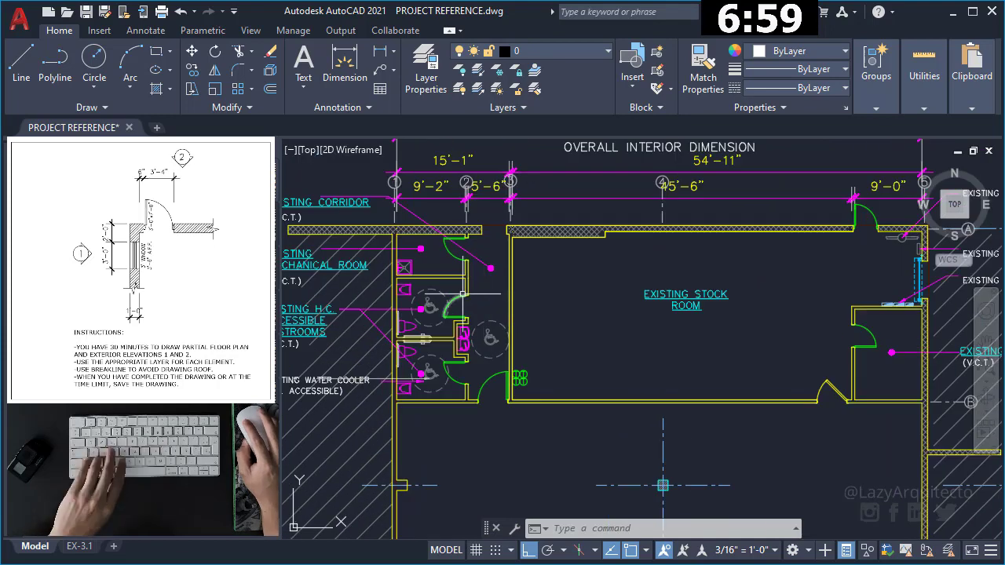
scroll(448, 253, down, 2)
middle_drag(503, 318, 506, 263)
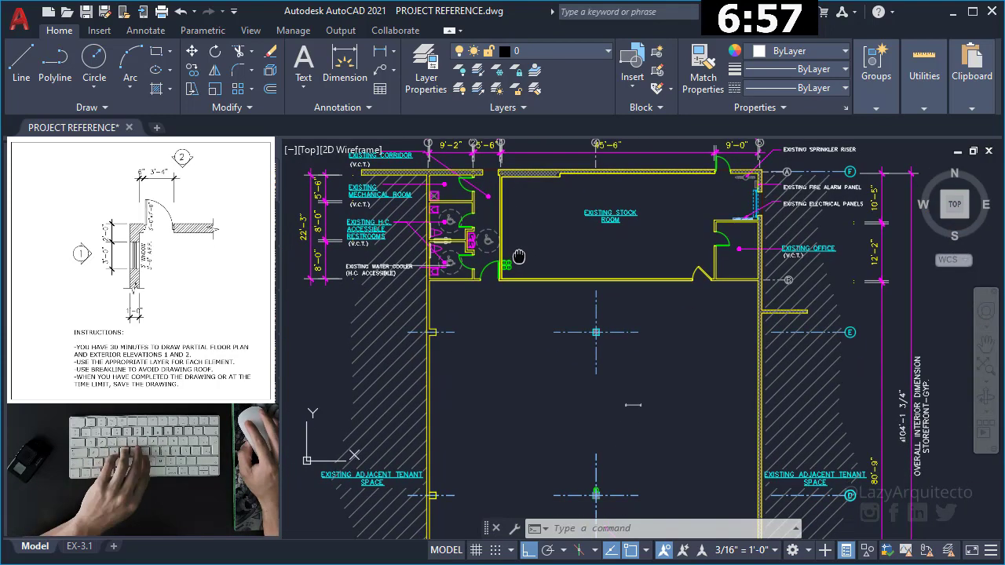
scroll(513, 337, down, 2)
middle_drag(514, 337, 460, 258)
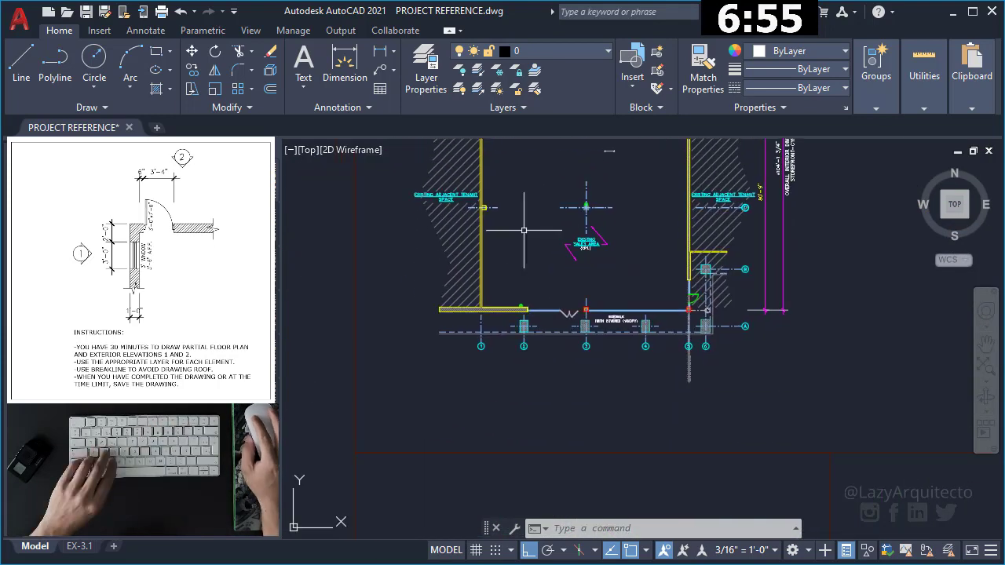
scroll(459, 267, up, 2)
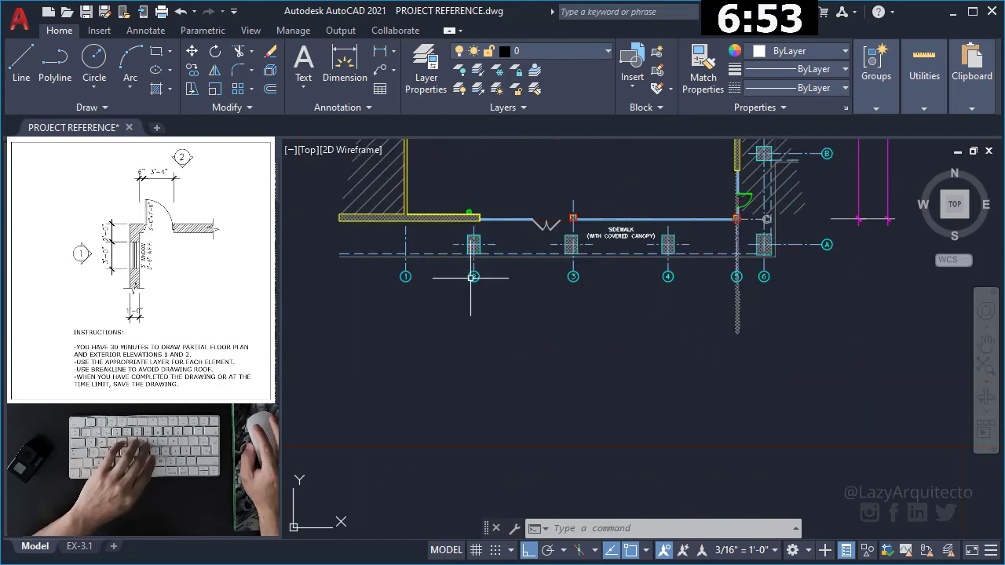
click(473, 277)
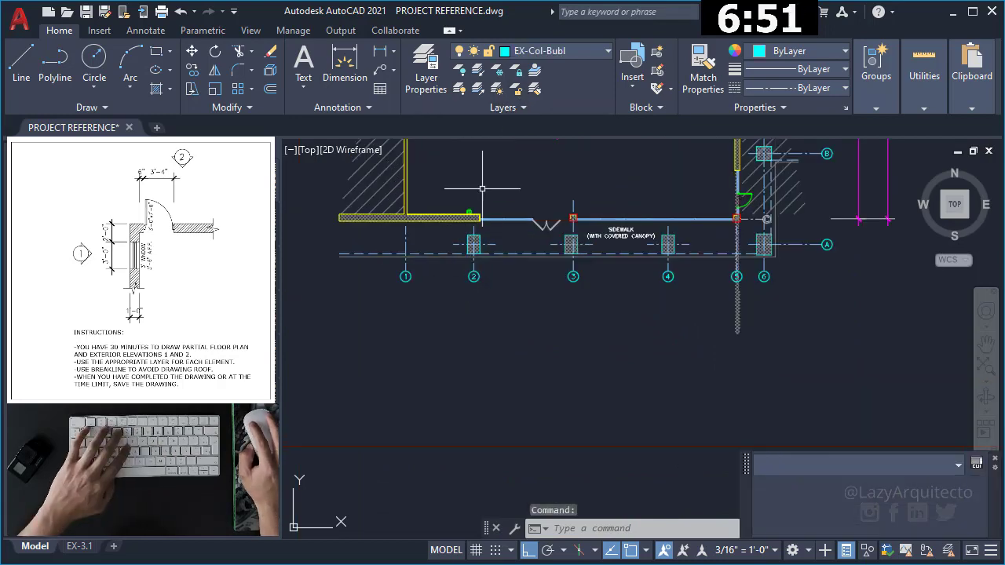
key(Escape)
key(Escape)
scroll(479, 227, down, 4)
scroll(522, 446, up, 3)
scroll(589, 408, down, 1)
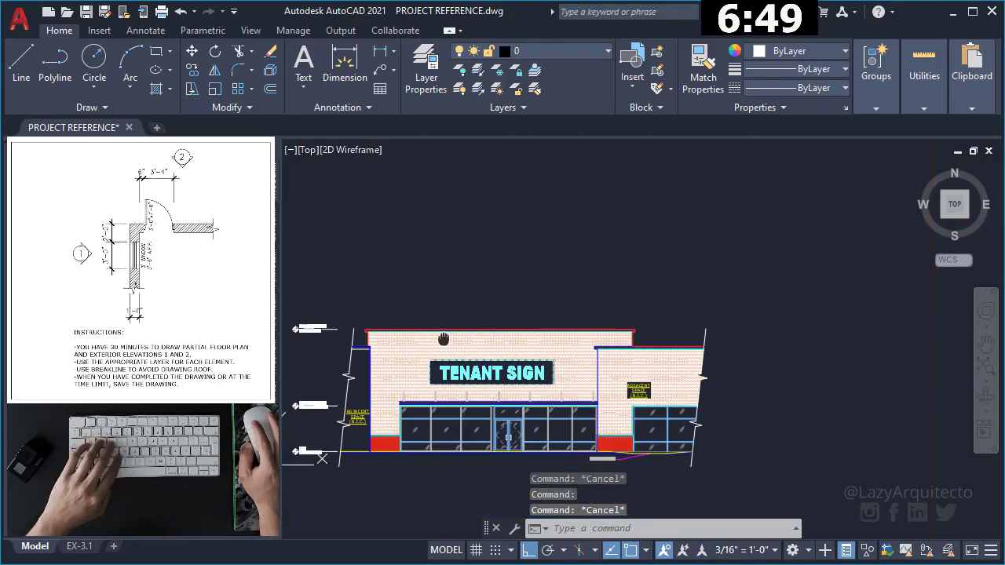
scroll(675, 369, down, 1)
scroll(755, 326, down, 1)
scroll(755, 326, up, 5)
scroll(577, 325, up, 3)
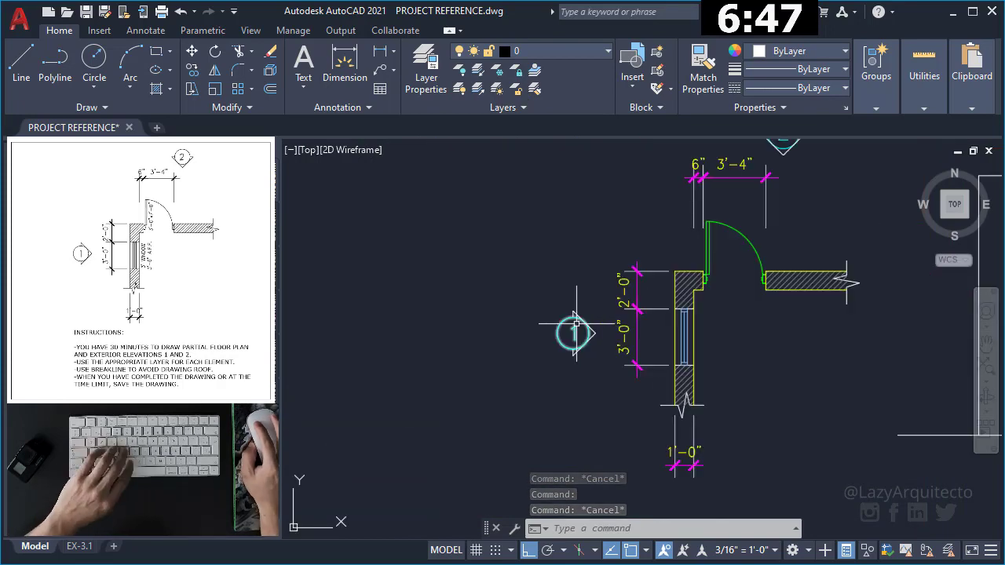
middle_drag(538, 343, 567, 358)
key(Escape)
key(Escape)
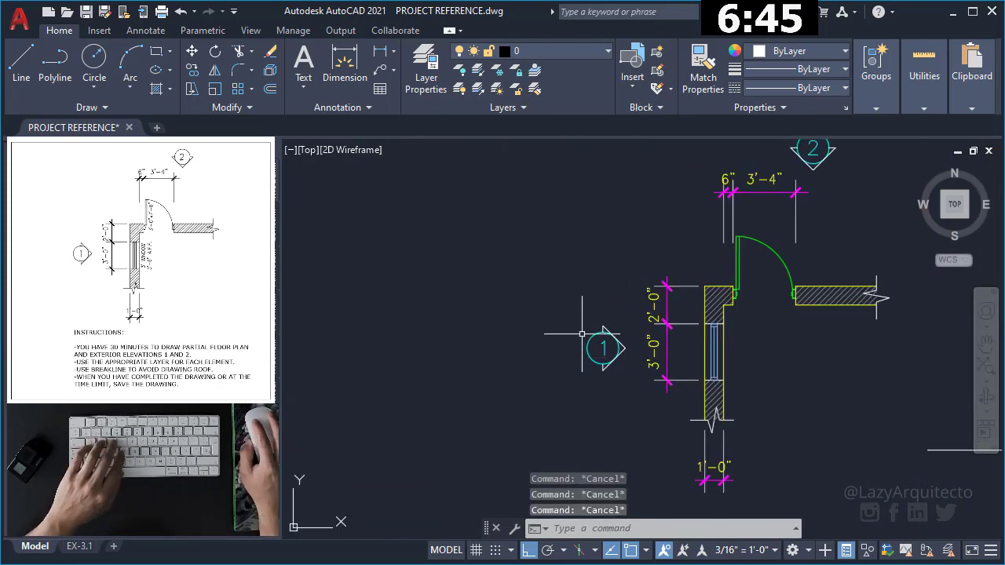
Create a new layer, Layer2, in the Layer Properties Manager and select its name for renaming
click(426, 69)
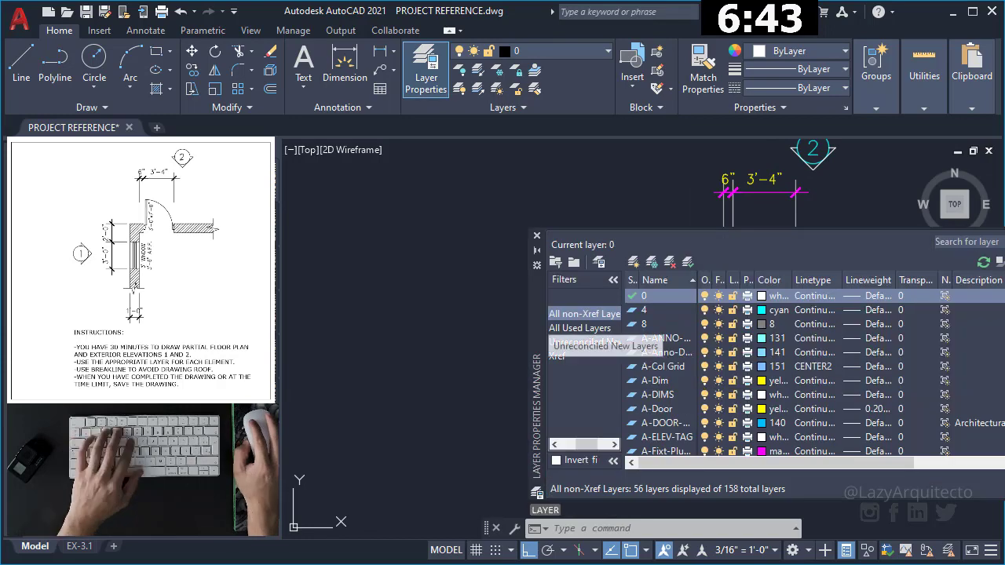
click(634, 262)
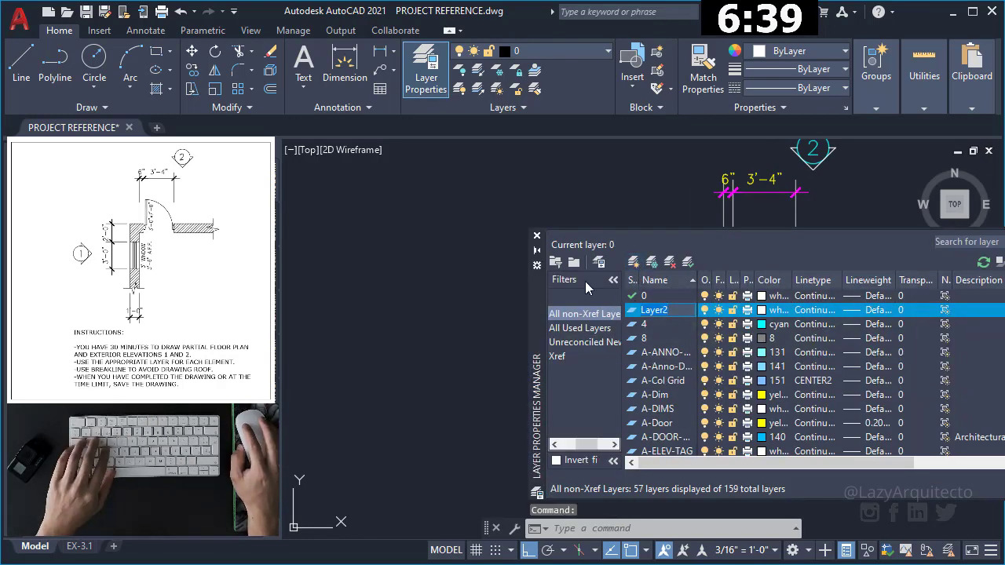
drag(541, 296, 639, 302)
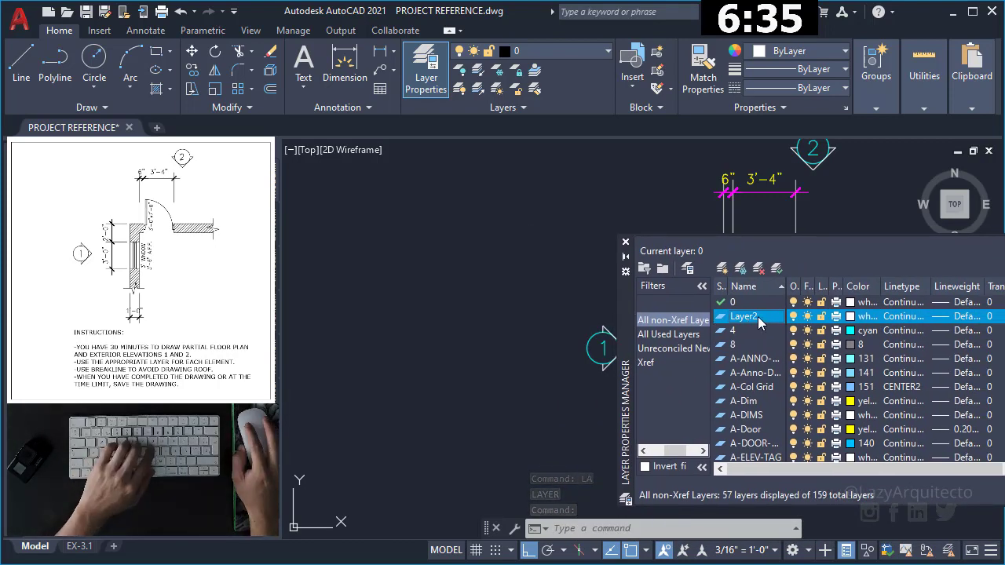
click(757, 316)
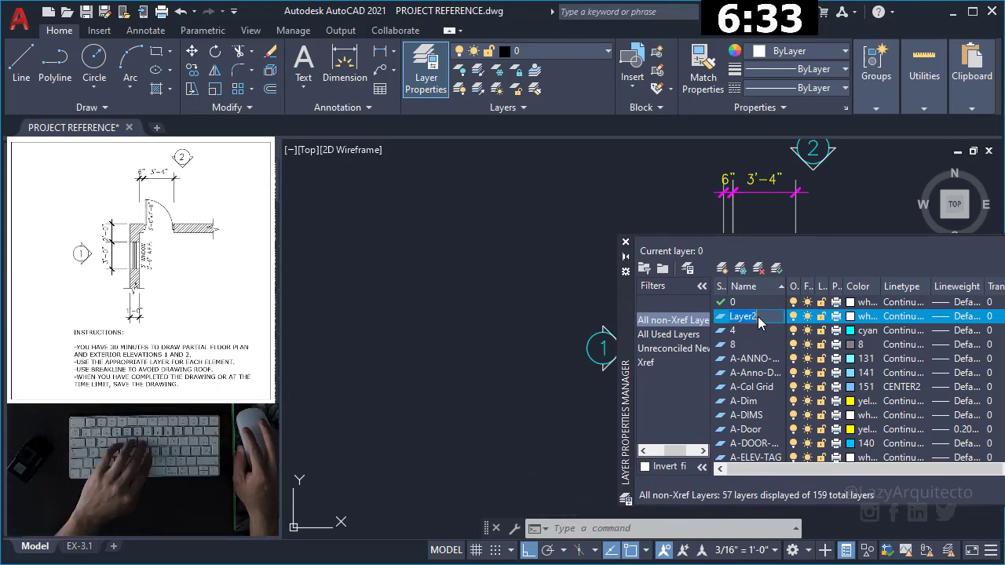
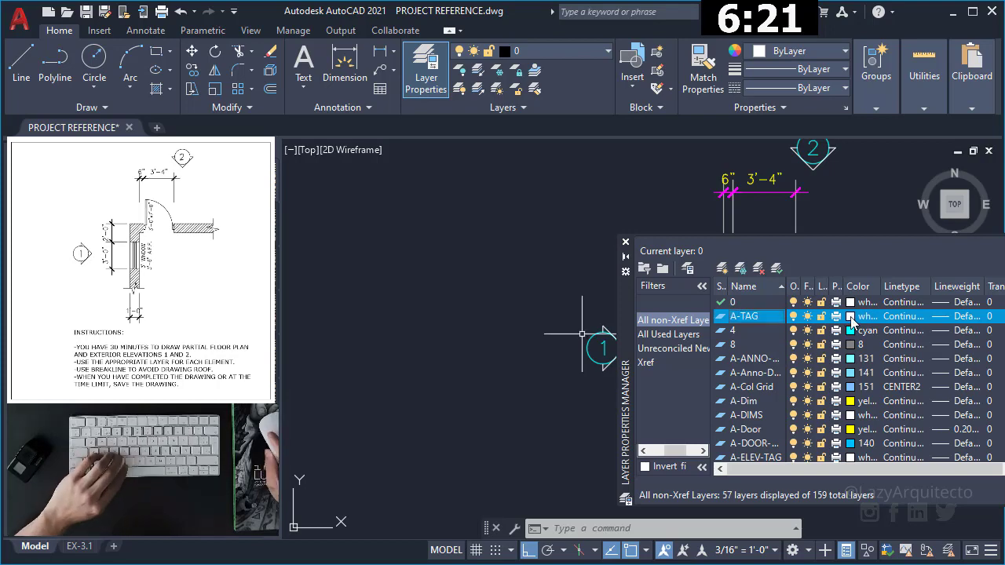
Set the A-TAG layer colour to cyan after briefly trying green
click(850, 317)
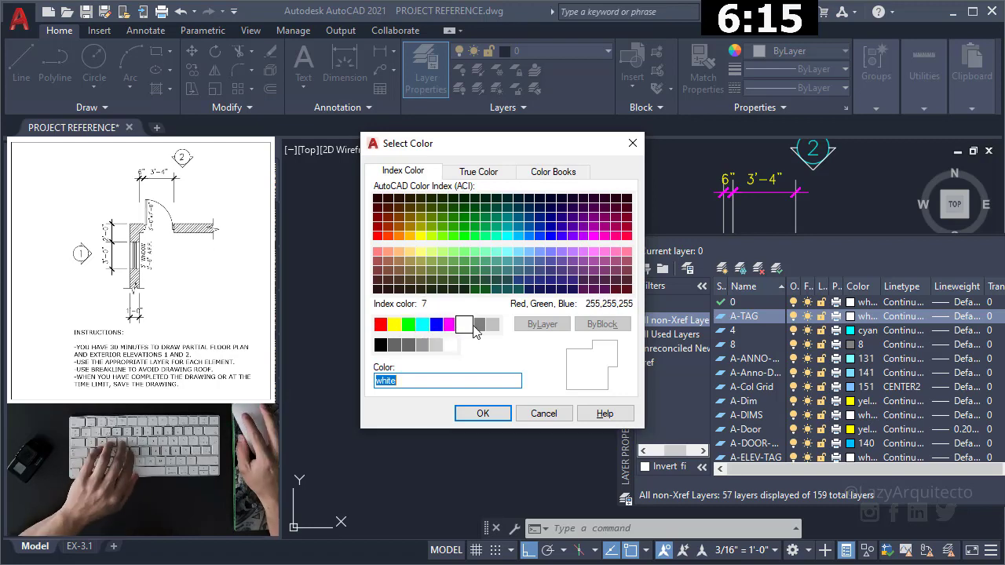
click(409, 324)
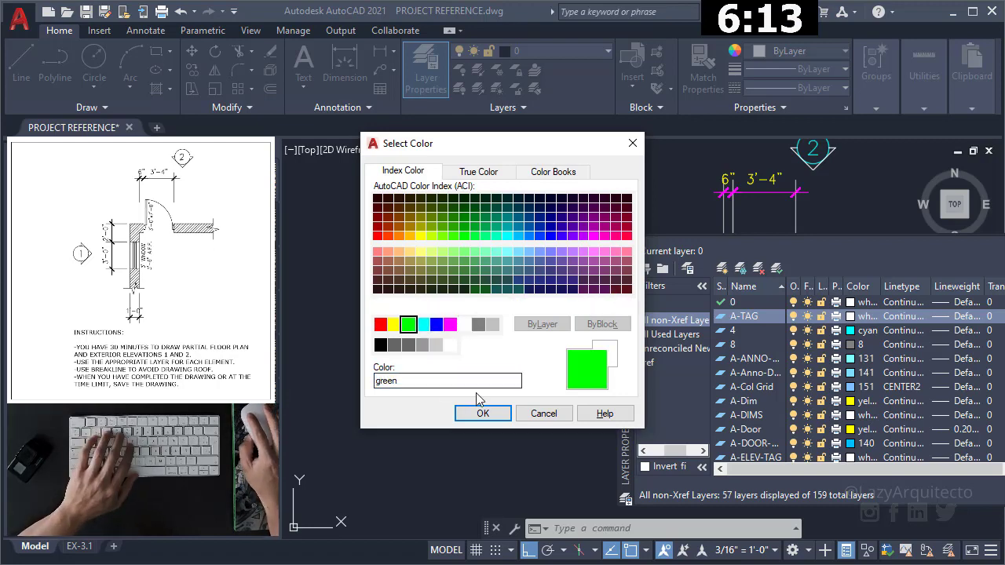
mouse_move(528, 149)
mouse_down()
mouse_move(437, 279)
mouse_move(390, 244)
mouse_up()
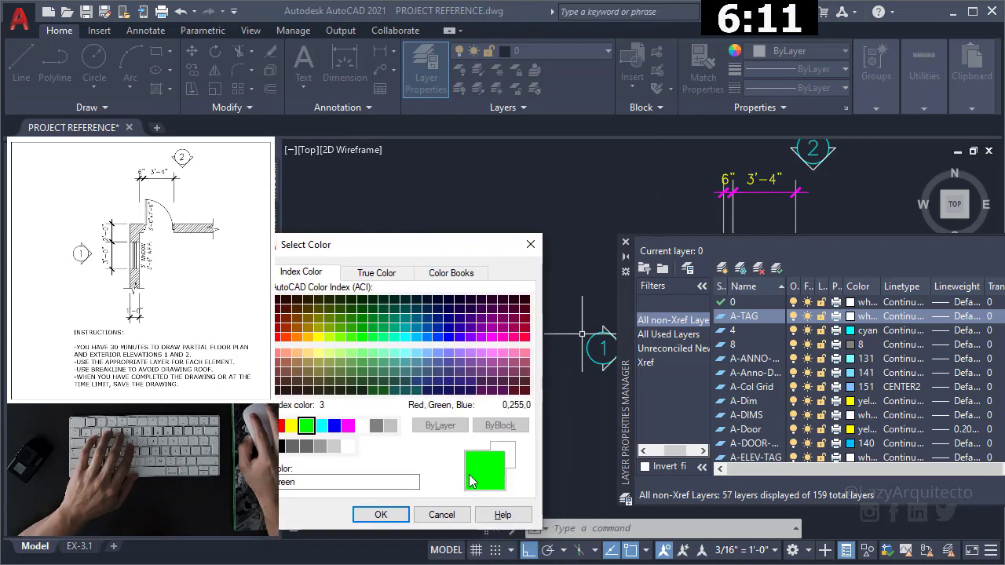
click(380, 515)
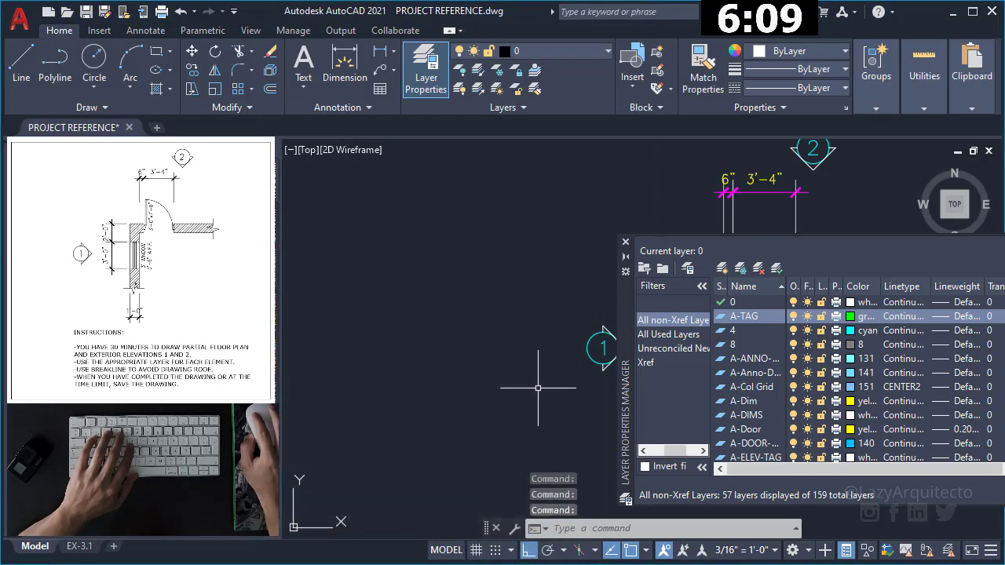
middle_drag(538, 388, 462, 309)
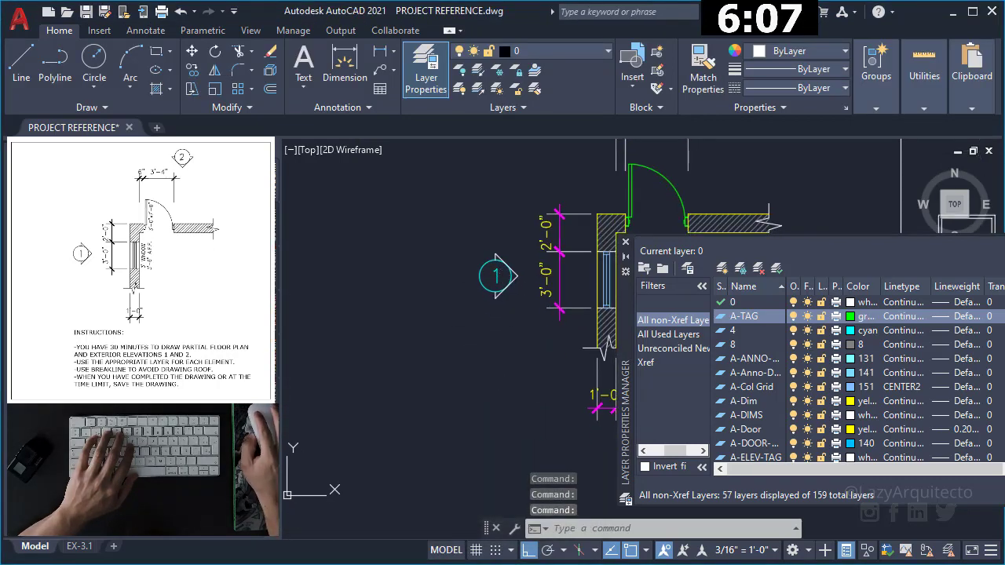
click(851, 317)
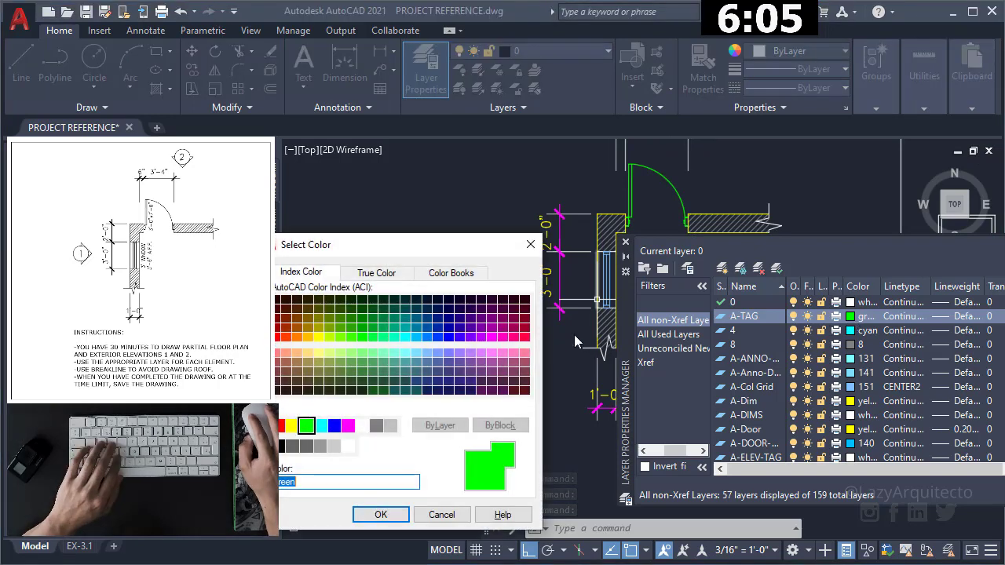
click(321, 424)
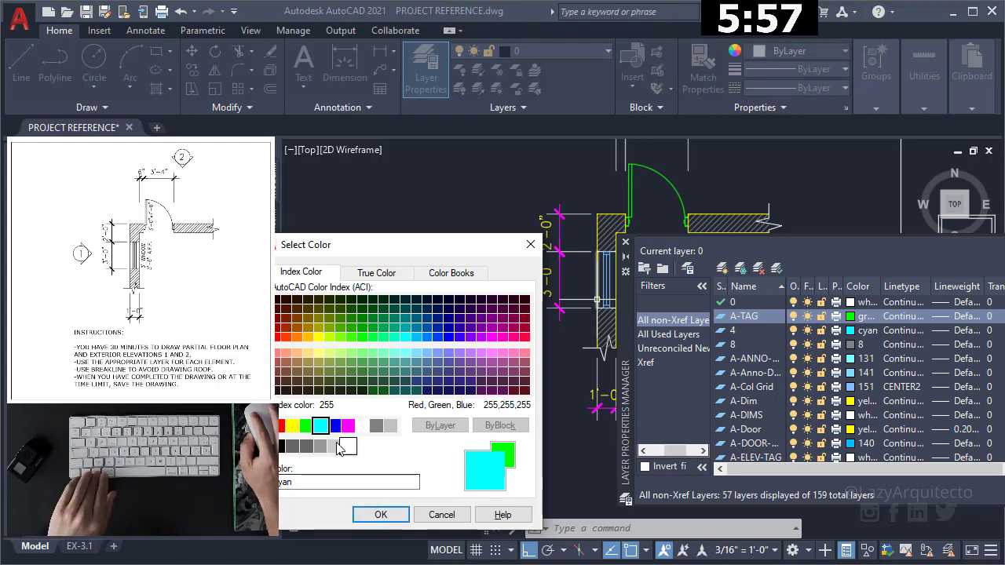
click(374, 515)
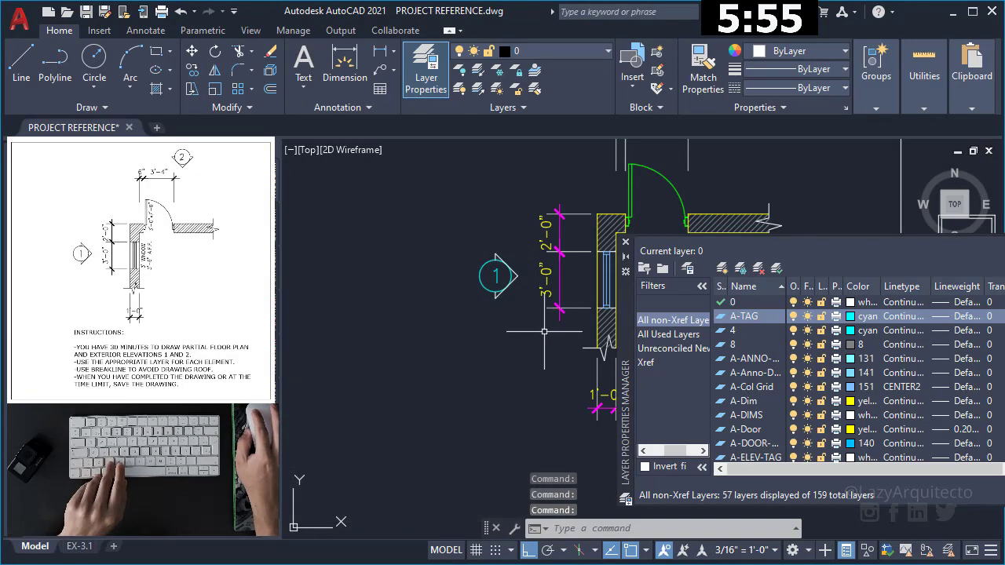
mouse_move(554, 374)
middle_down()
mouse_move(499, 366)
mouse_move(505, 431)
middle_up()
key(Escape)
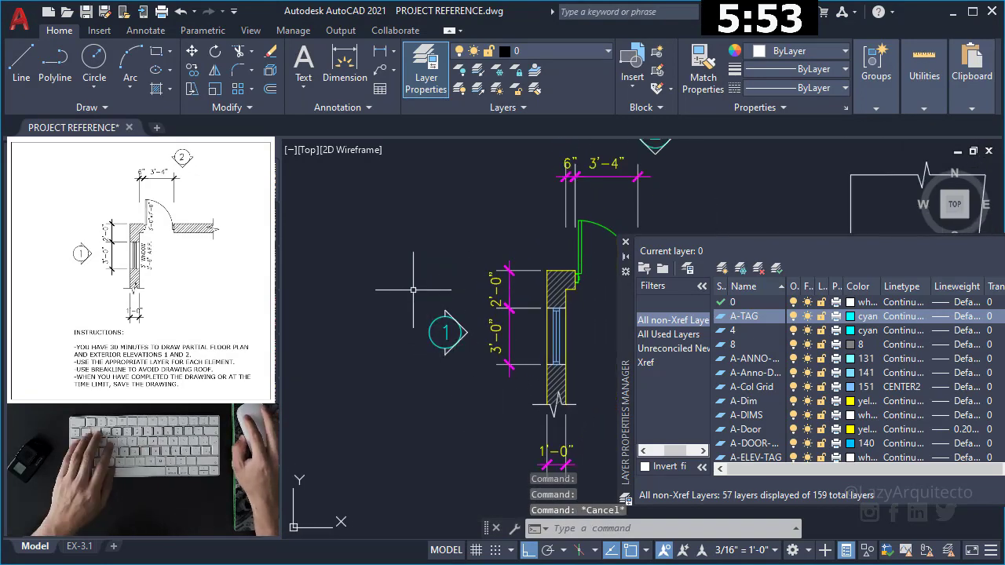
Window-select elevation tags 1 and 2 and close Layer Properties
click(412, 290)
click(478, 383)
scroll(481, 386, down, 2)
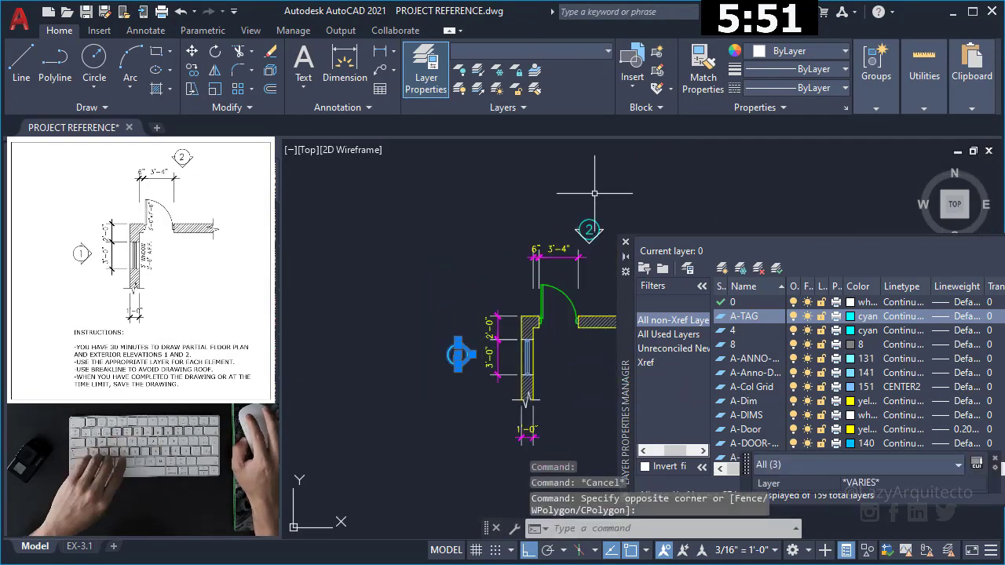
scroll(594, 192, up, 2)
click(444, 217)
click(539, 291)
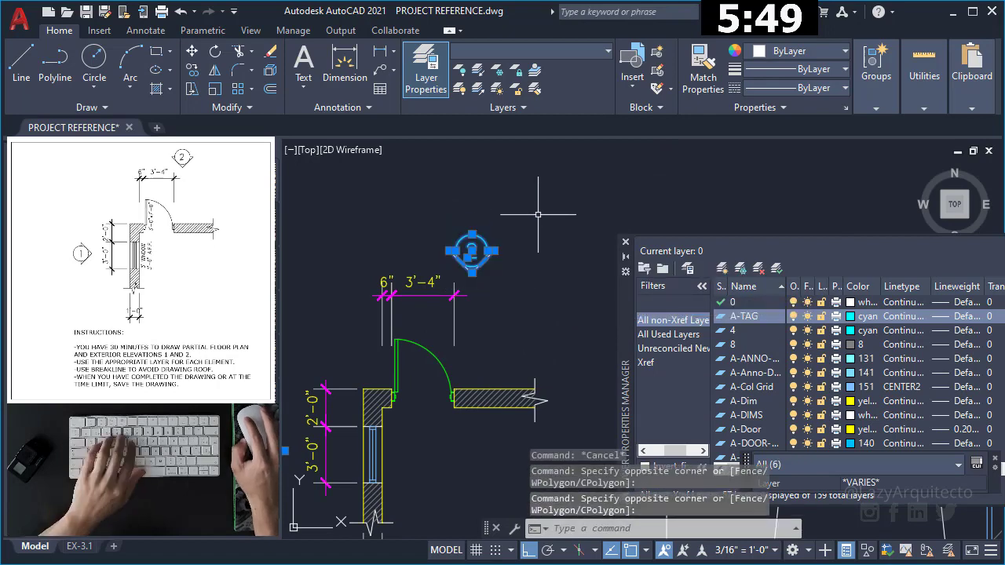
click(625, 242)
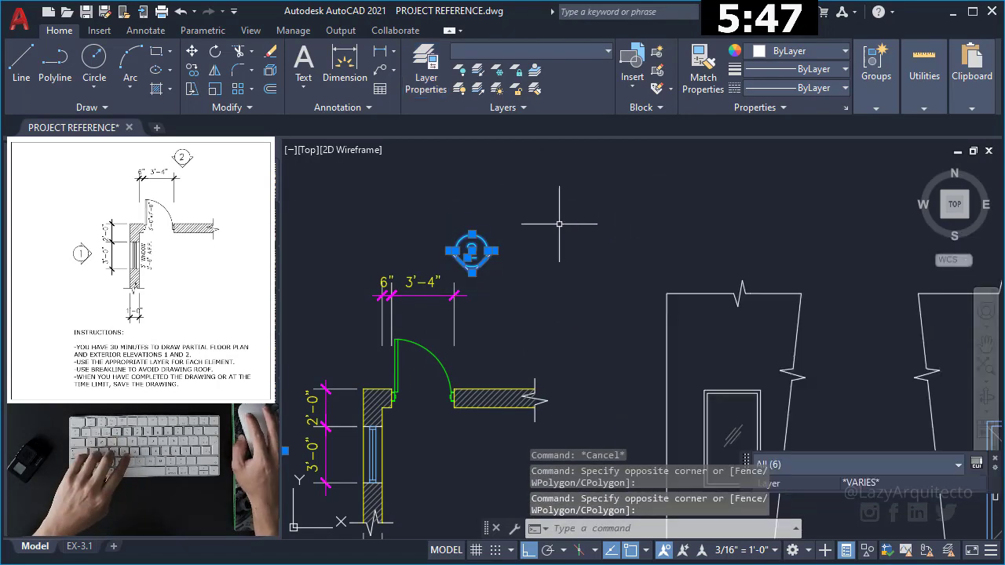
middle_drag(549, 224, 649, 208)
Put the selected tags on layer A-TAG from the ribbon Layer dropdown
click(585, 48)
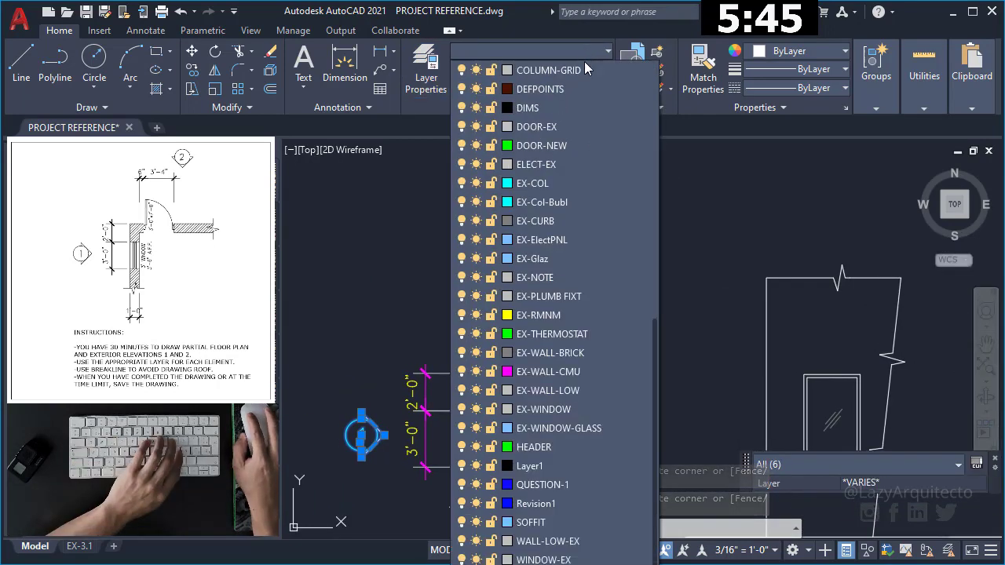
key(a)
key(a)
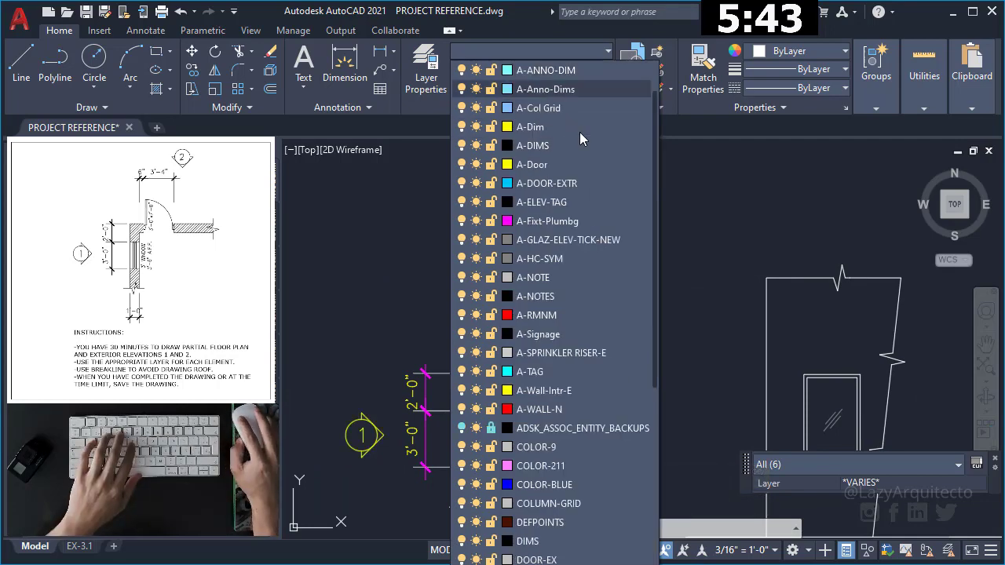
key(a)
key(a)
key(a)
key(a)
key(a)
key(a)
key(a)
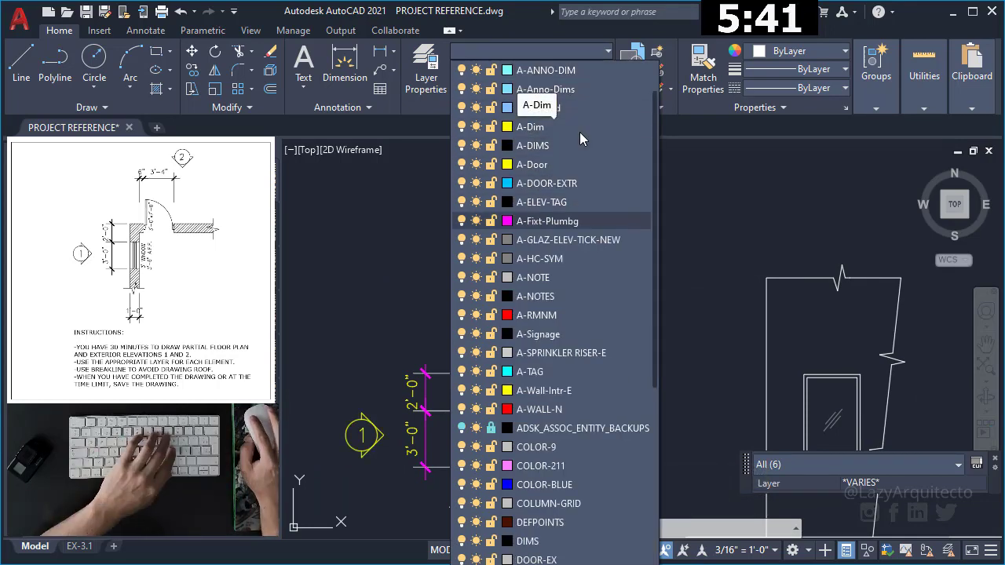
key(a)
key(a)
key(a)
key(a)
key(a)
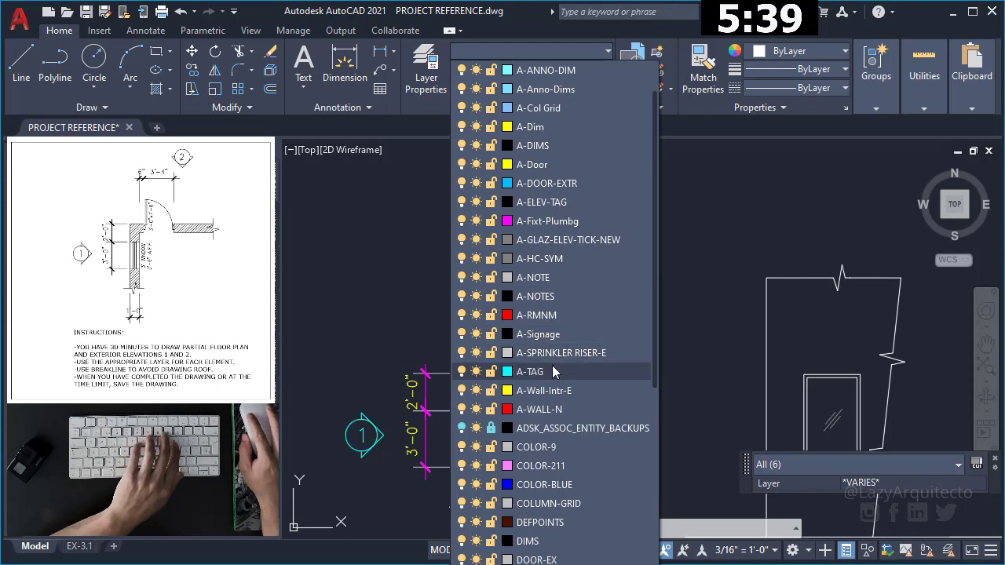
click(552, 369)
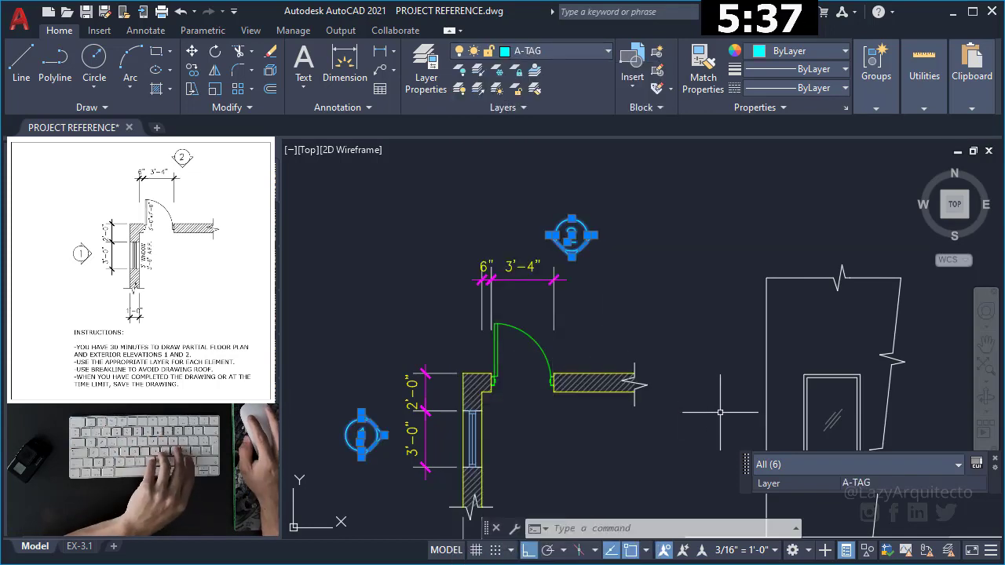
key(Escape)
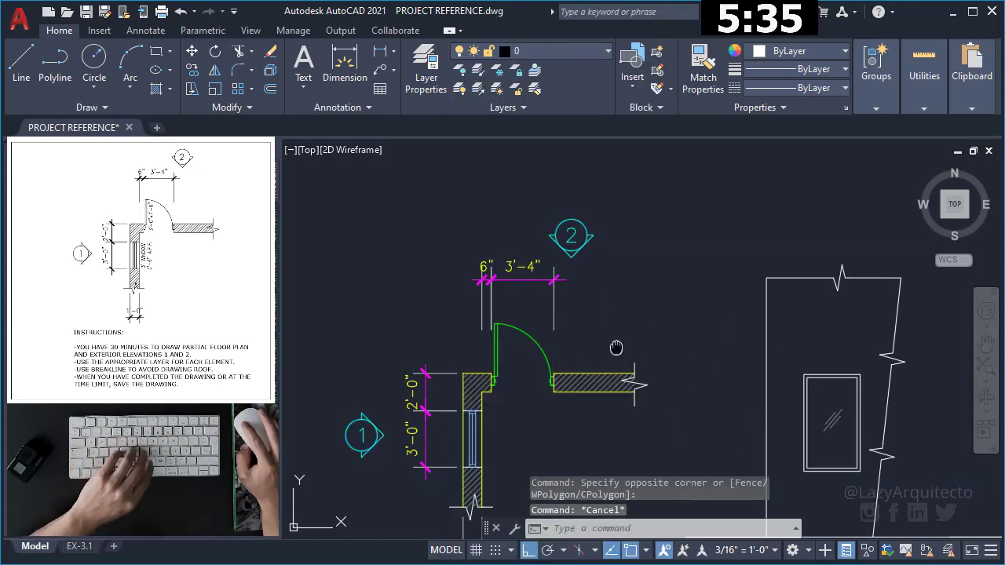
mouse_move(617, 348)
middle_down()
mouse_move(591, 332)
mouse_move(592, 358)
middle_up()
scroll(592, 330, down, 1)
scroll(597, 306, down, 2)
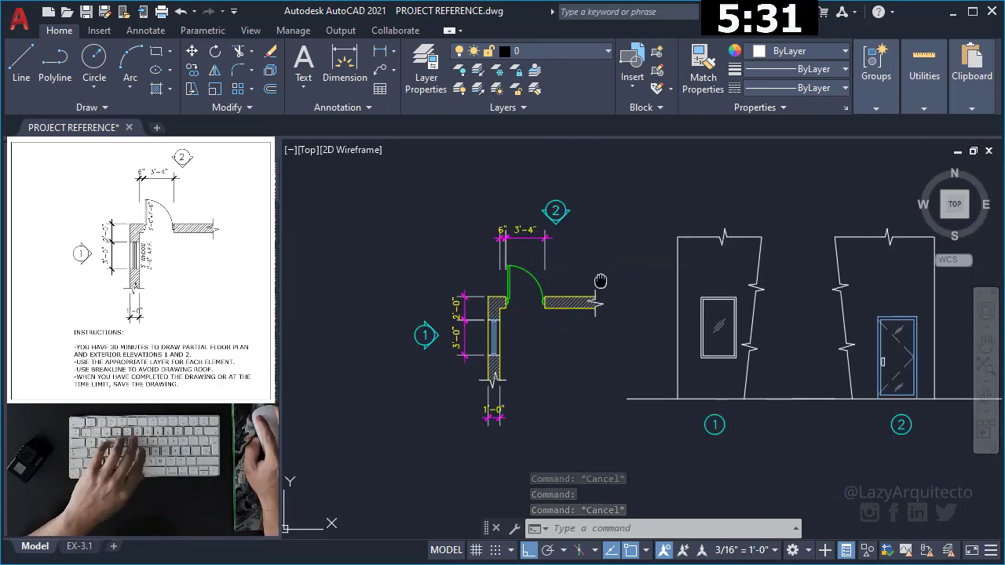
middle_drag(599, 281, 511, 316)
Match elevation 1's walls to the plan wall's properties using MA (MATCHPROP)
mouse_move(581, 294)
middle_down()
mouse_move(615, 280)
mouse_move(617, 292)
middle_up()
text(ma)
key(Return)
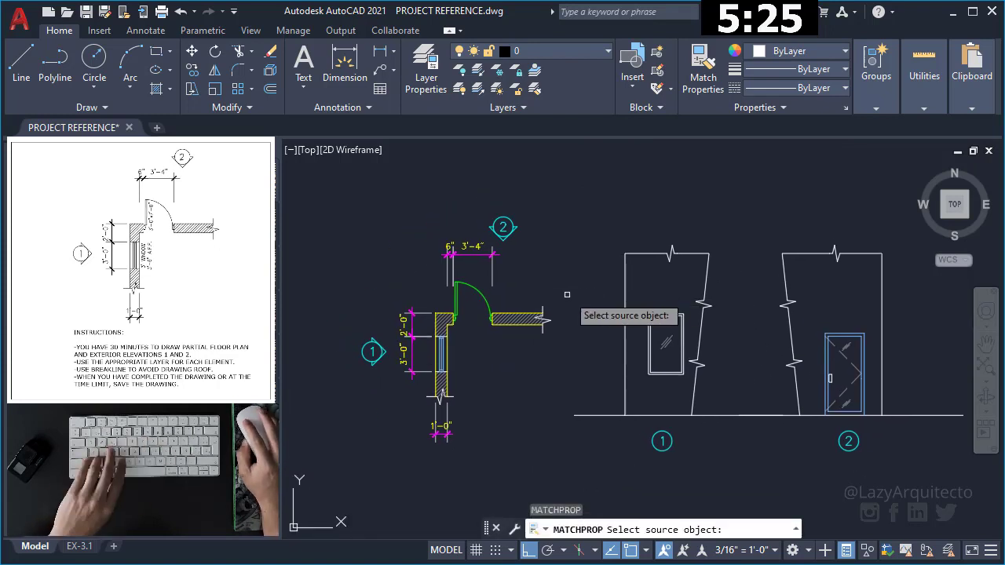
click(524, 315)
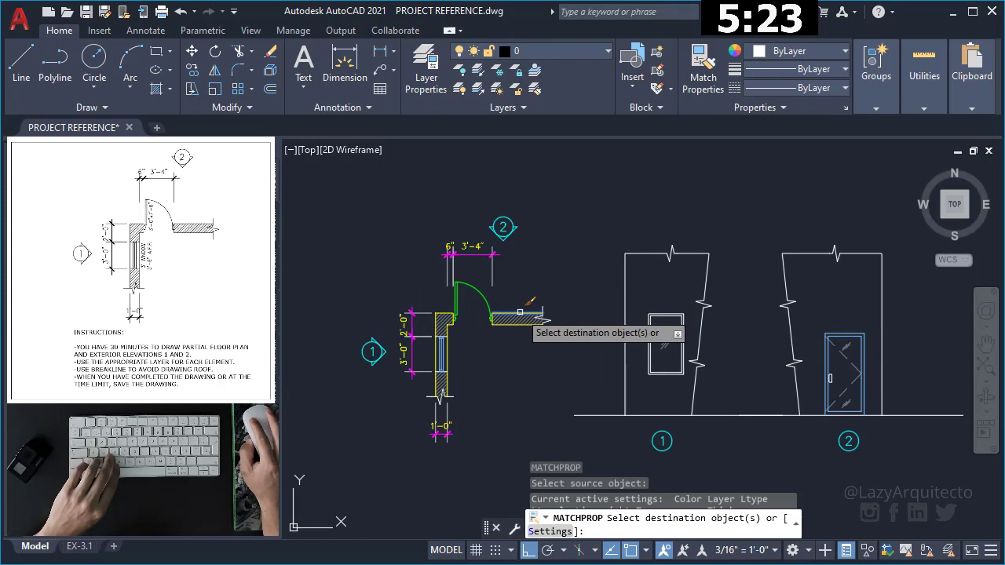
click(625, 279)
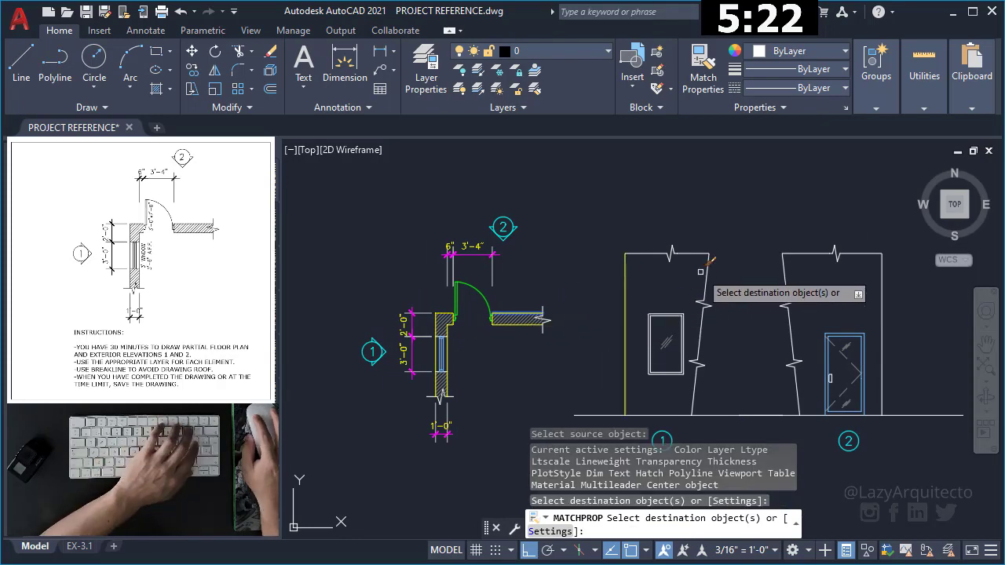
click(890, 278)
click(781, 236)
click(737, 261)
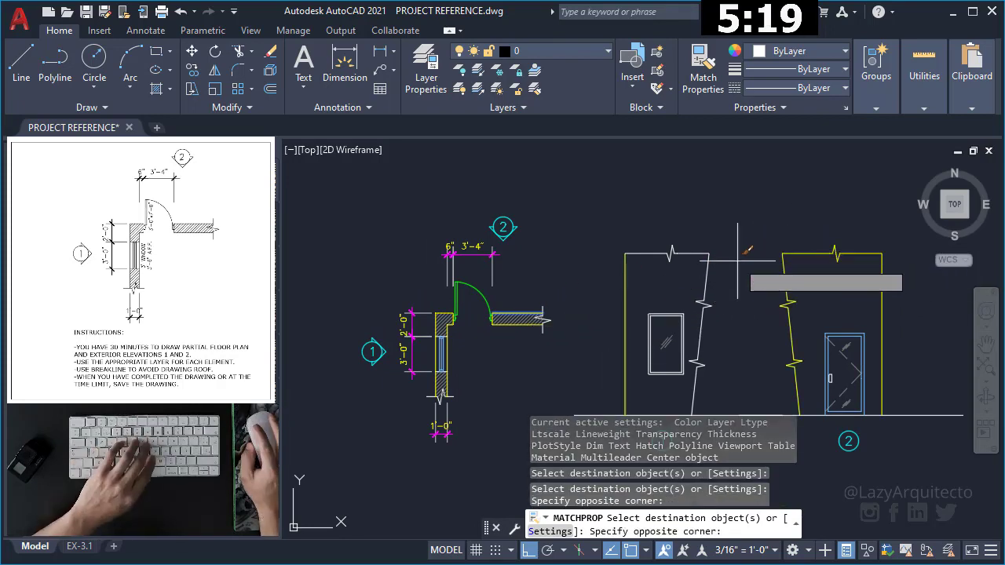
click(652, 228)
key(Return)
middle_drag(662, 314, 698, 295)
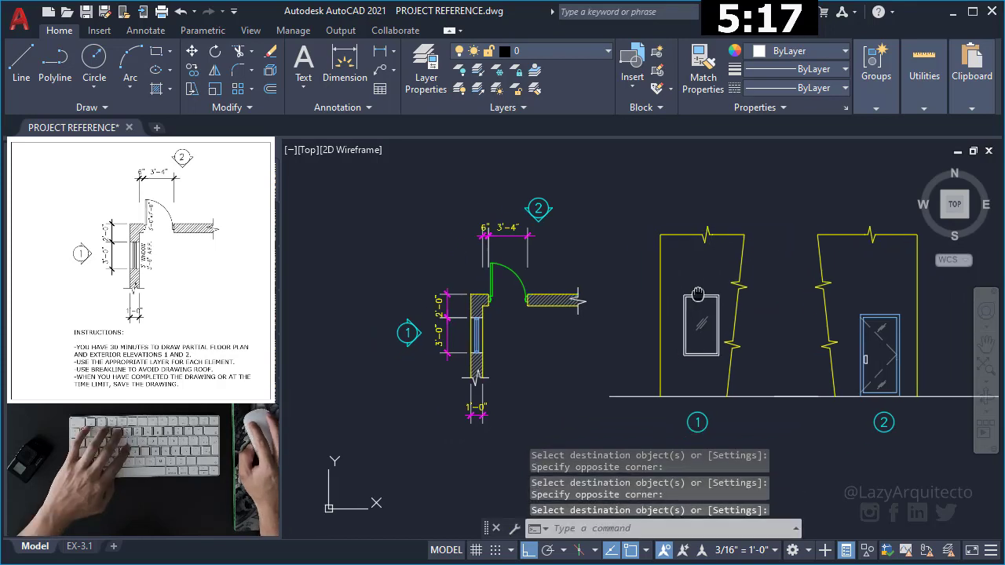
Match elevation 1's window to the plan window's properties
text(MA)
key(Return)
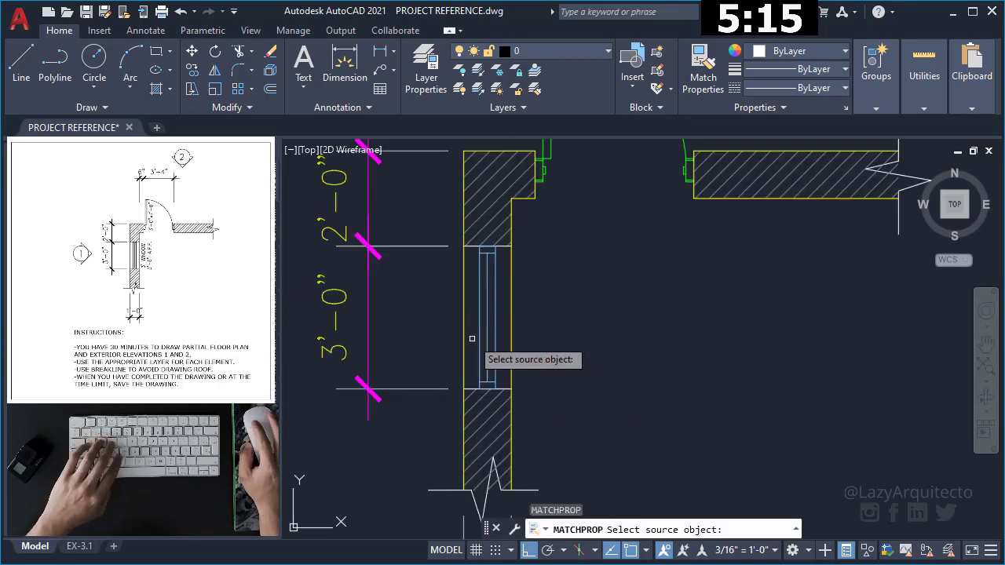
scroll(475, 338, up, 5)
click(488, 308)
scroll(487, 317, down, 4)
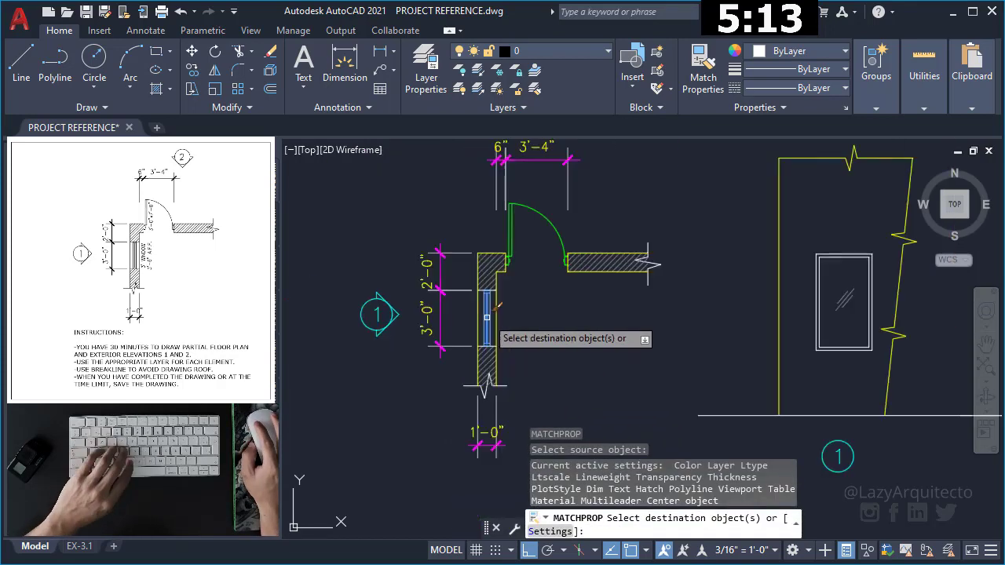
click(874, 355)
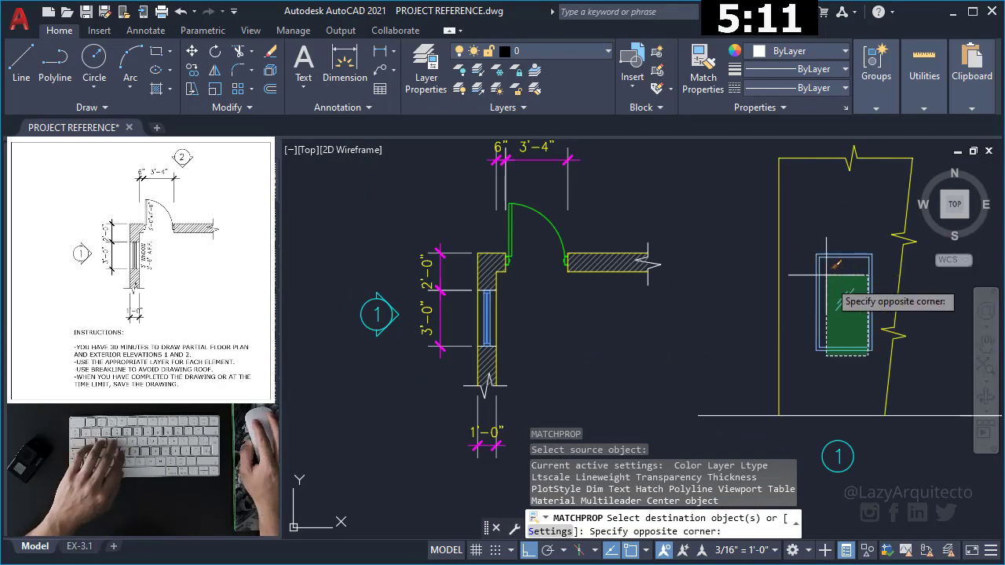
click(772, 197)
key(Return)
middle_drag(820, 236, 616, 240)
scroll(712, 289, down, 2)
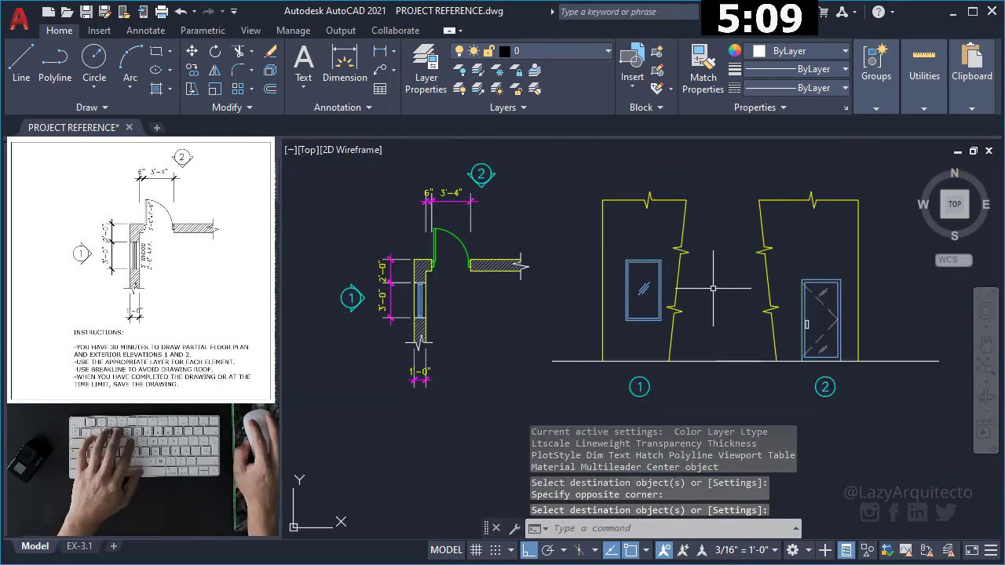
Inspect the elevation 2 door jamb, then take the plan door as the MATCHPROP source
click(803, 306)
key(Escape)
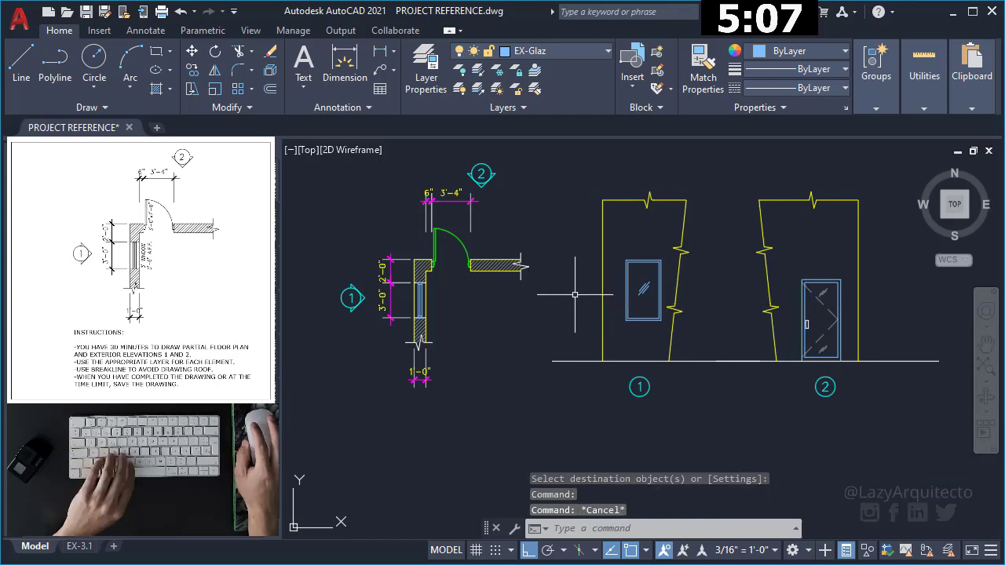
middle_drag(570, 292, 645, 300)
text(MA)
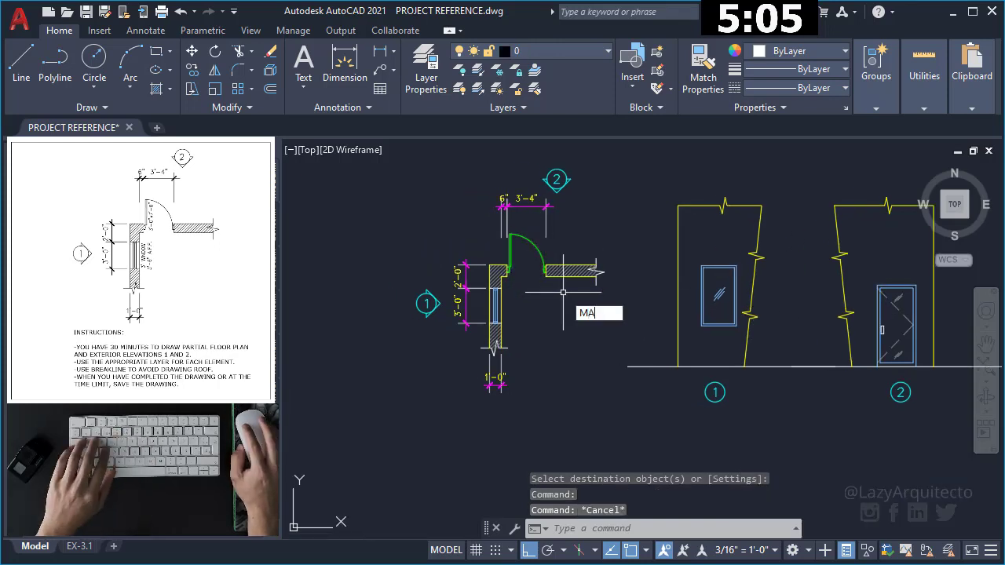
key(Return)
click(530, 247)
middle_drag(622, 233, 482, 240)
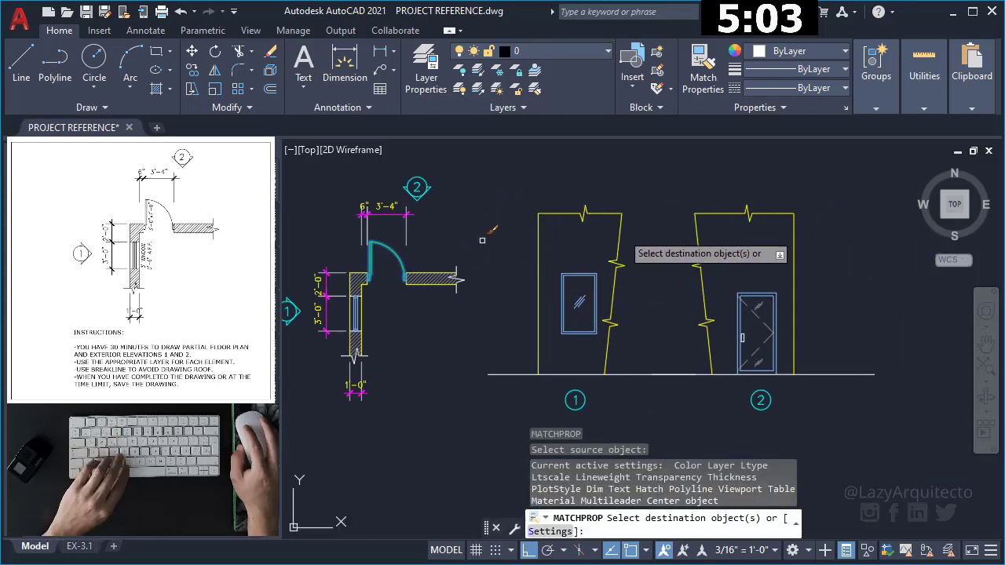
scroll(723, 318, up, 2)
Apply the plan door's properties to the elevation 2 door lines
click(752, 336)
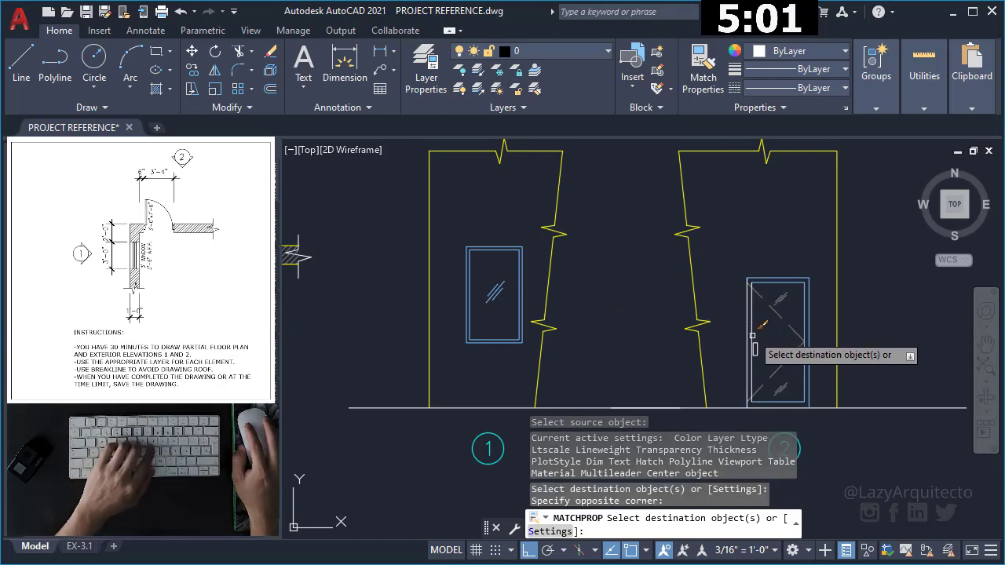
click(755, 357)
click(812, 318)
scroll(810, 291, up, 3)
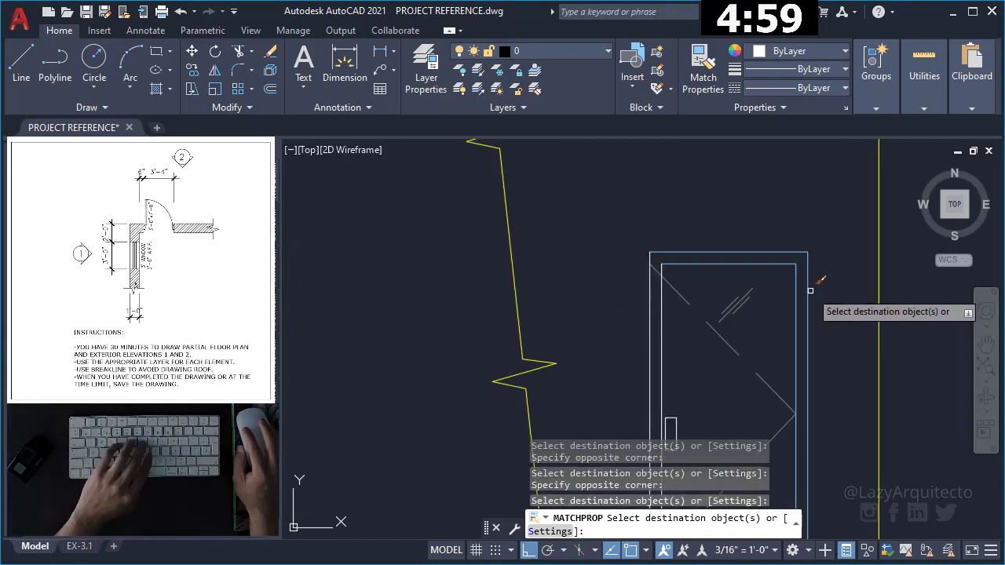
click(810, 289)
click(784, 210)
scroll(807, 259, down, 3)
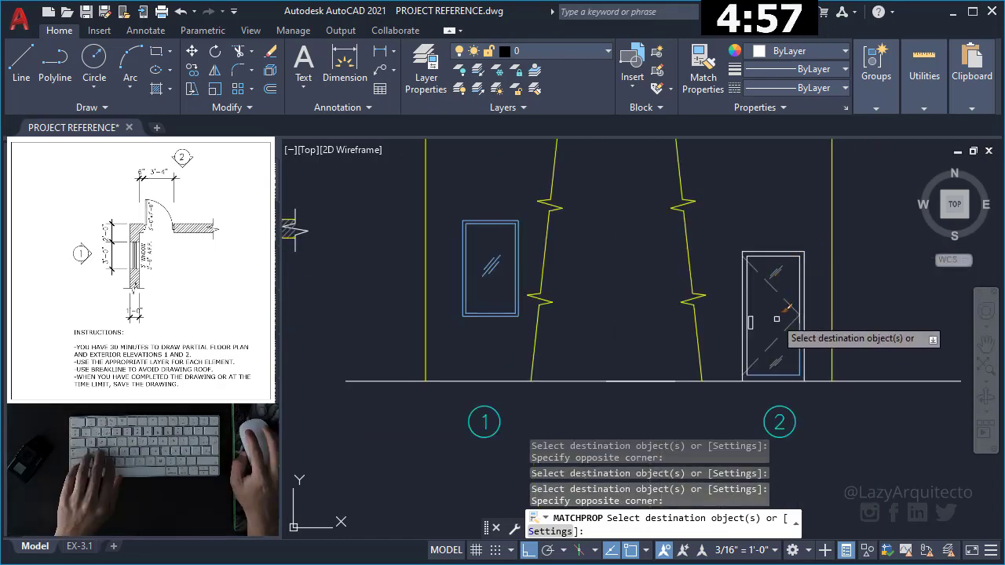
scroll(776, 318, up, 1)
scroll(817, 353, down, 3)
key(Escape)
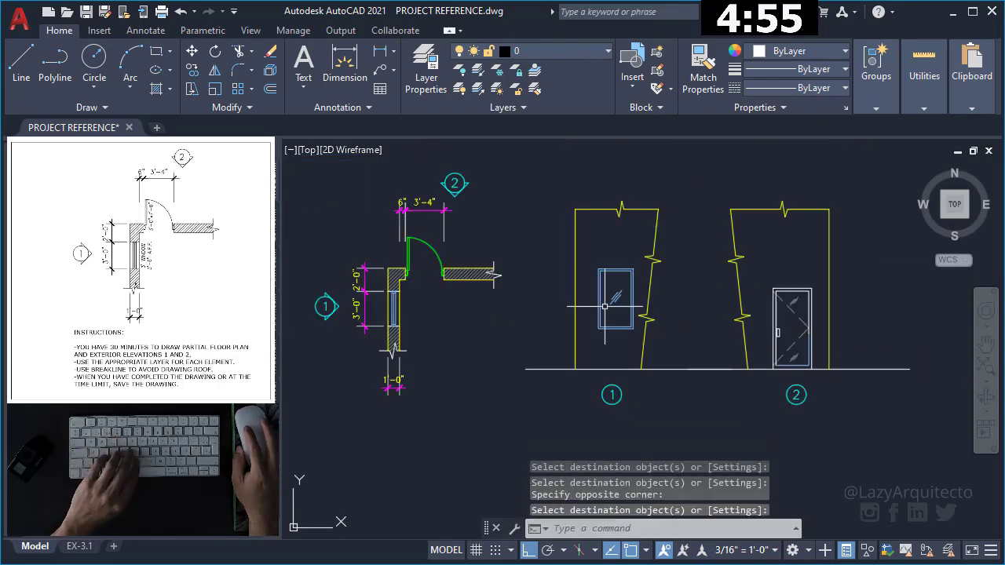
Inspect the plan door block and its layer without editing it
double_click(441, 251)
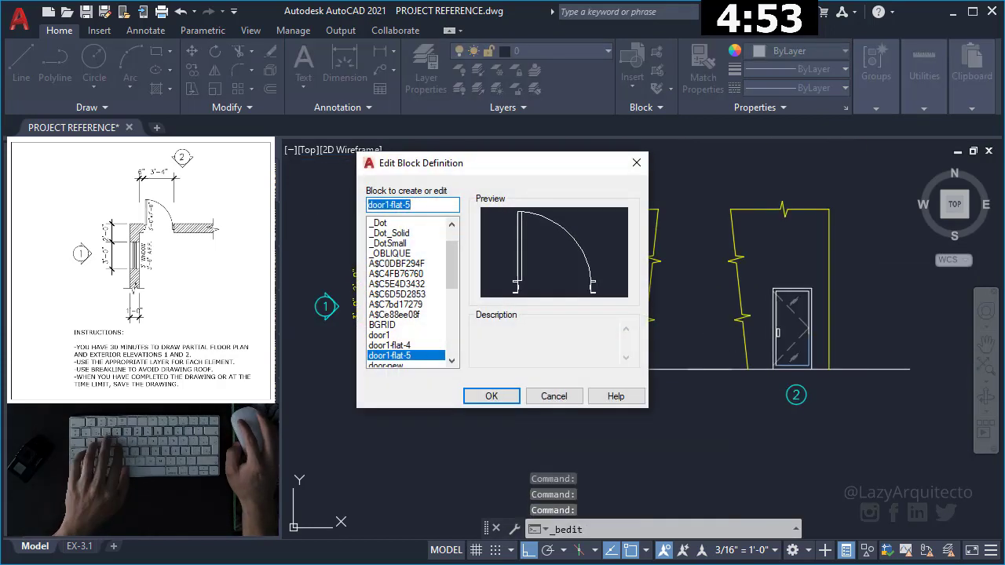
key(Escape)
click(431, 247)
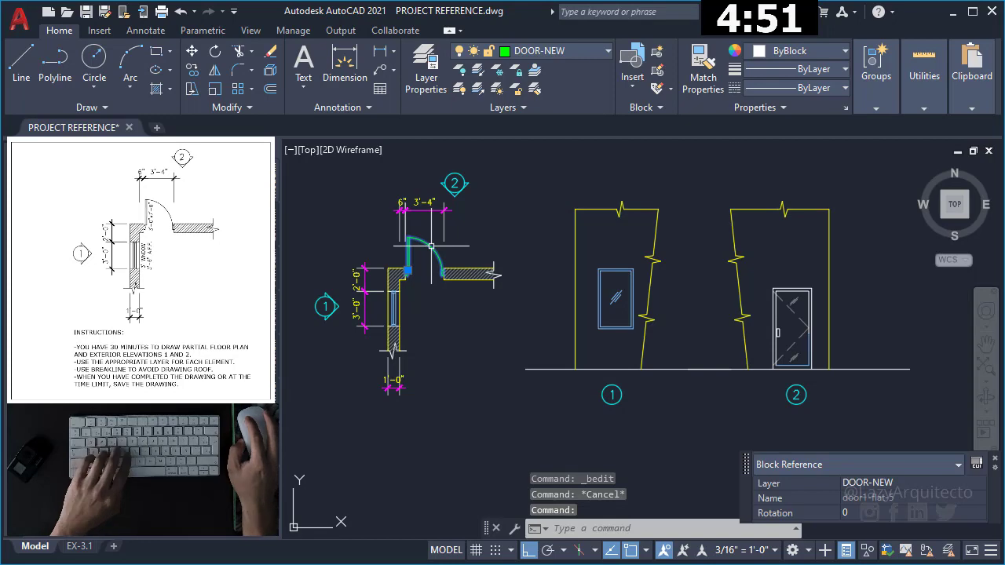
key(Escape)
Match the elevation 2 door lines to the plan door, putting them on DOOR-NEW
text(ma)
key(Return)
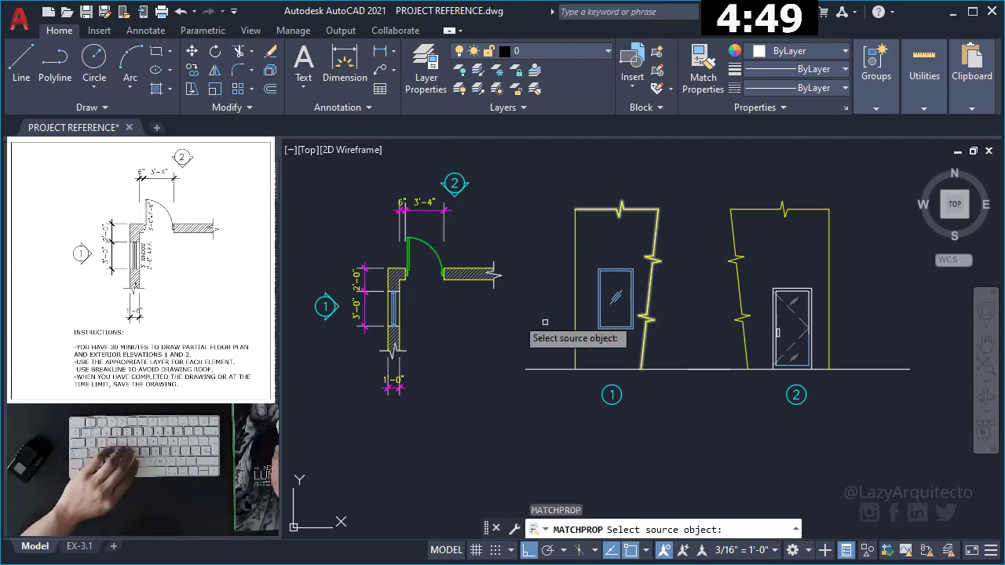
click(414, 240)
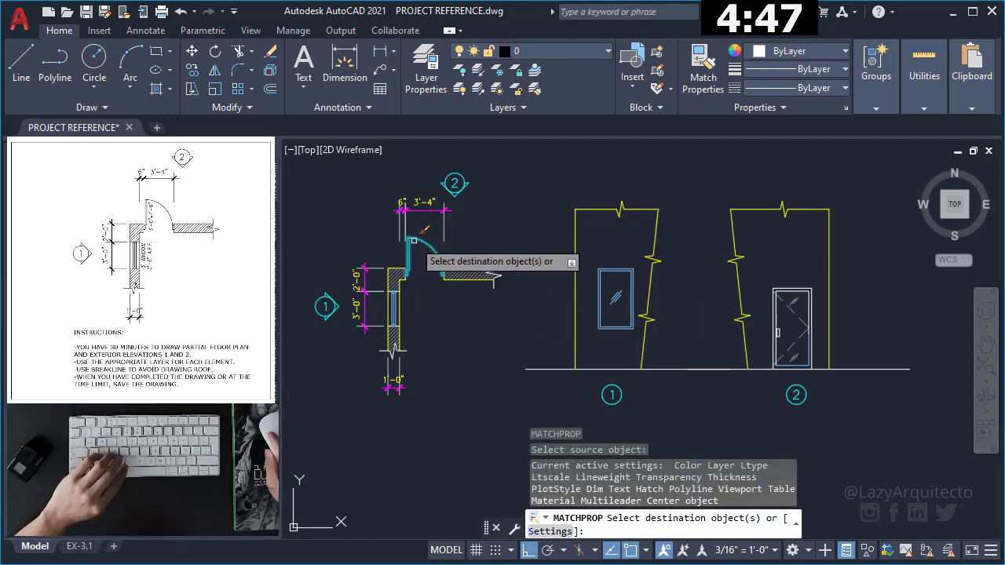
scroll(832, 314, up, 2)
scroll(809, 338, up, 2)
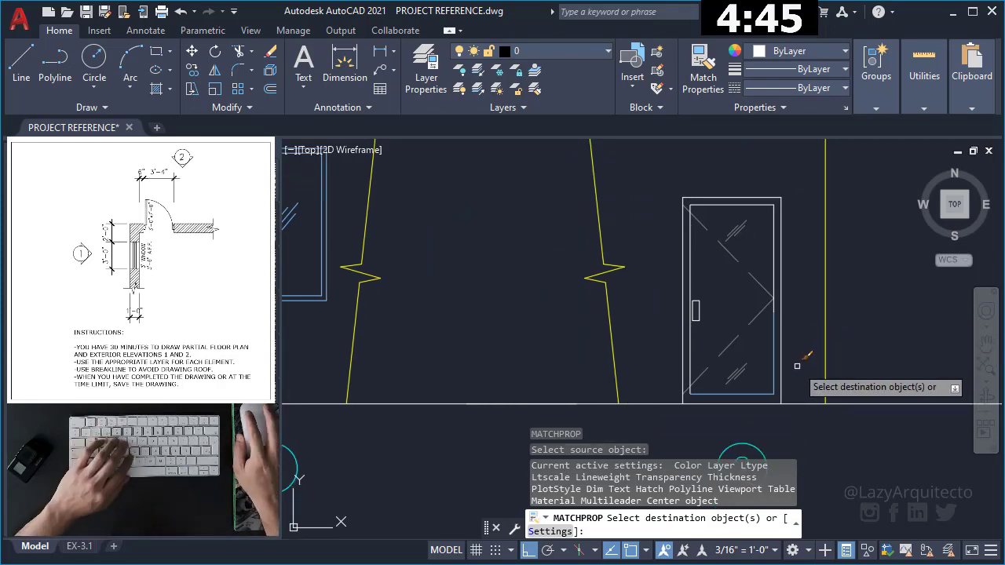
click(794, 365)
click(758, 292)
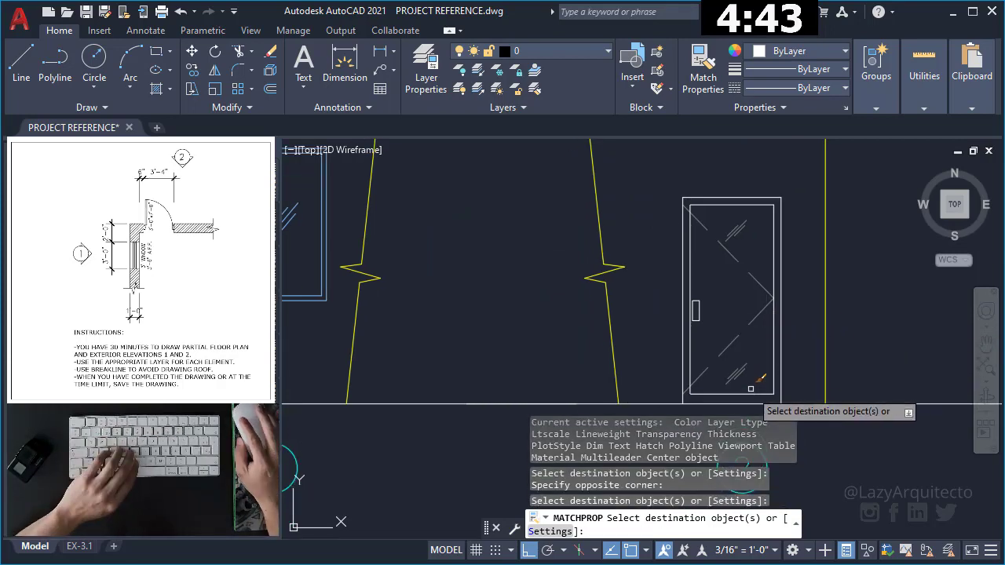
key(Return)
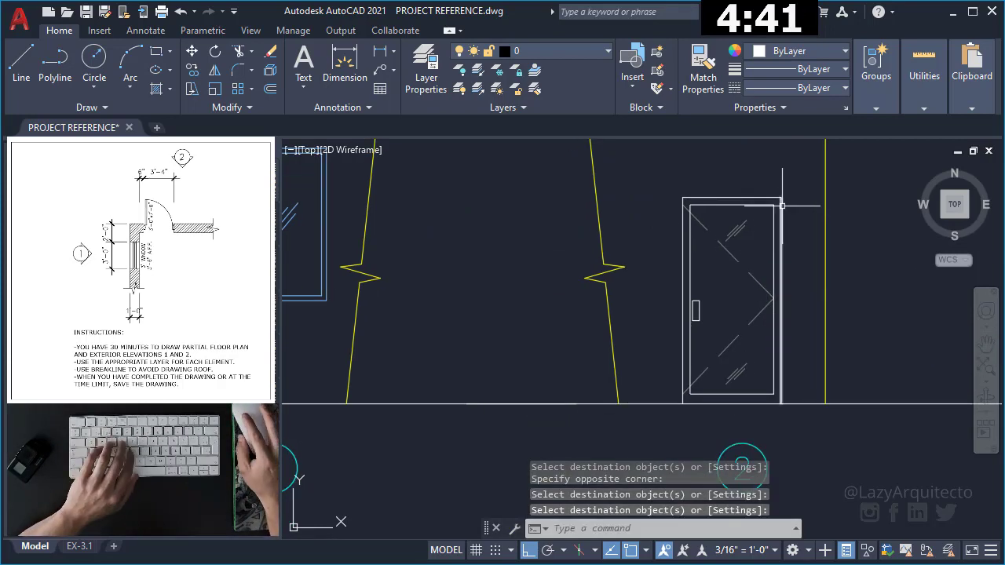
click(782, 208)
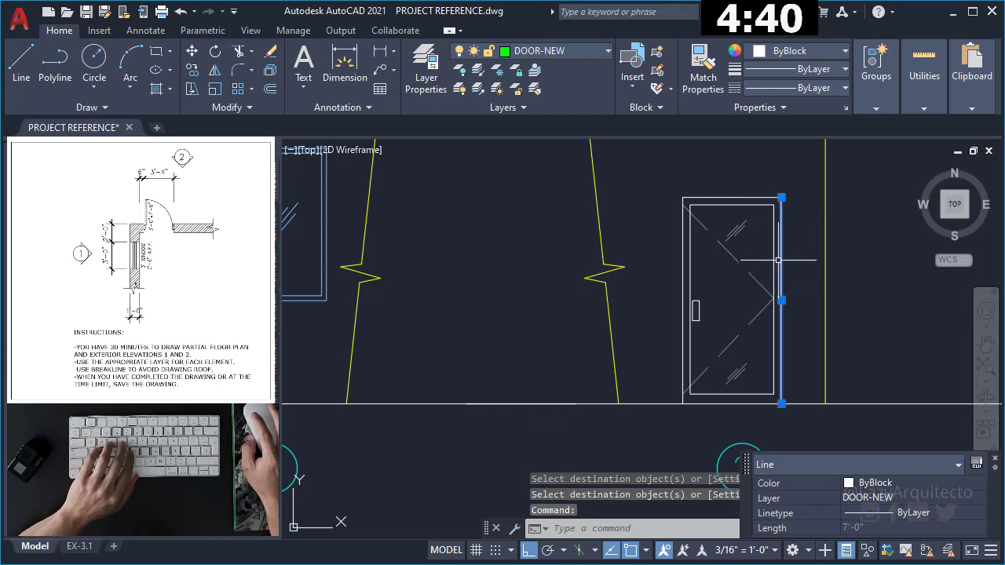
Set the door edge's colour to ByLayer and match the upper and lower door lines to it
click(879, 483)
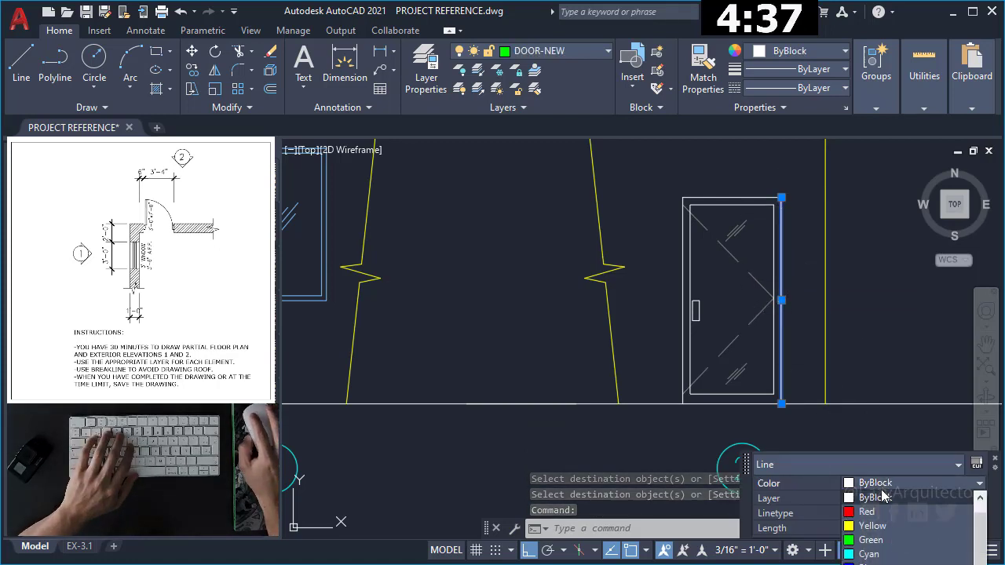
click(879, 496)
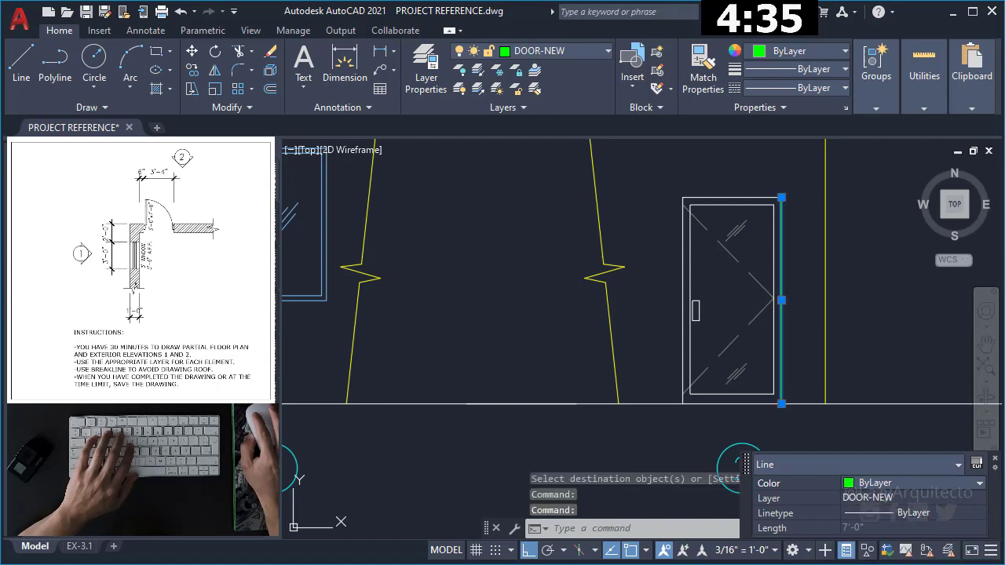
key(Escape)
key(Return)
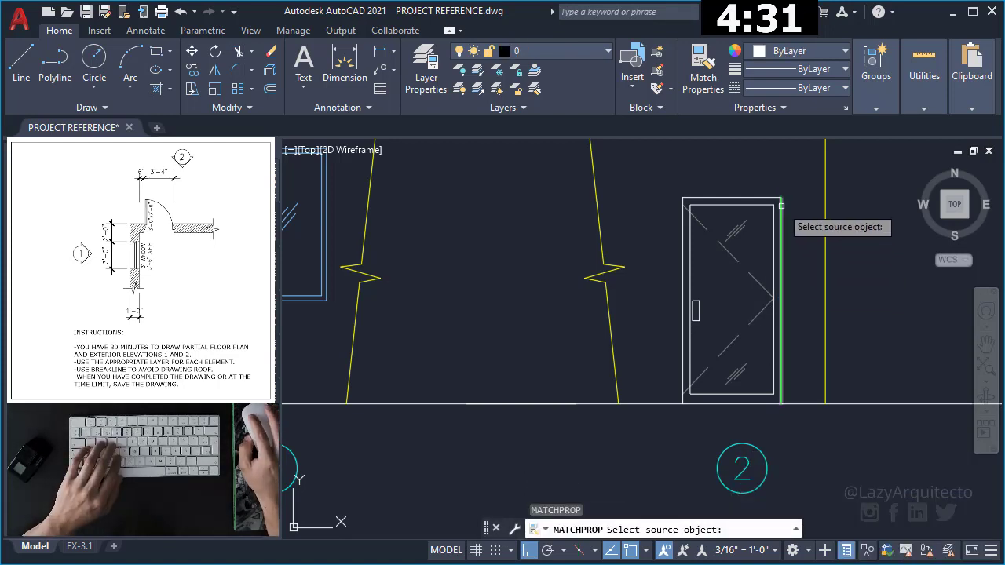
click(778, 207)
click(788, 211)
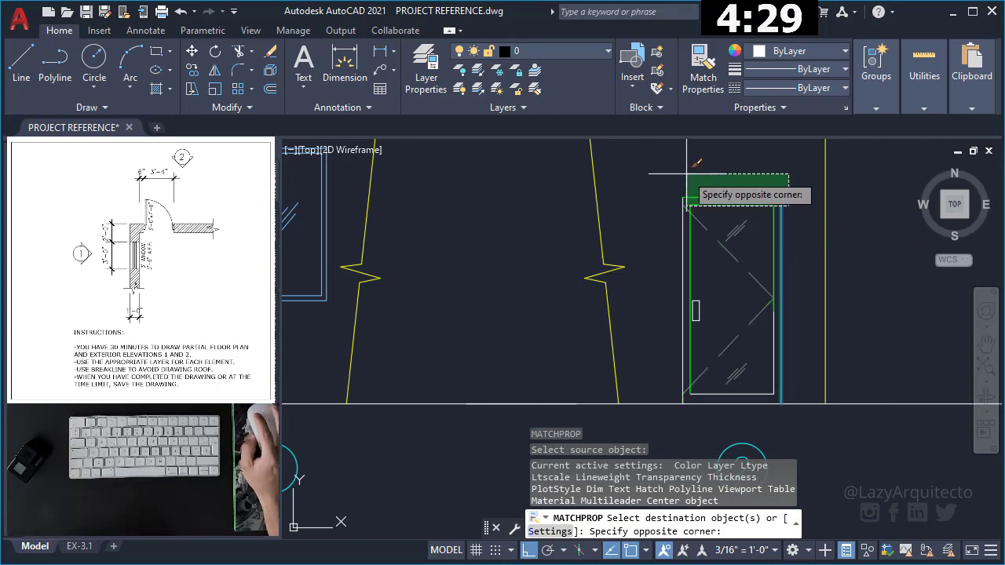
click(668, 177)
click(661, 379)
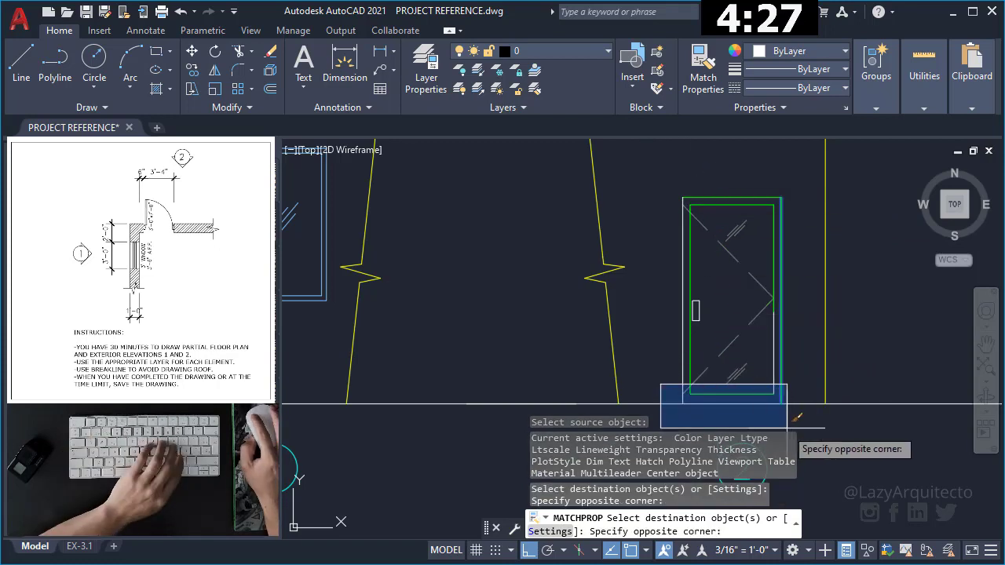
click(807, 361)
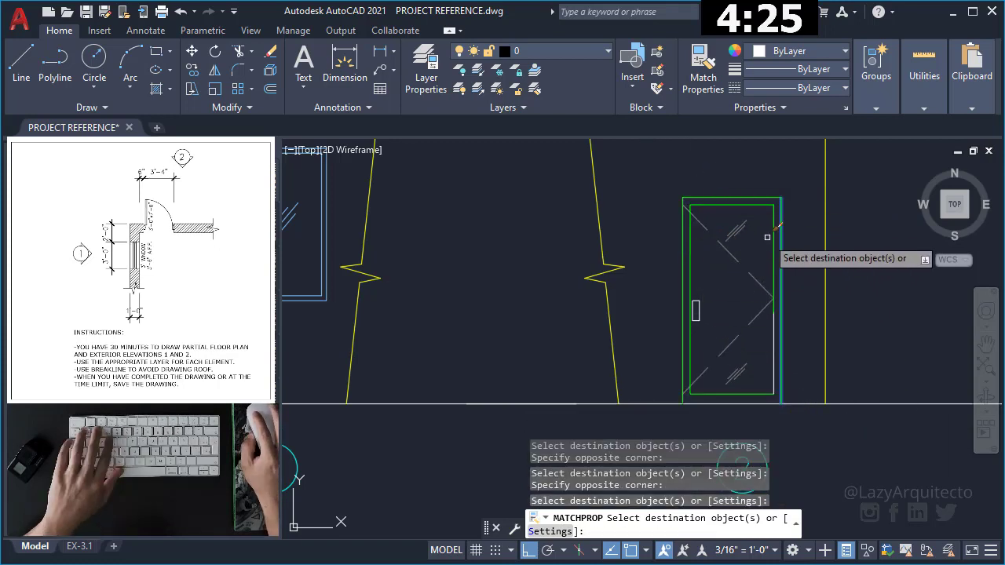
key(Return)
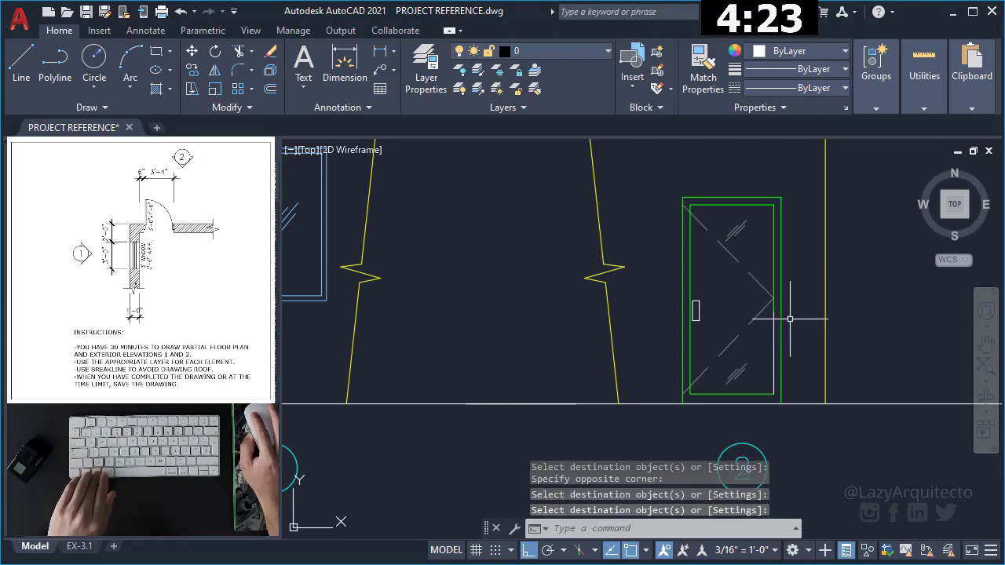
Match the door handle to the green door jamb so it turns green
key(space)
click(690, 335)
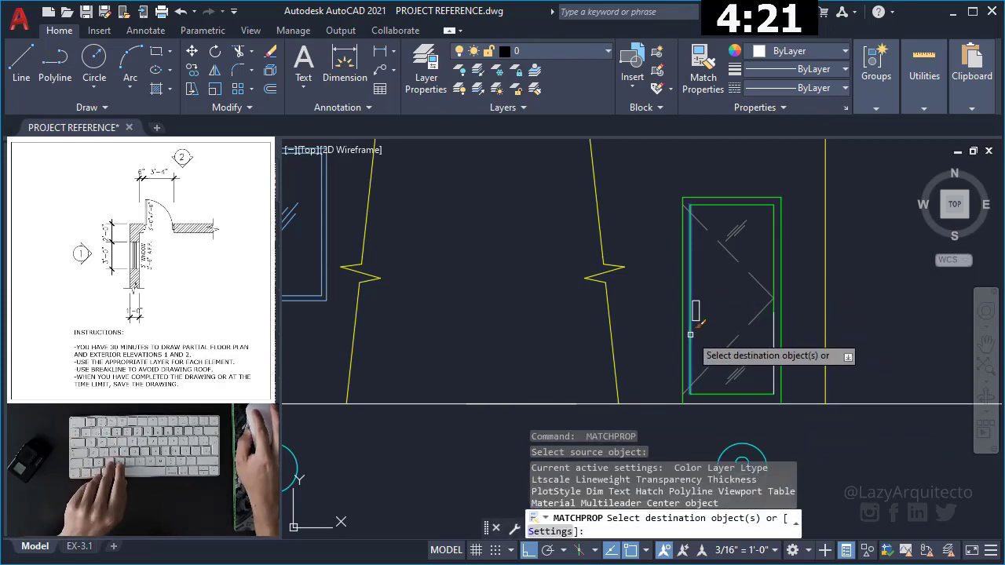
click(710, 345)
click(660, 283)
click(804, 334)
click(682, 302)
key(Return)
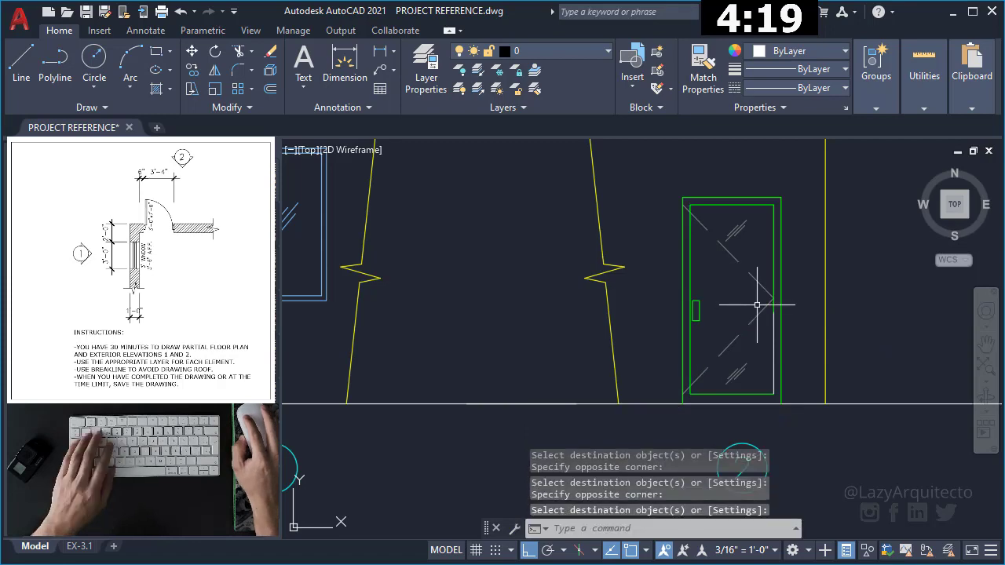
scroll(757, 305, down, 4)
Frame the plan and both elevations and save the PROJECT REFERENCE drawing
middle_drag(738, 257, 768, 297)
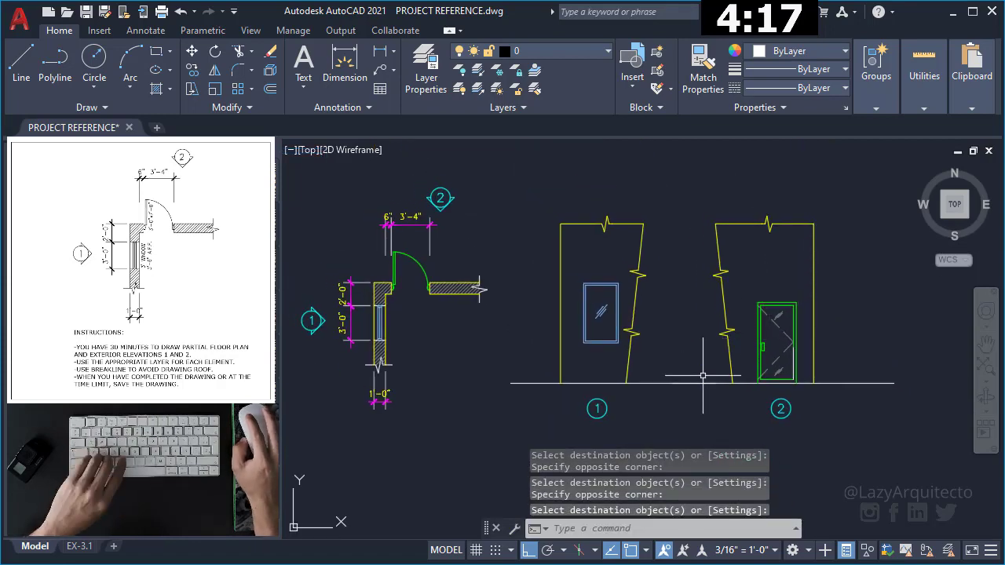
mouse_move(694, 368)
middle_down()
mouse_move(764, 370)
mouse_move(747, 367)
middle_up()
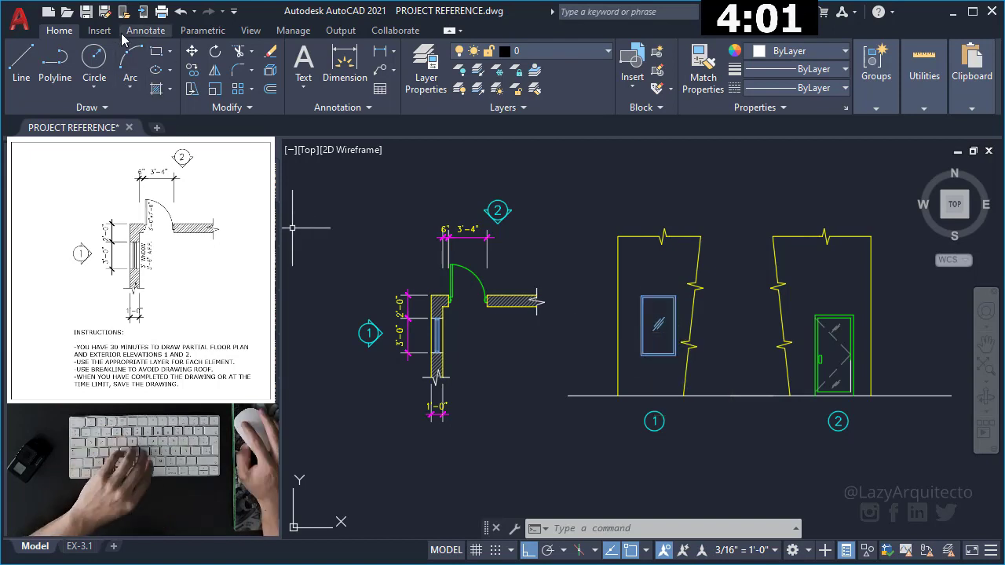
click(89, 12)
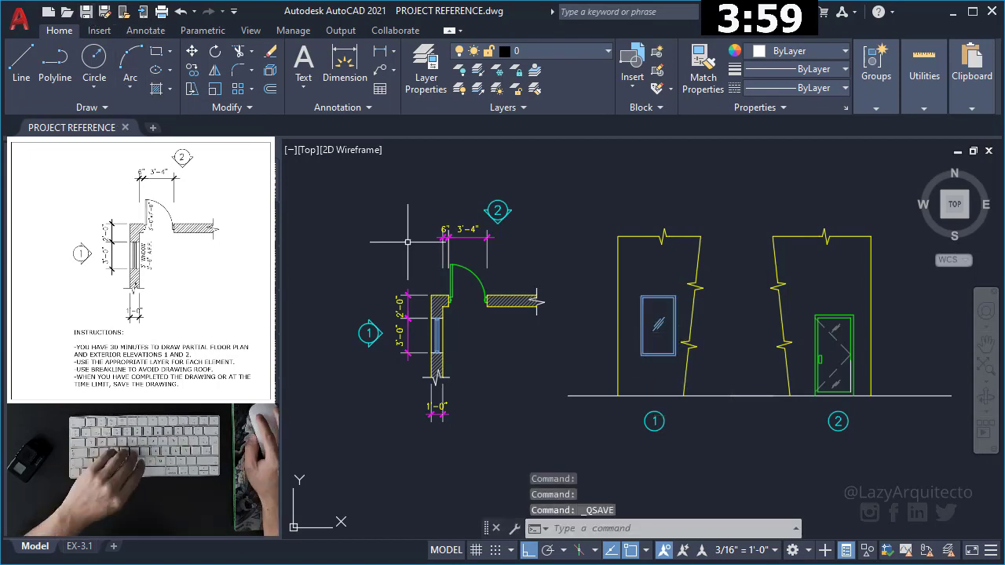